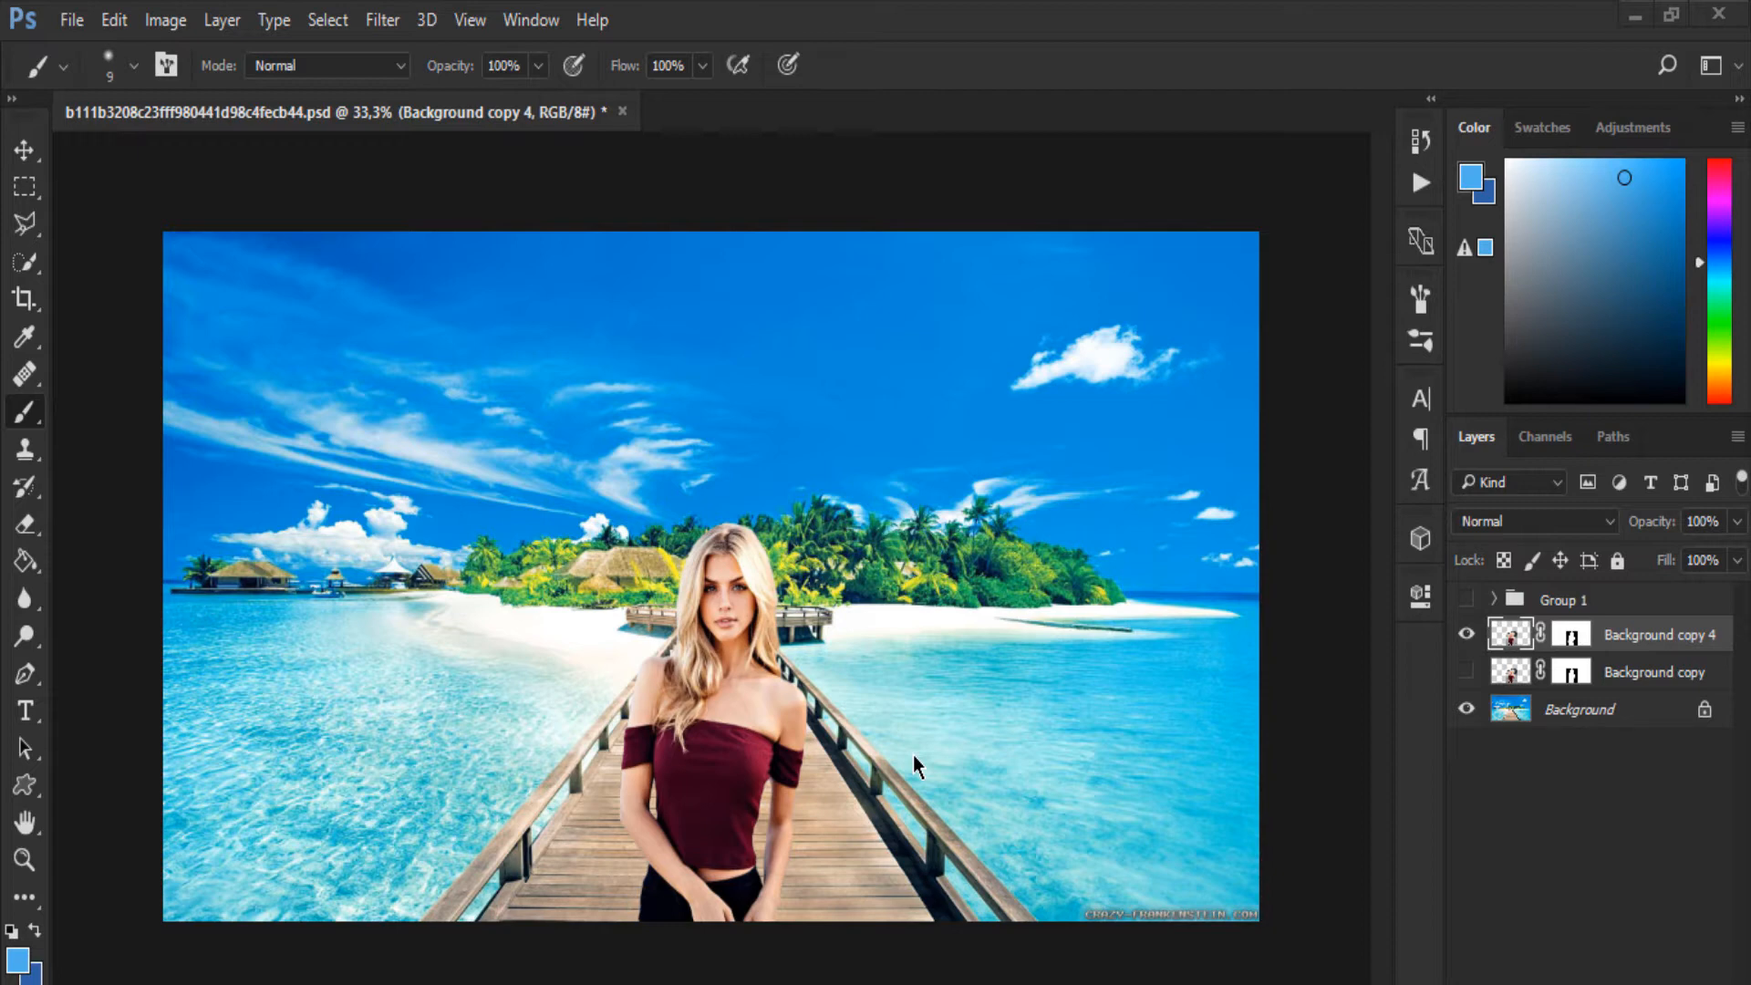
key(v)
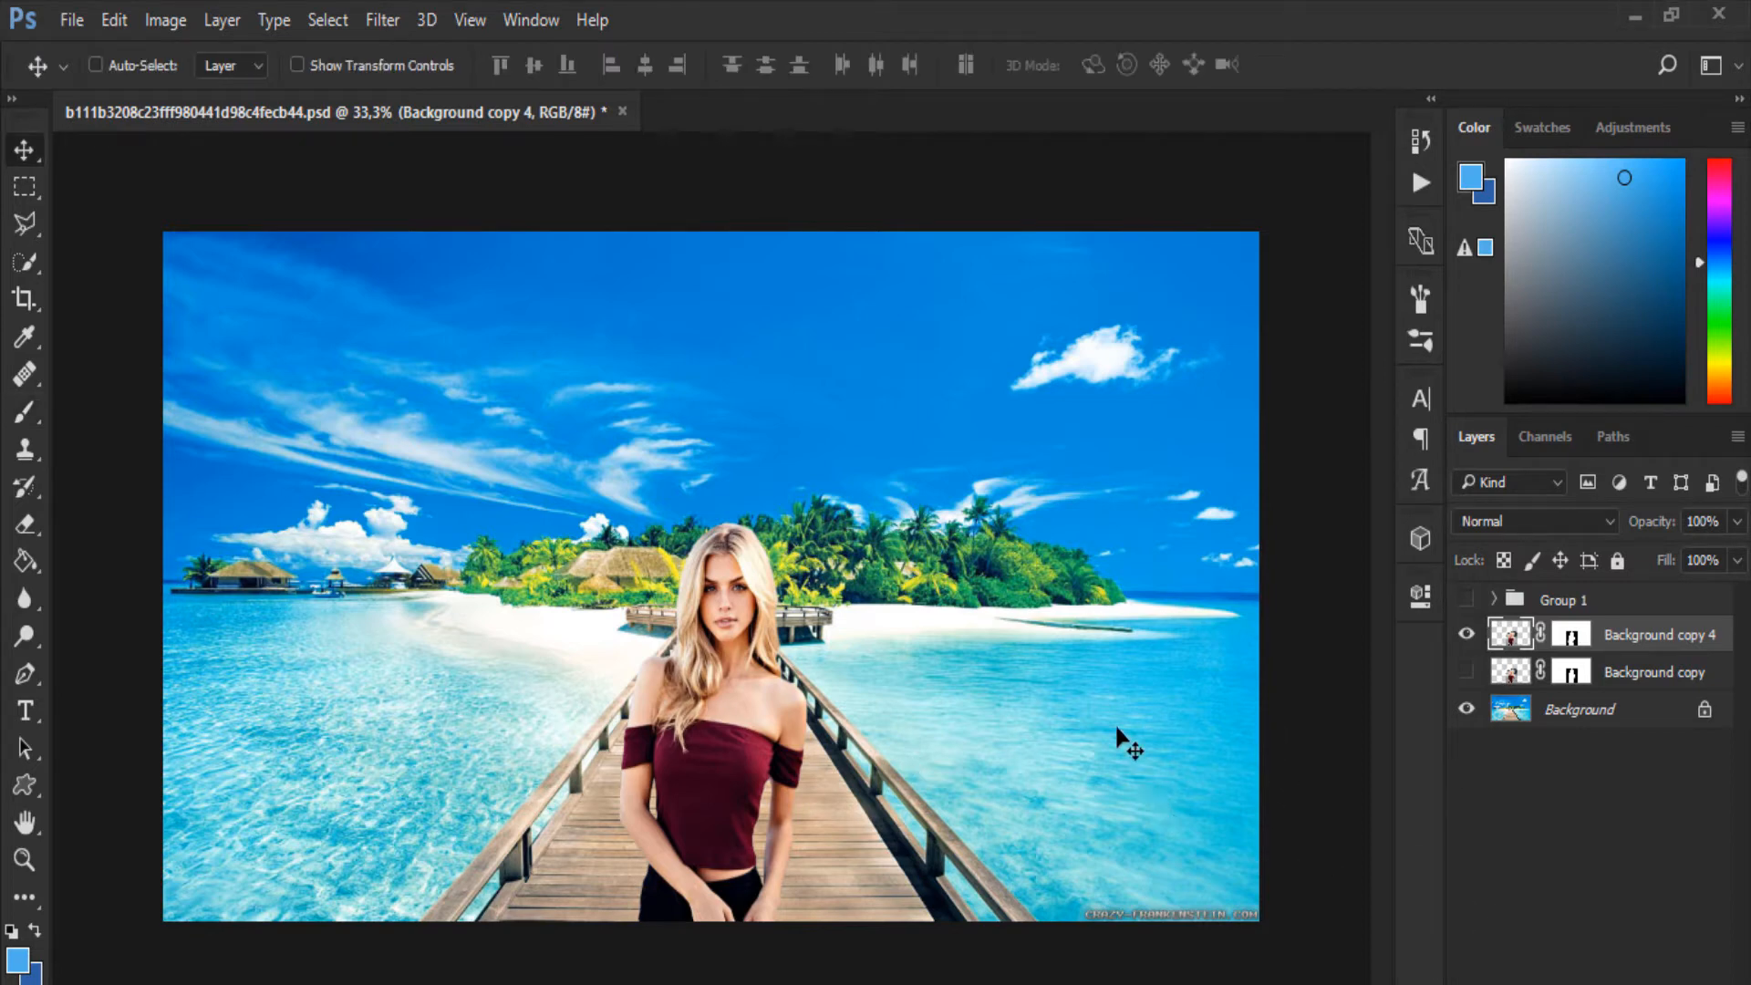
scroll(1129, 743, up, 2)
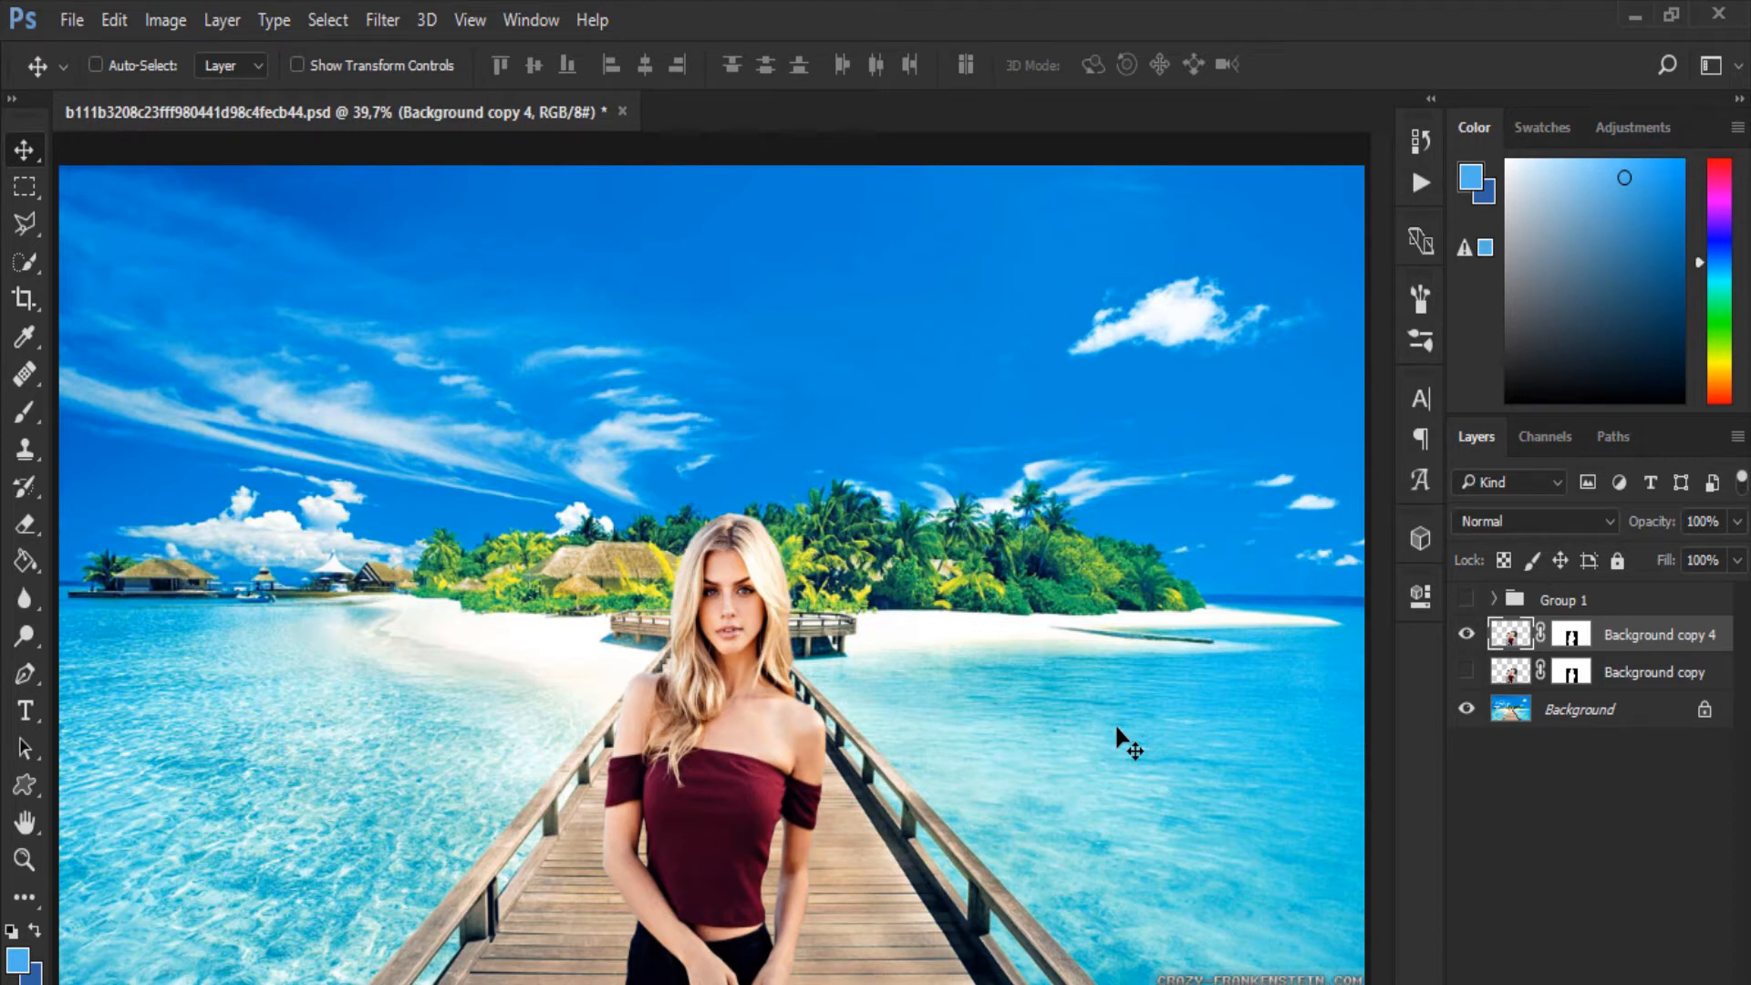
key(ctrl+plus)
scroll(1128, 744, down, 3)
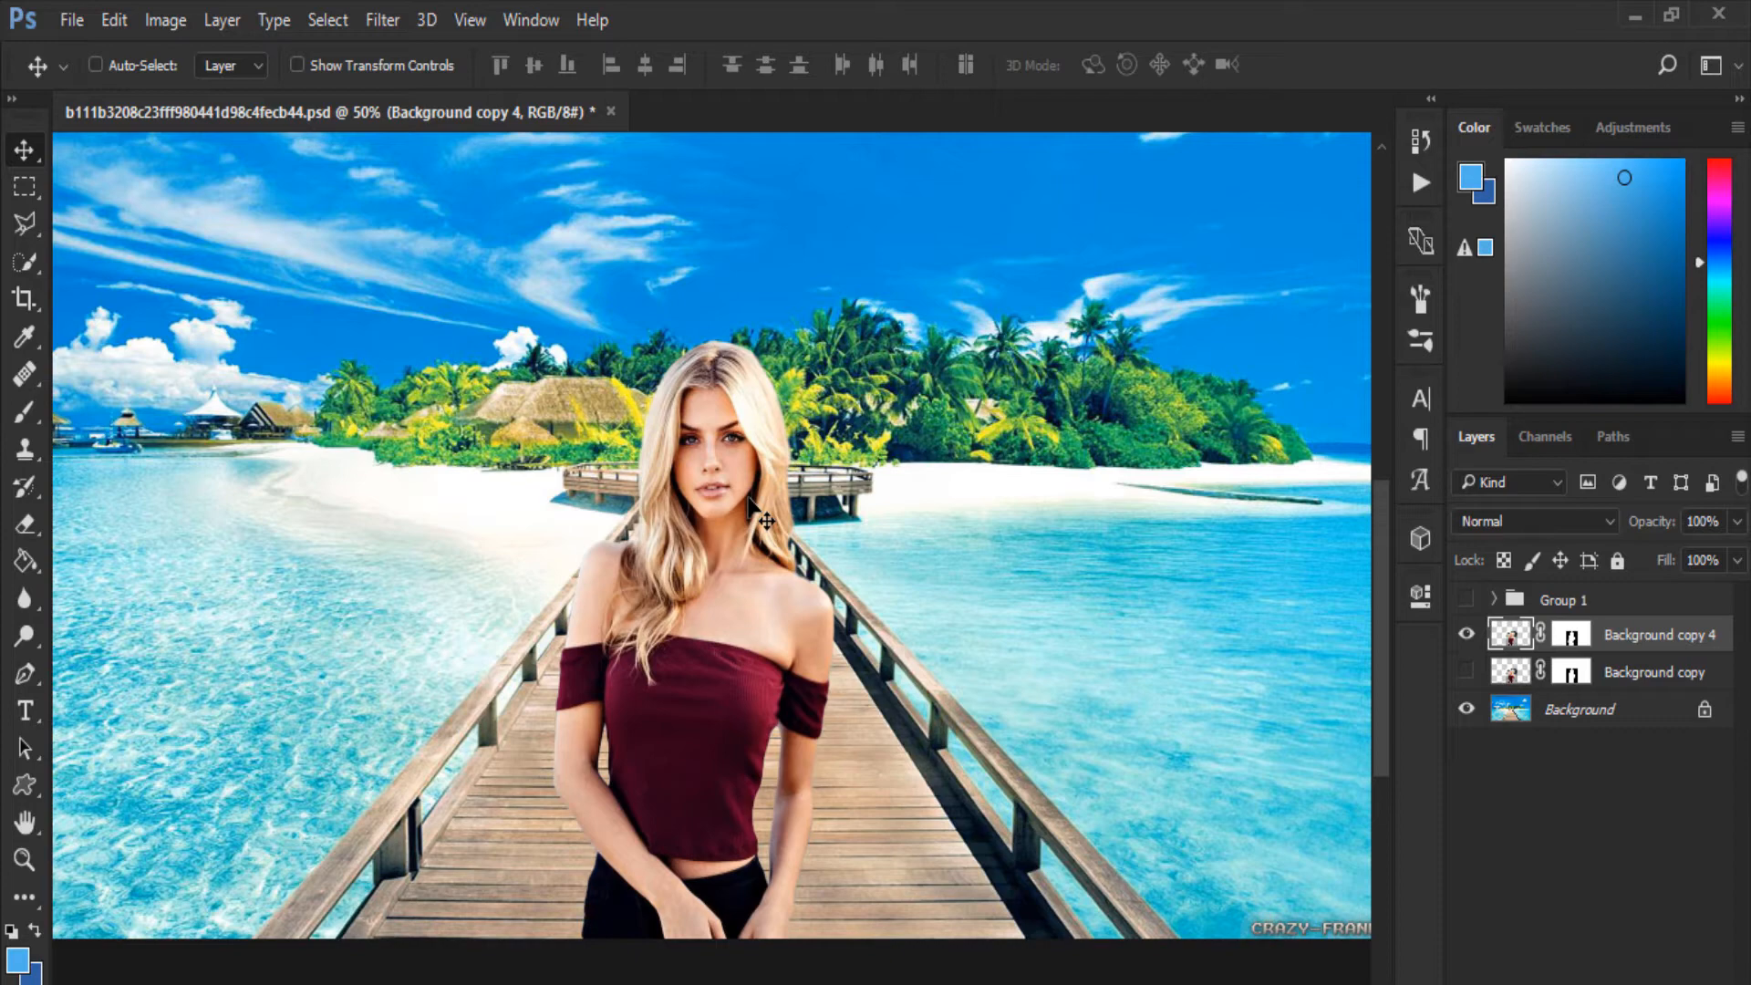
key(ctrl)
key(ctrl+0)
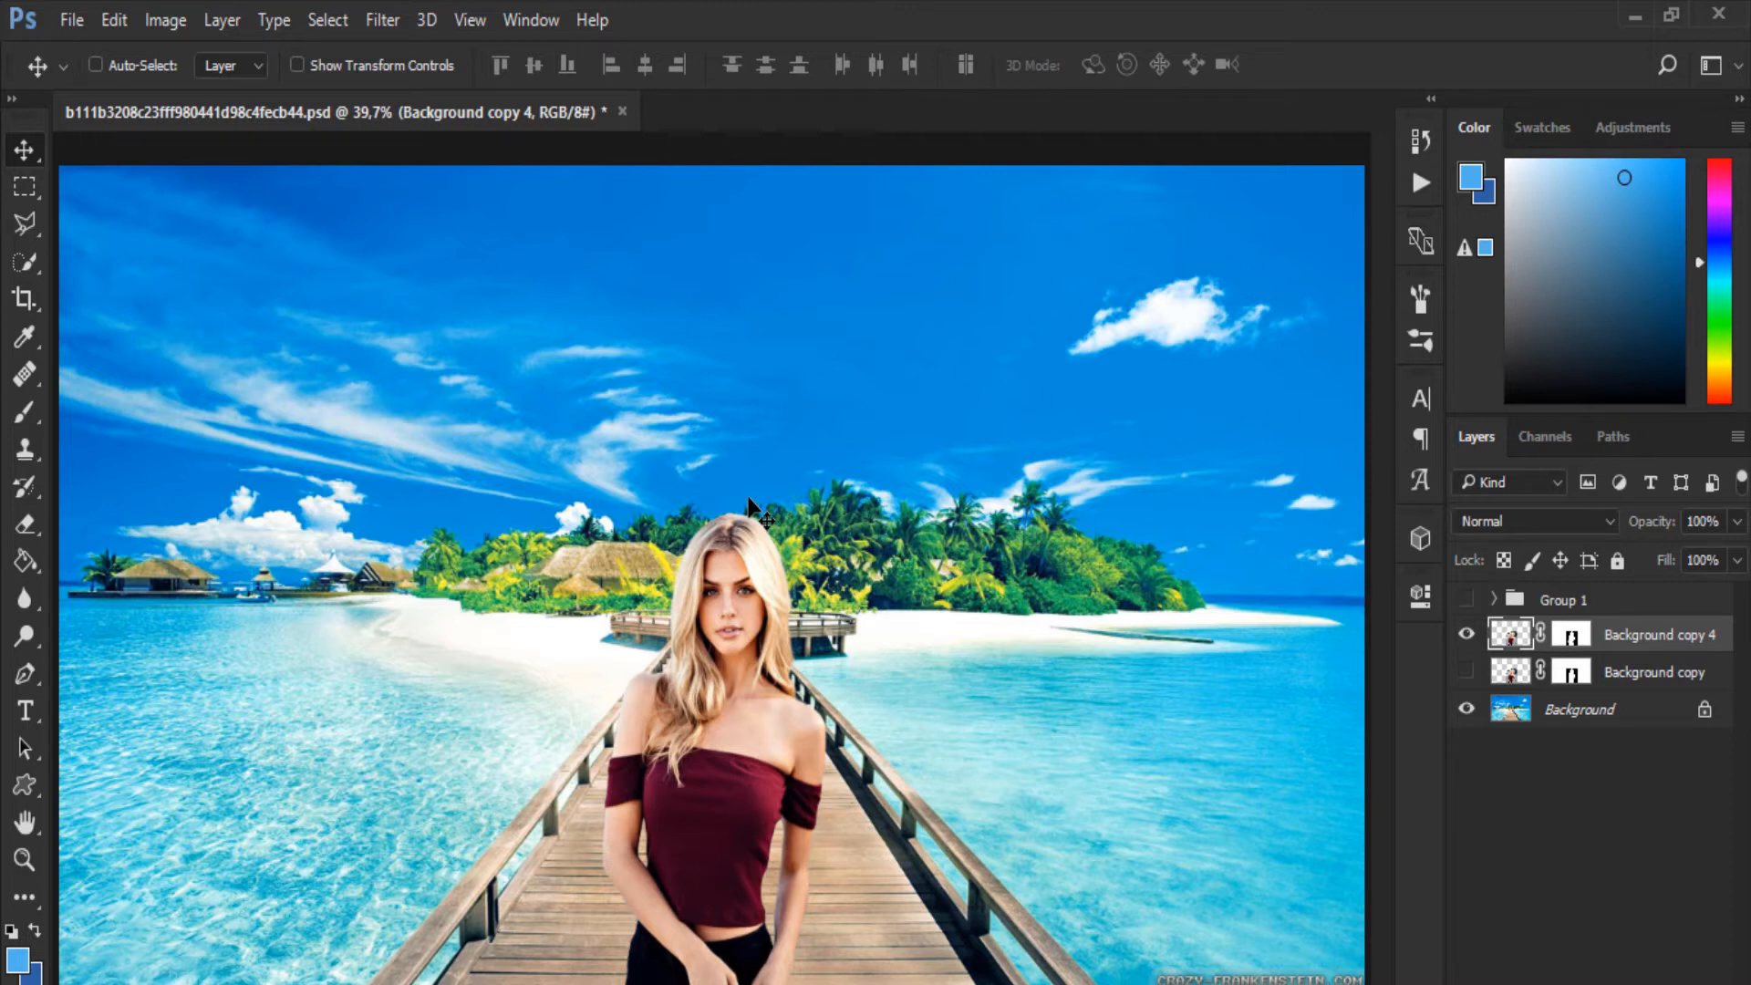
- Duplicate the Background layer and apply a Gaussian Blur with a radius of 5 pixels to the copy
click(1623, 720)
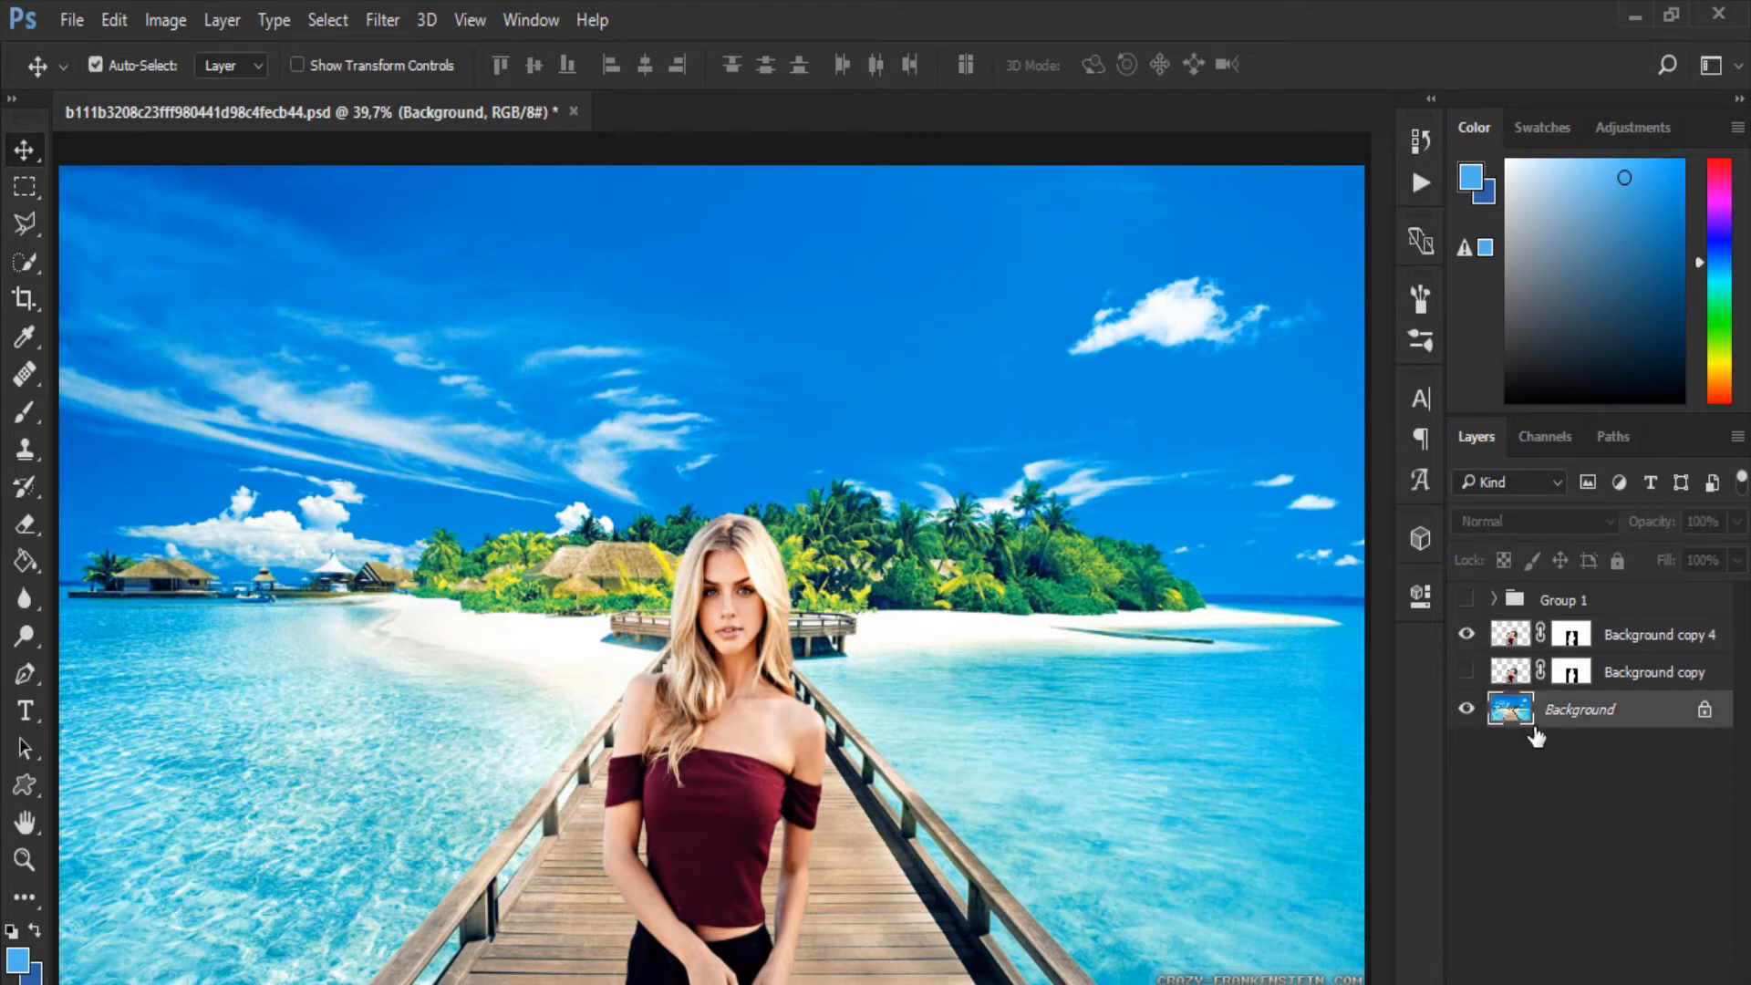
key(ctrl+j)
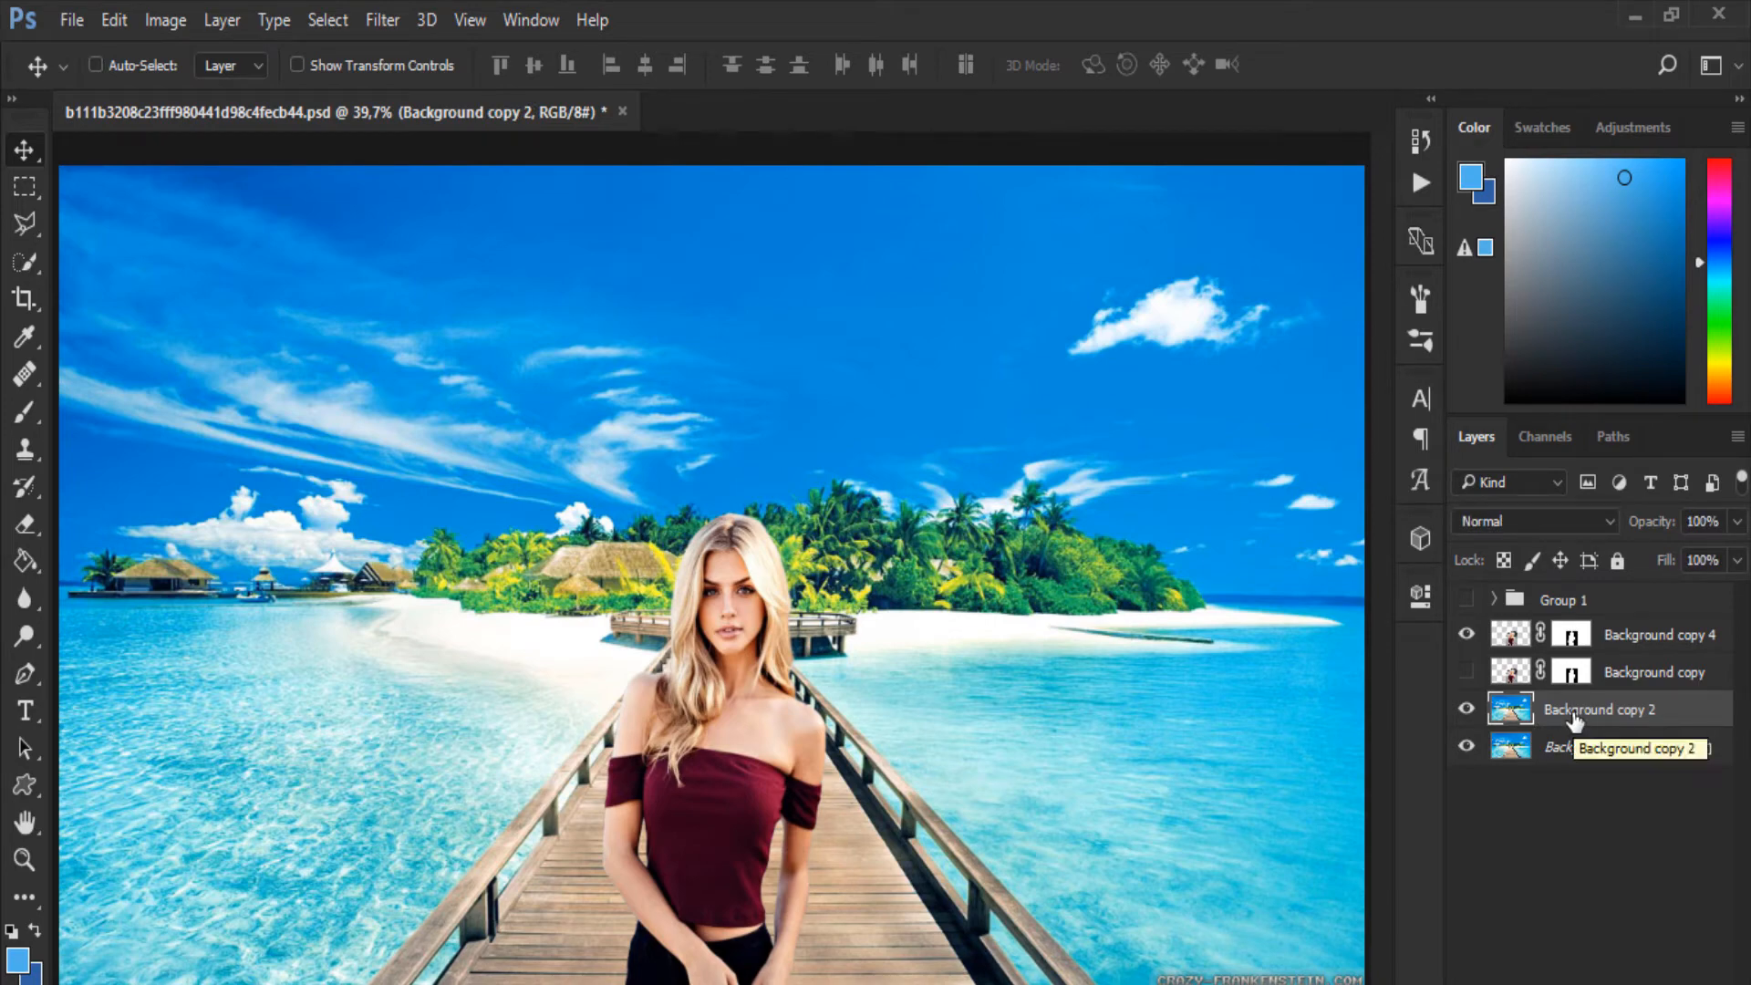
click(329, 20)
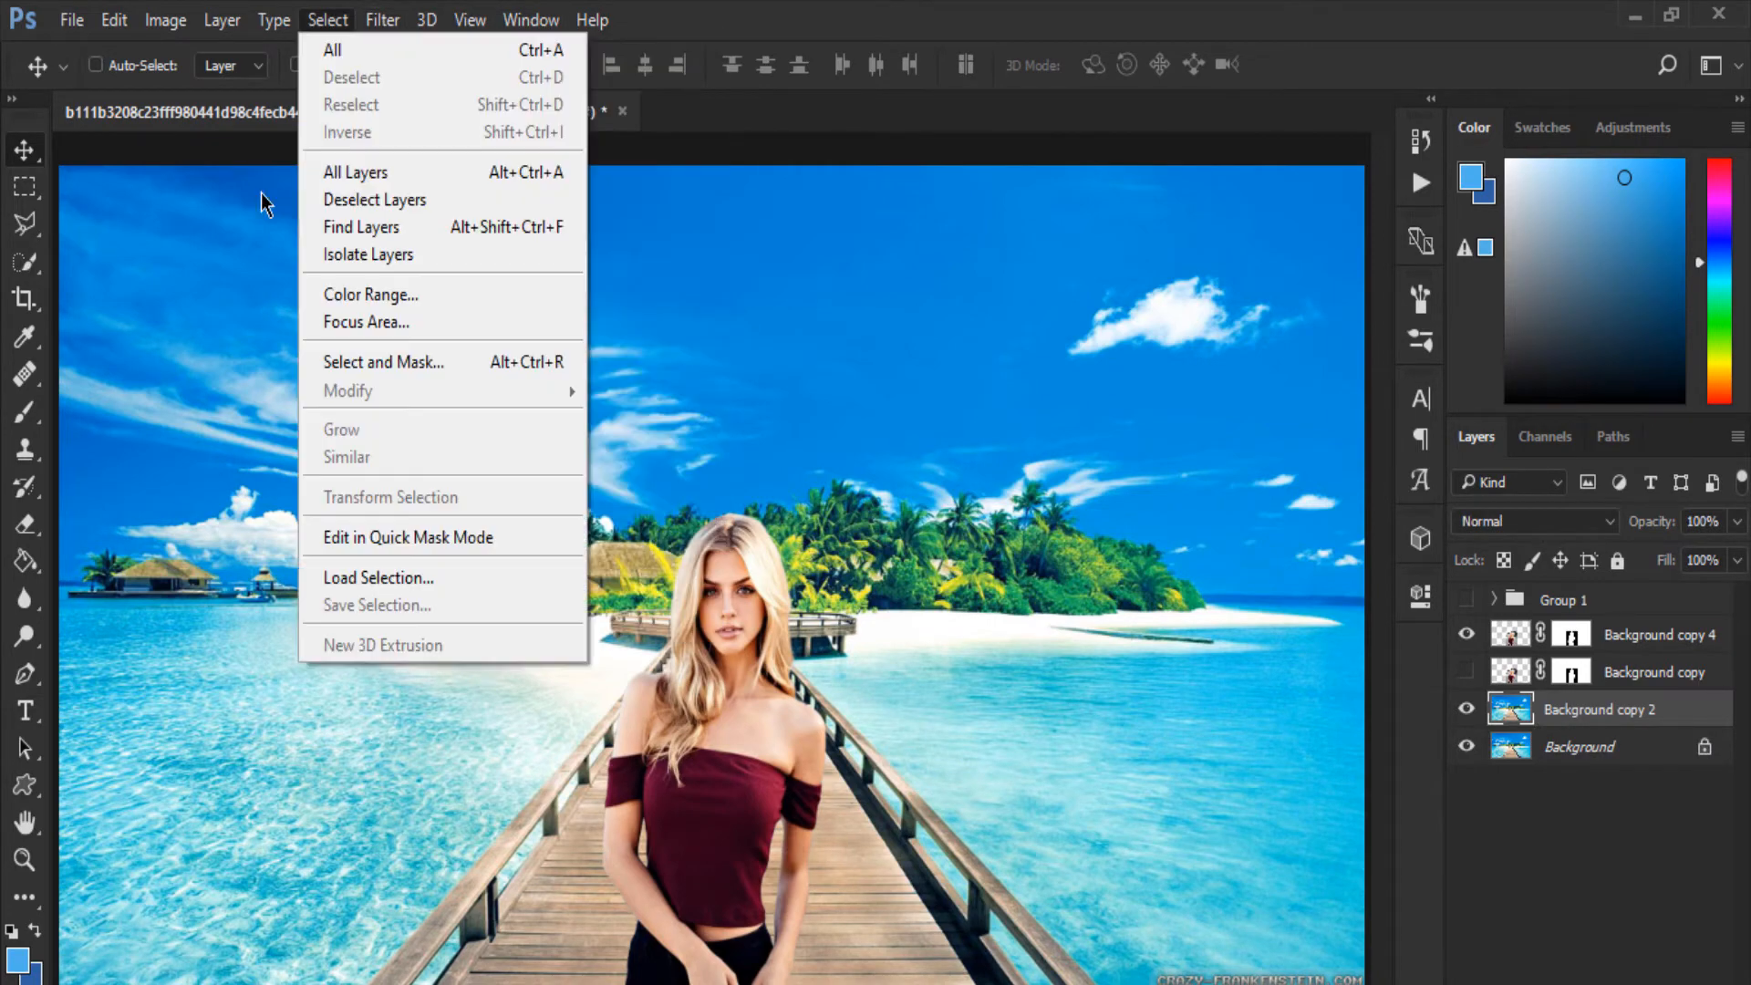
mouse_move(383, 20)
mouse_move(576, 335)
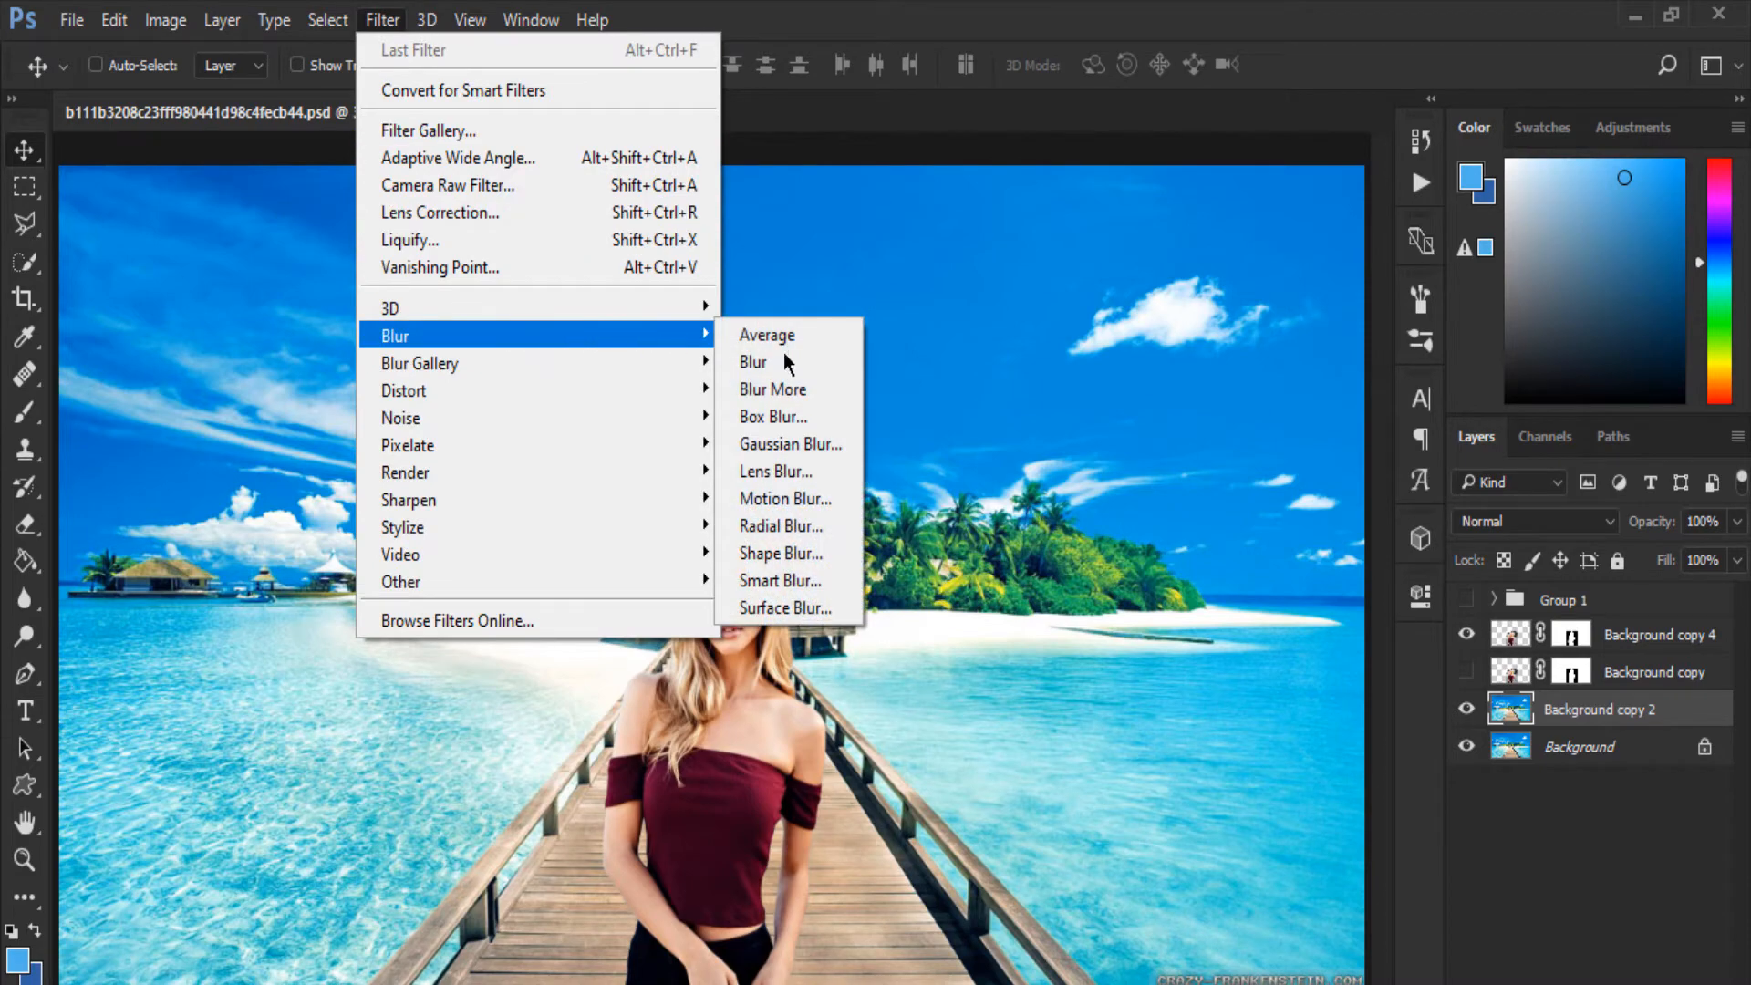
click(787, 444)
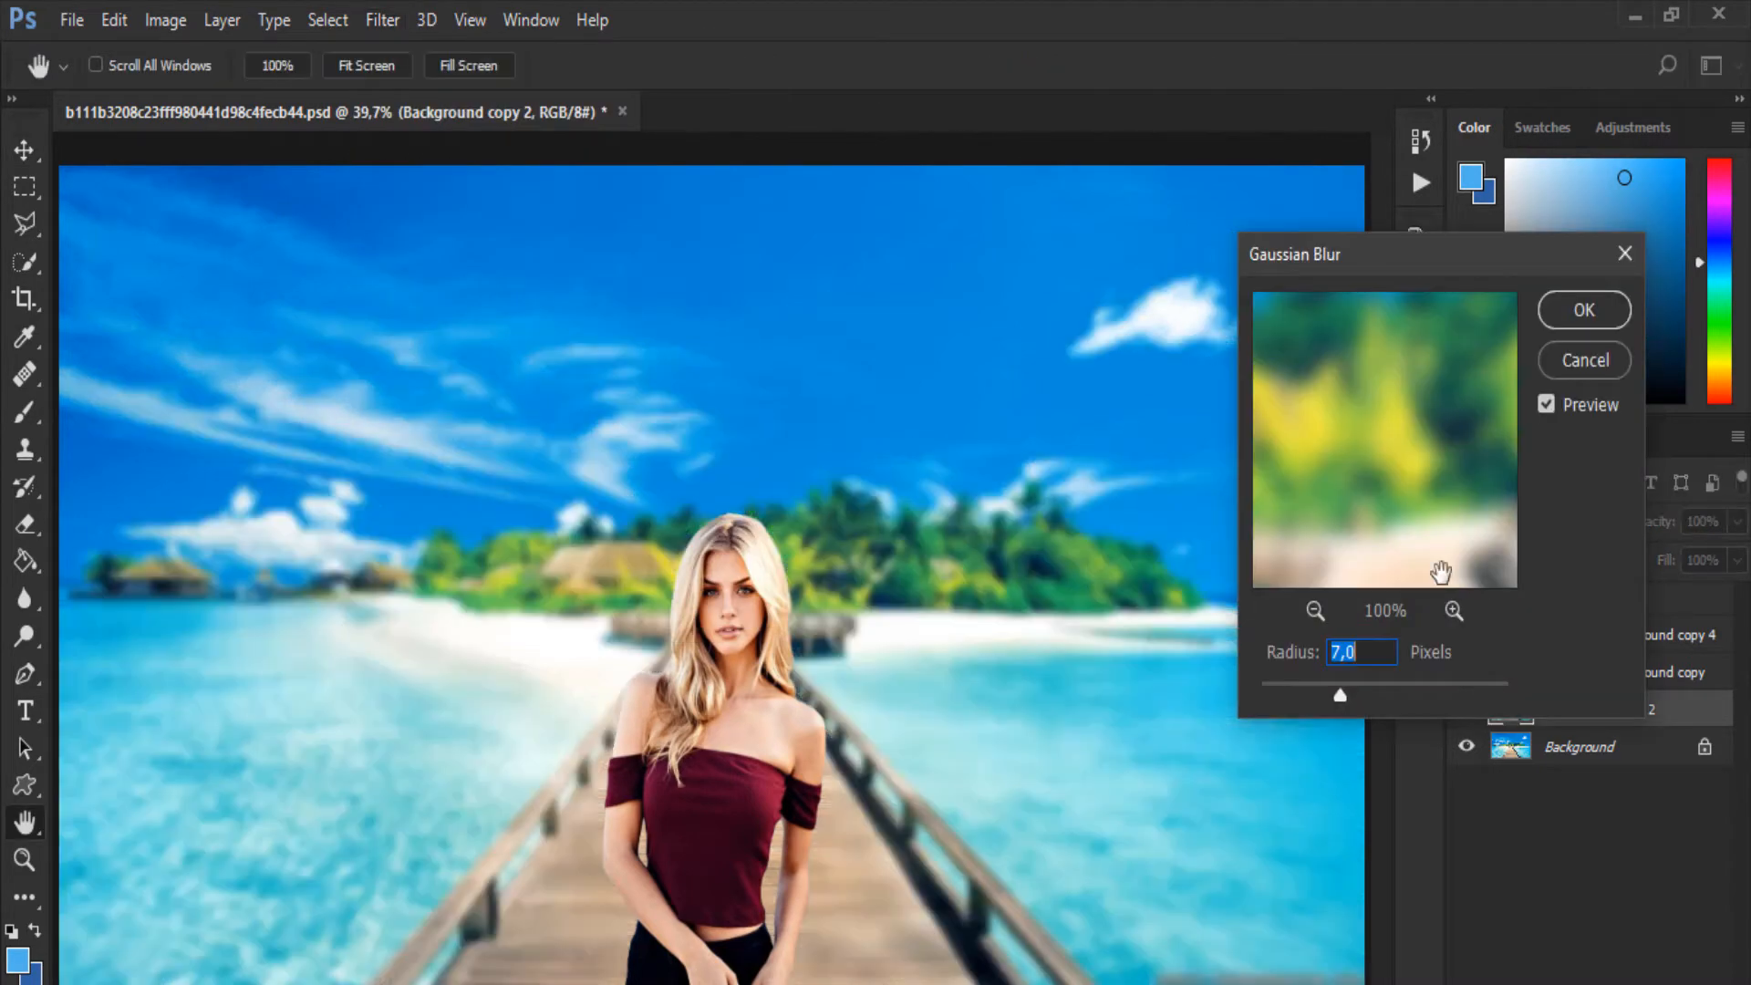
click(1387, 653)
drag(1387, 653, 1260, 653)
text(5)
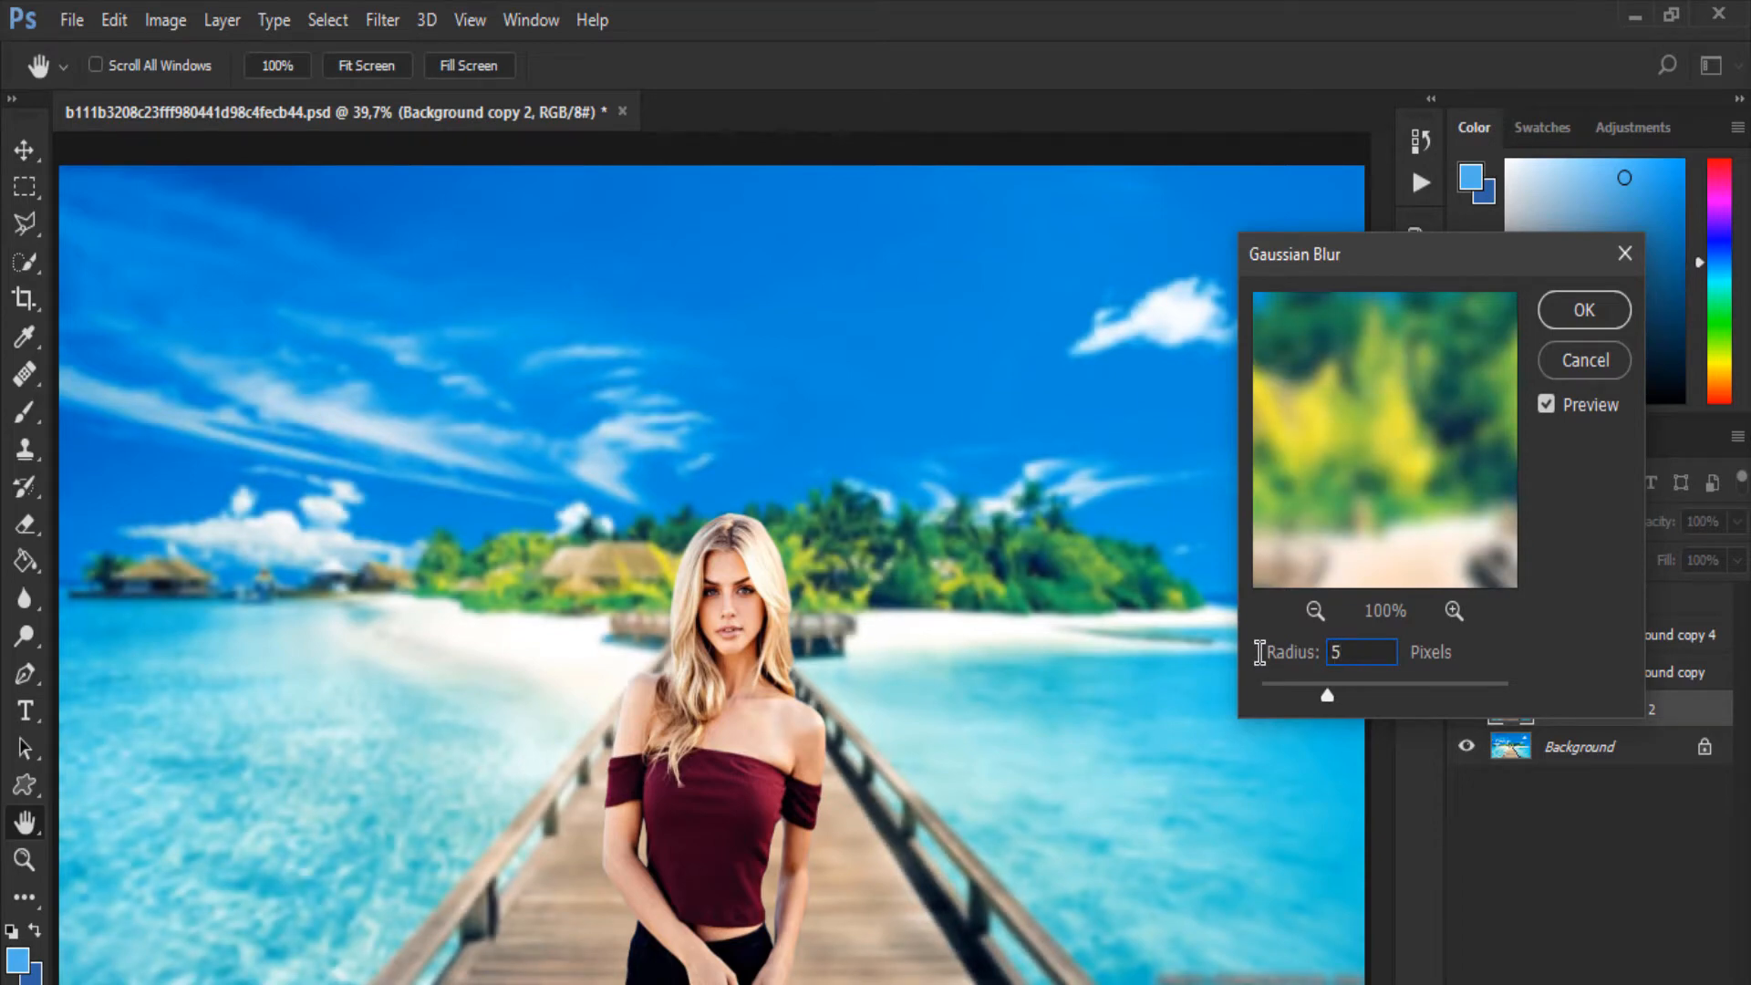
click(1561, 315)
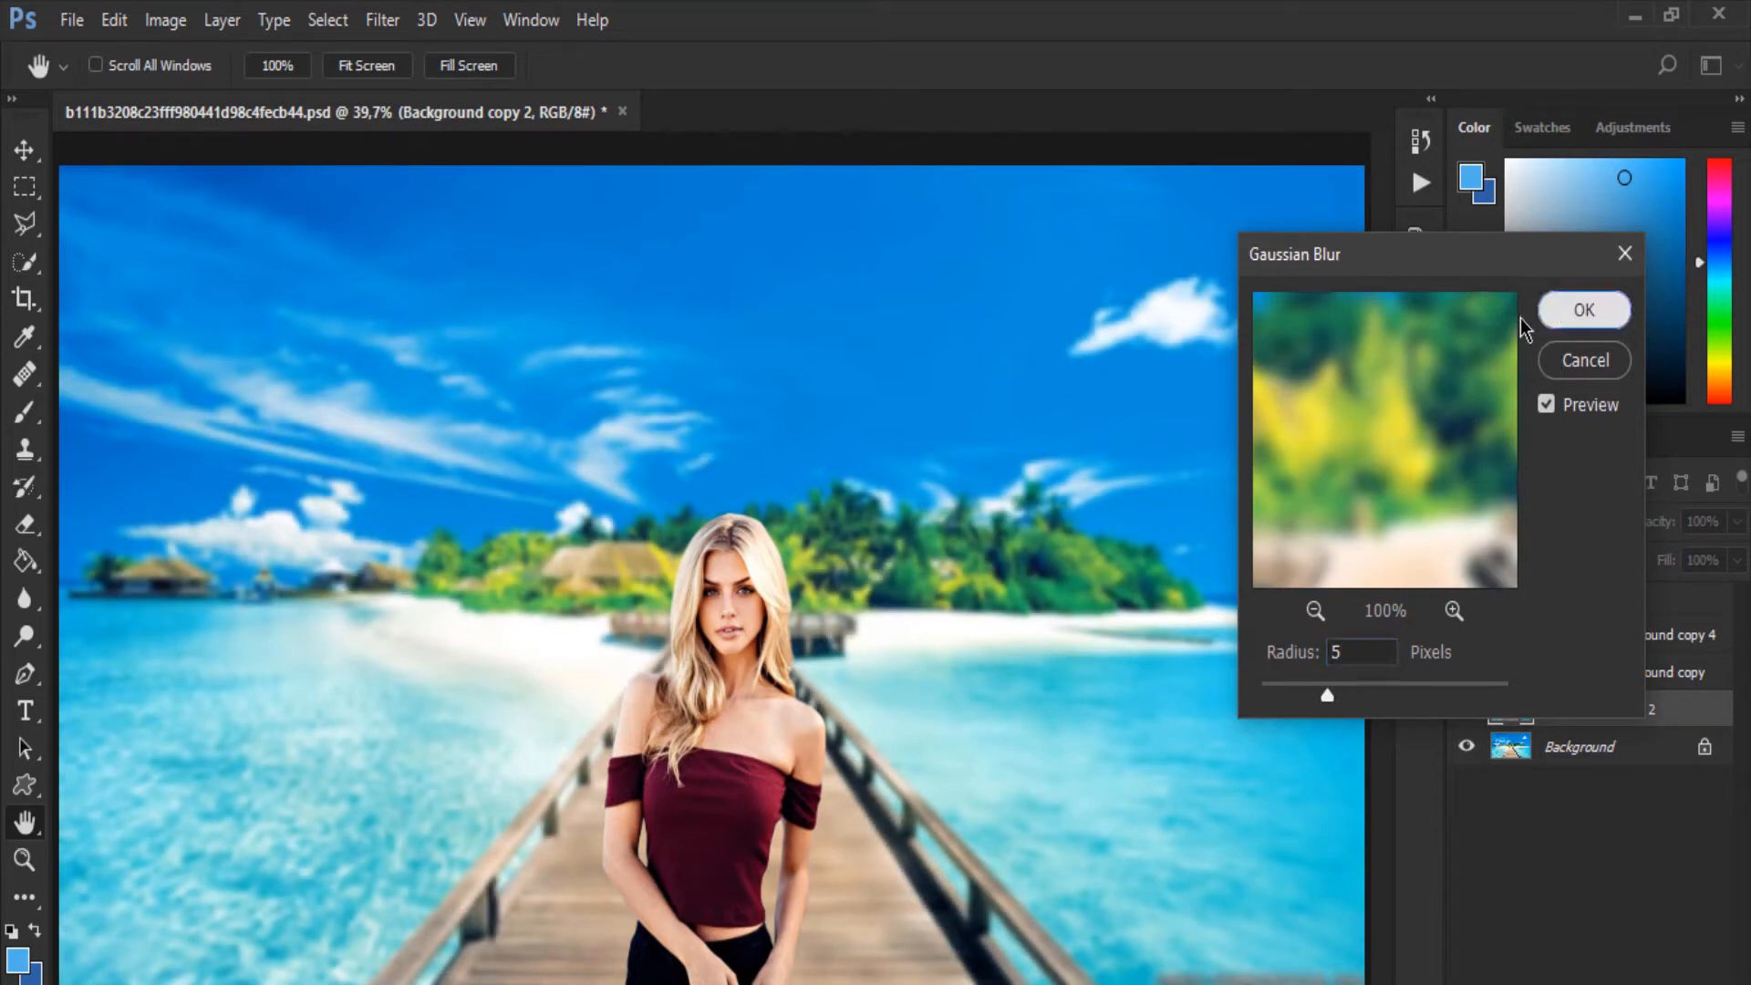
- Compare the picture with and without the blurred background copy
click(1466, 709)
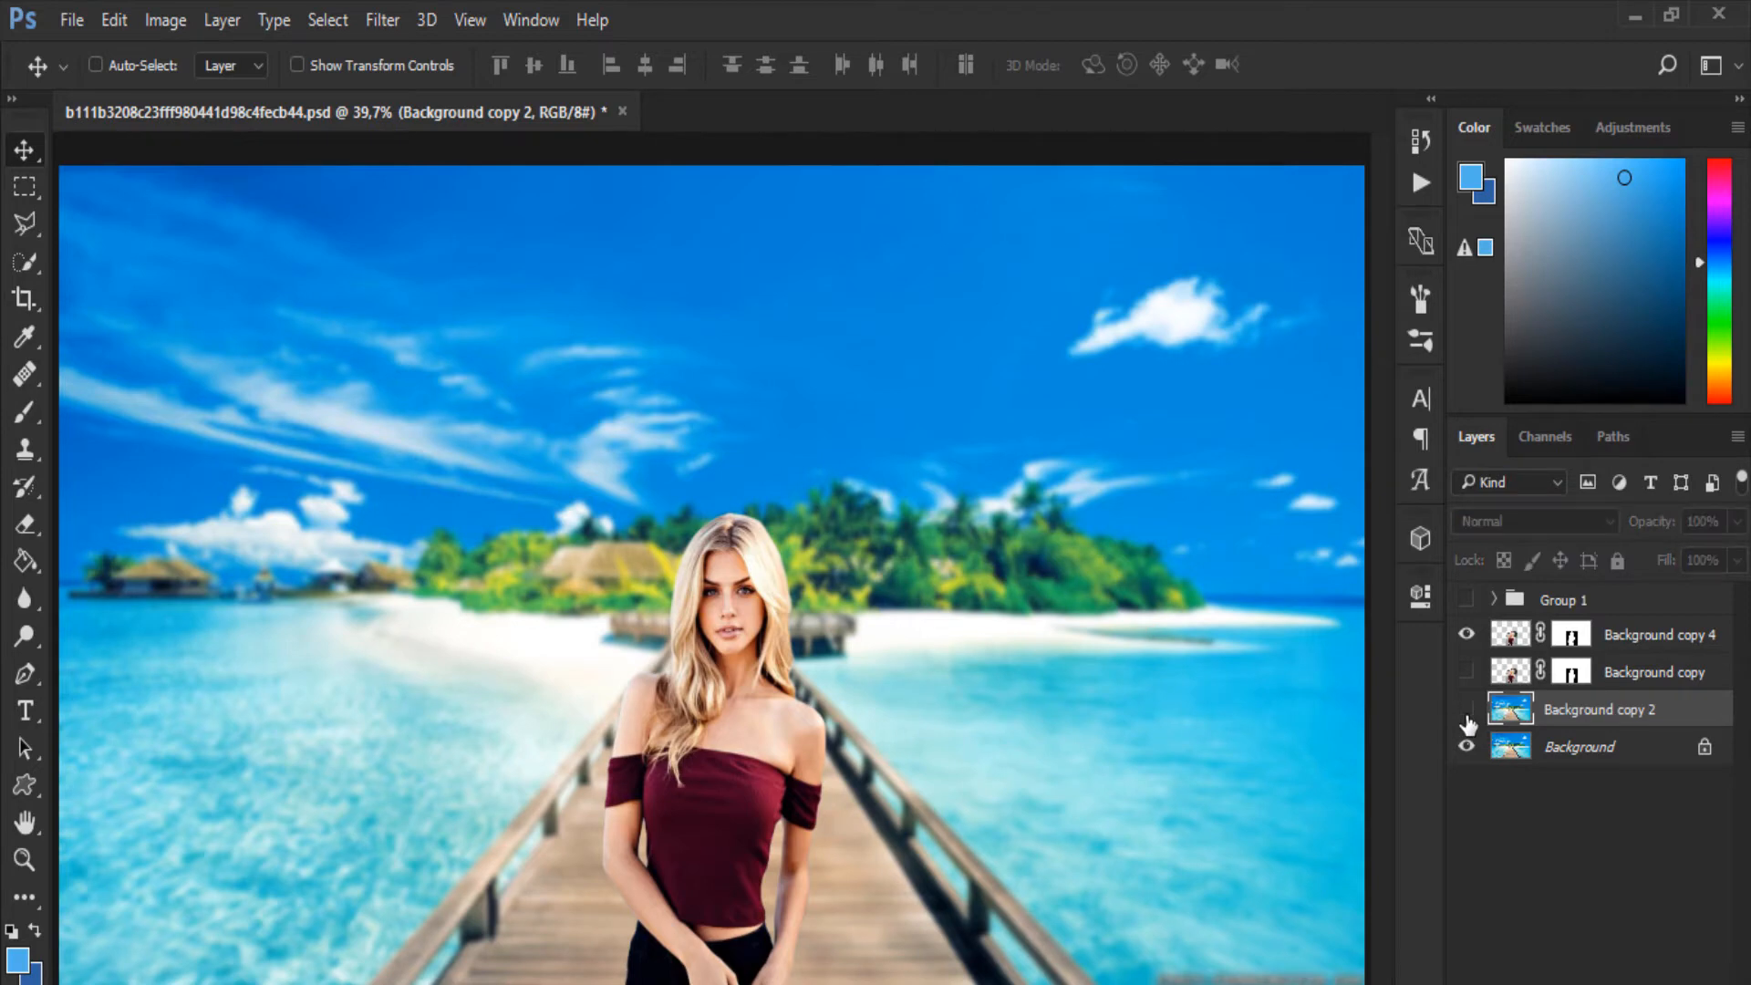
click(1467, 709)
click(1467, 710)
click(1466, 710)
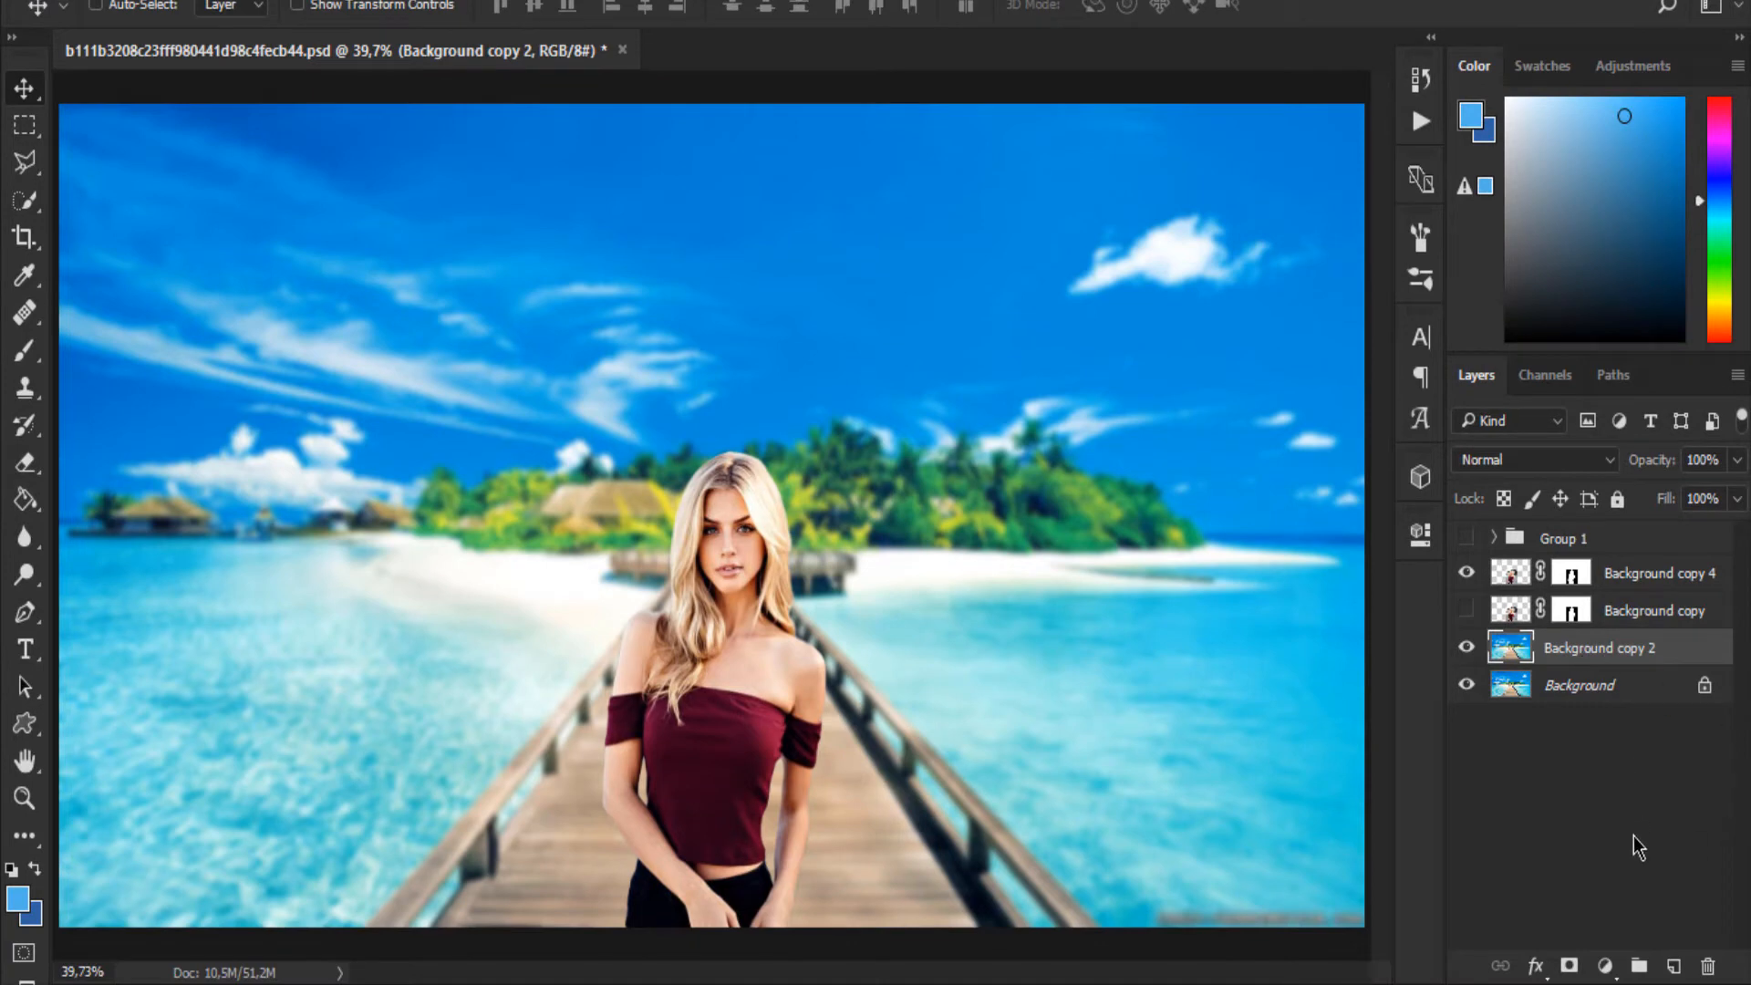
- Add a layer mask to the blurred Background copy 2 and compare that layer with the sharp Background
click(1568, 966)
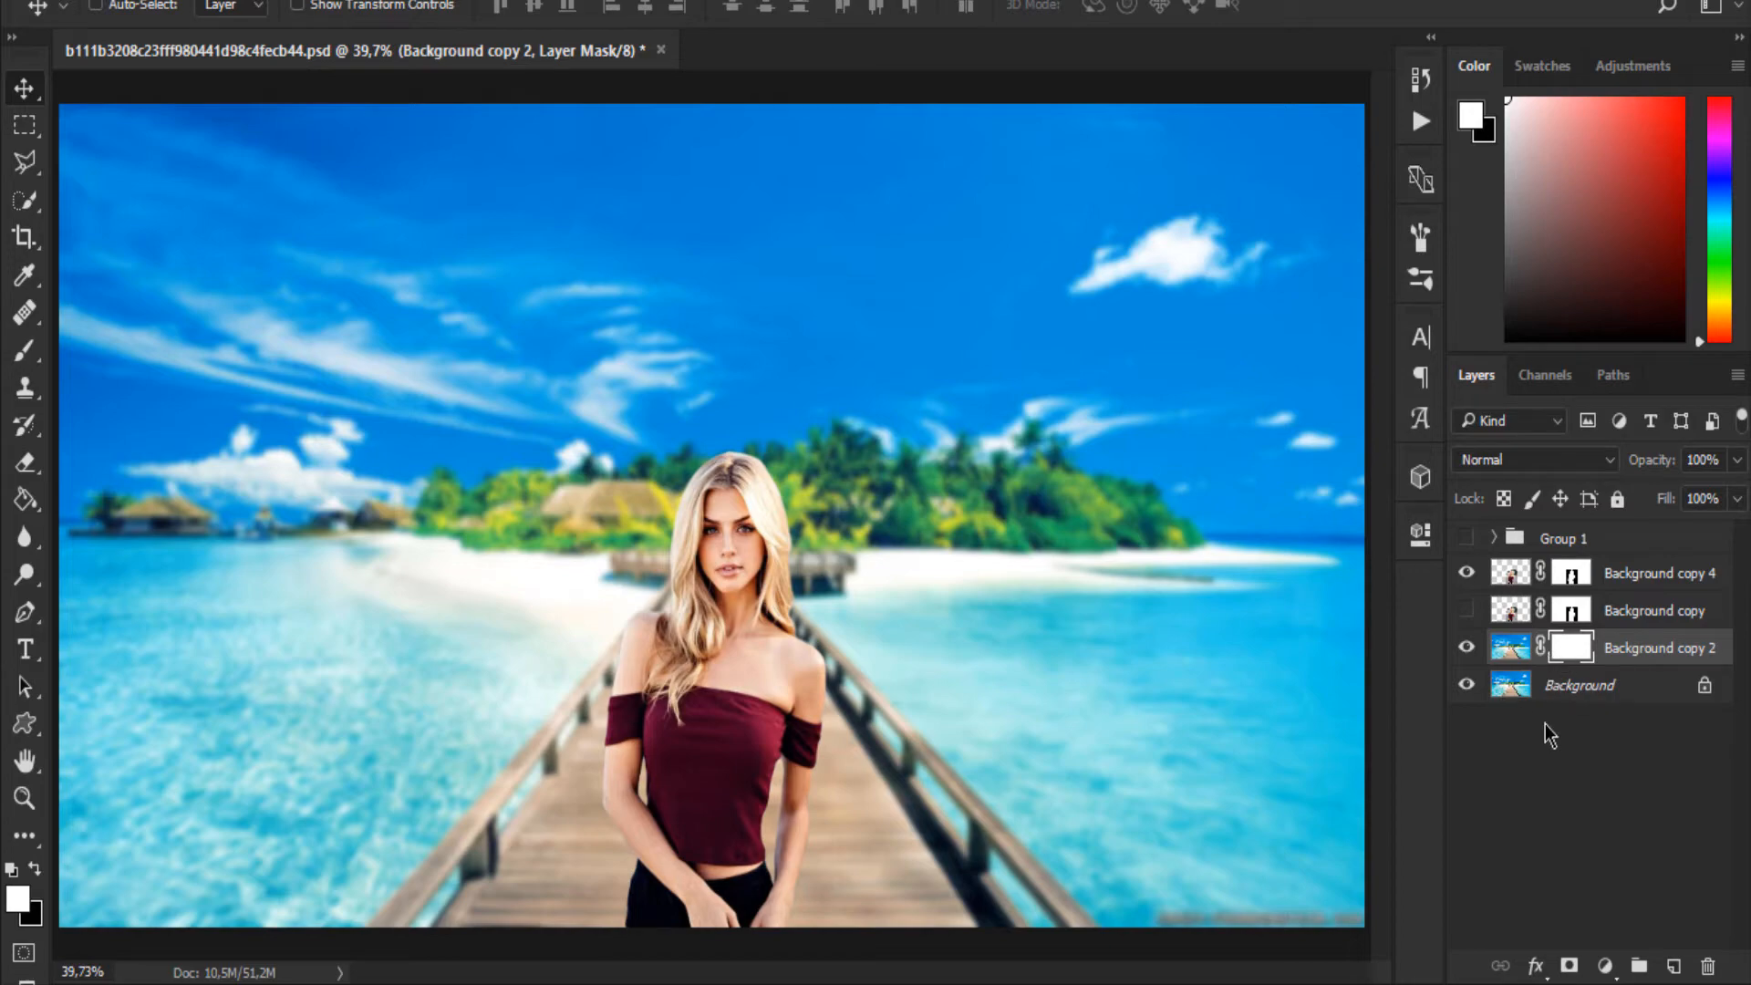
click(1551, 695)
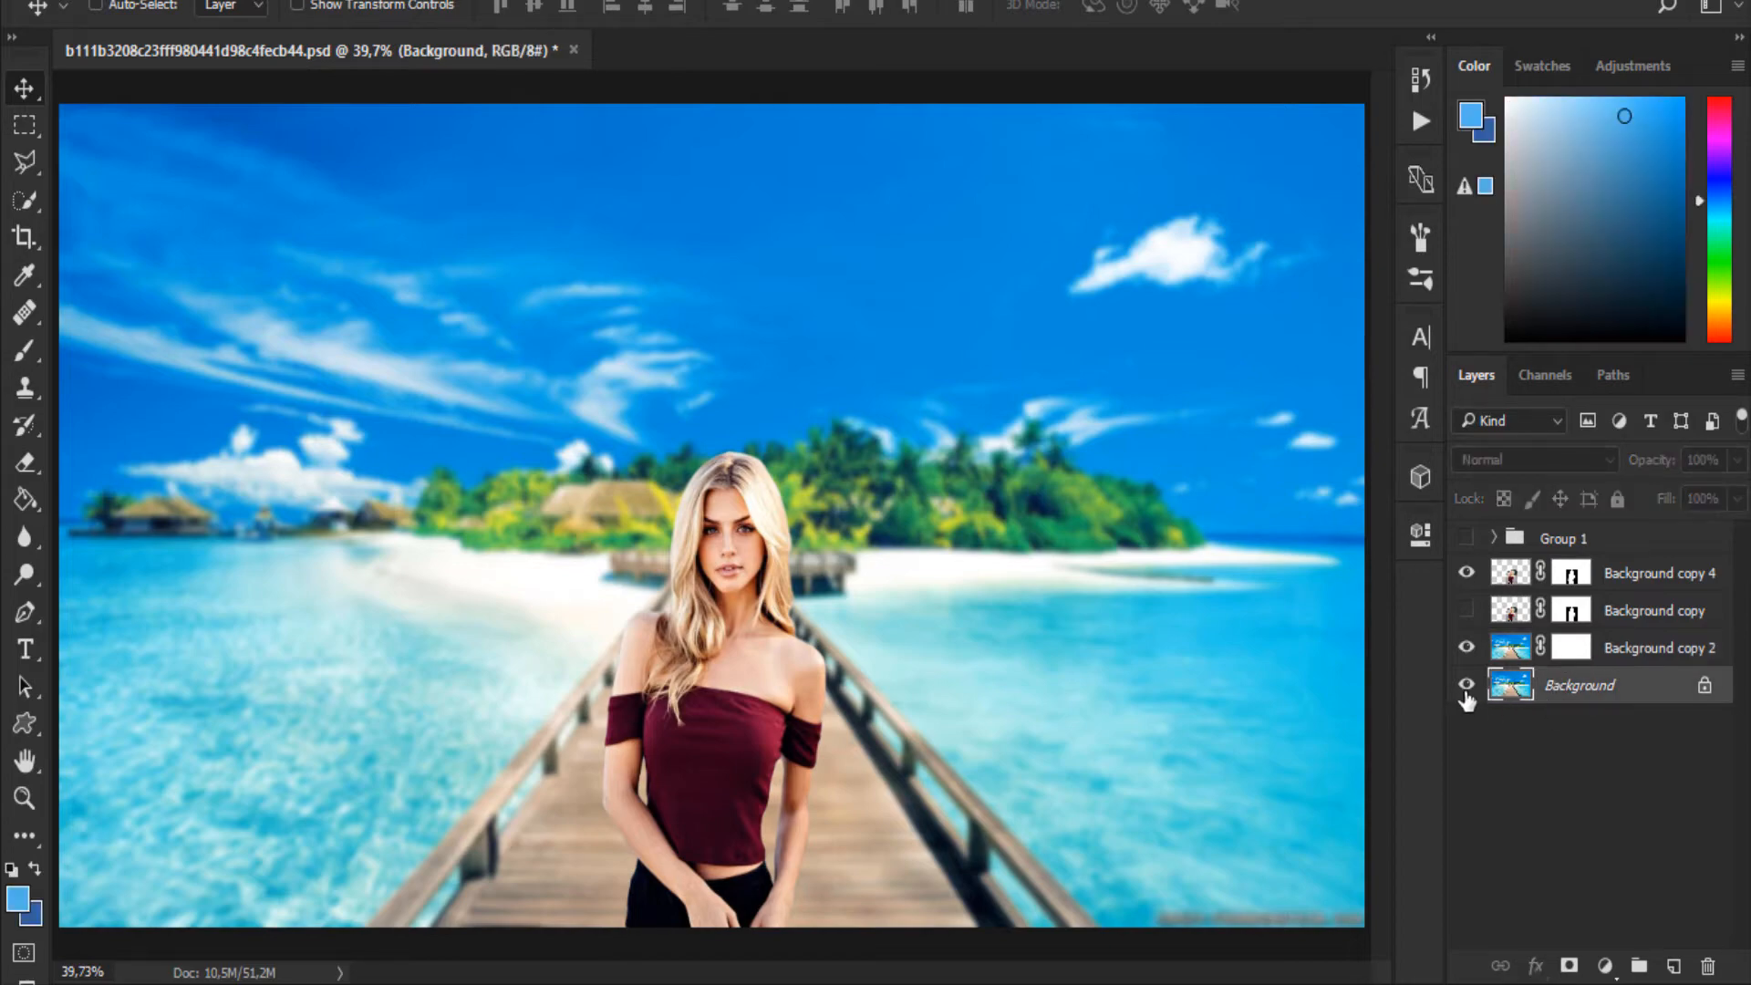
click(1467, 655)
click(1466, 690)
click(1466, 691)
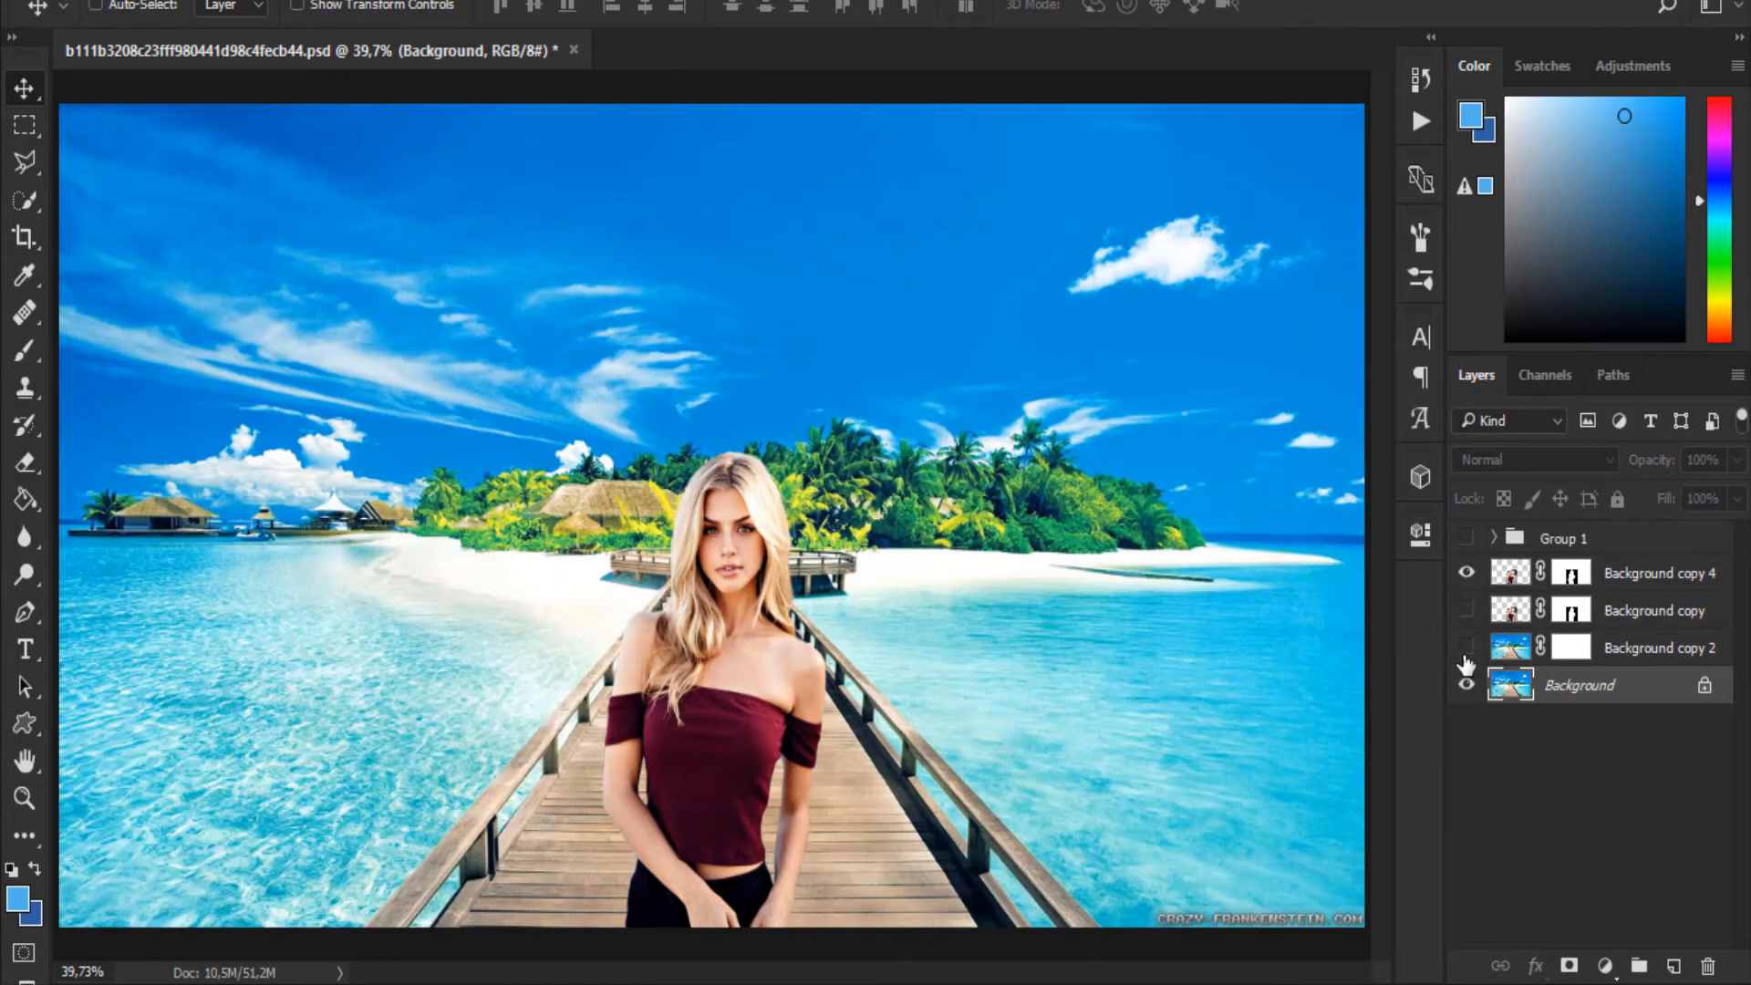
click(1467, 655)
click(1602, 652)
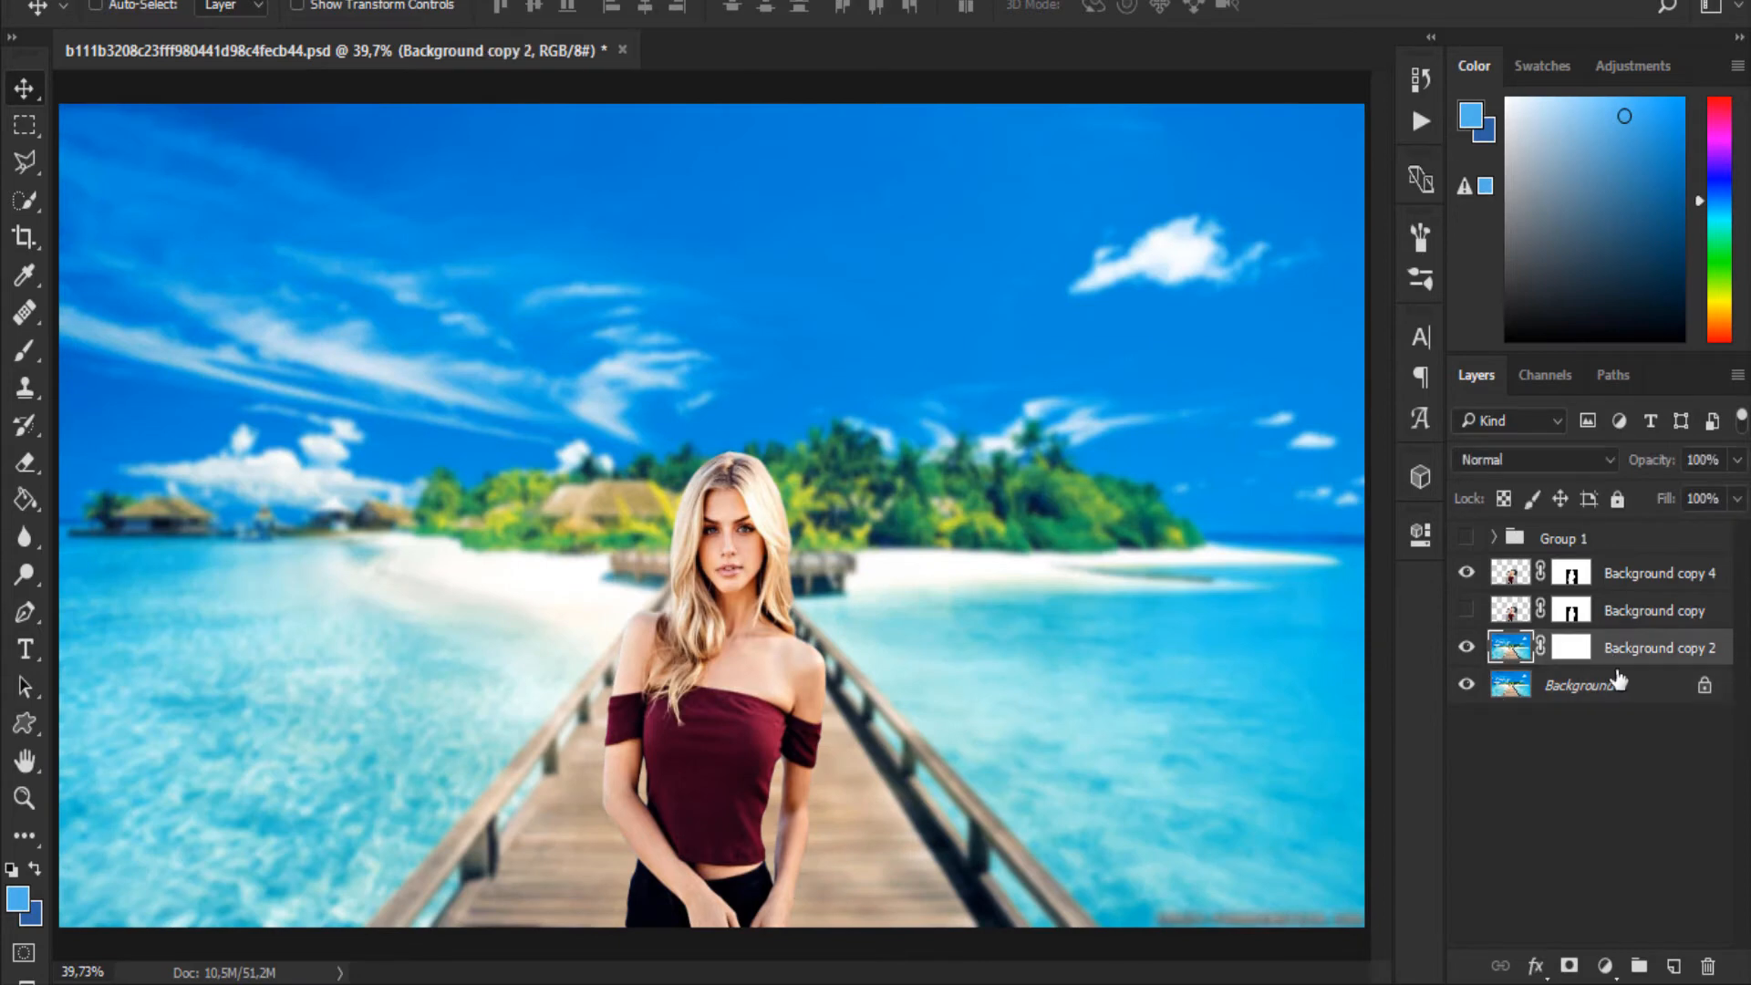
- Target the layer mask of Background copy 2 and activate the Gradient Tool
click(1571, 650)
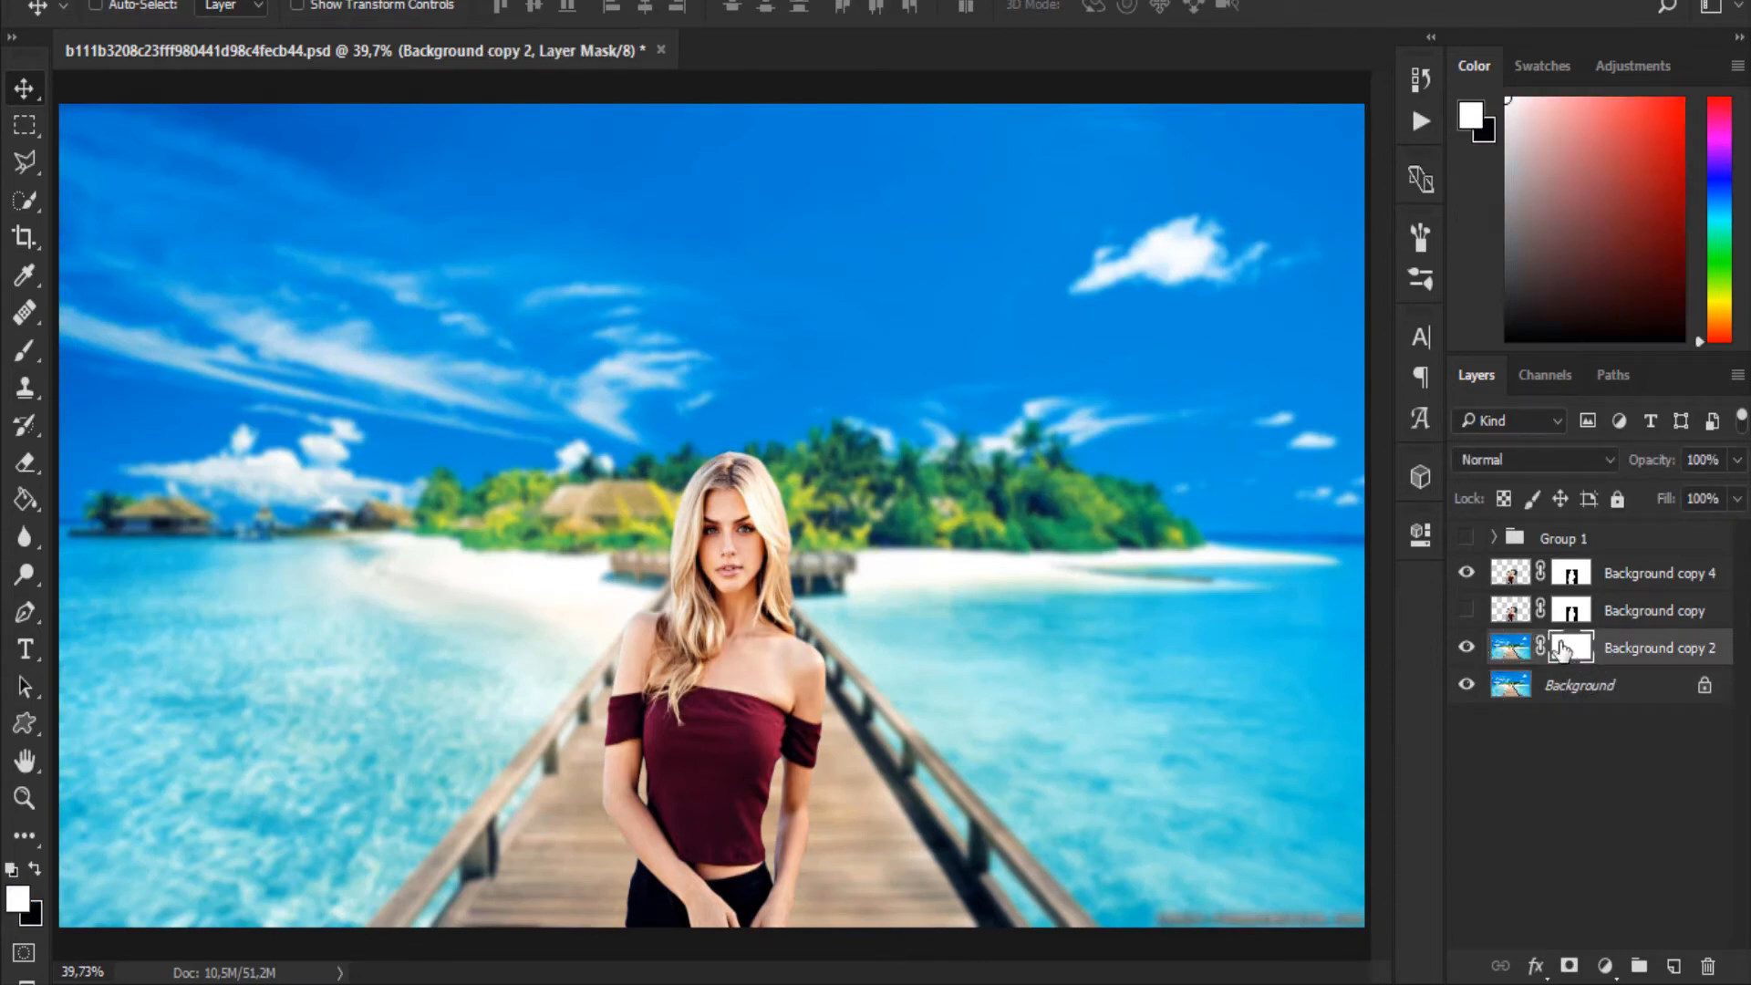
click(35, 508)
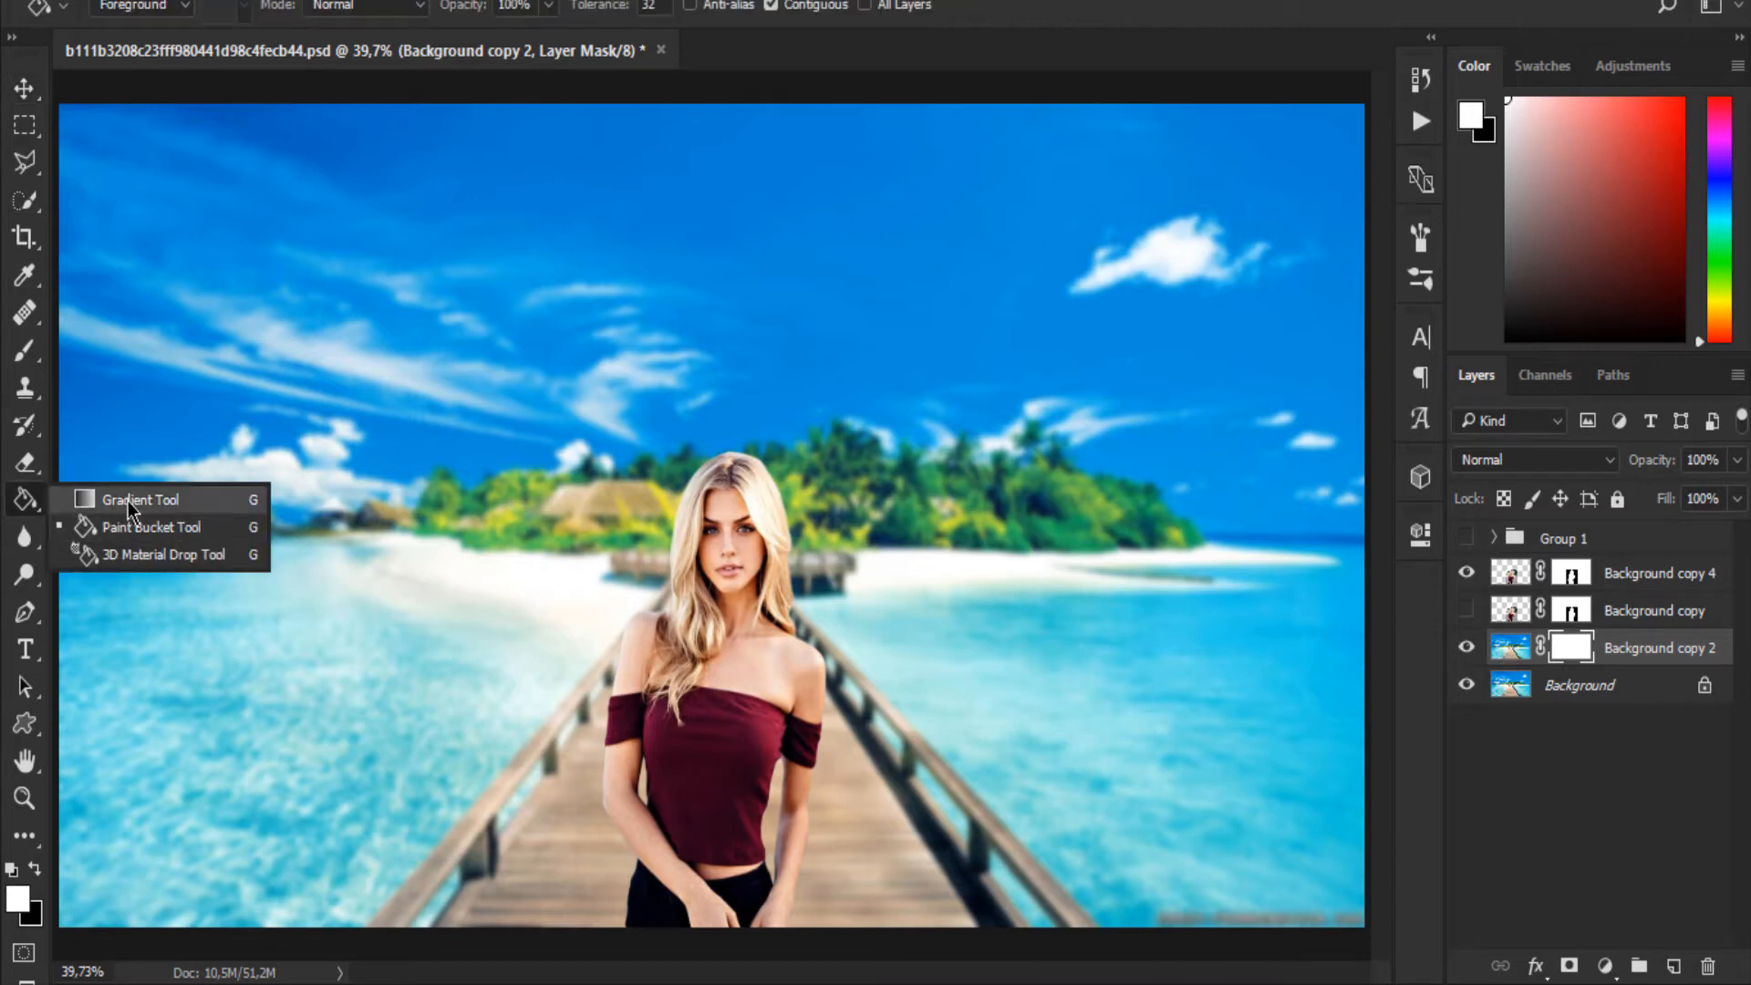
click(127, 501)
click(146, 8)
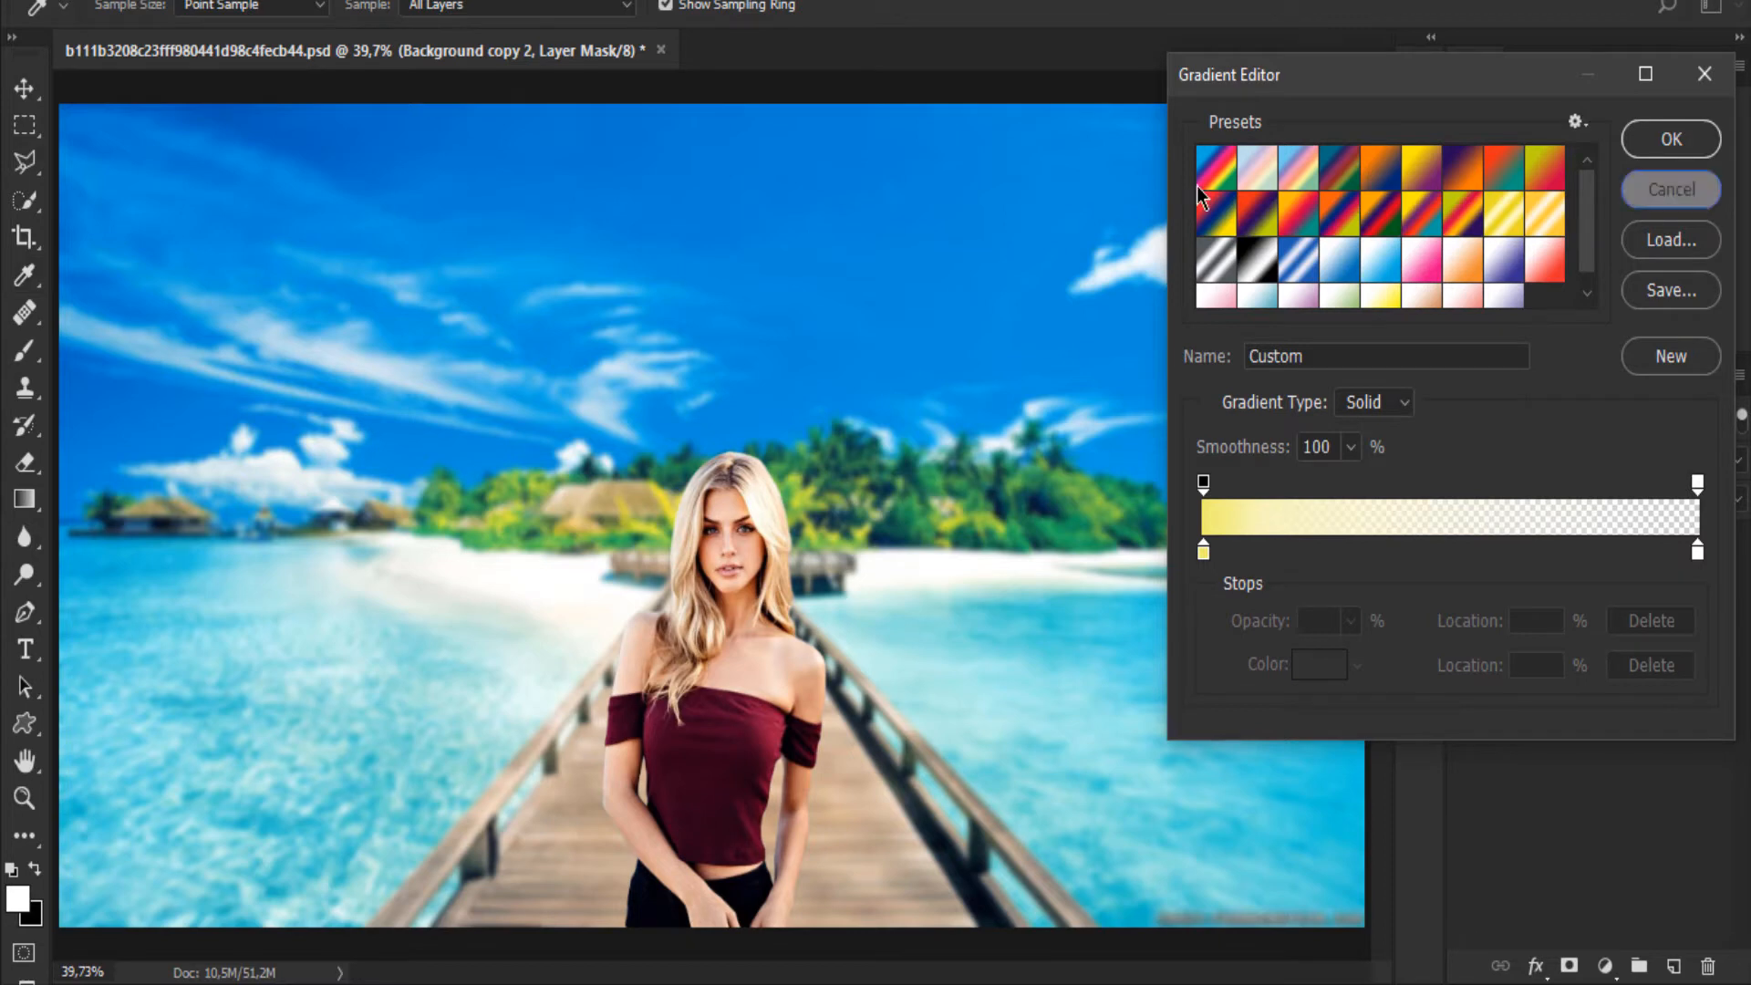
click(1687, 187)
click(144, 10)
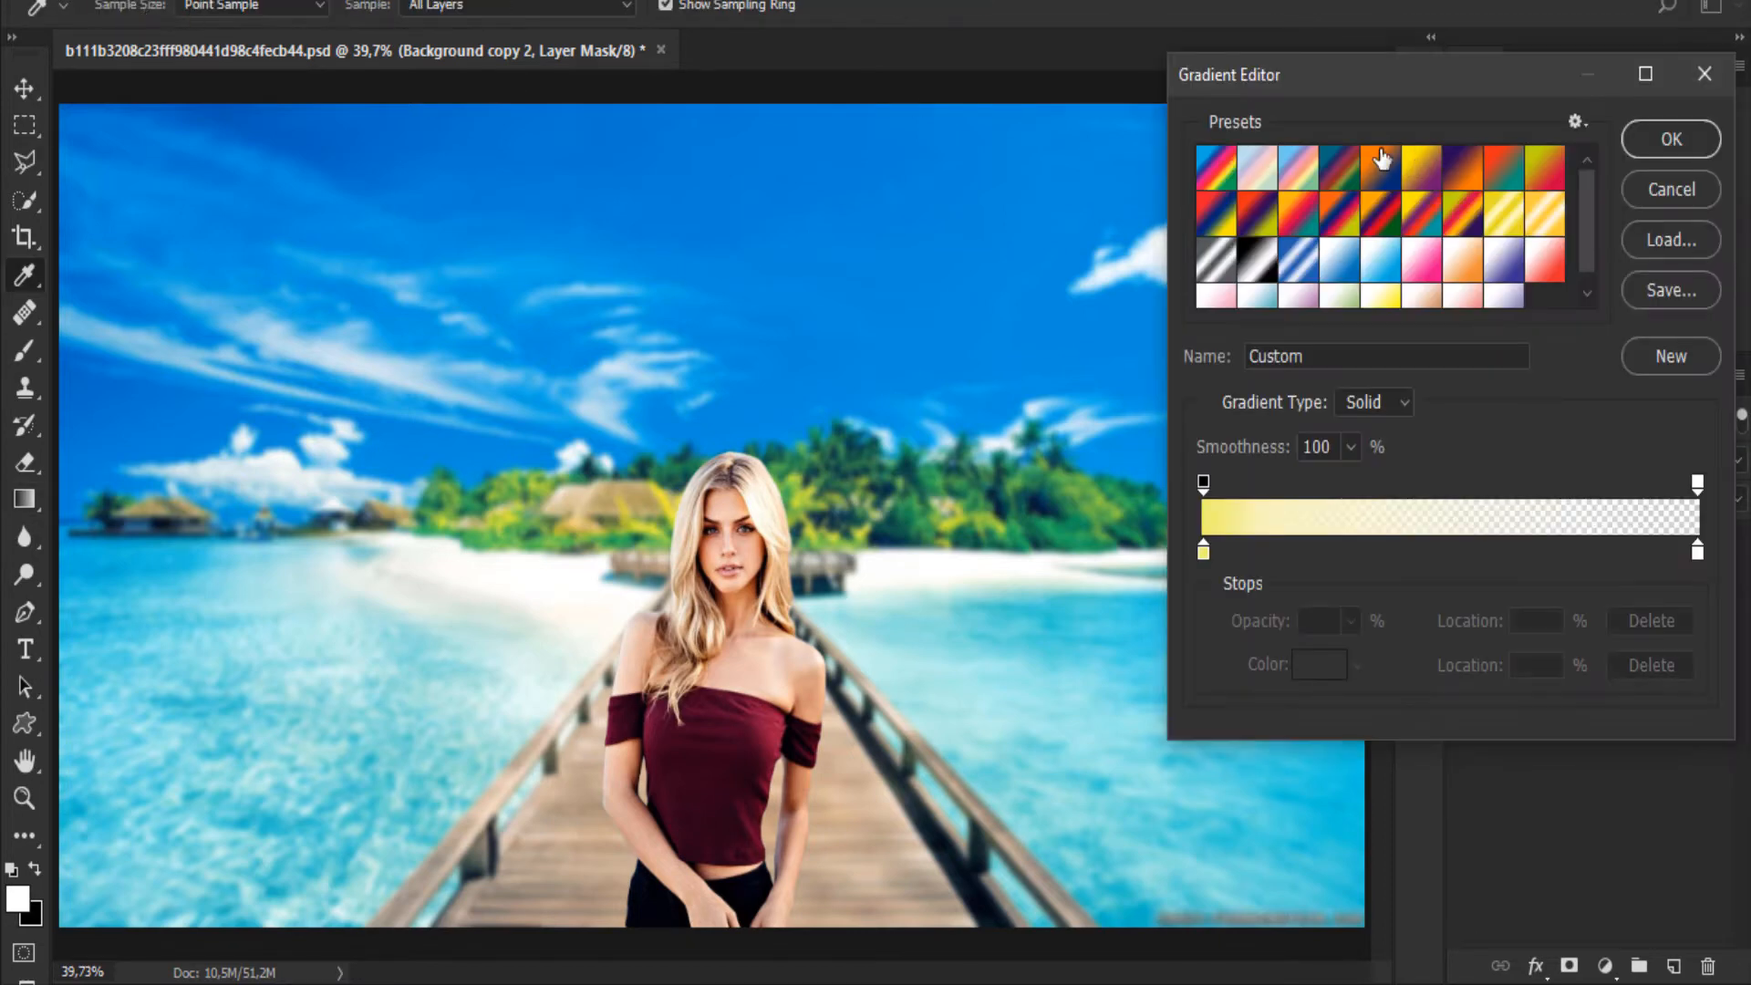
click(1642, 187)
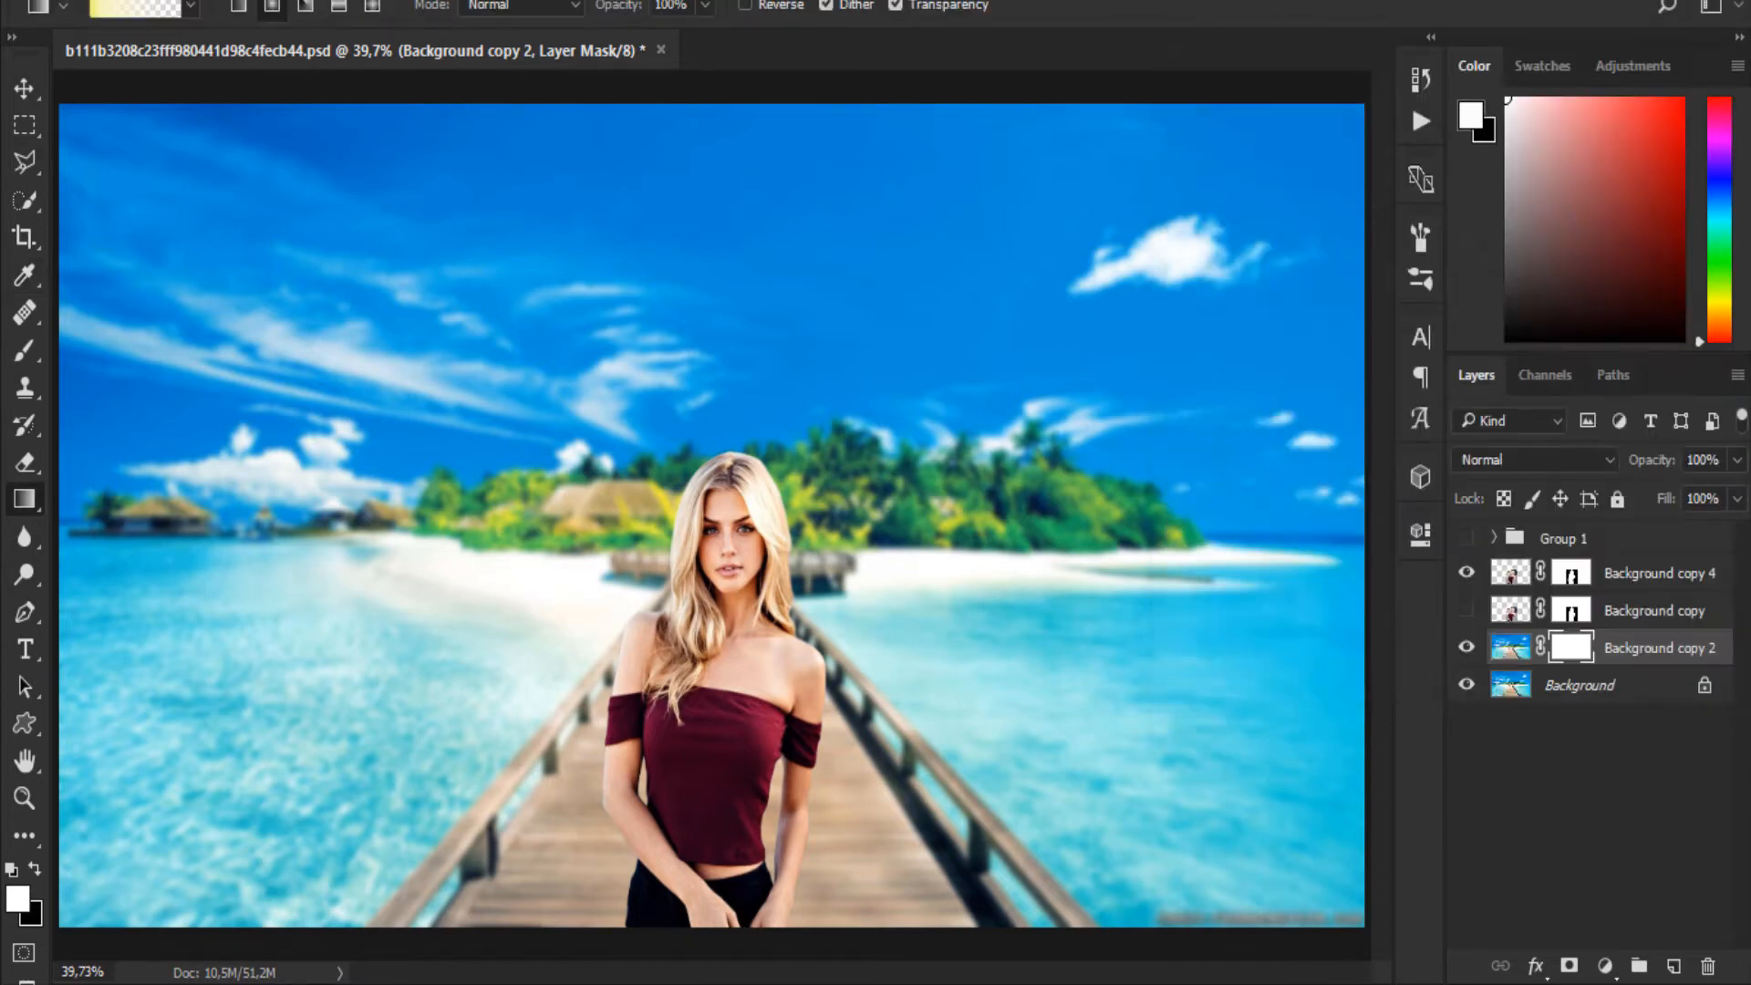
- Browse the gradient presets and choose the first multicolour one, running from blue through pink and yellow to green
click(191, 7)
scroll(176, 158, down, 2)
scroll(175, 158, up, 2)
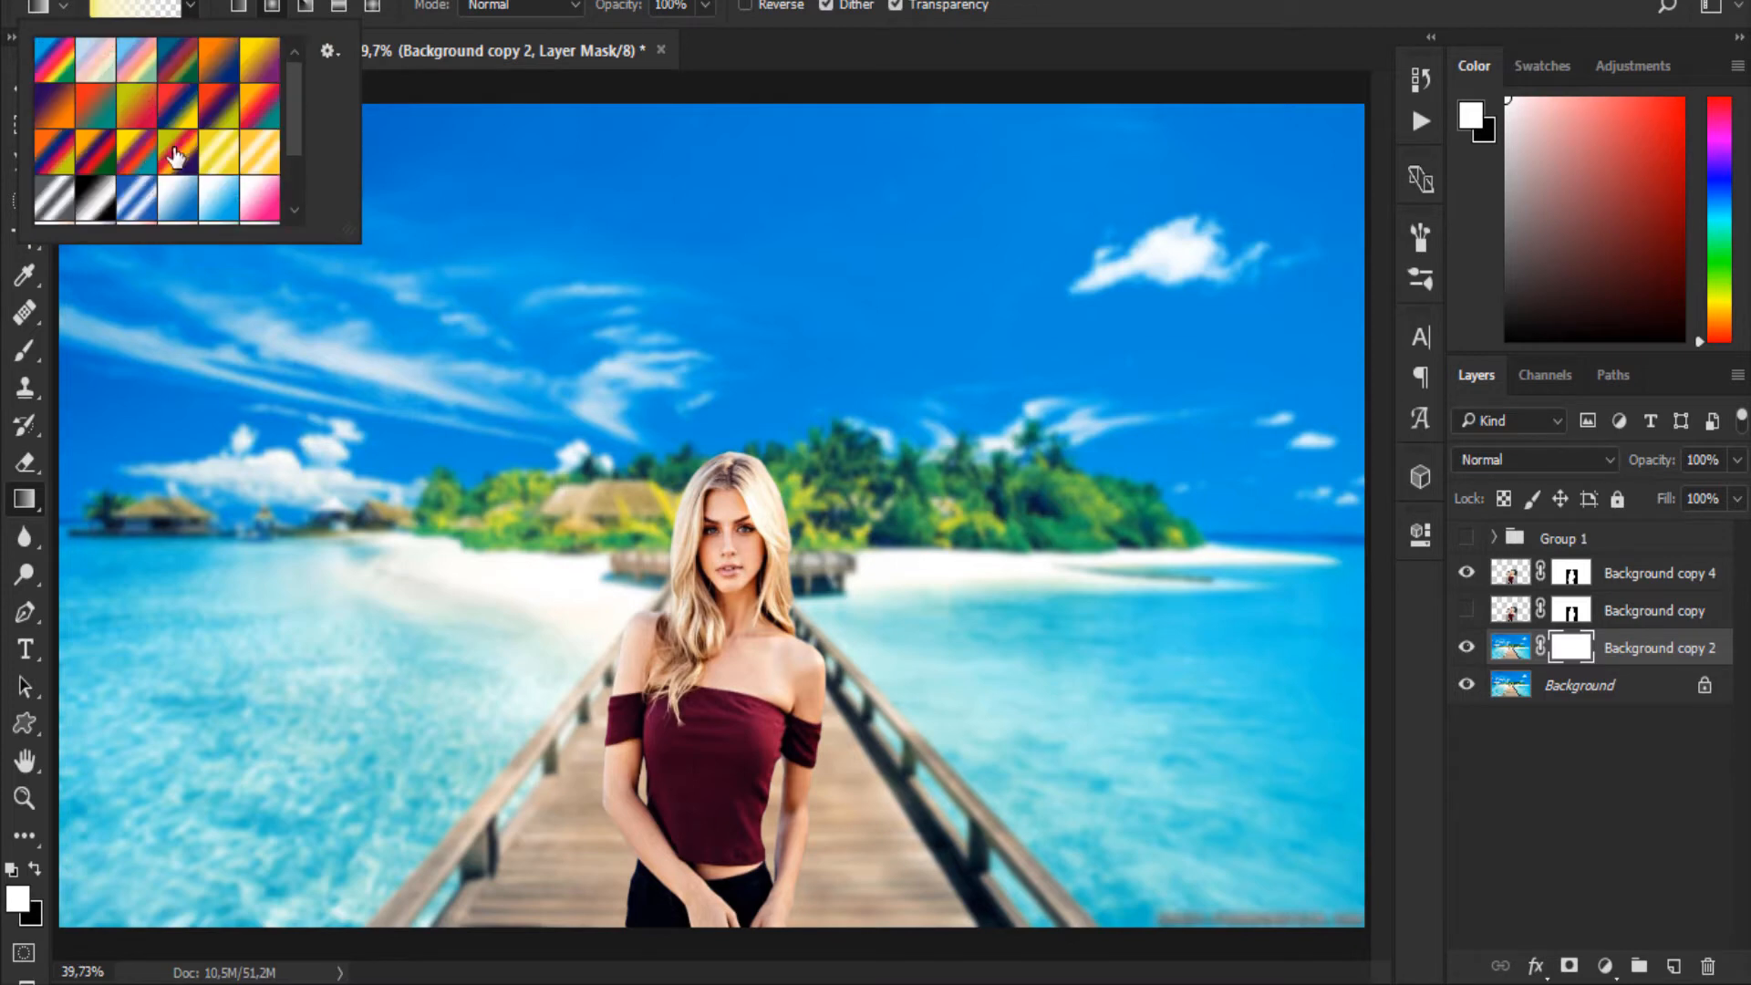
scroll(176, 158, down, 2)
scroll(105, 155, up, 2)
click(60, 64)
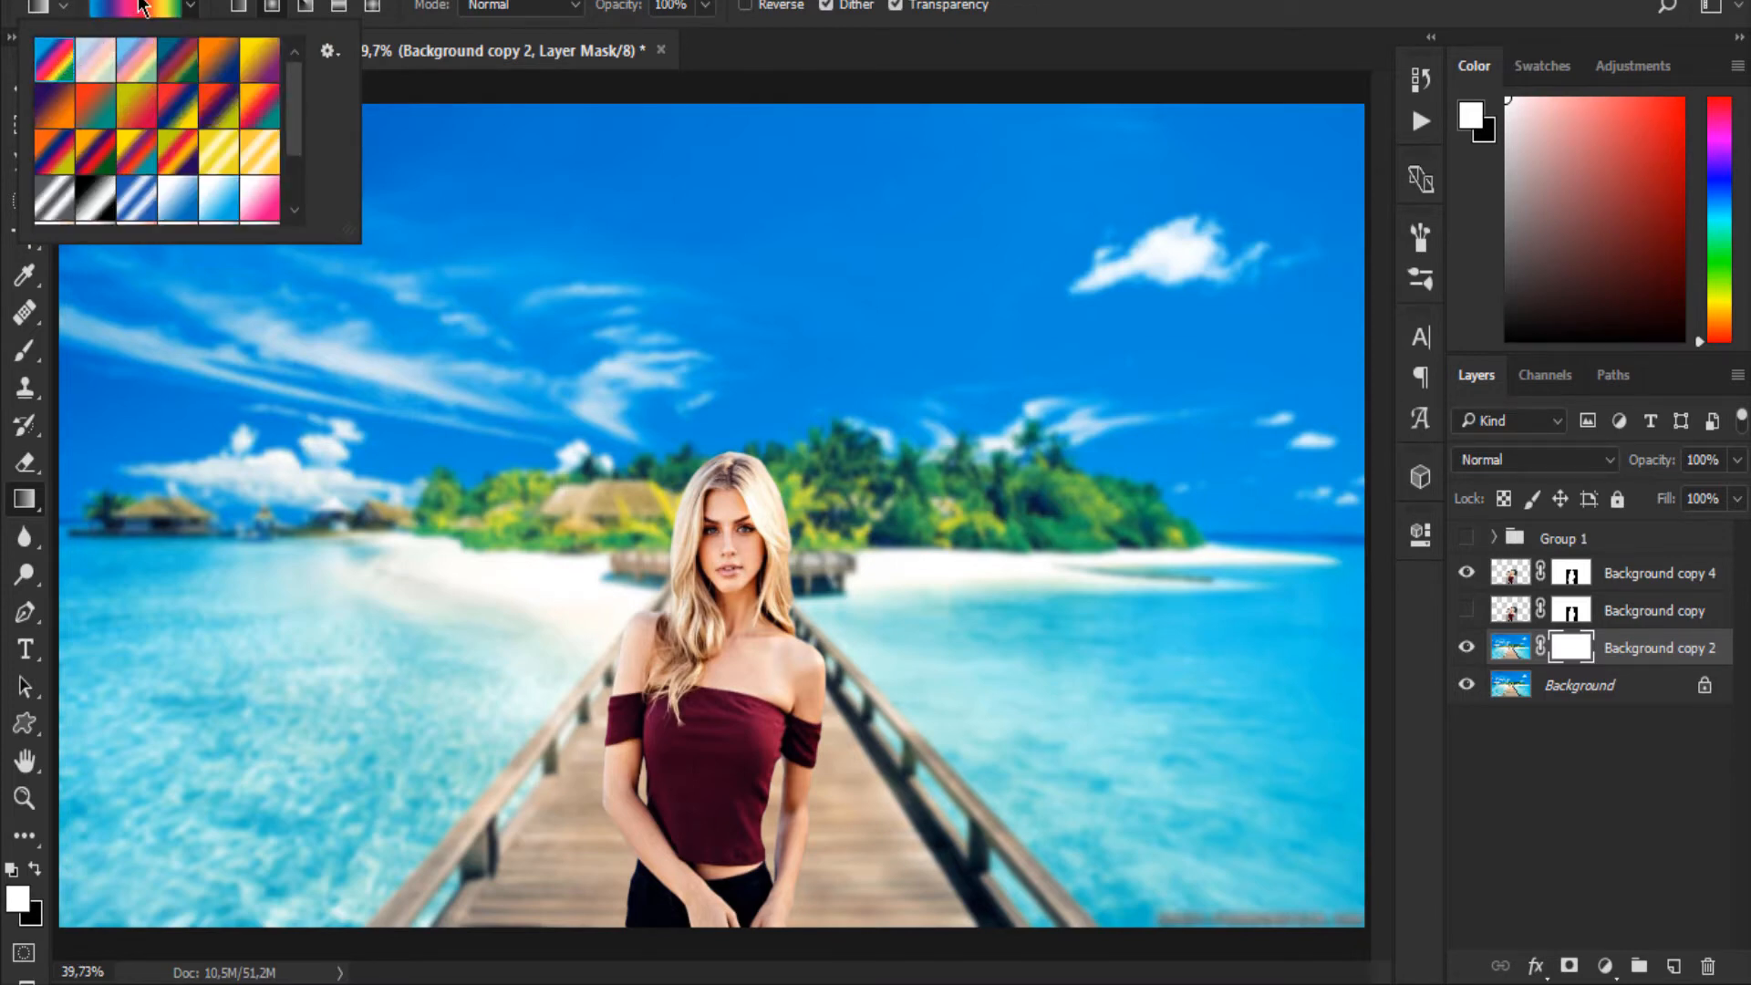
- Edit the chosen gradient by removing all colour stops between its blue and green ends
click(144, 10)
drag(1401, 552, 1382, 616)
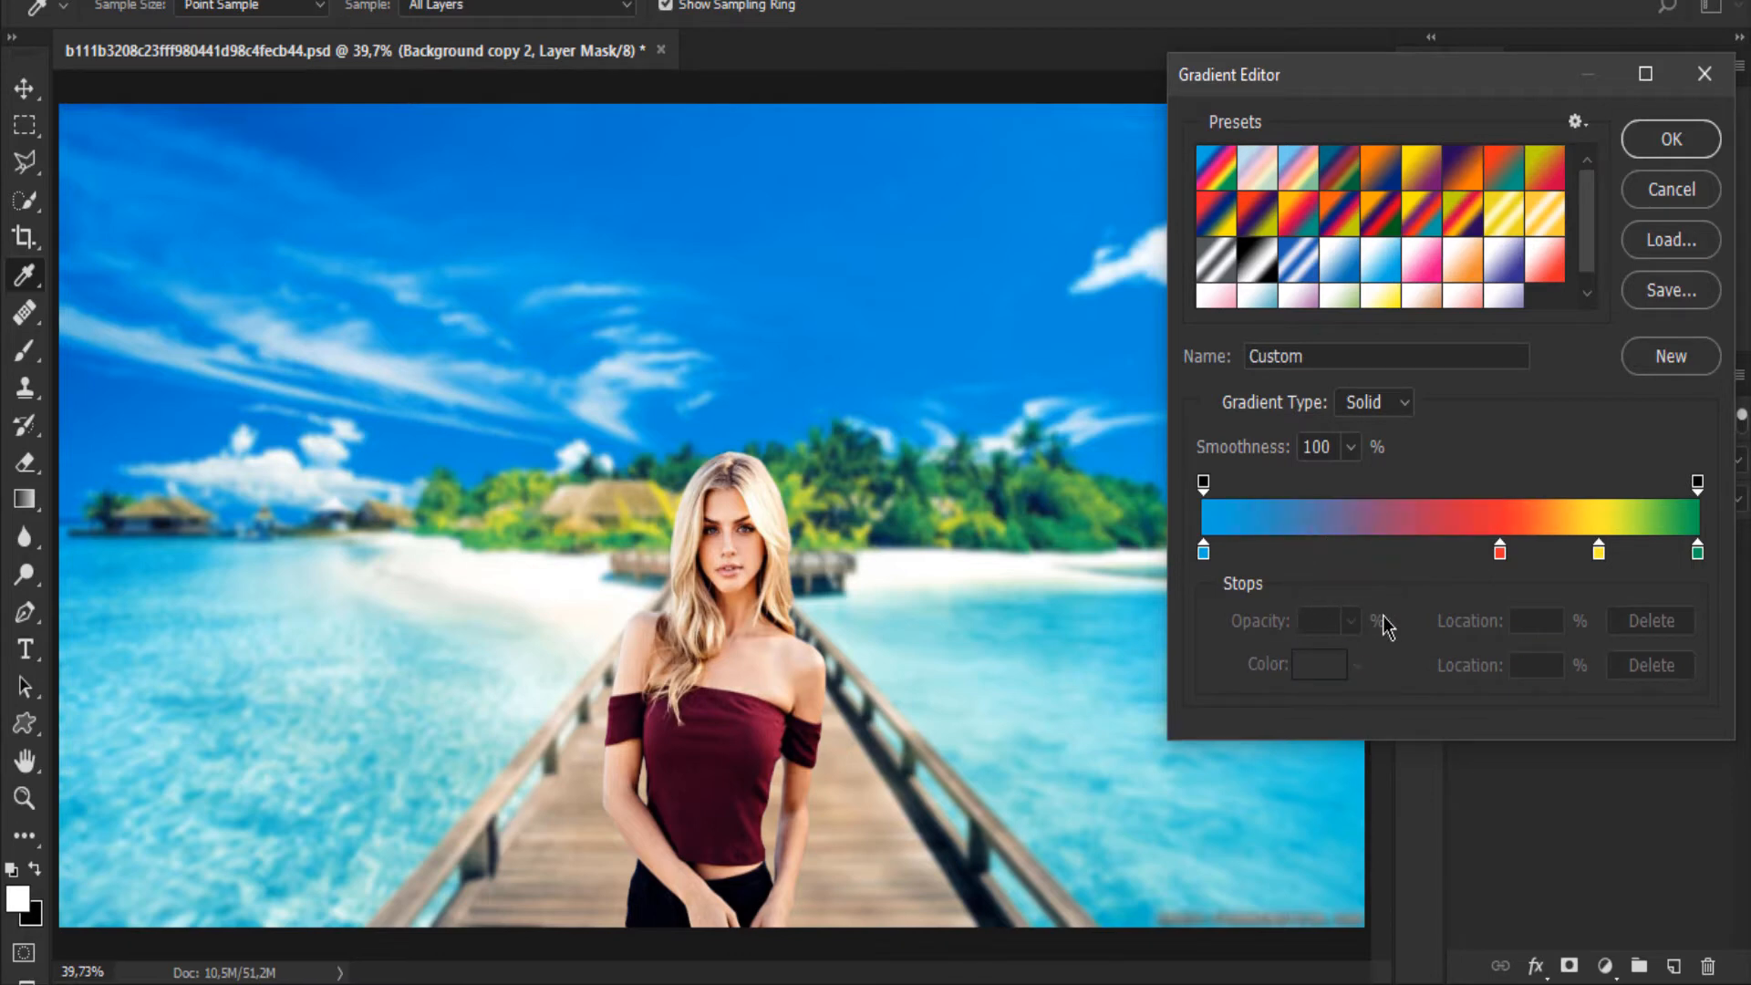
drag(1500, 552, 1505, 630)
drag(1599, 551, 1444, 645)
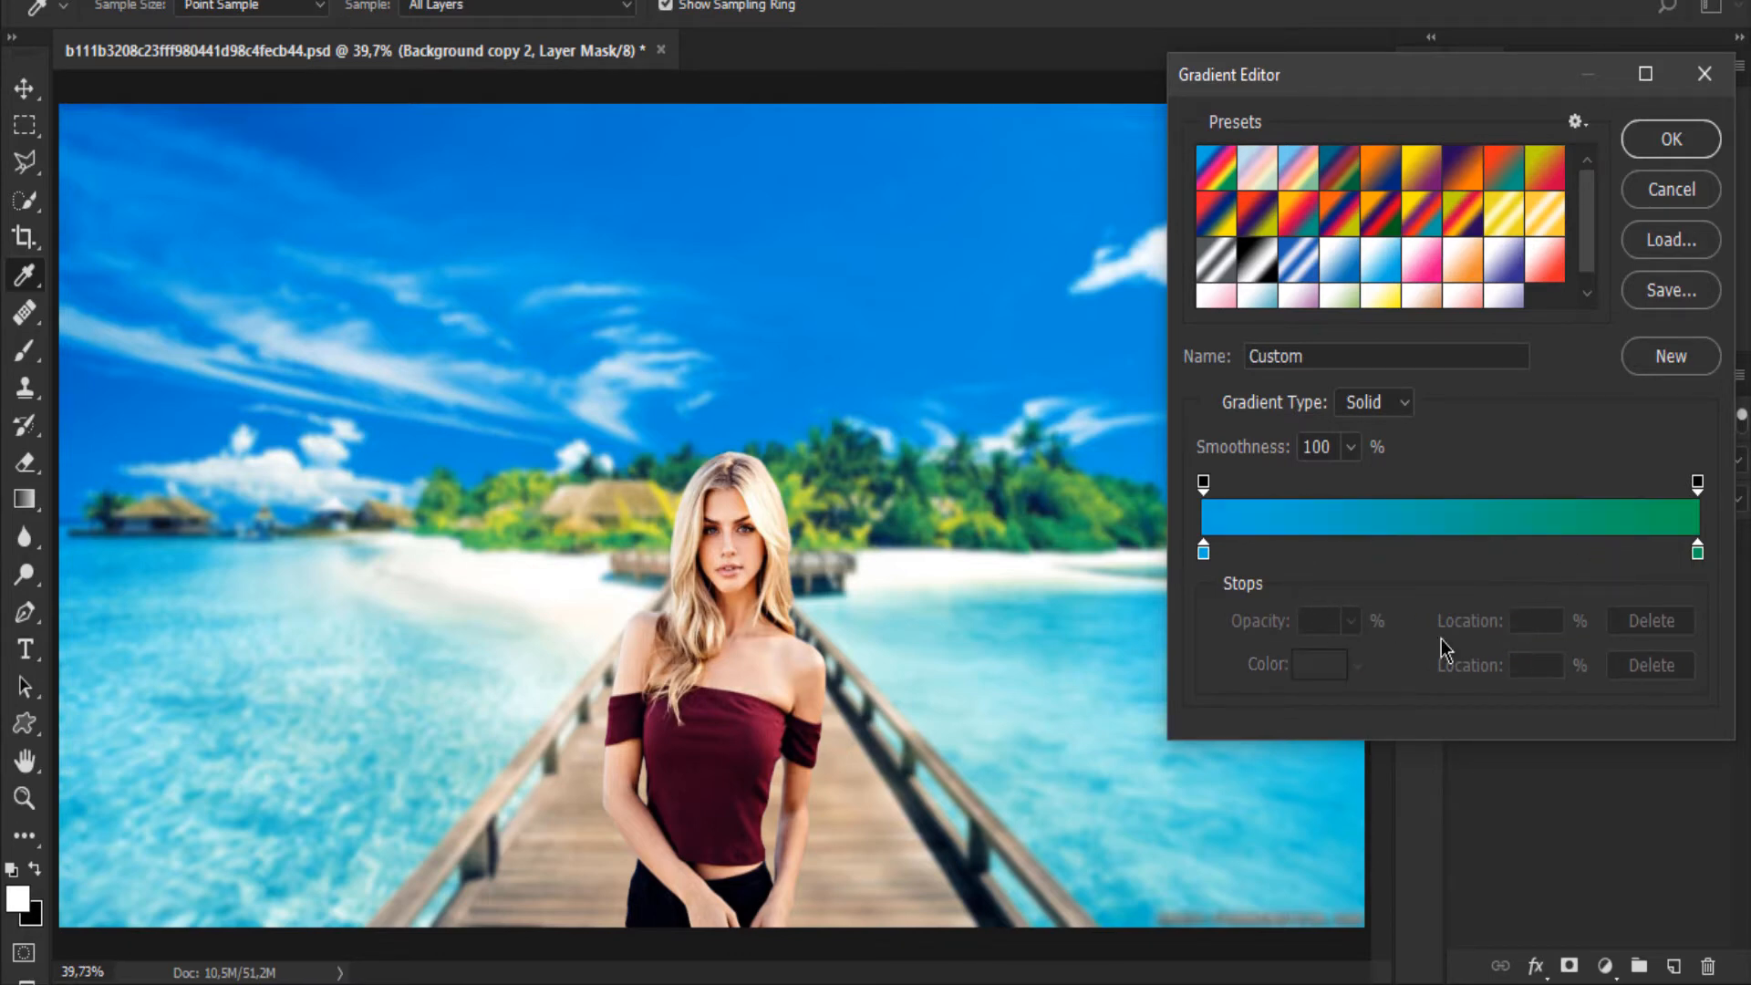
- Set the gradient's start colour stop to 000000 and its end colour stop to ffffff
double_click(1203, 553)
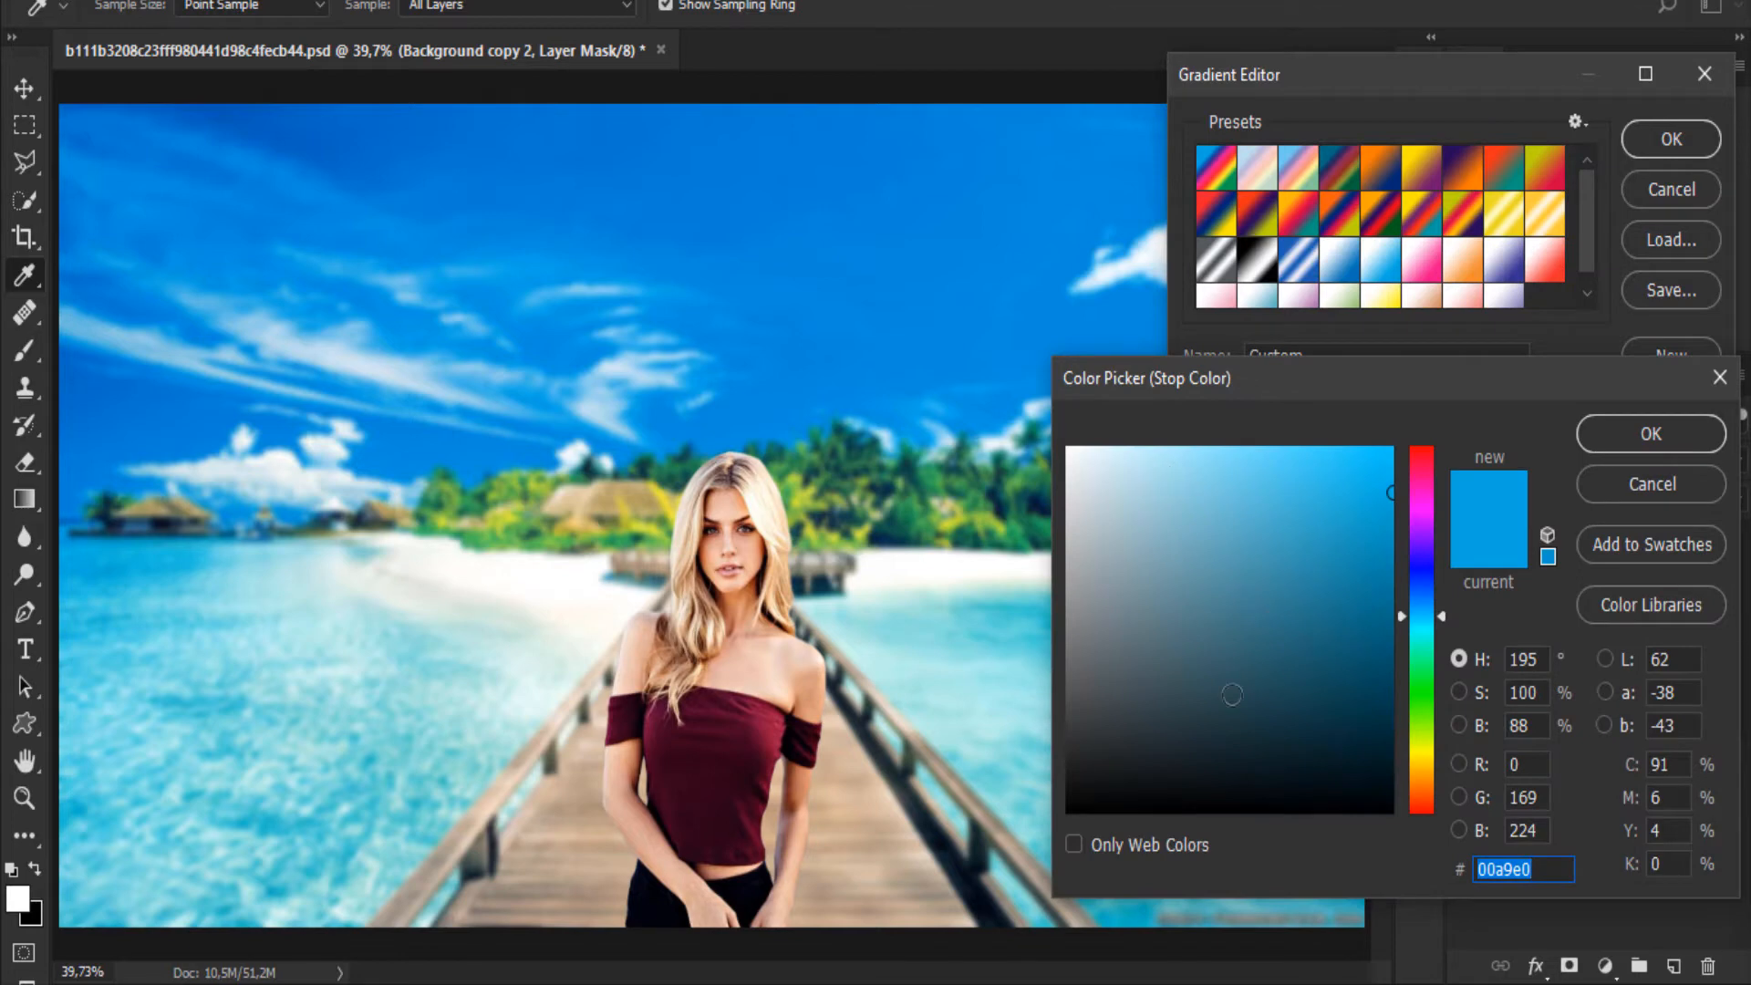
text(000000)
click(1653, 434)
double_click(1698, 553)
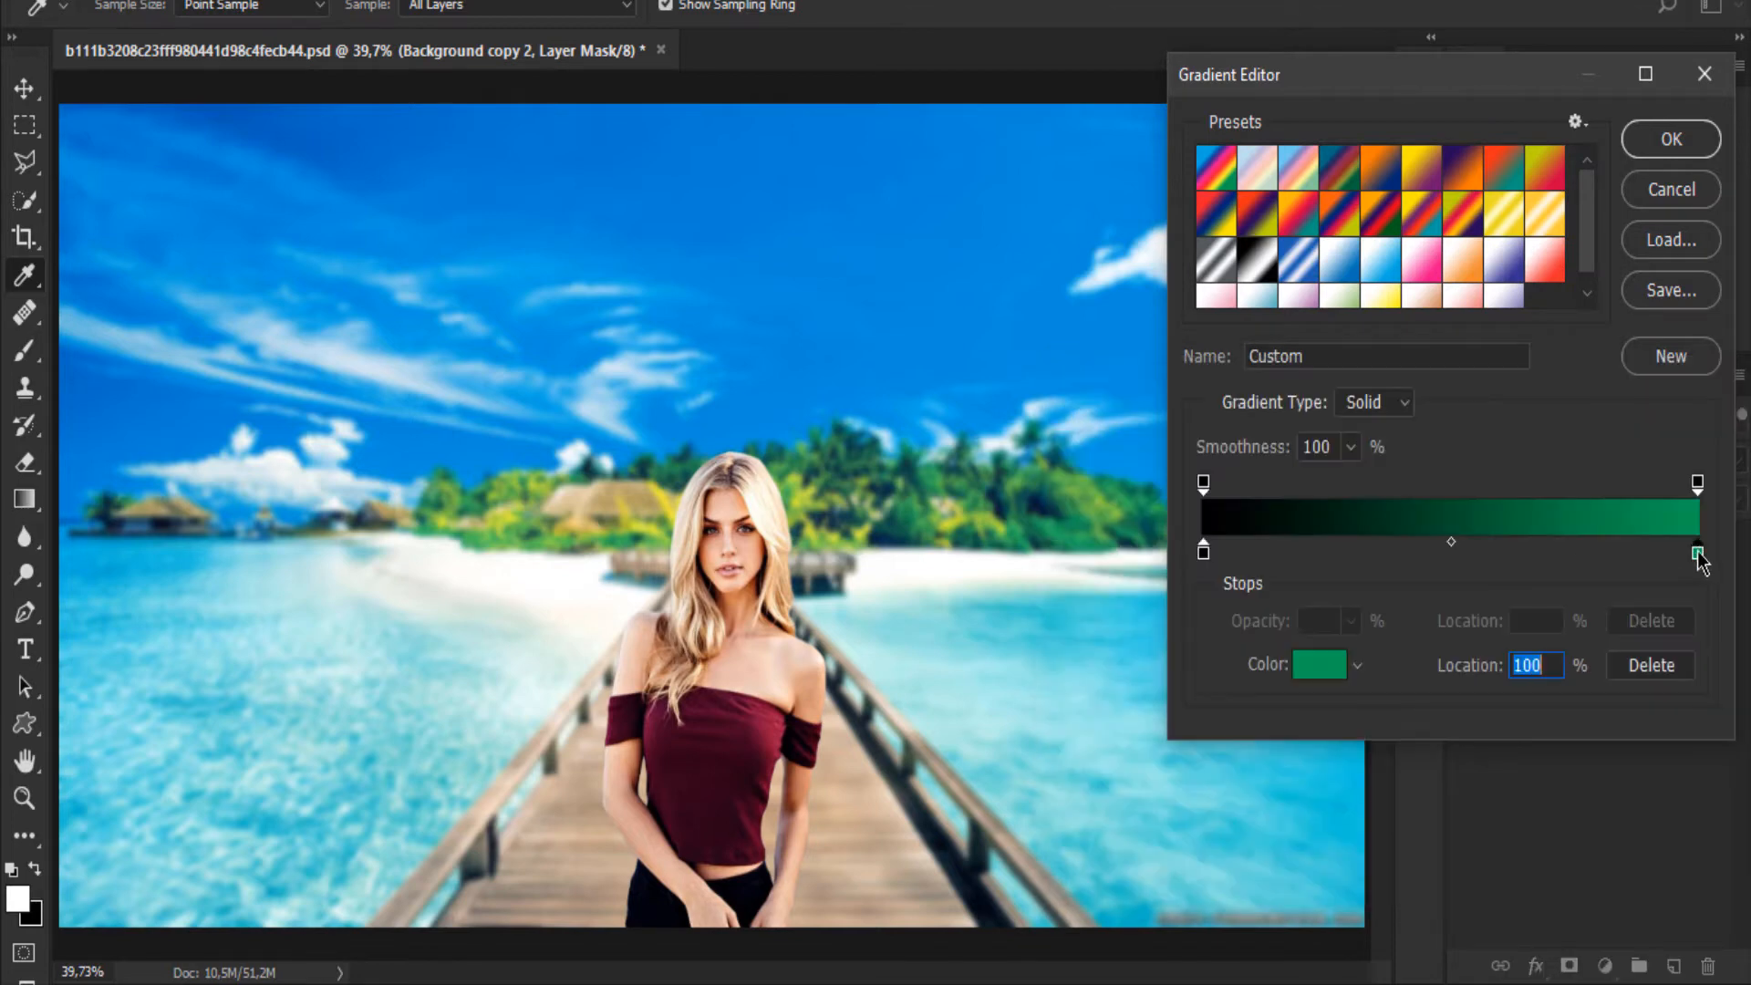
text(ffffff)
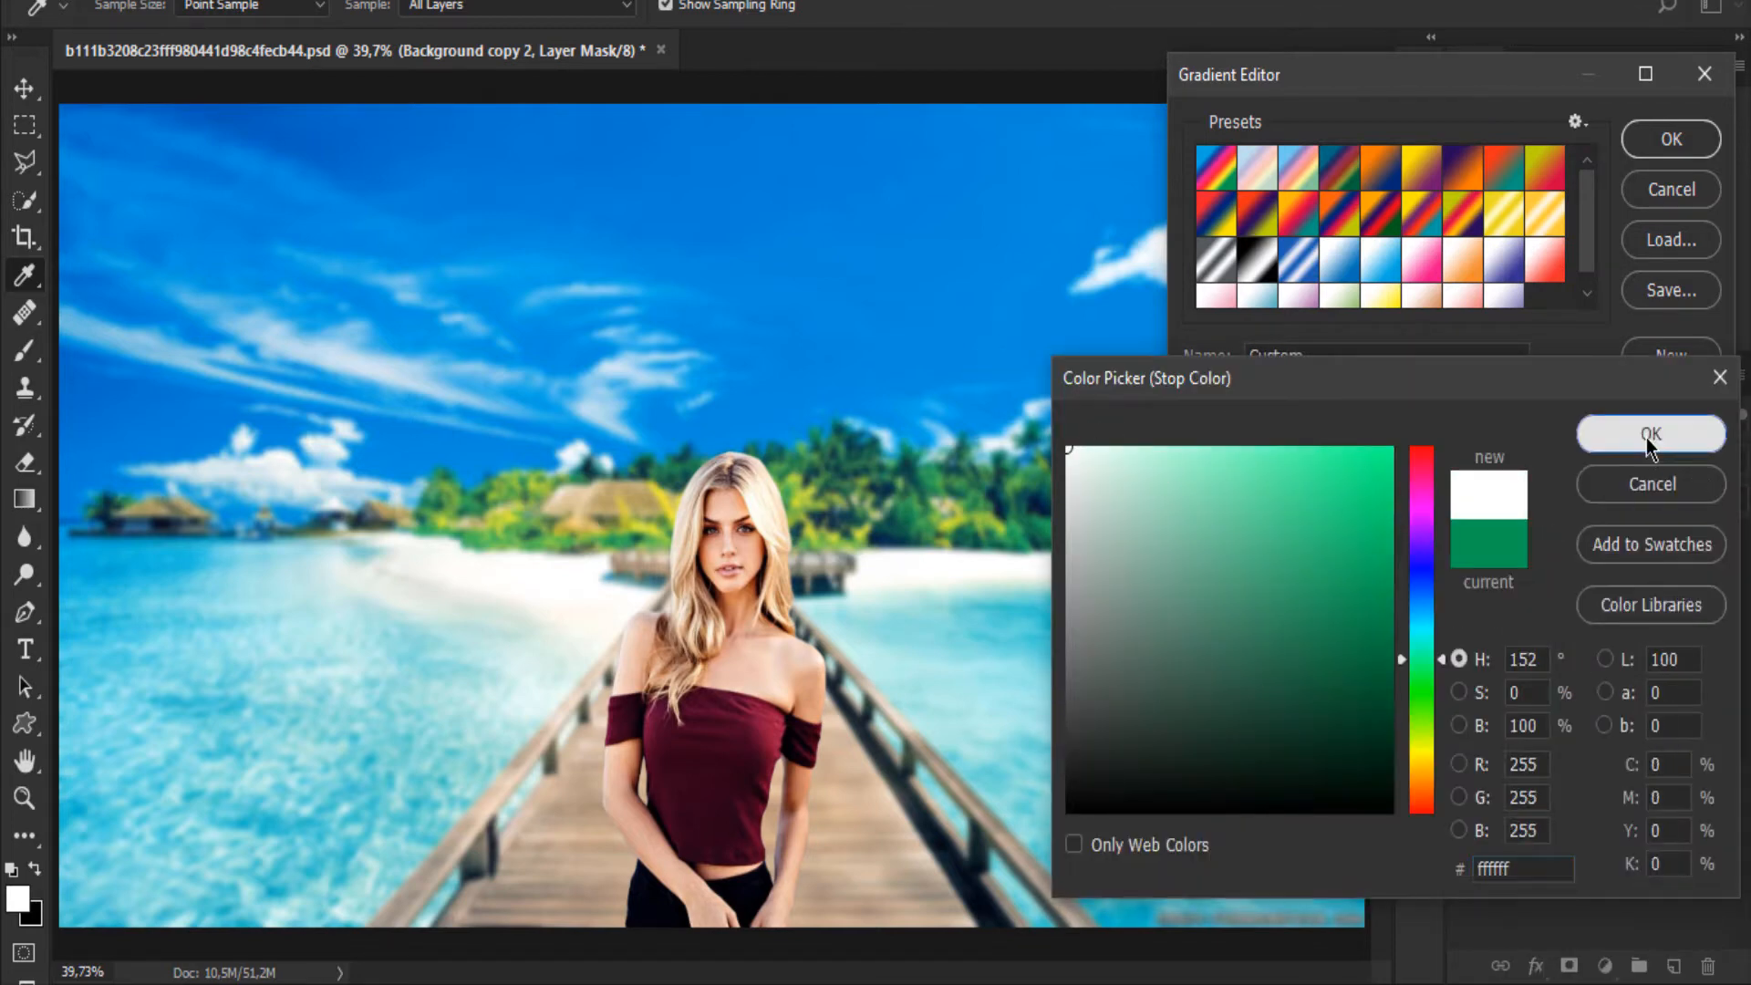
click(1651, 437)
- Check the opacity stops at both ends of the black-to-white gradient and accept the edited gradient
click(1697, 481)
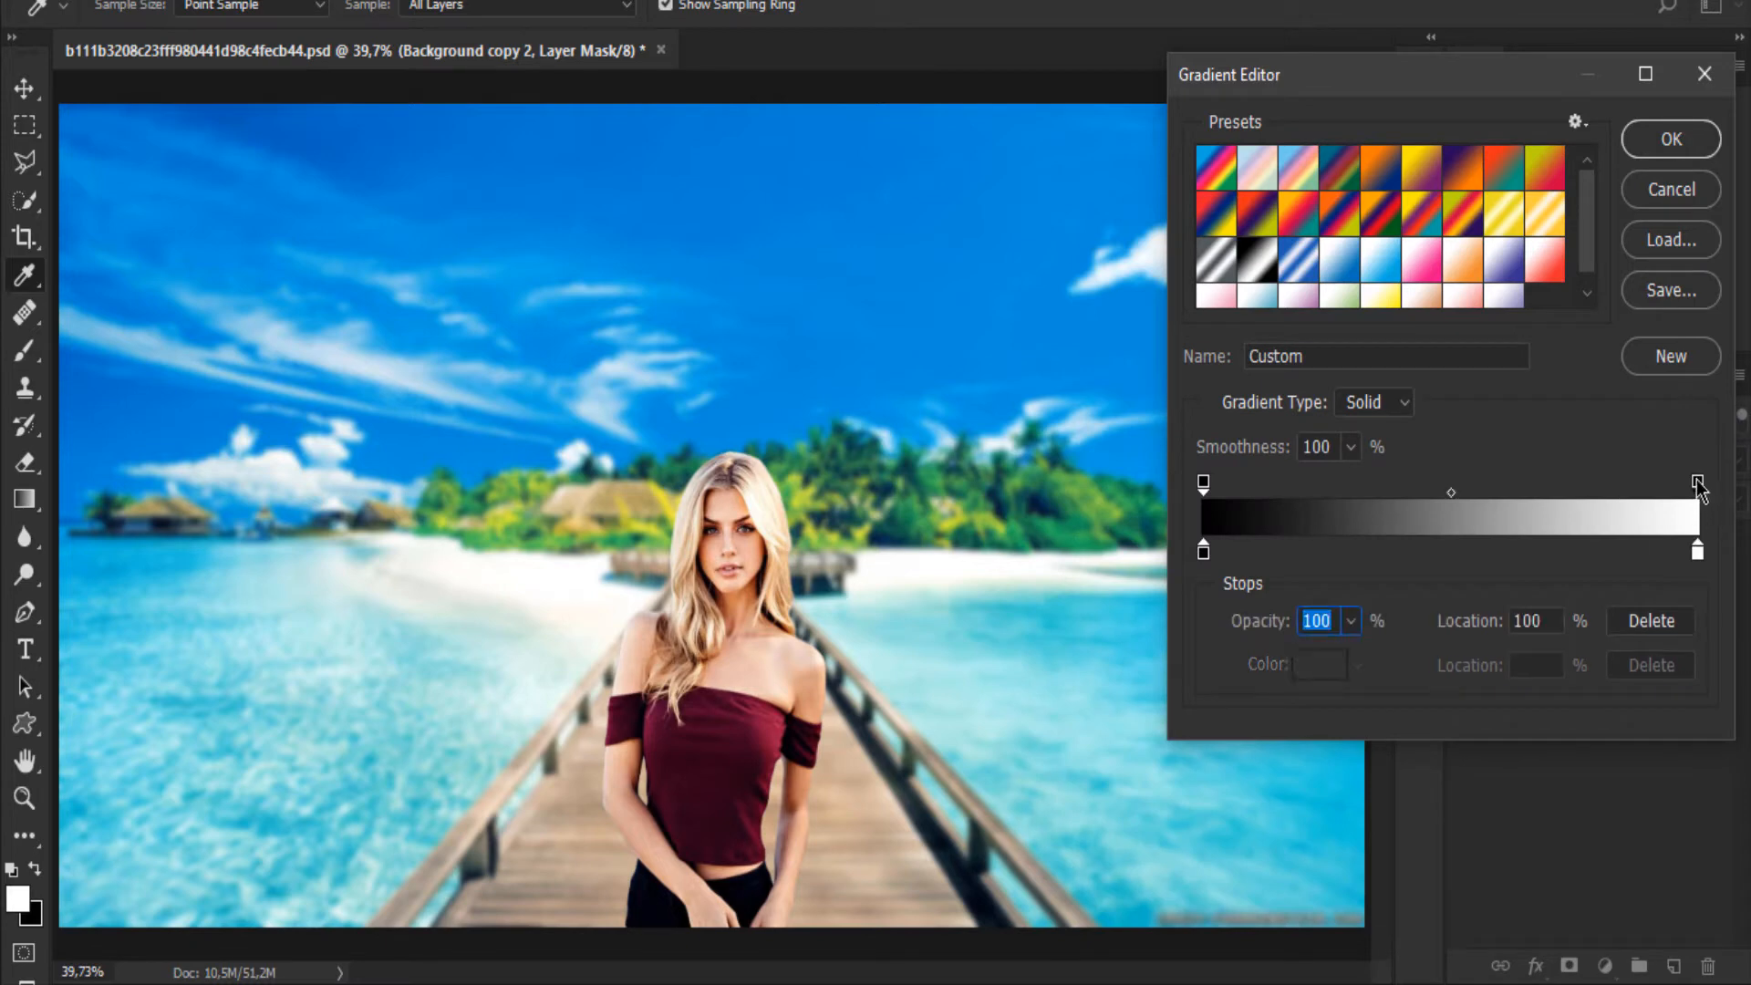
click(1203, 482)
click(1697, 482)
click(1666, 137)
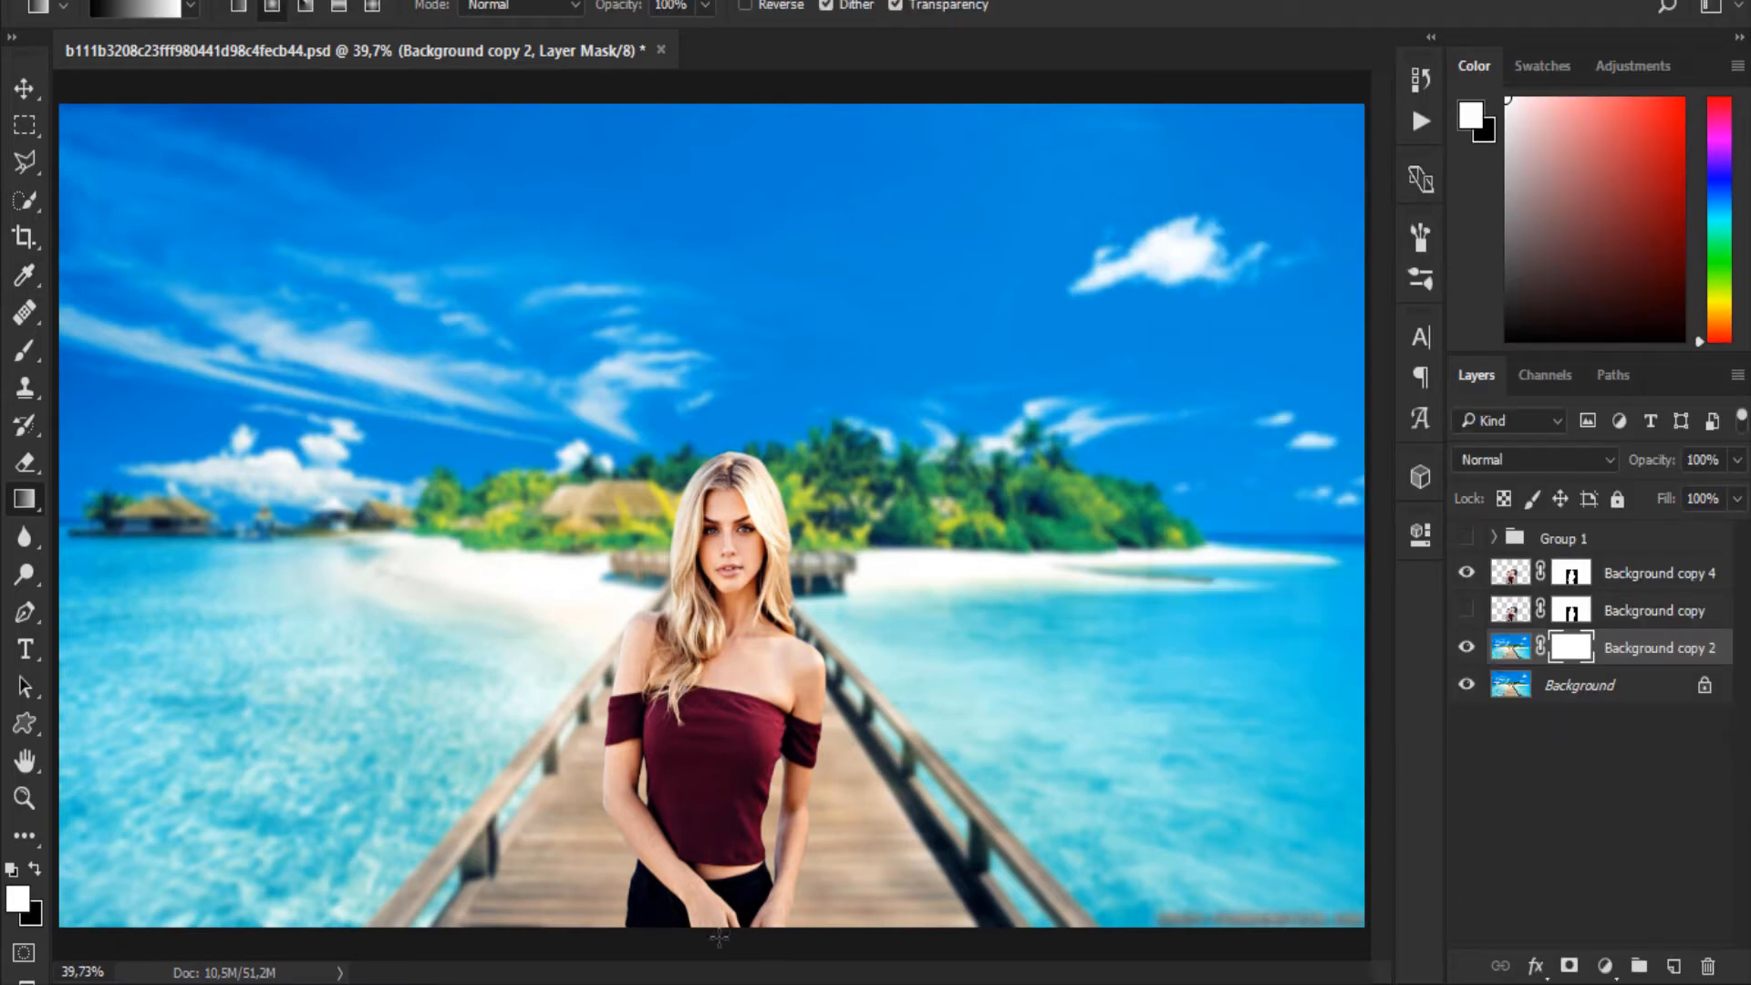
- Draw the radial gradient on the mask from the photo's bottom centre to its top edge, and compare the picture with and without the layer
drag(718, 933, 723, 85)
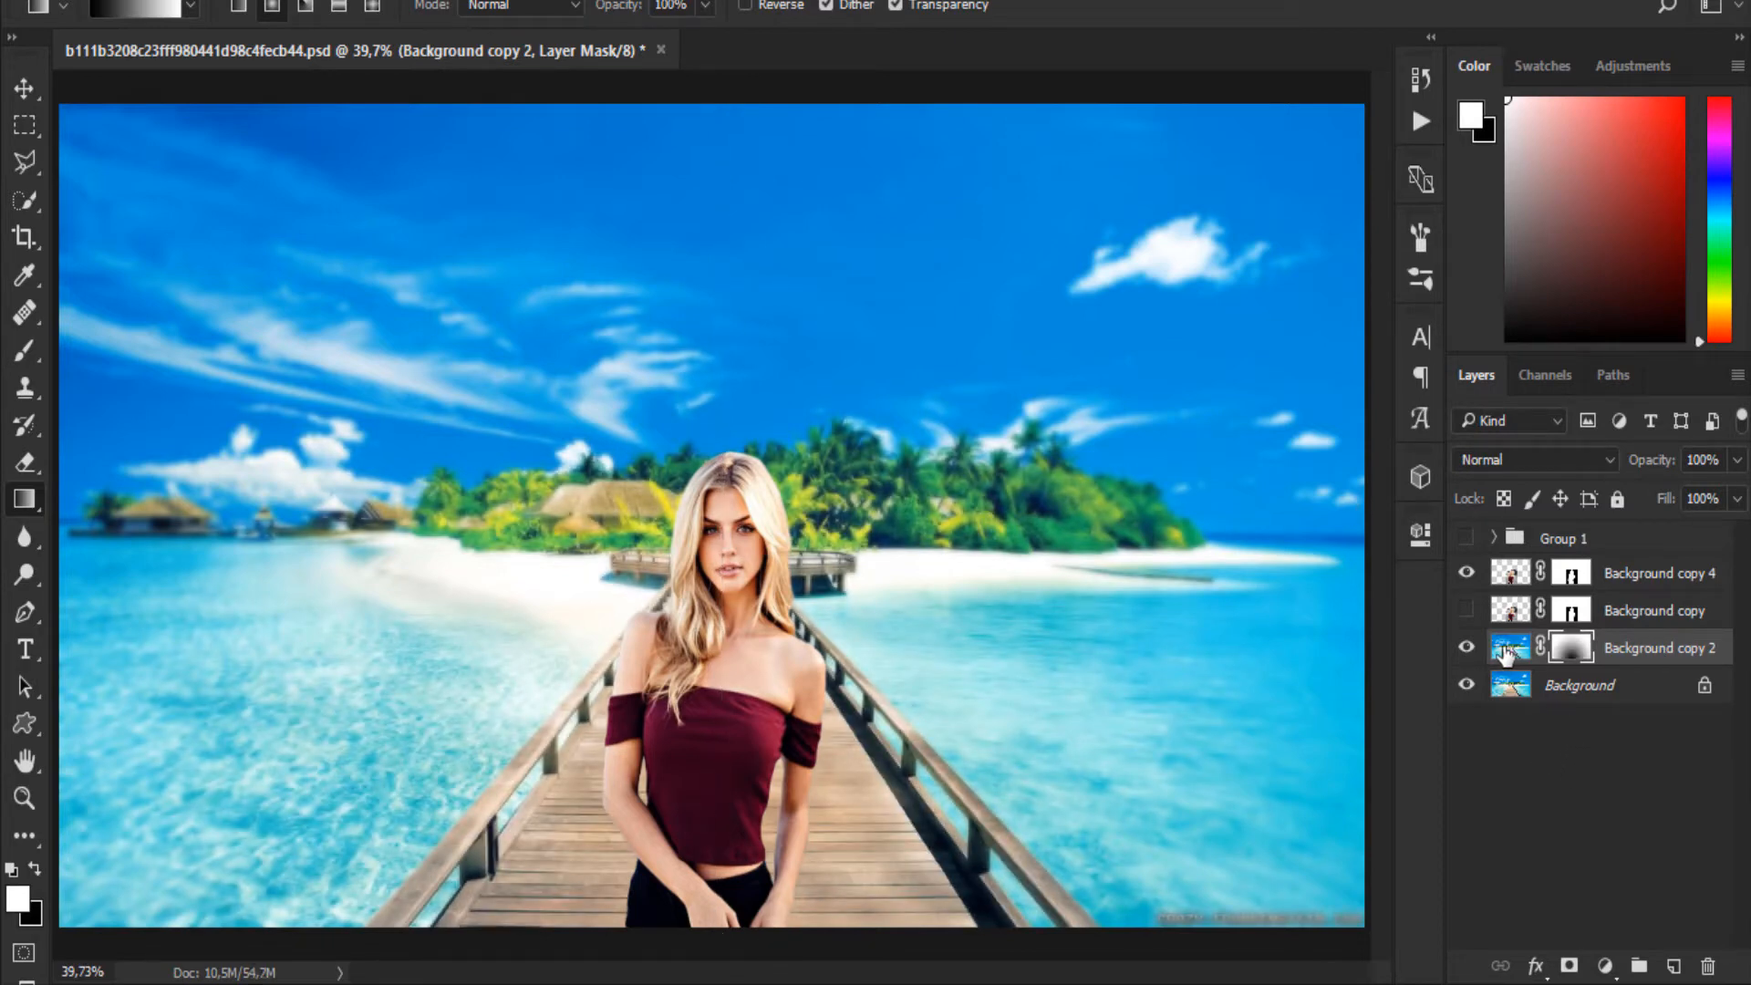
click(1467, 647)
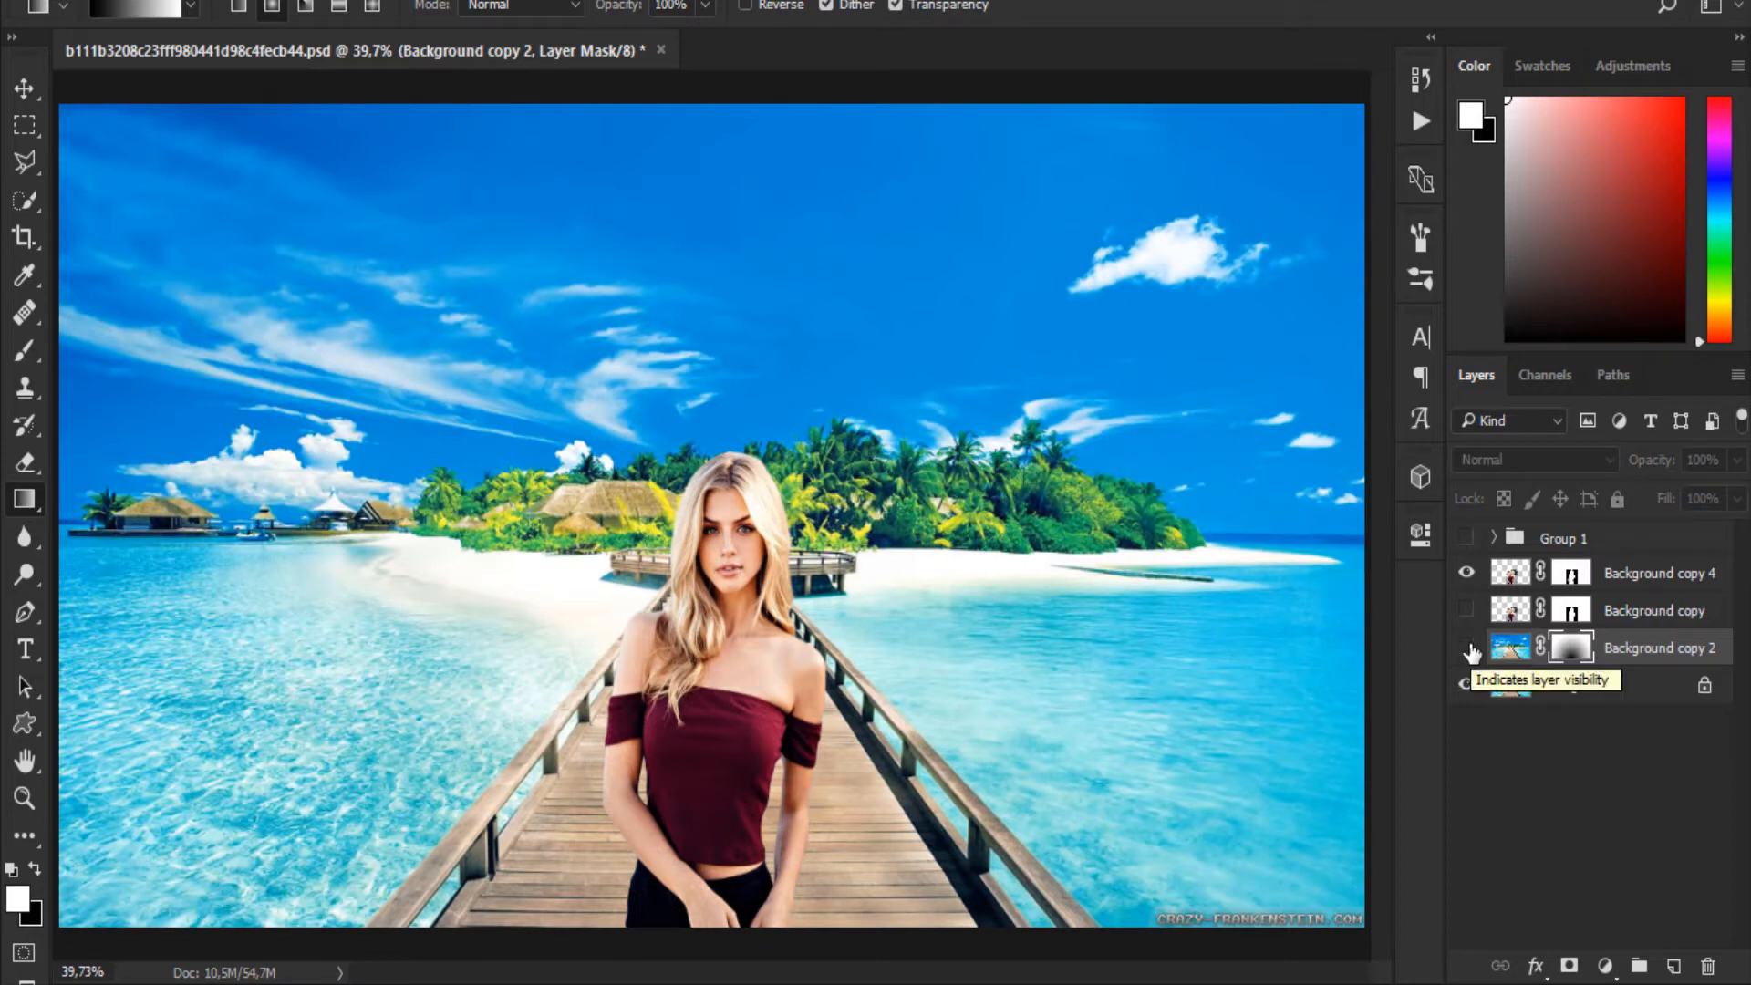
click(1466, 648)
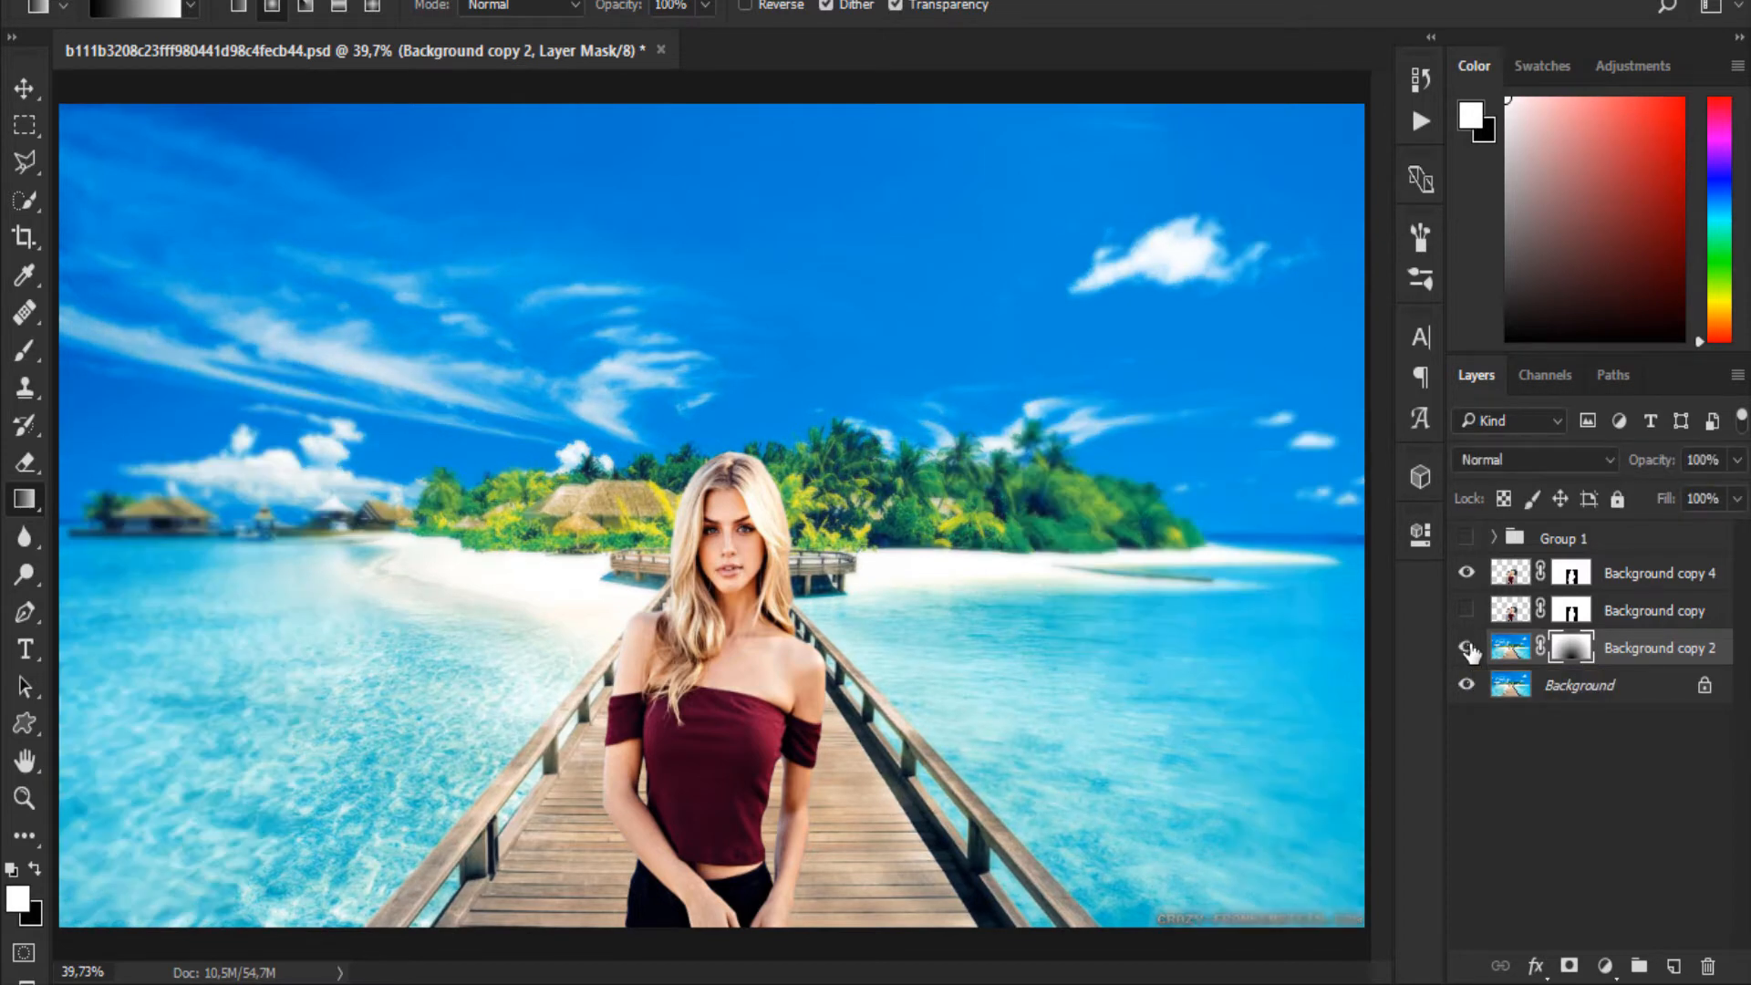
click(1467, 648)
click(1467, 648)
- Duplicate the woman's cut-out layer Background copy 4 and hide the original
click(1622, 580)
click(1621, 617)
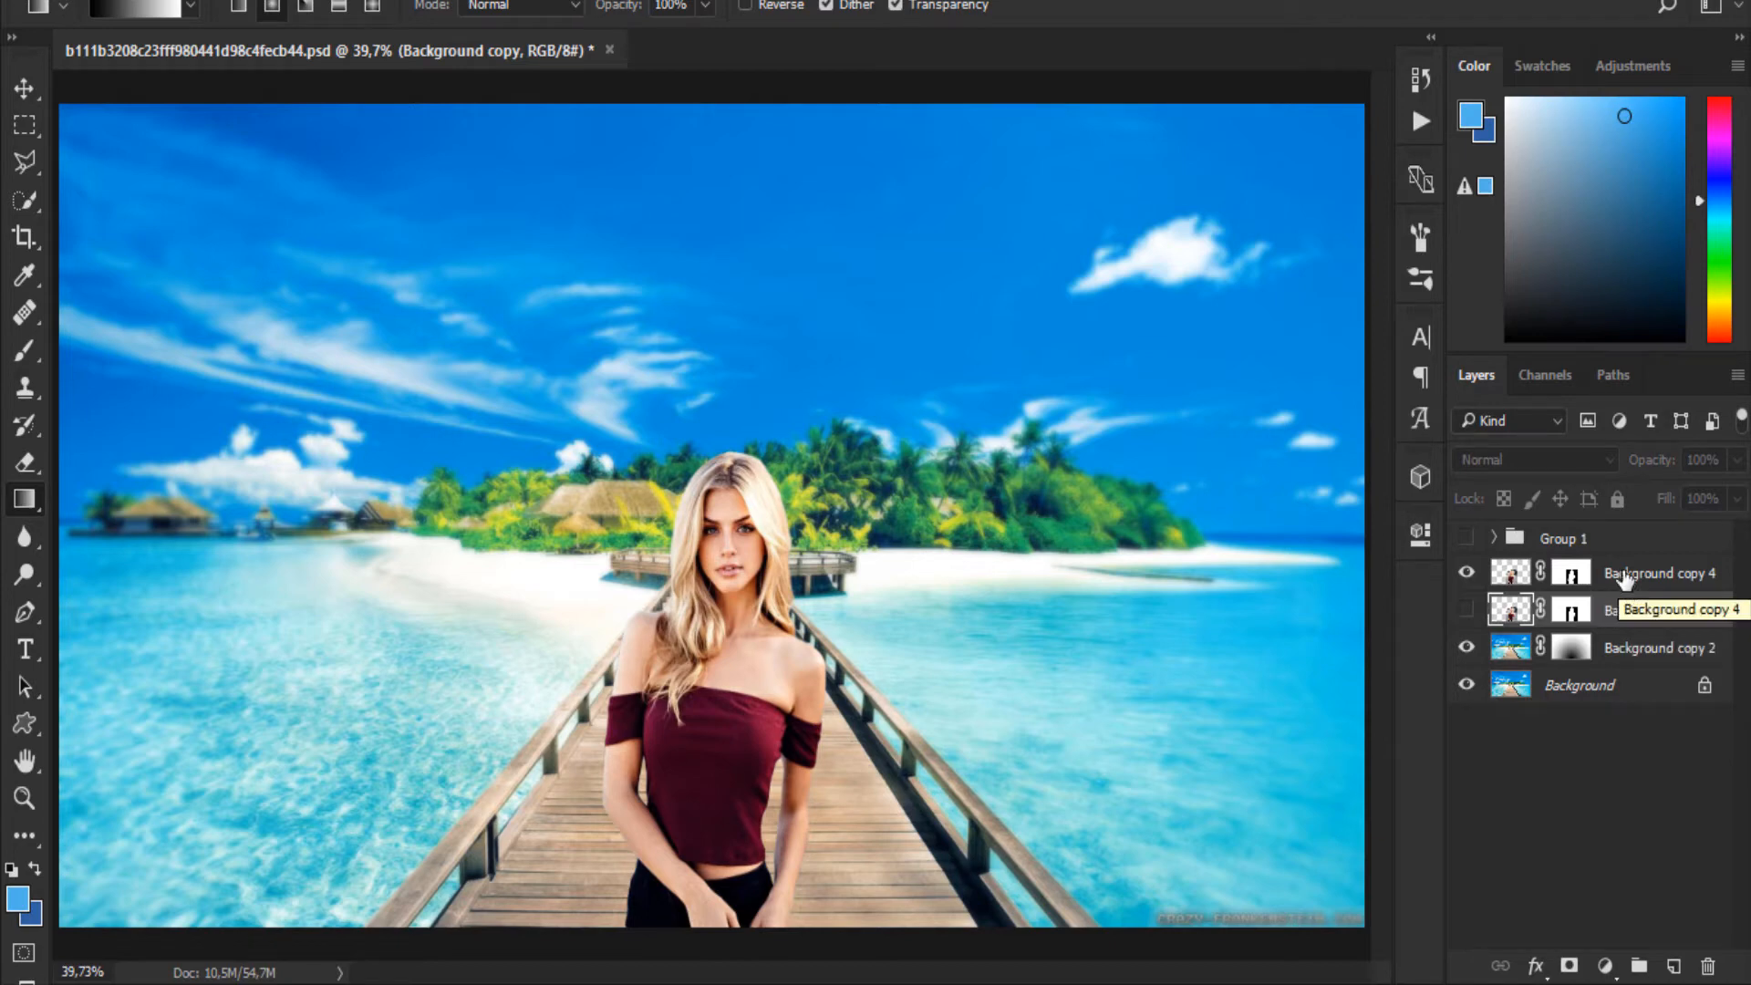
click(1625, 580)
click(1467, 573)
click(1467, 573)
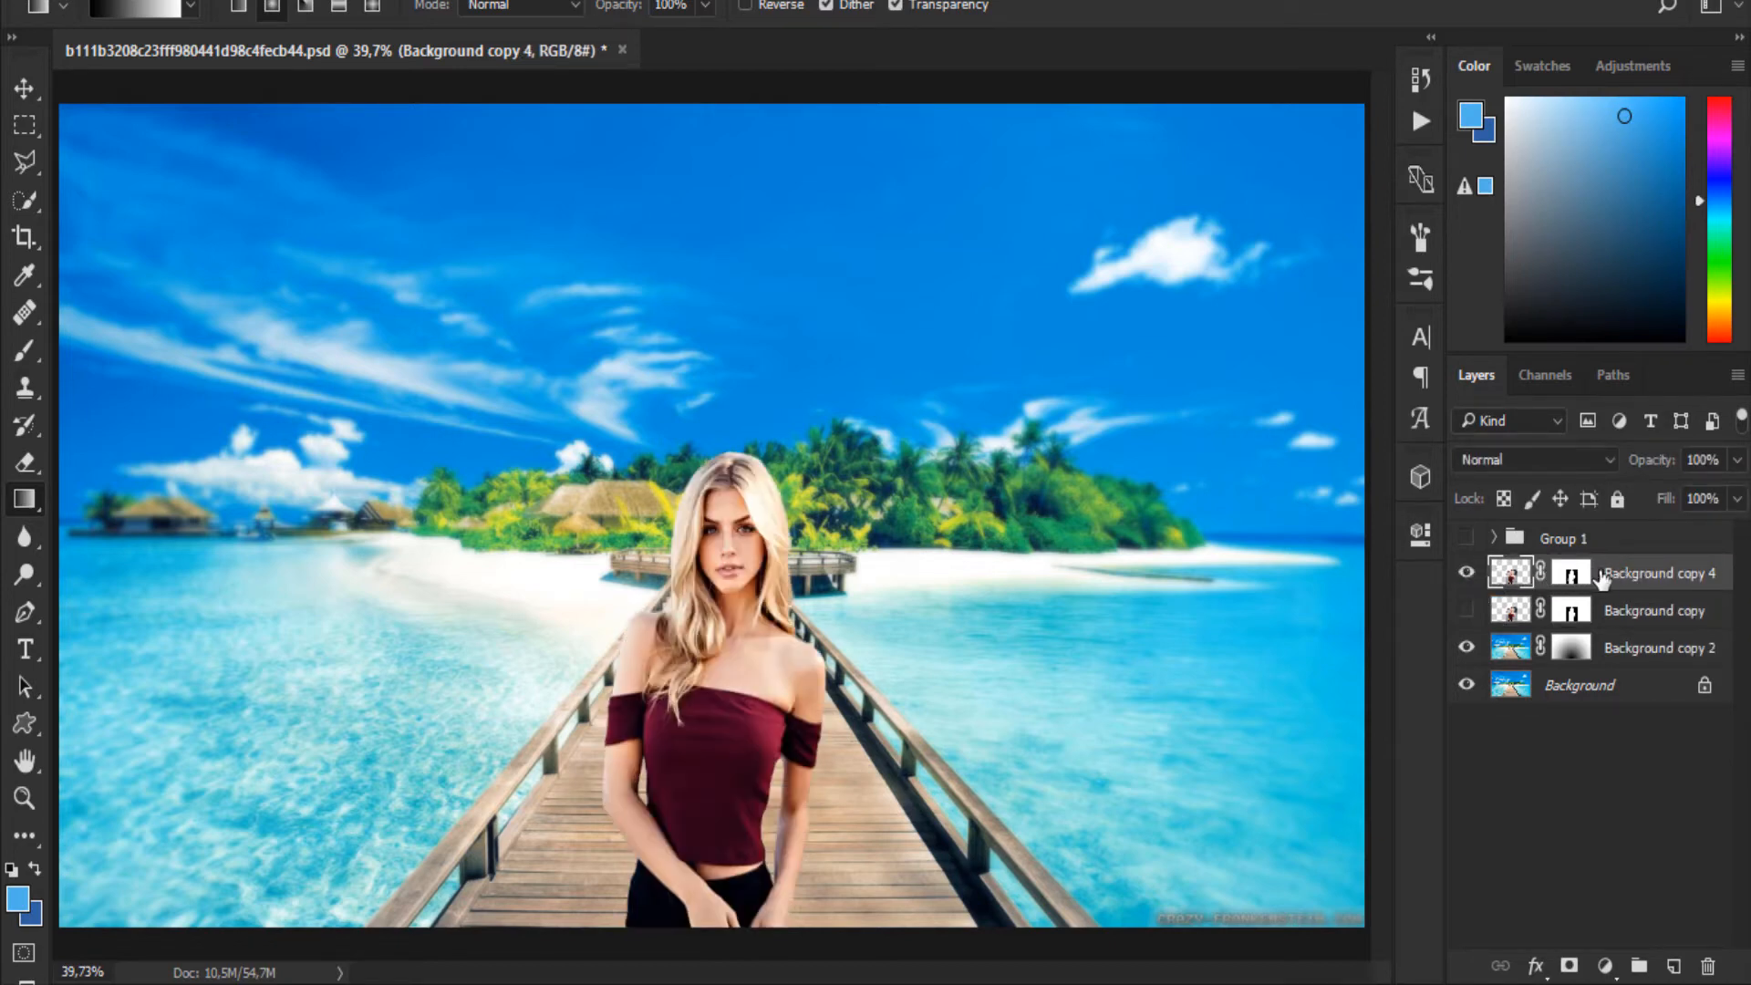
key(ctrl+j)
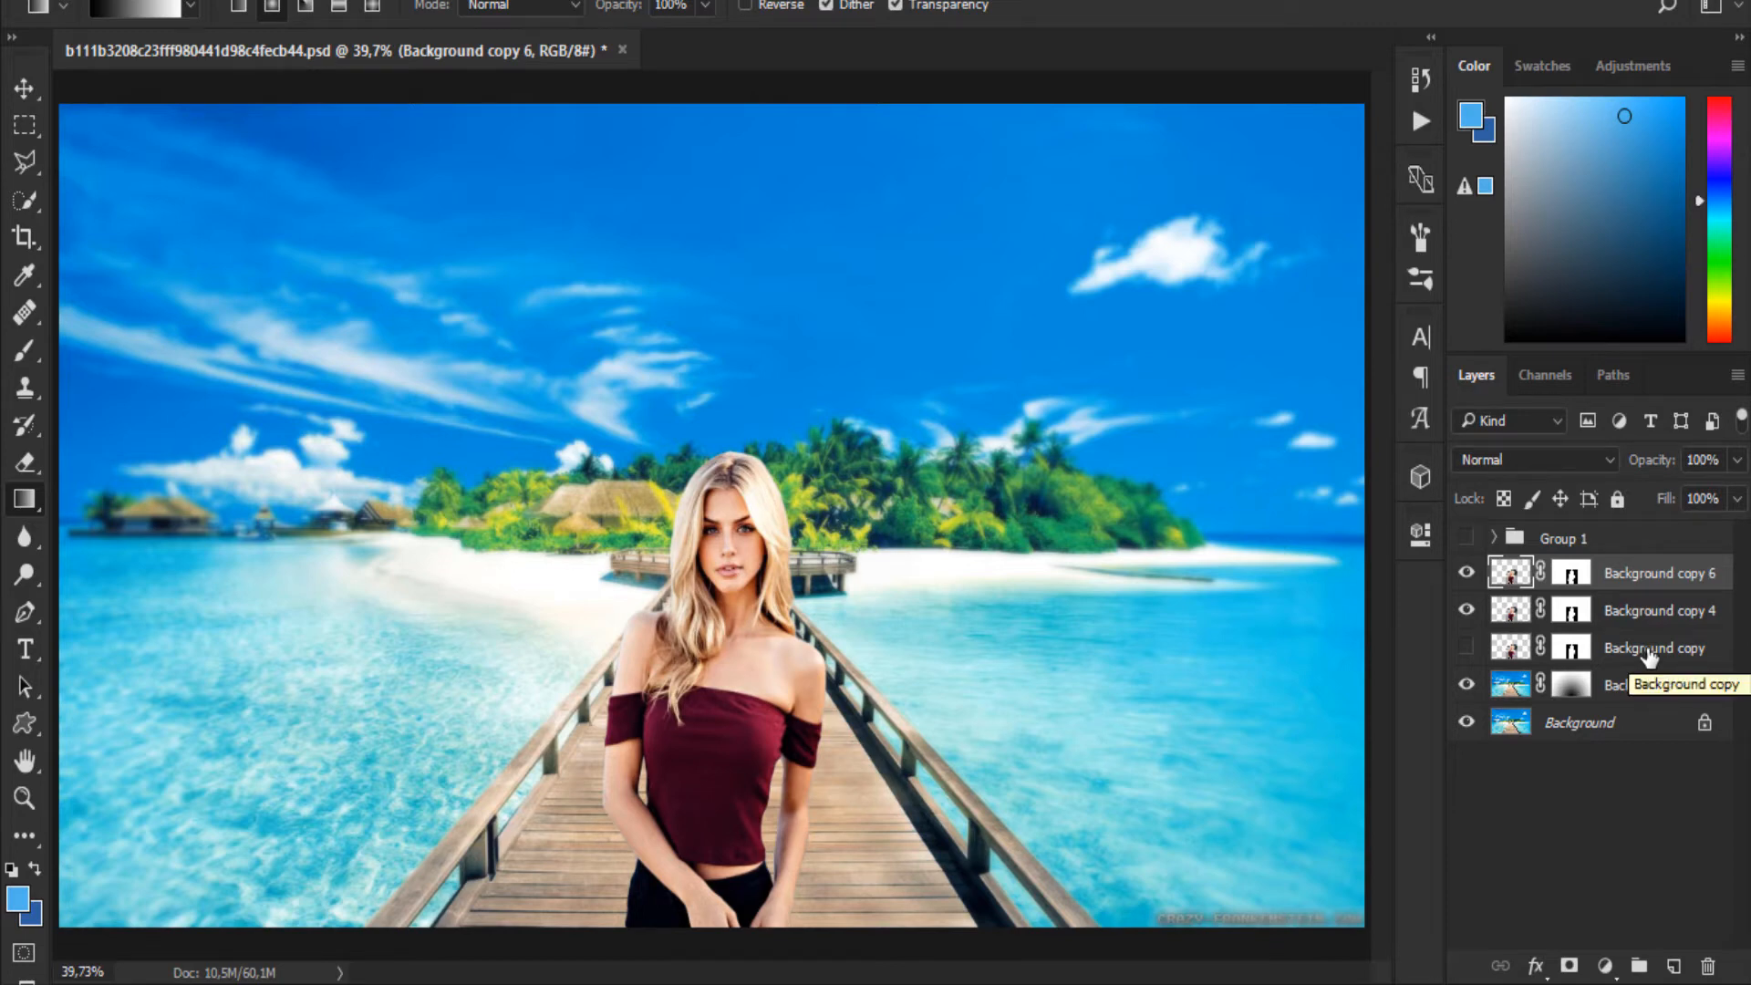
click(1465, 611)
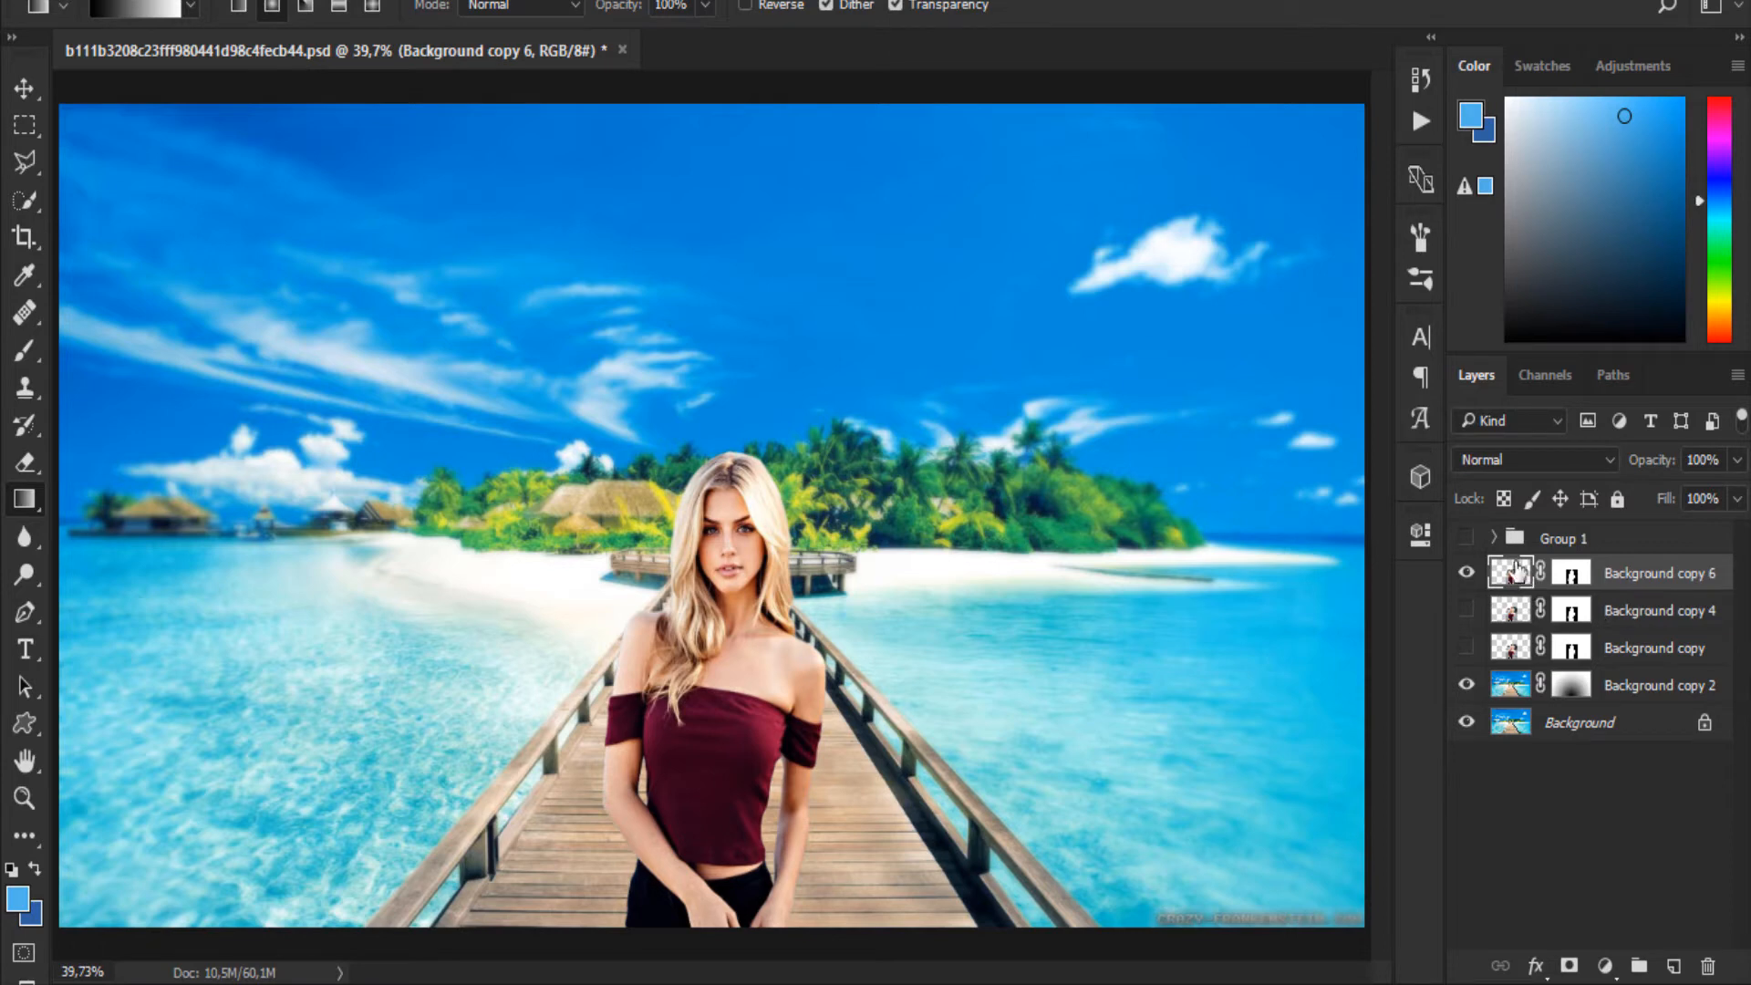
- Add a Color Balance adjustment layer above the duplicated cut-out and set its midtones to Cyan/Red -43, Magenta/Green -27 and Yellow/Blue -23
click(1605, 966)
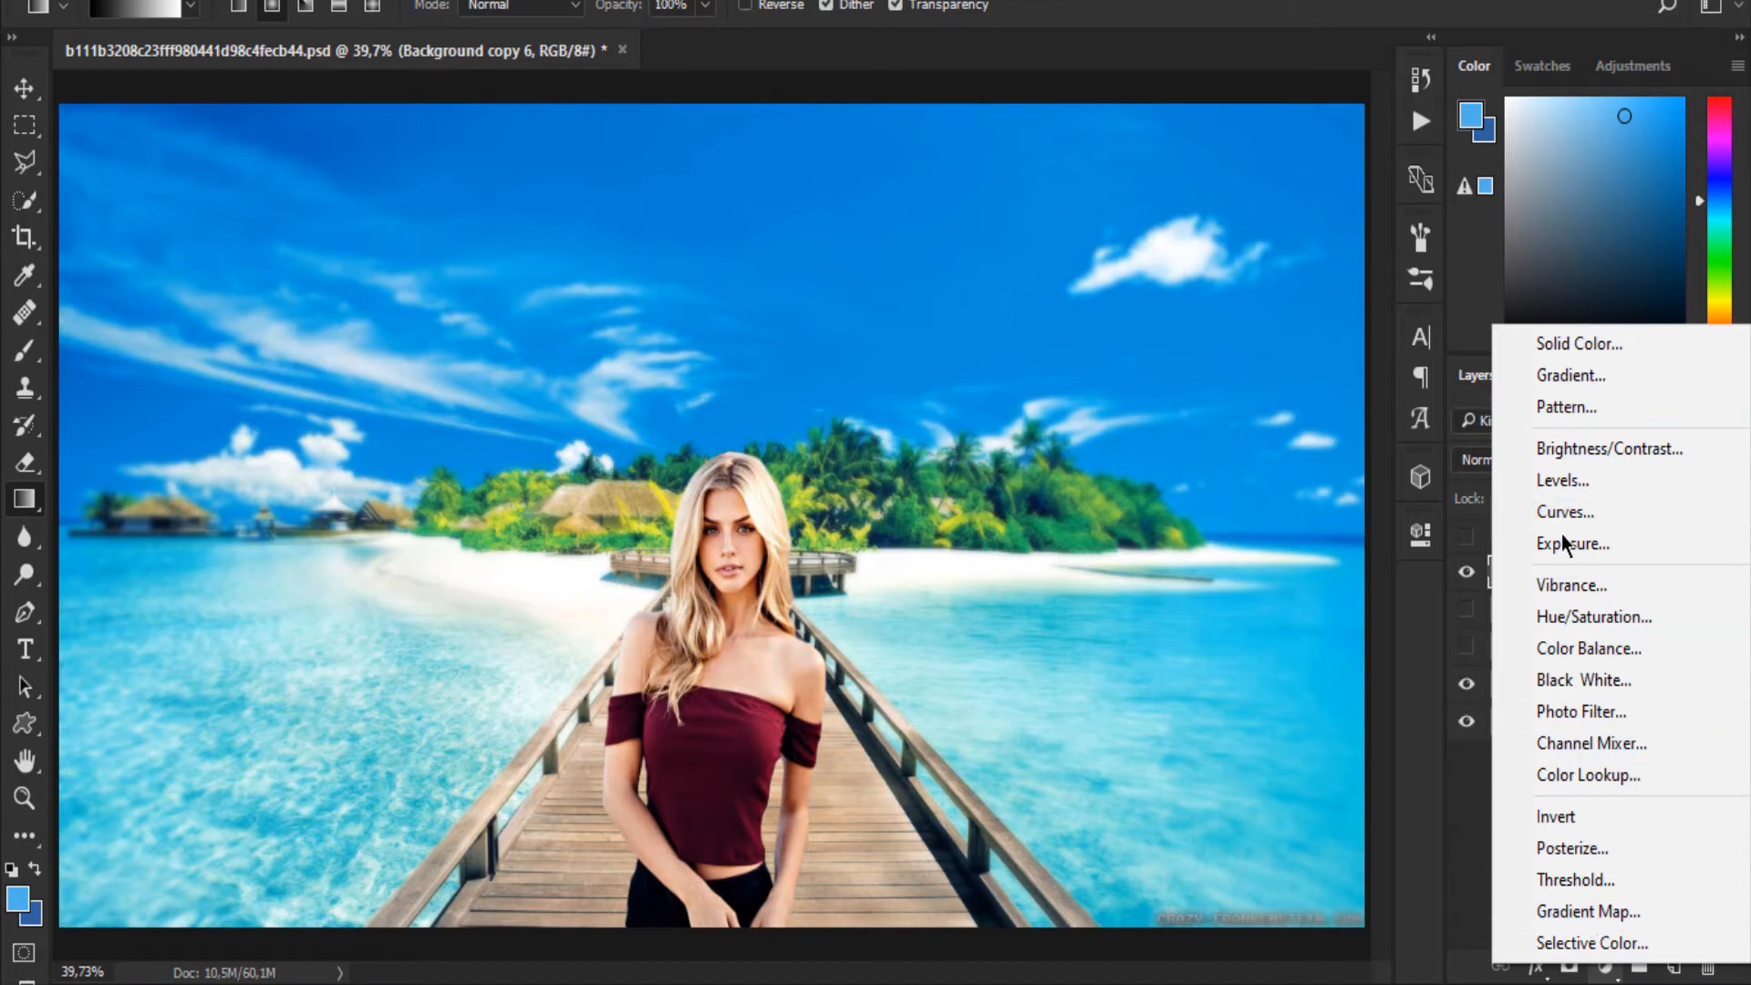
click(1596, 655)
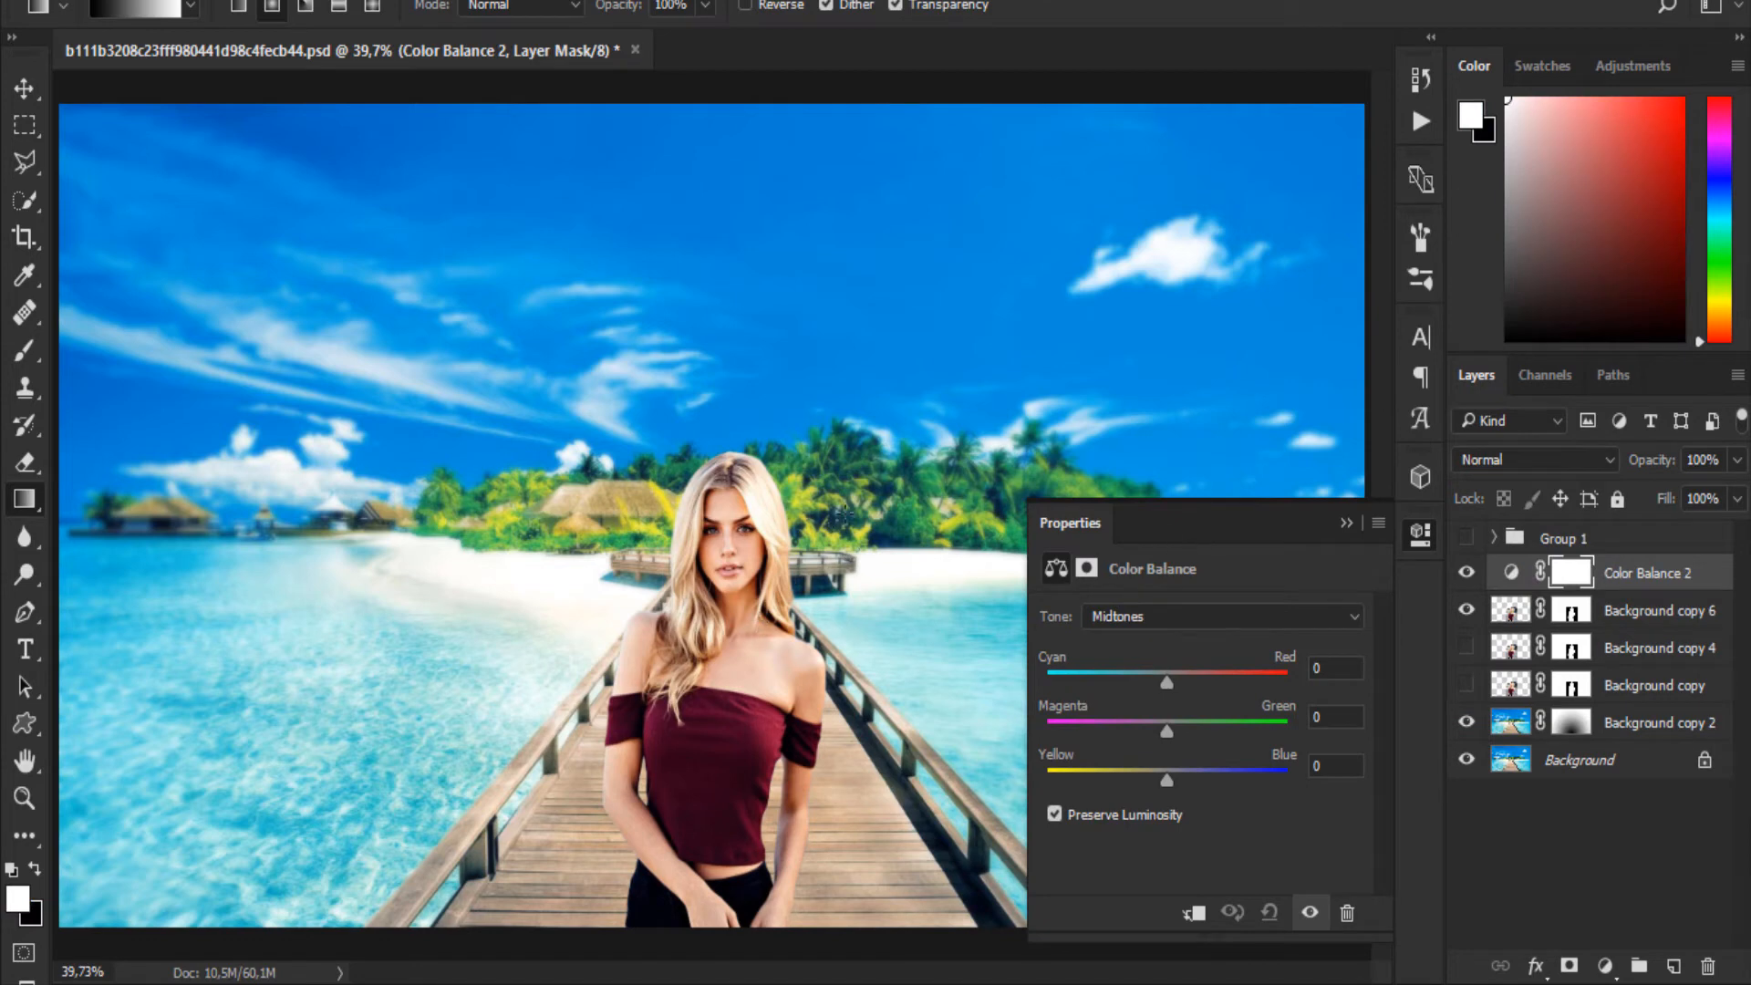
key(v)
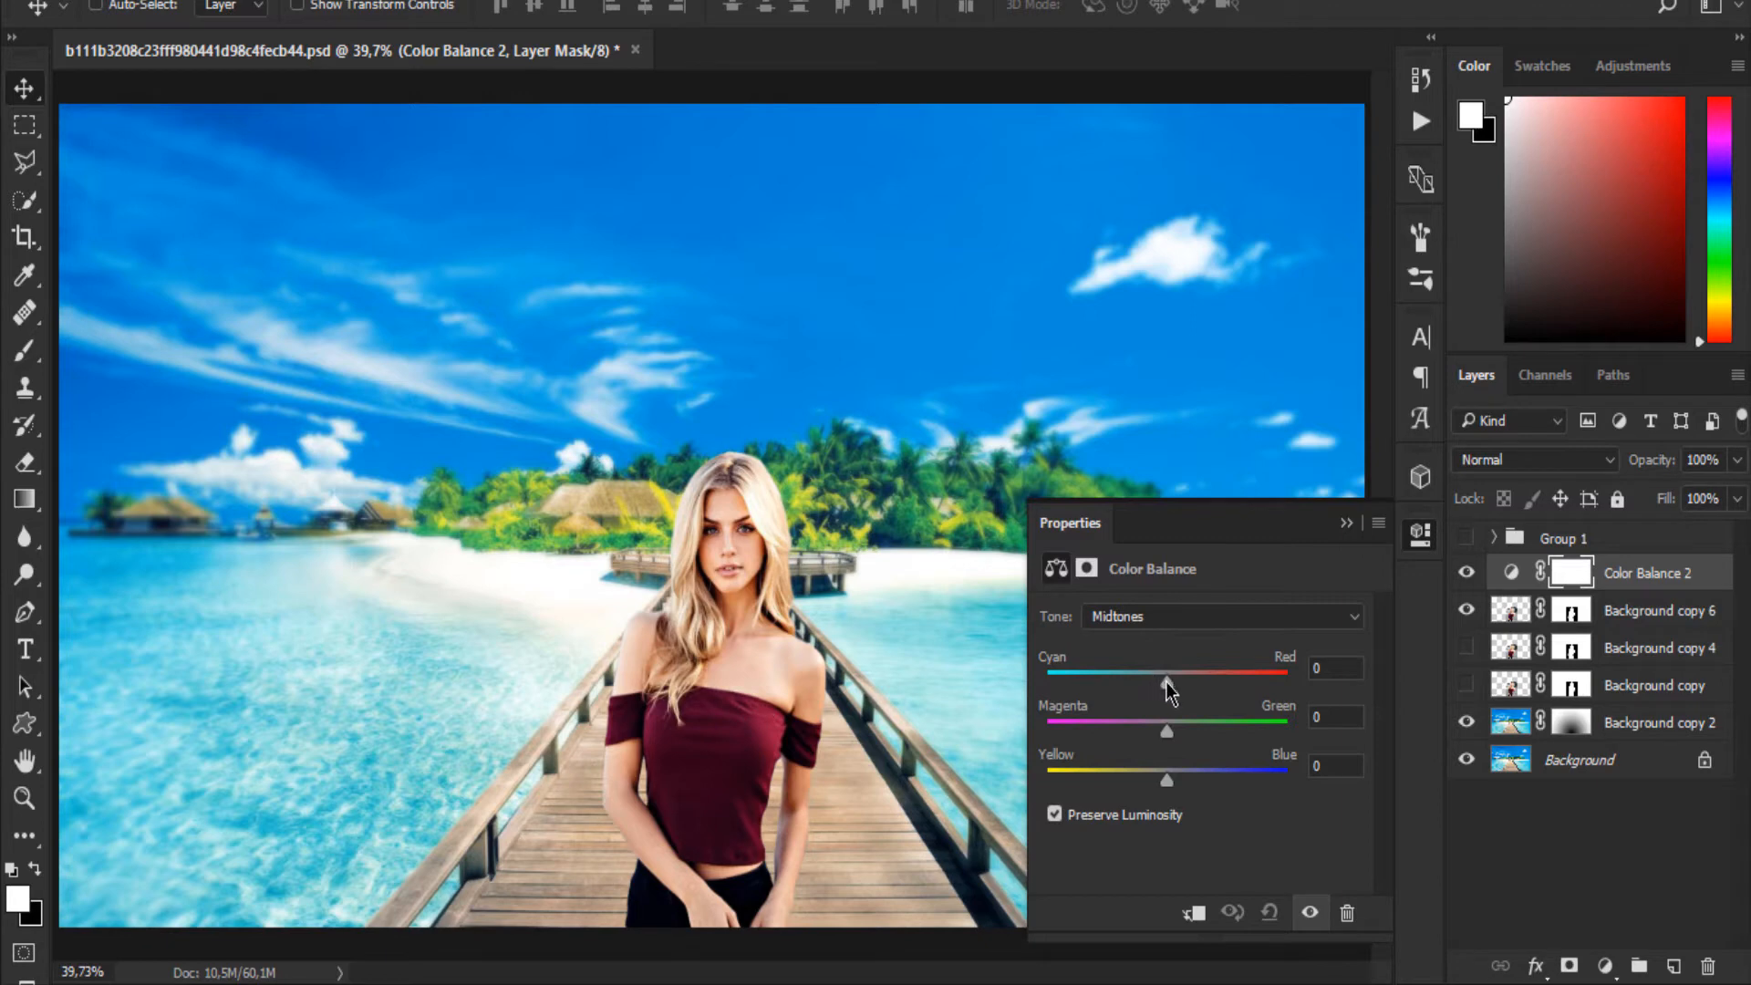
drag(1166, 684, 1369, 703)
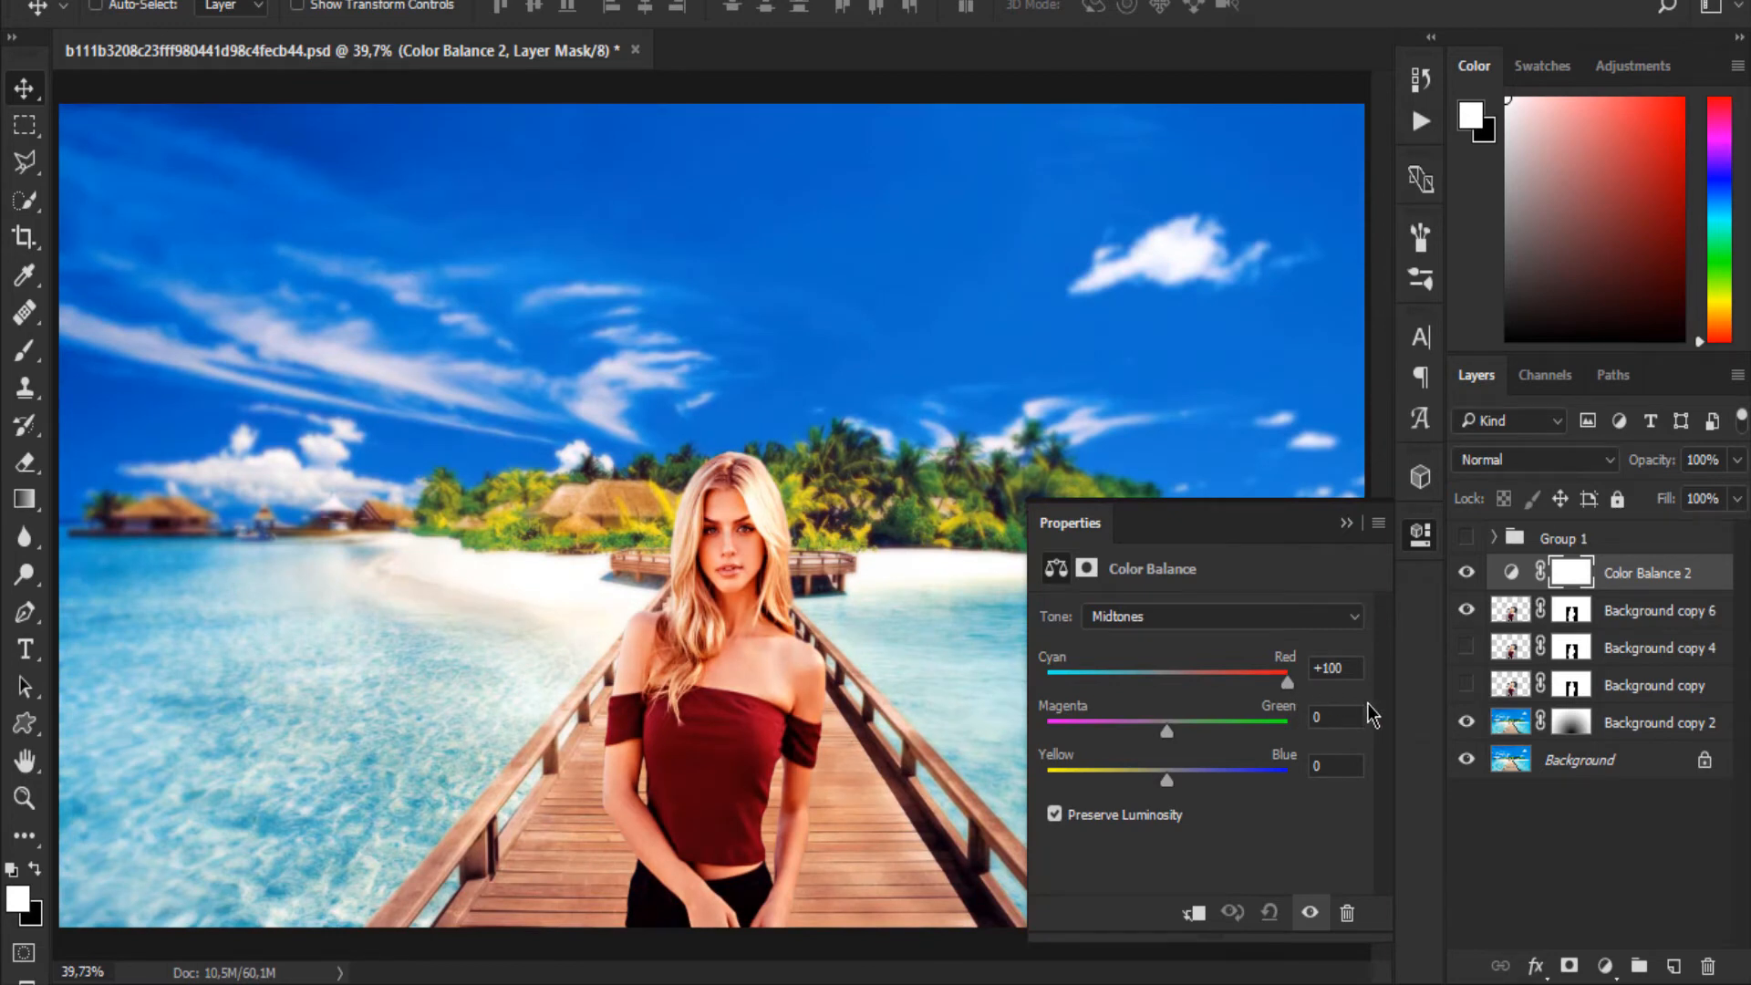
drag(1373, 716, 934, 682)
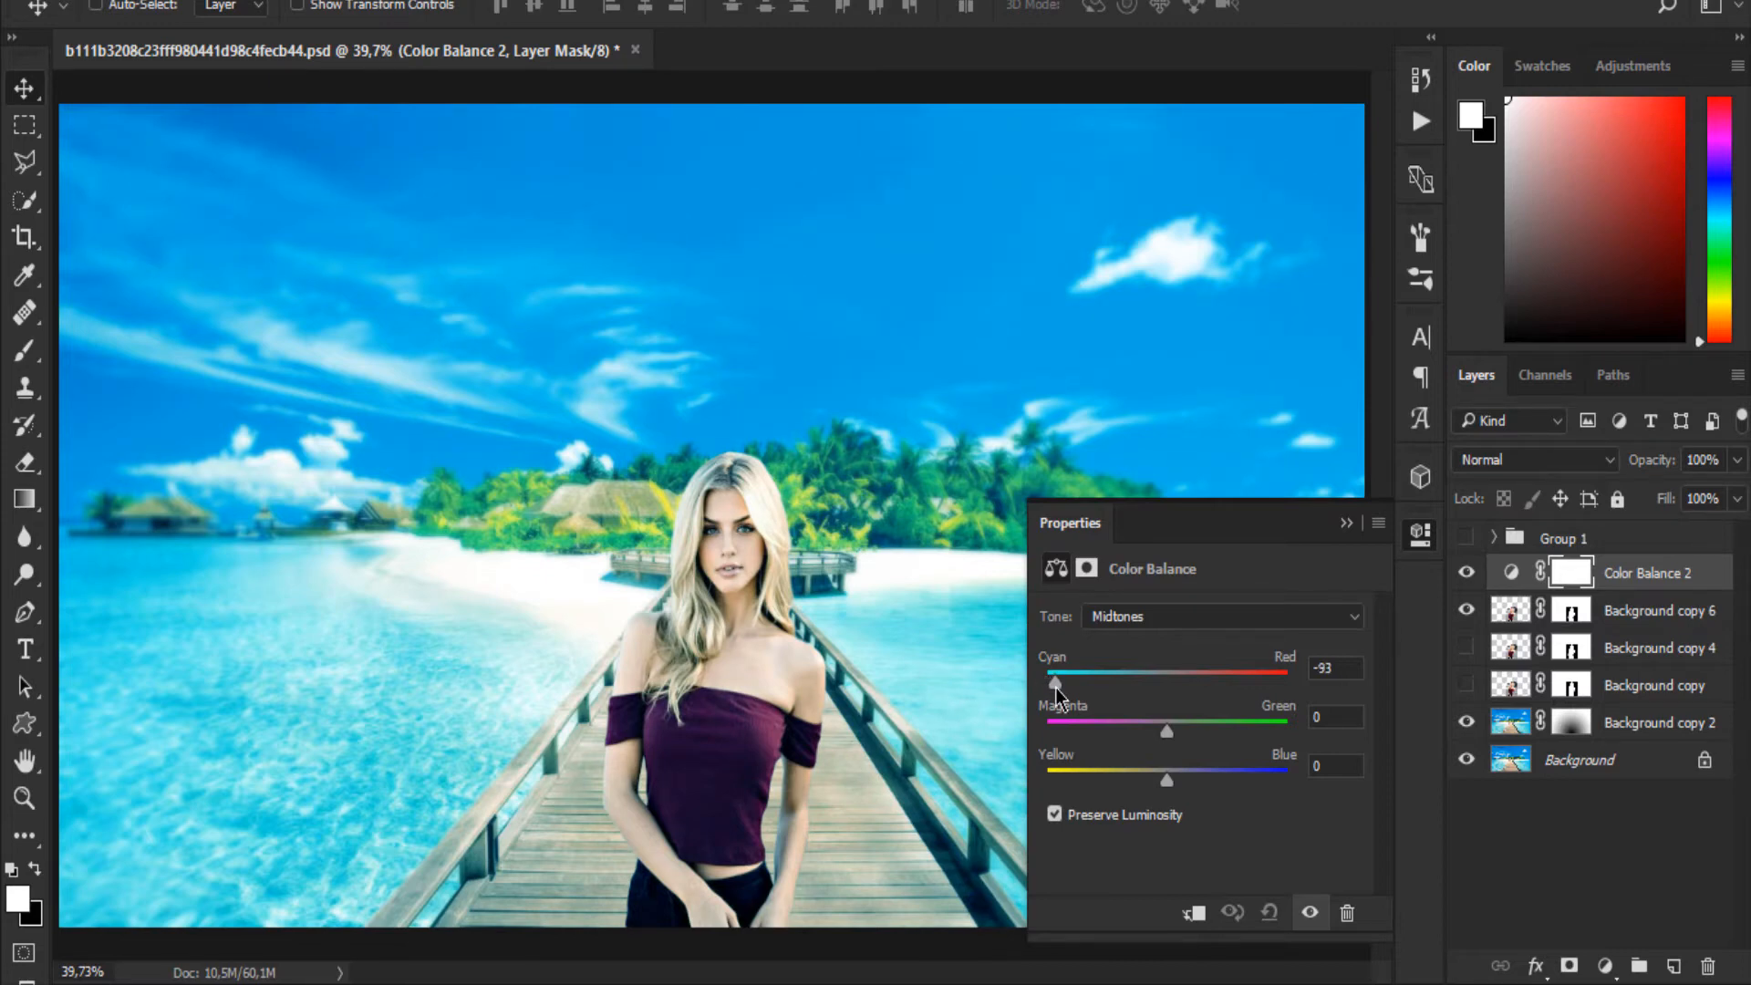
drag(1055, 688, 1129, 778)
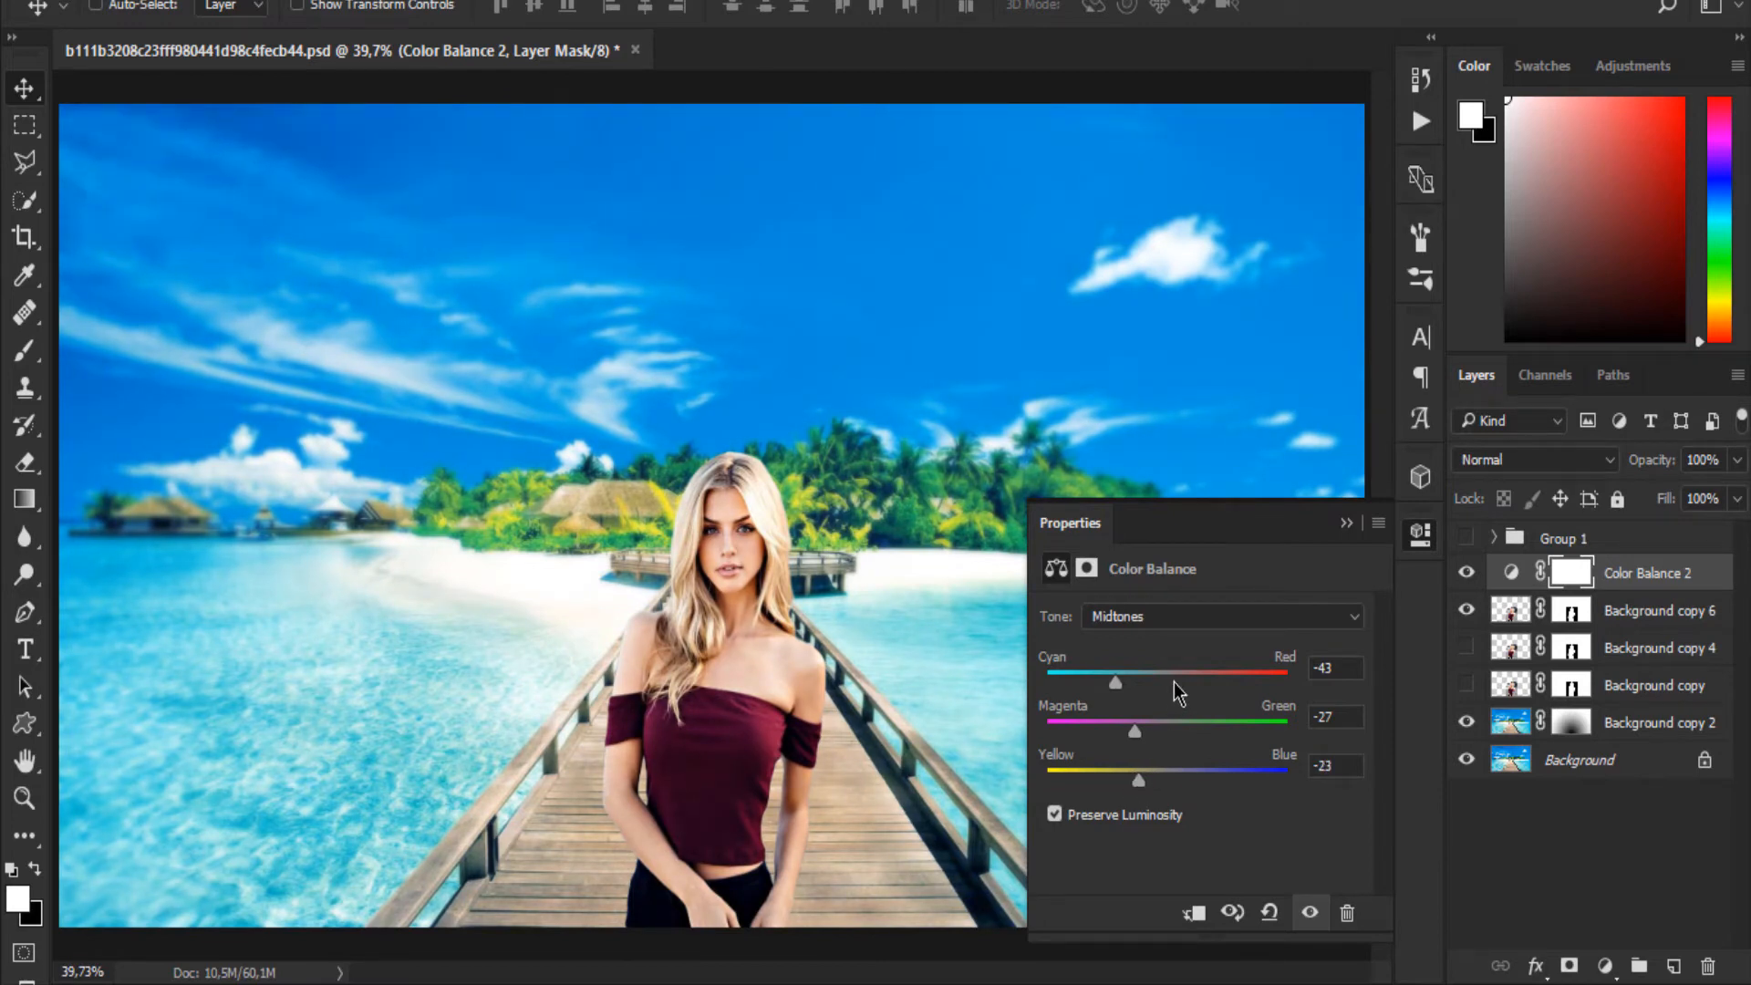
- Set the Color Balance shadows to Cyan/Red -33, Magenta/Green -33 and Yellow/Blue +4
click(1187, 620)
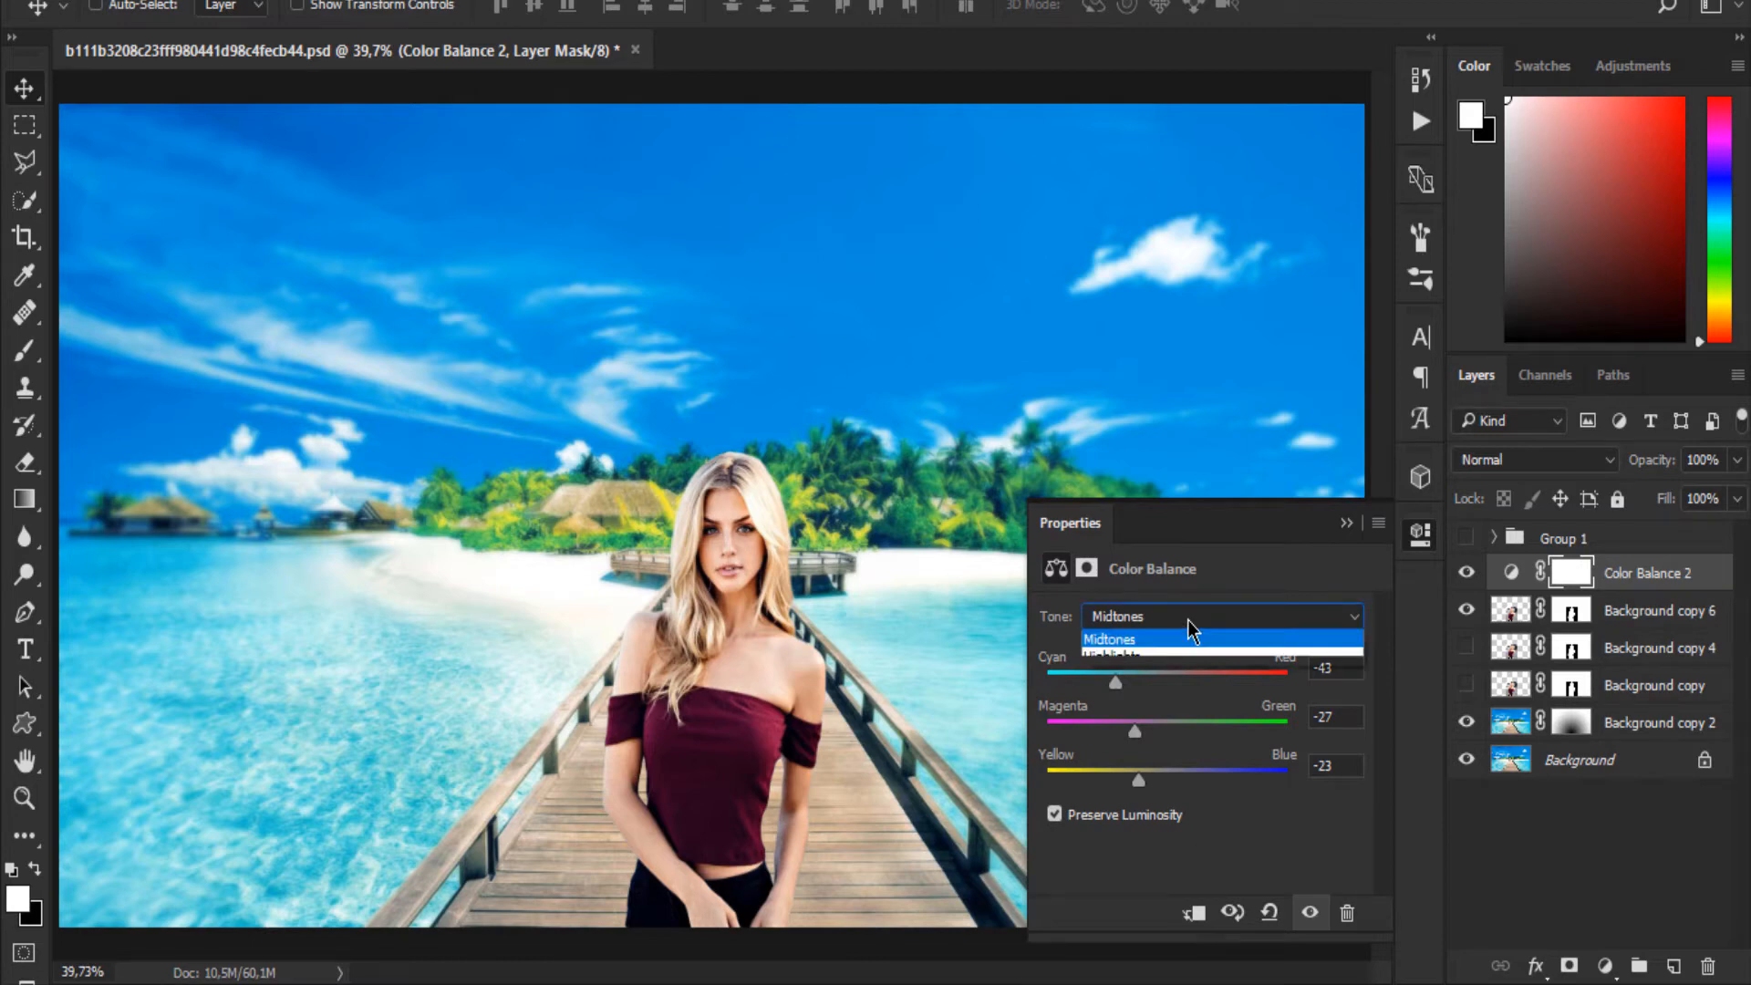
click(1137, 633)
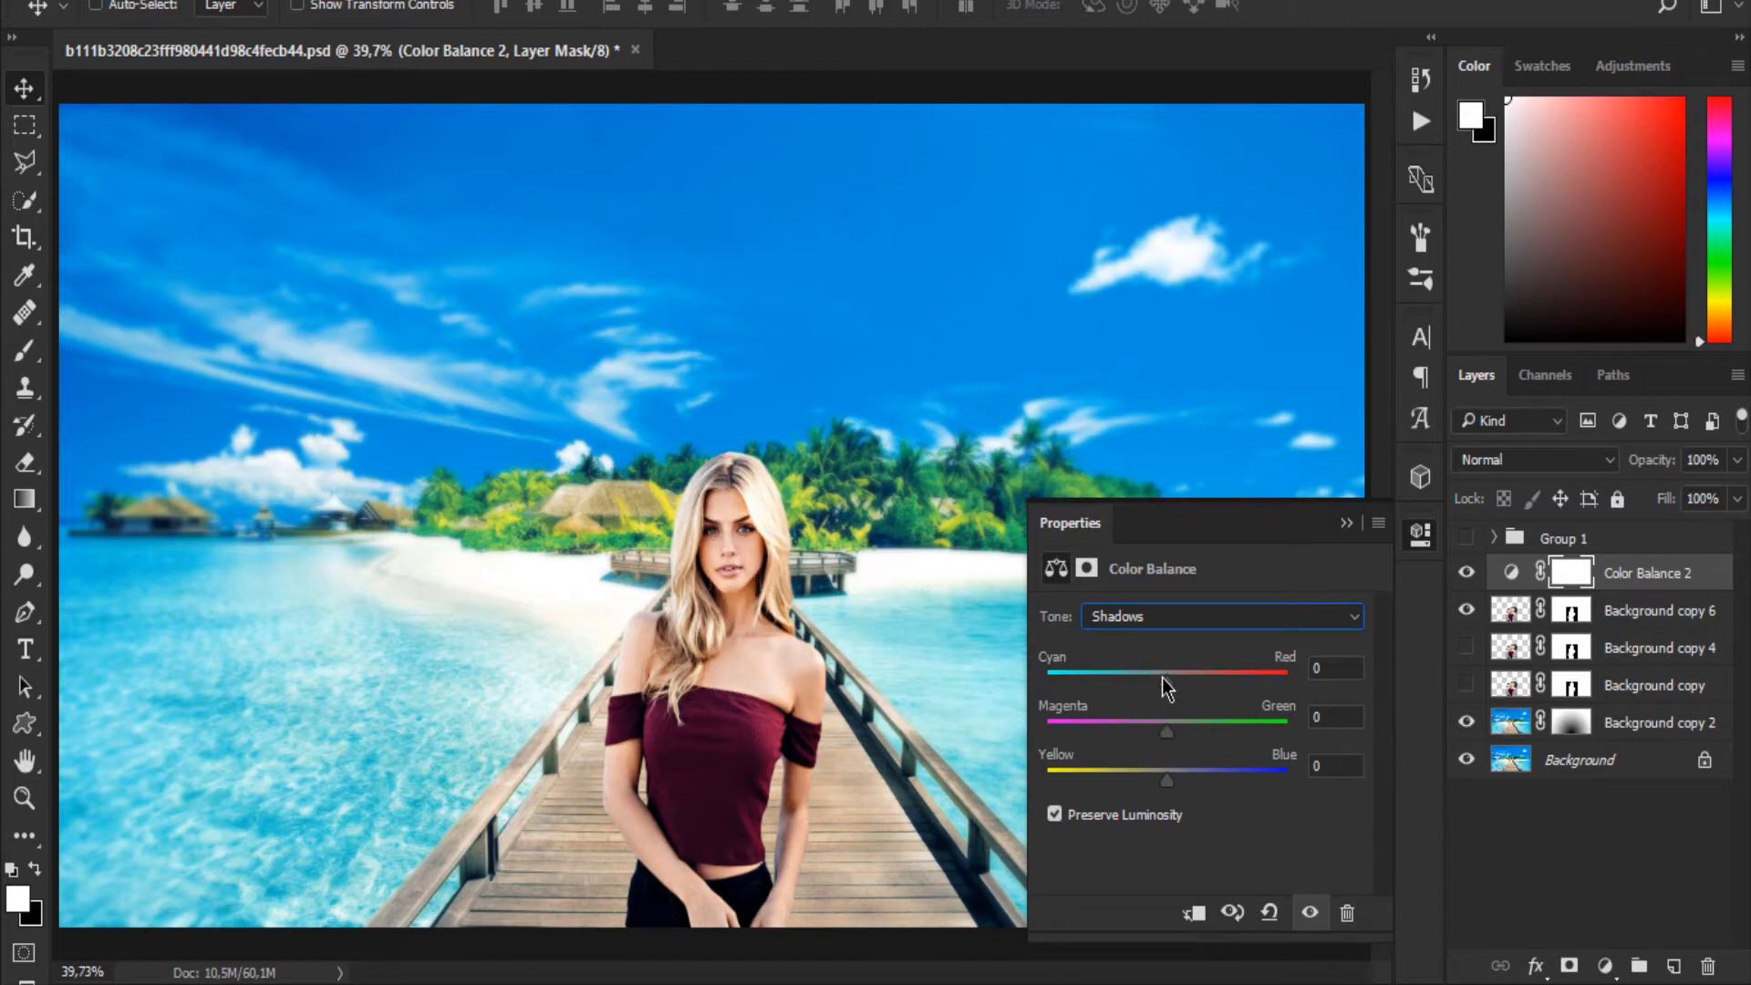
drag(1169, 681, 1173, 782)
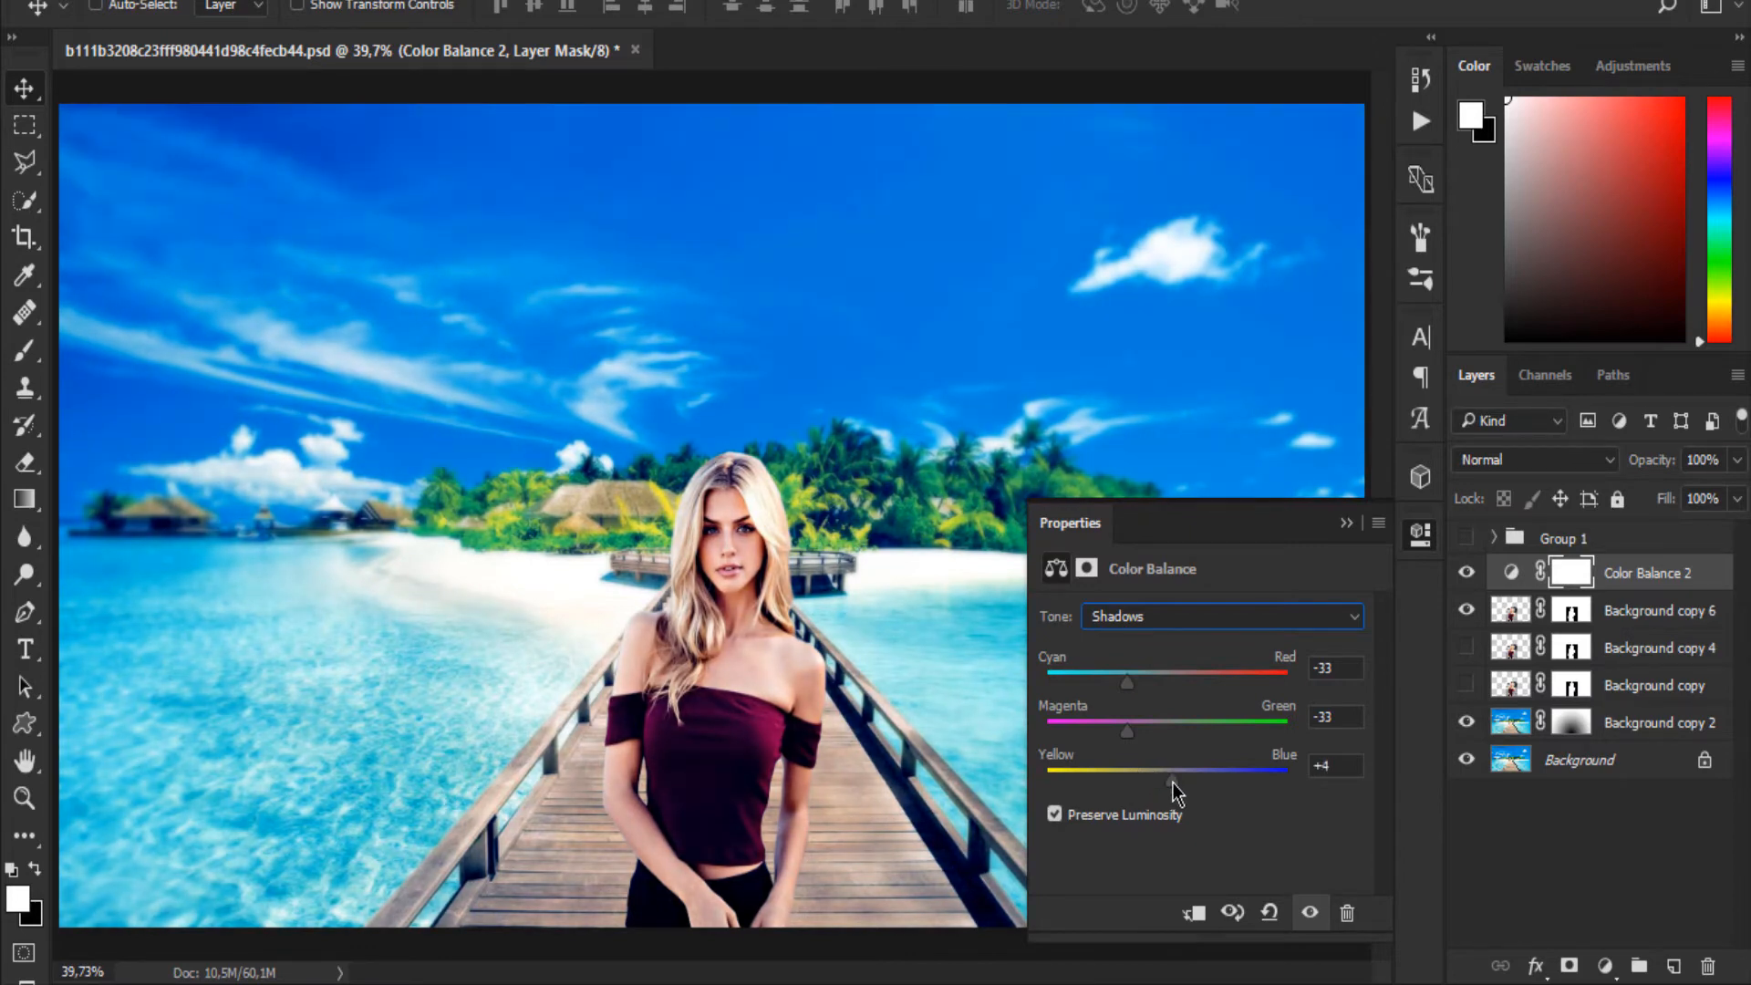
- Shift the Color Balance highlights slightly towards blue, and compare the picture with and without the adjustment layer
click(1155, 622)
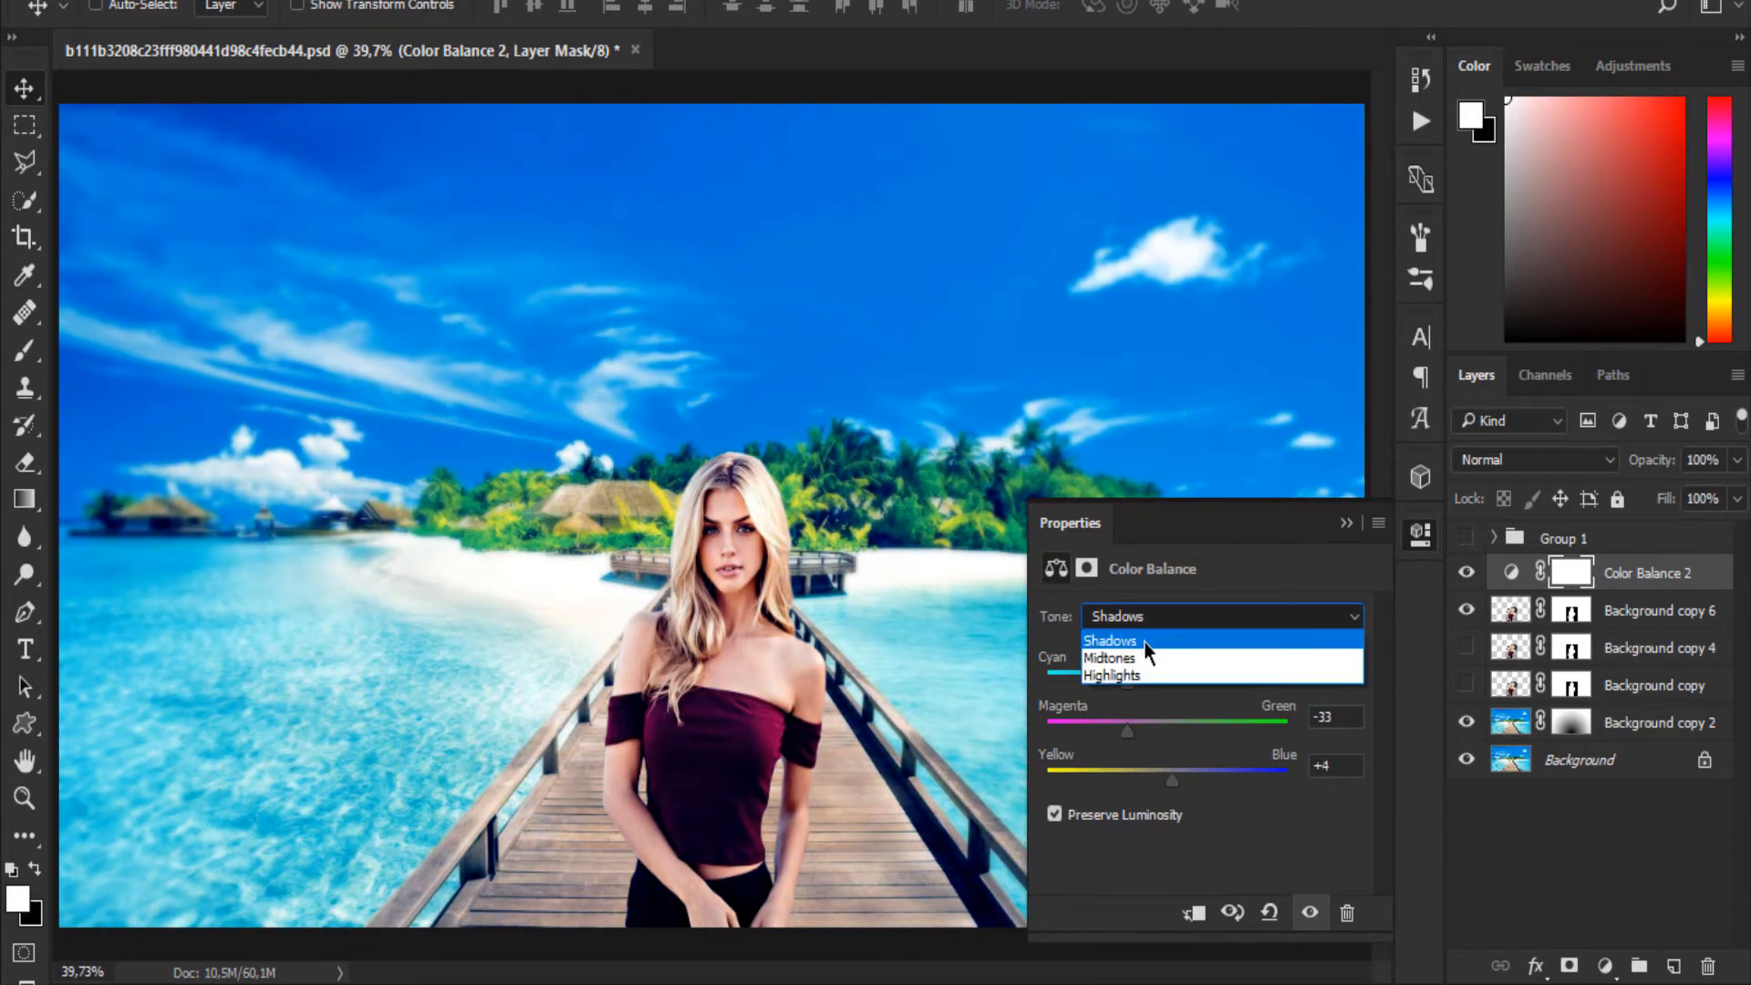
click(1137, 676)
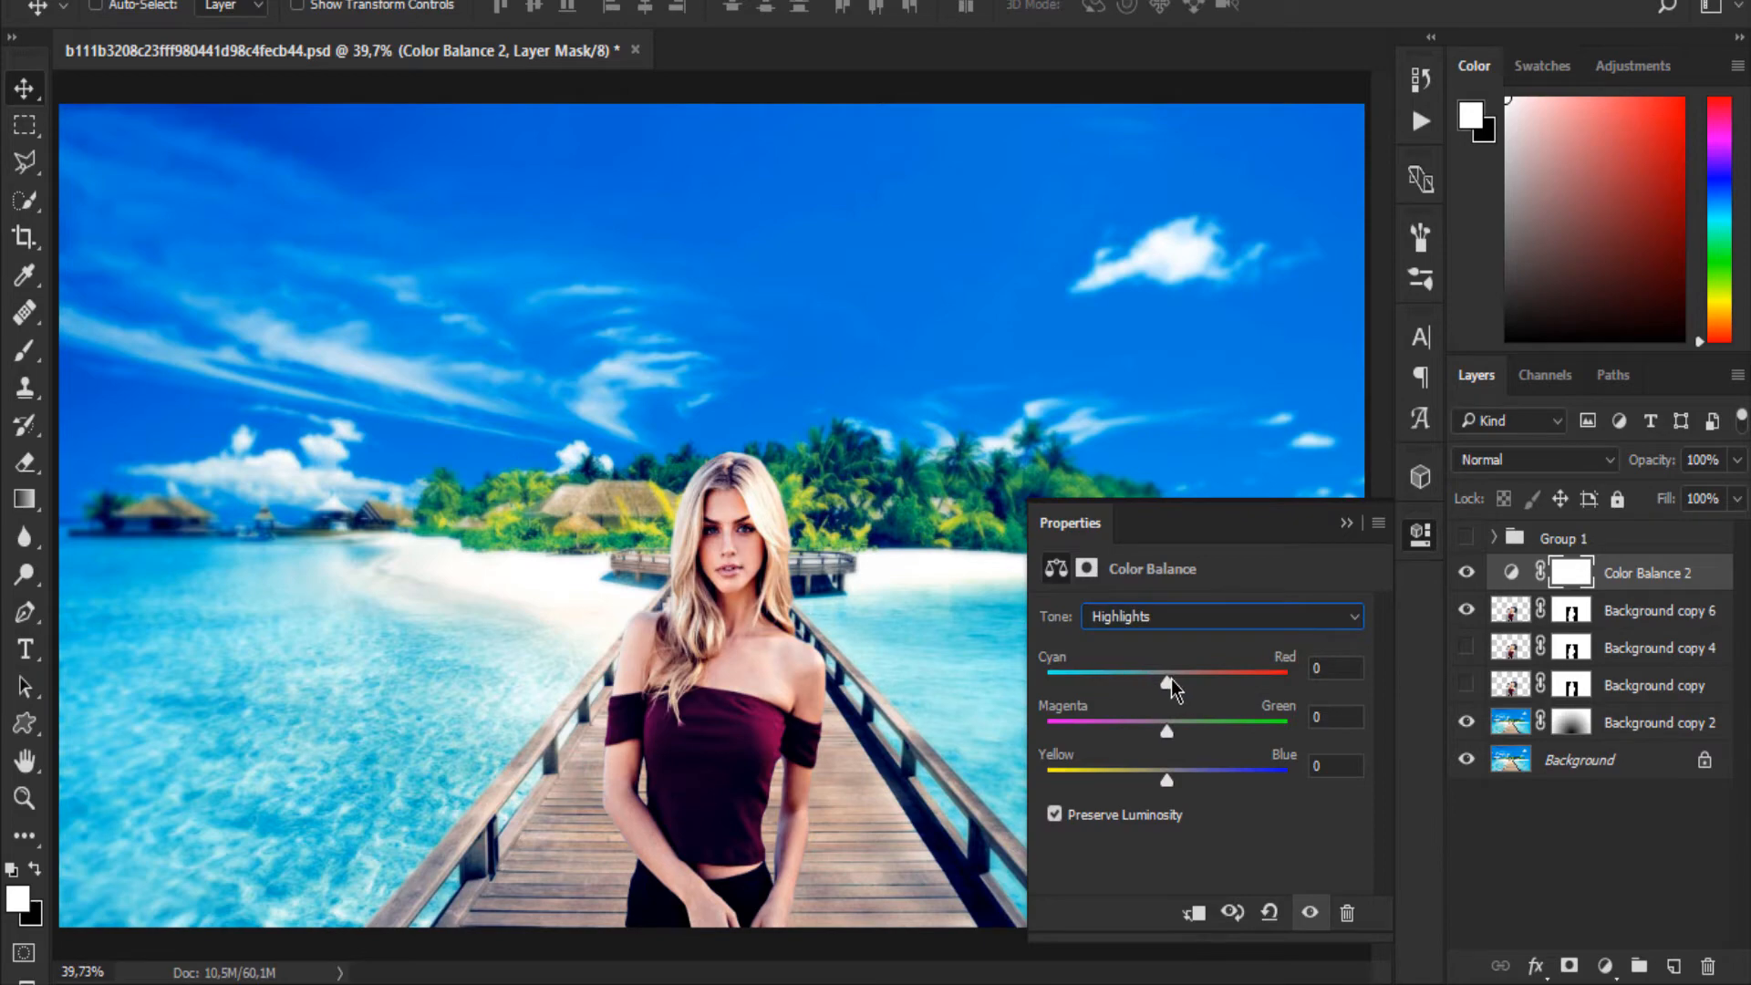
drag(1170, 683, 1160, 737)
drag(1164, 781, 1178, 783)
click(1346, 523)
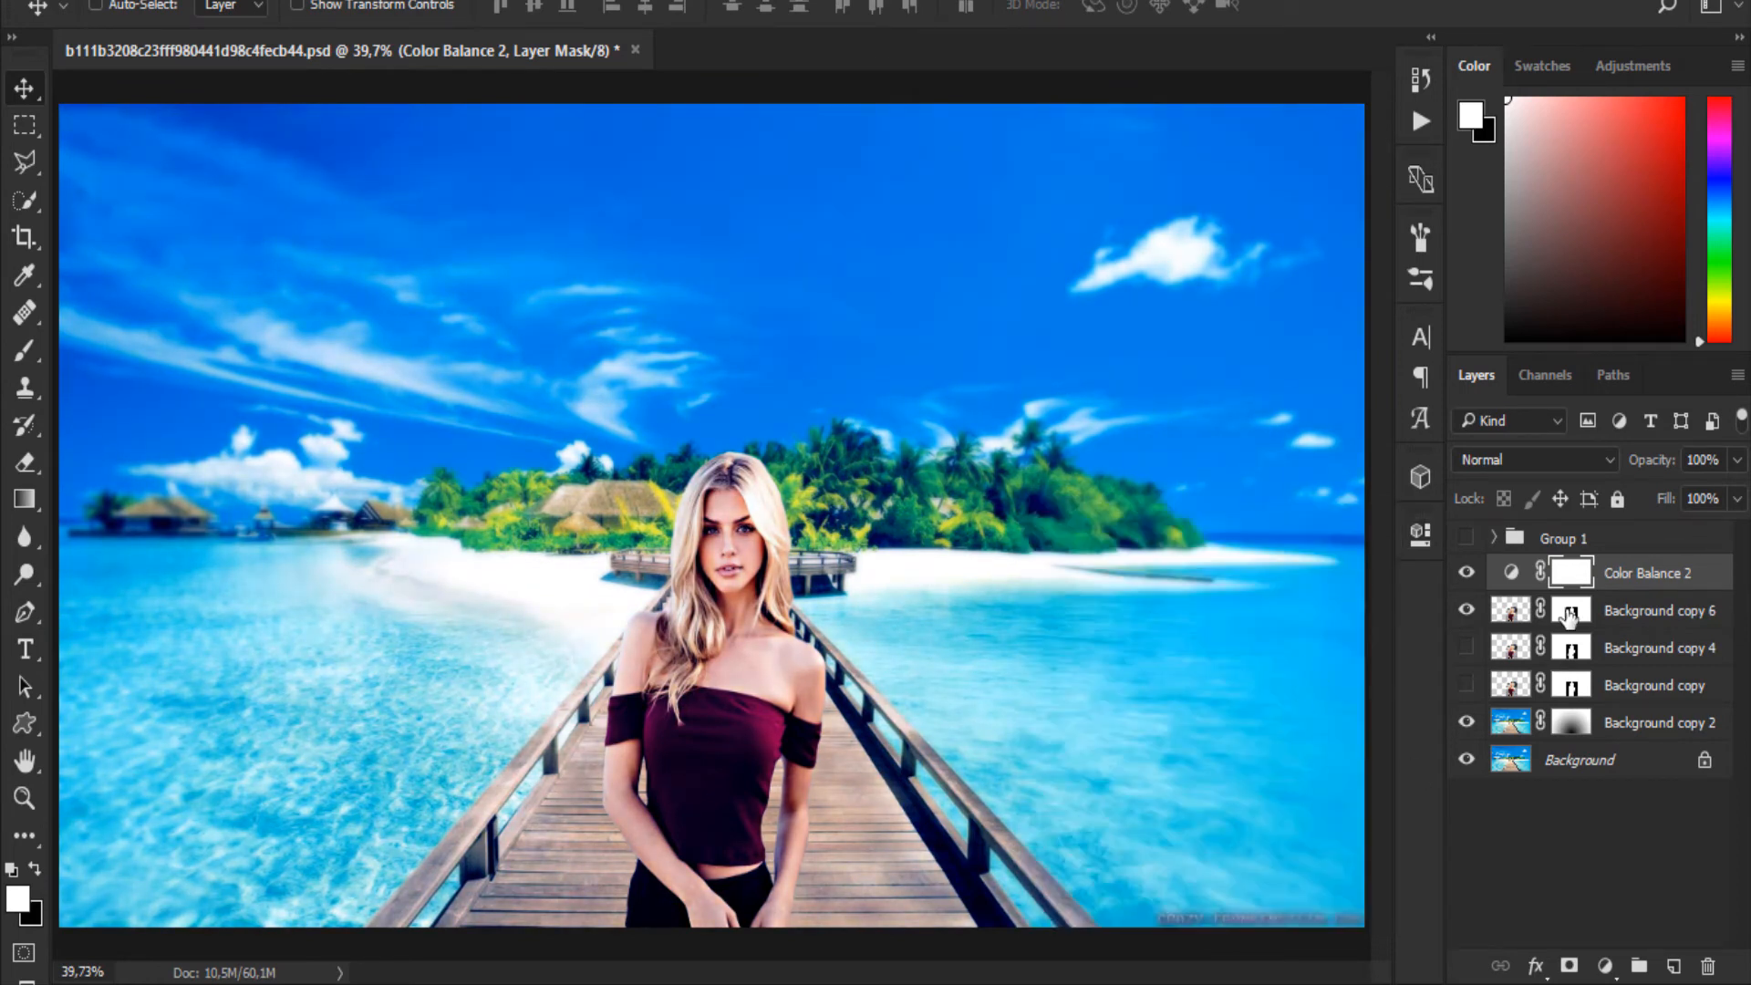
click(1467, 573)
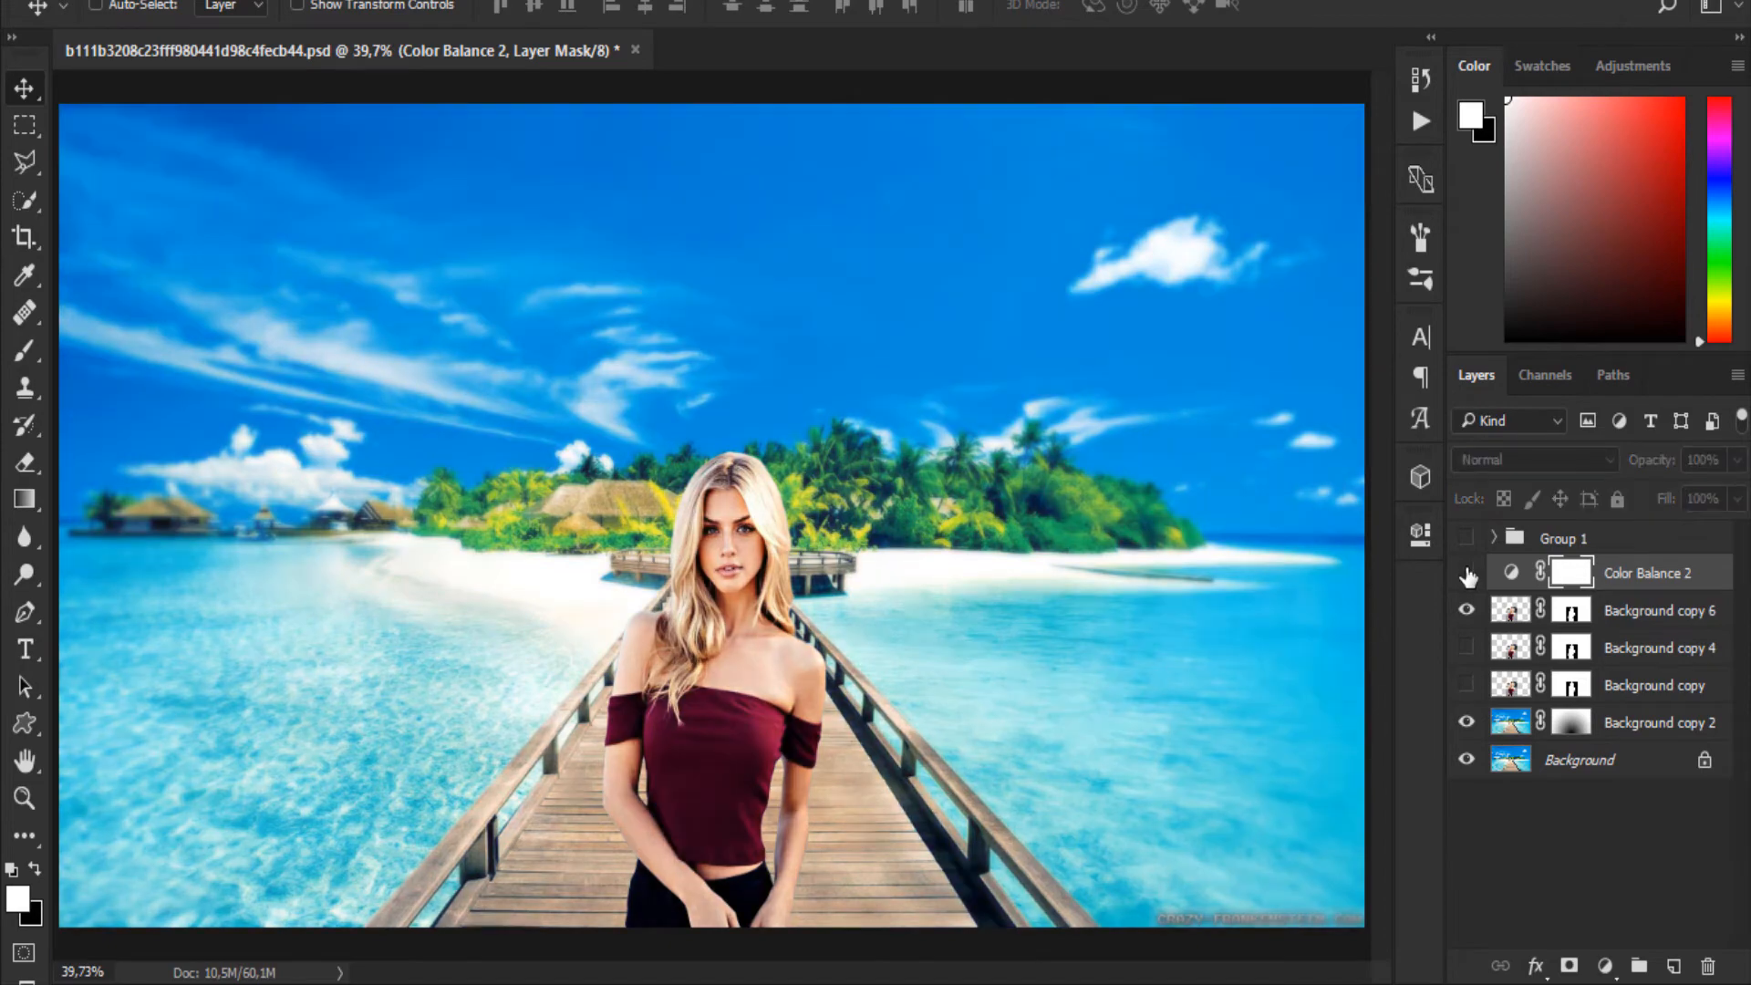
click(1467, 572)
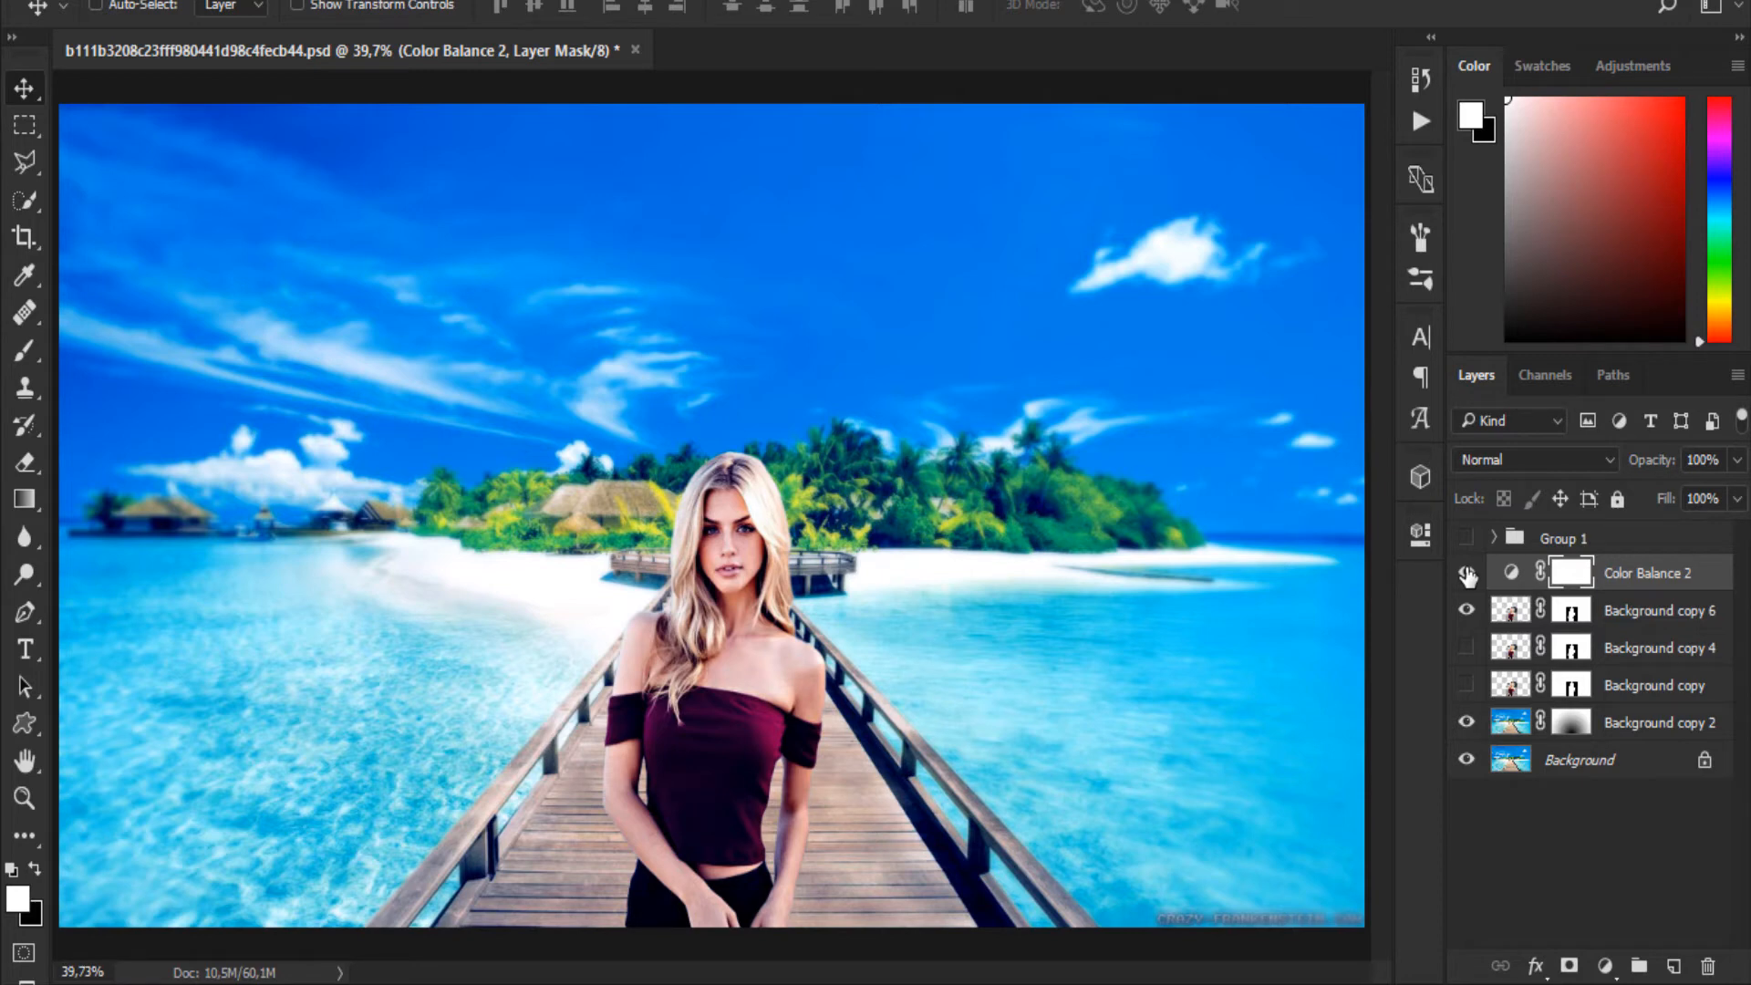
click(1467, 573)
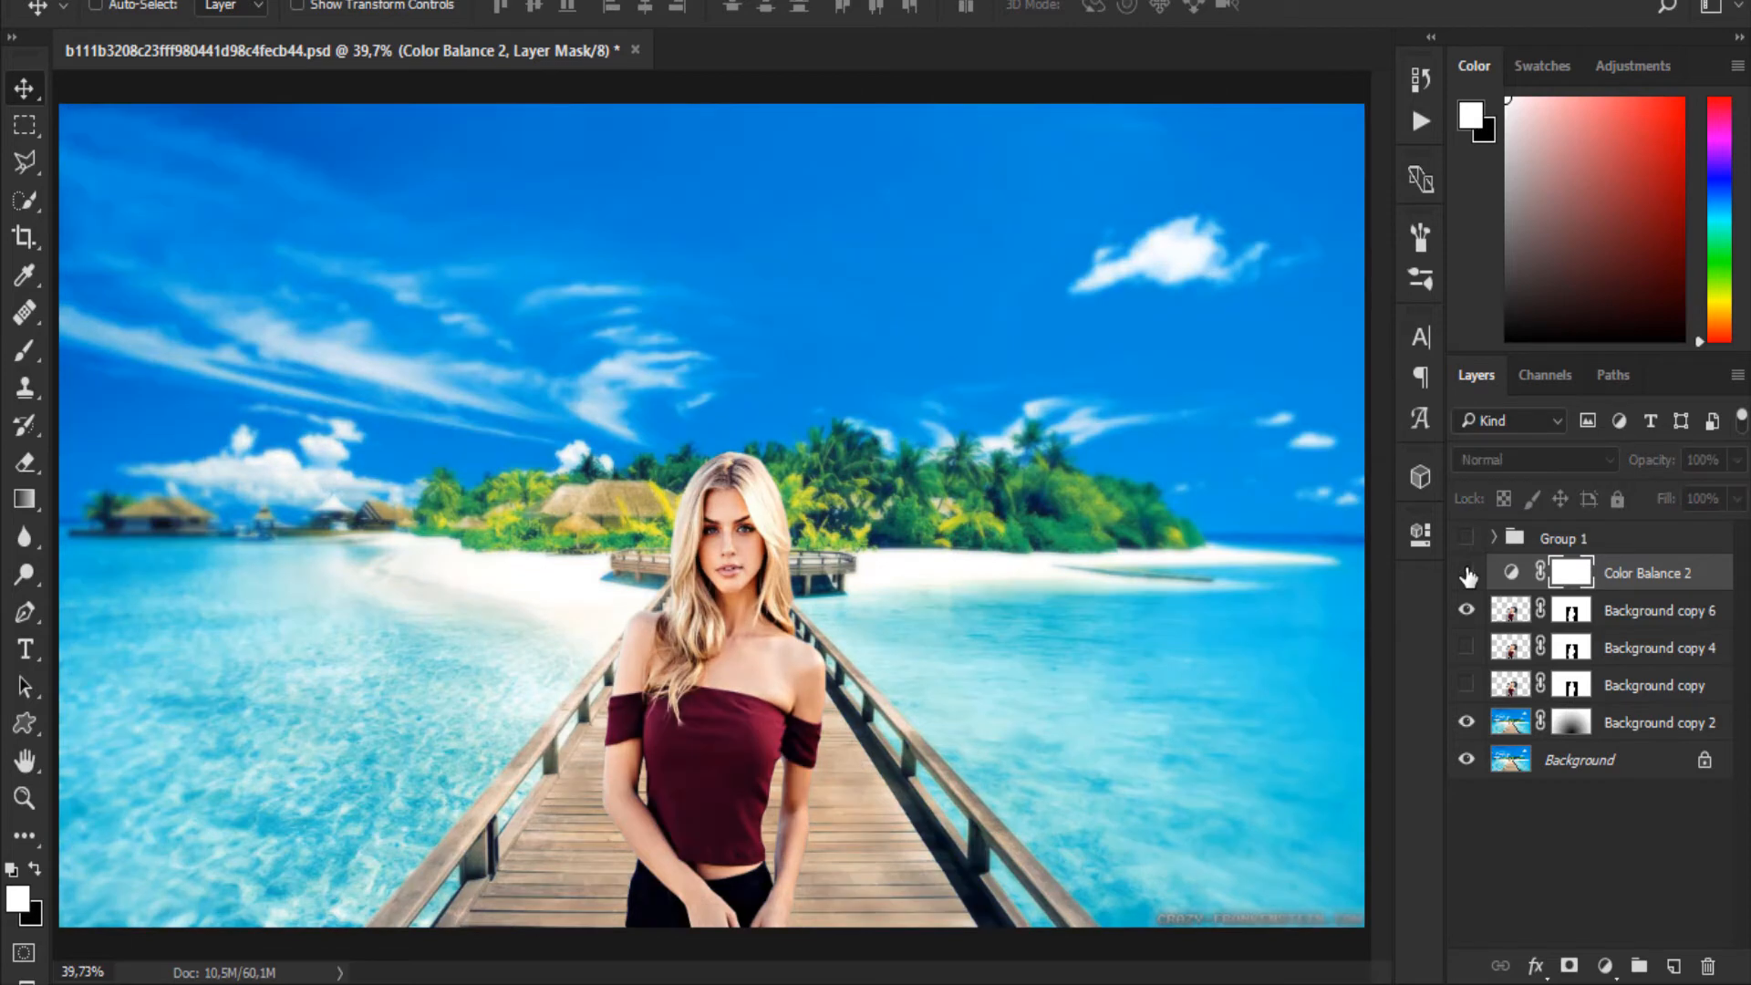
click(1467, 573)
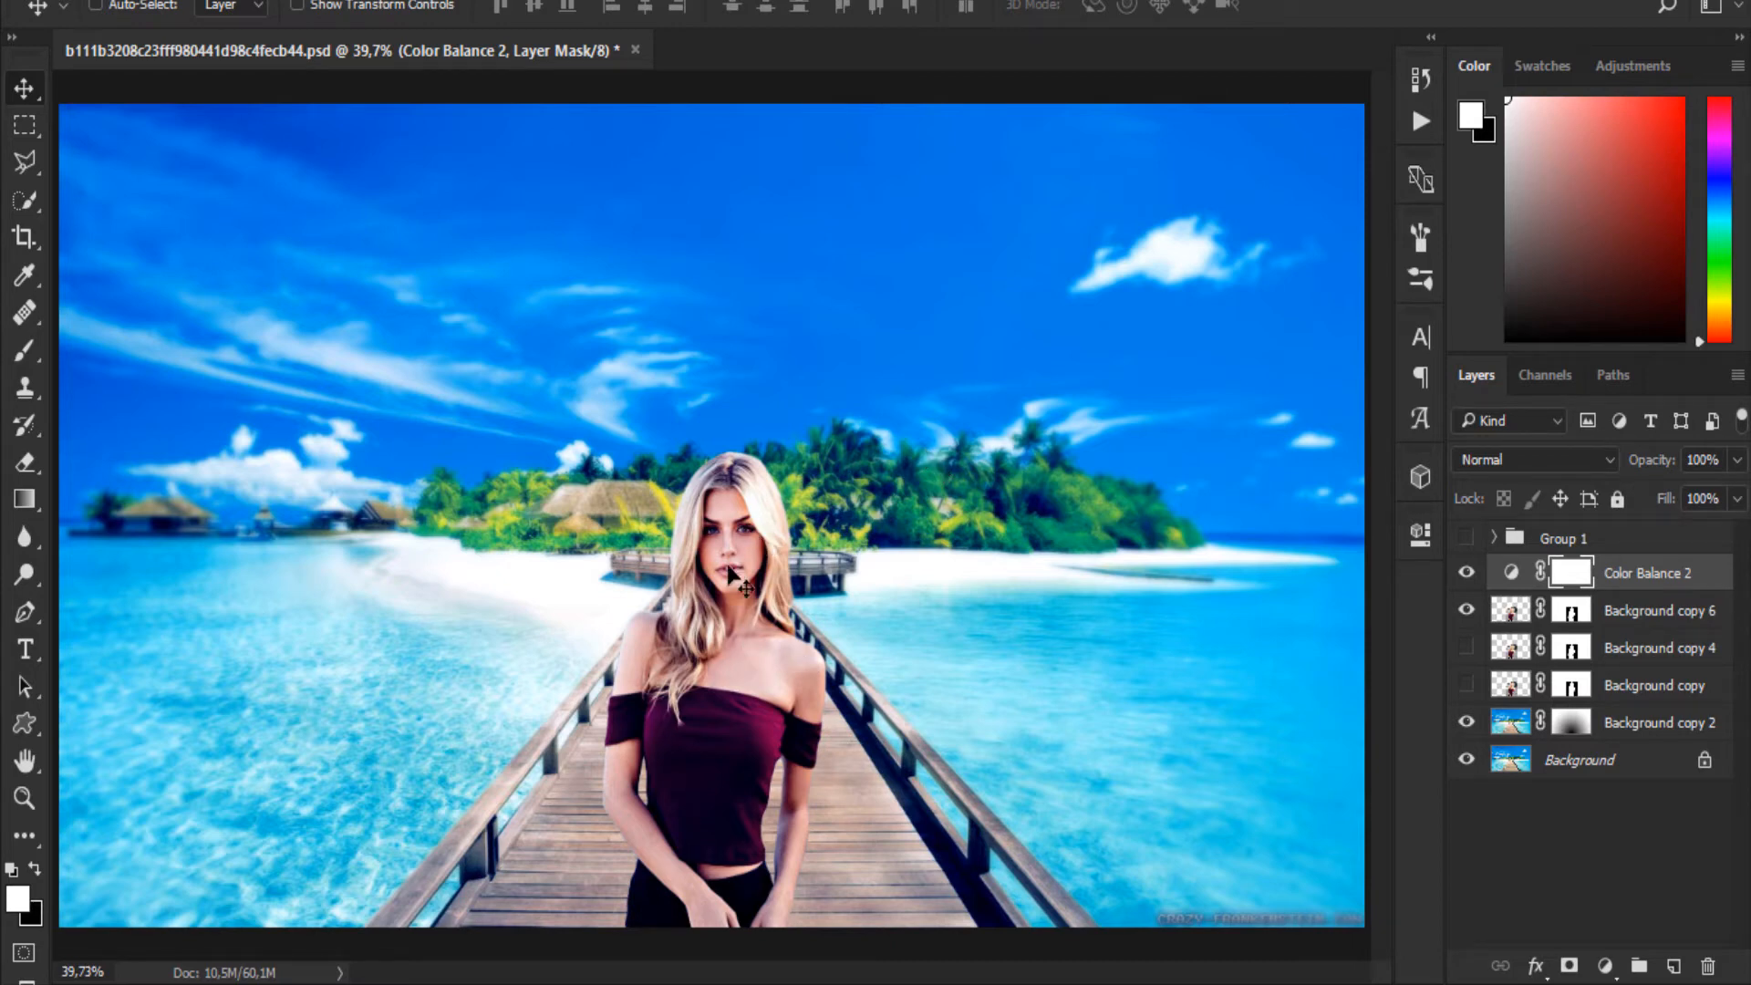
- Create a new layer above the Color Balance adjustment and fill it with the light blue 4fb1ec using the Paint Bucket
click(1673, 969)
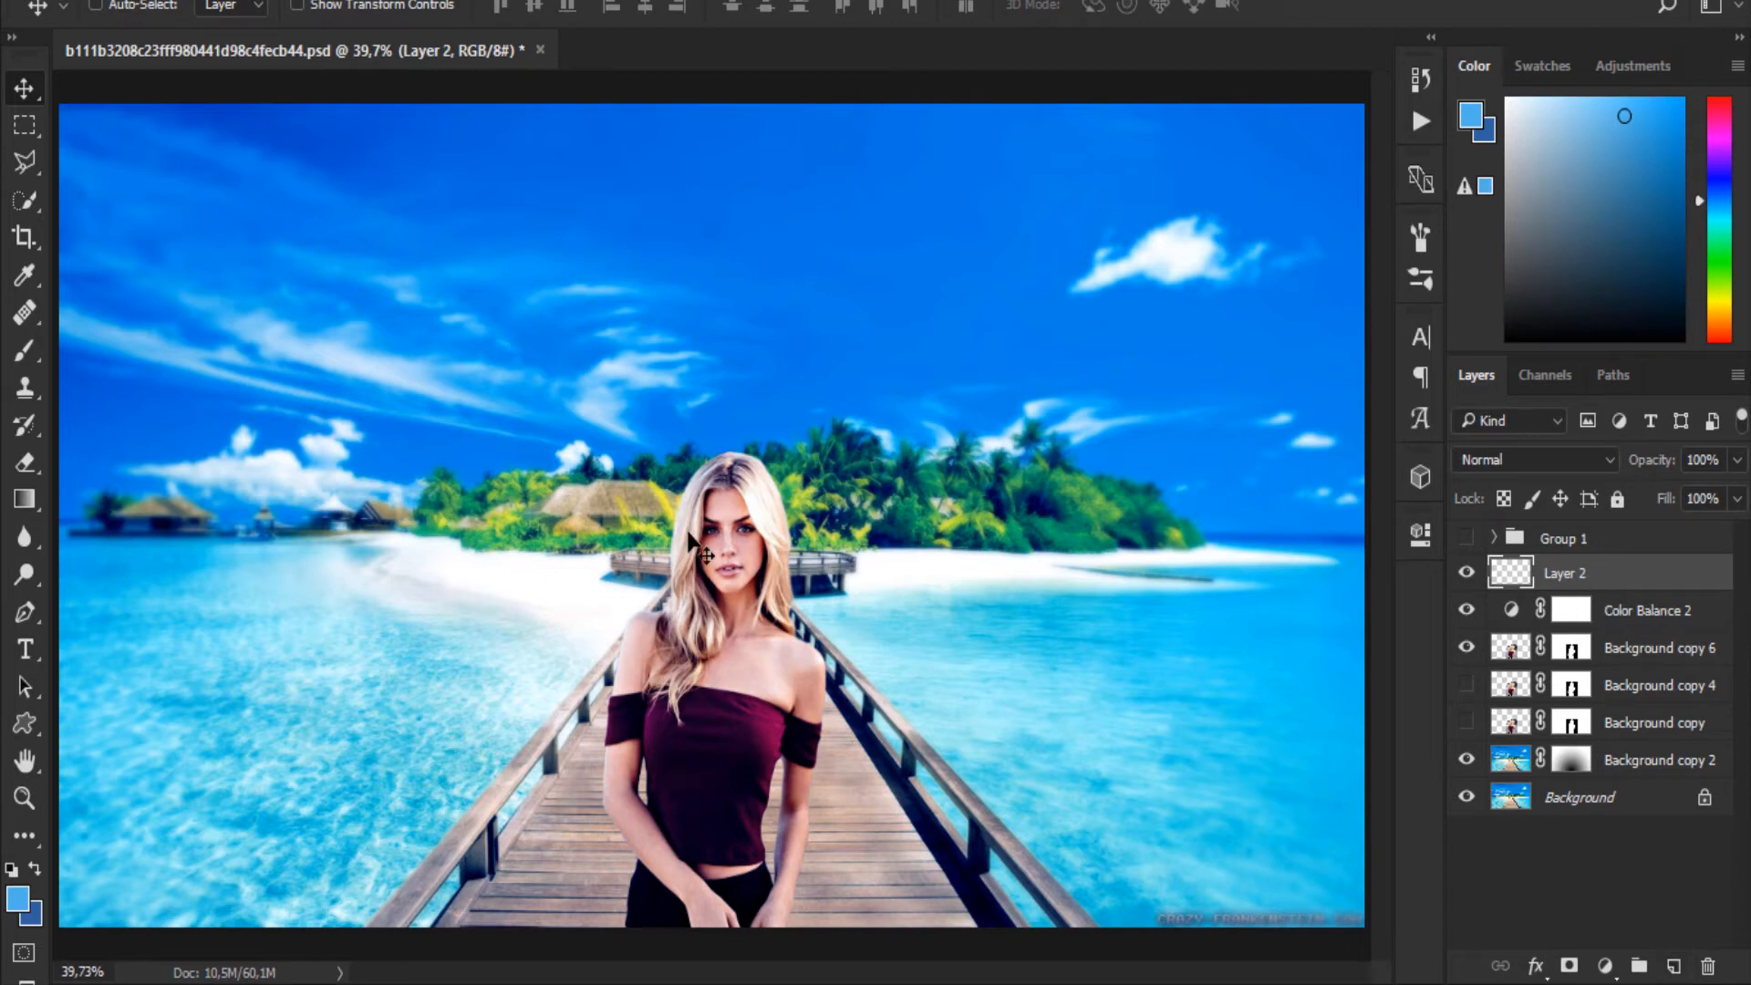
click(24, 499)
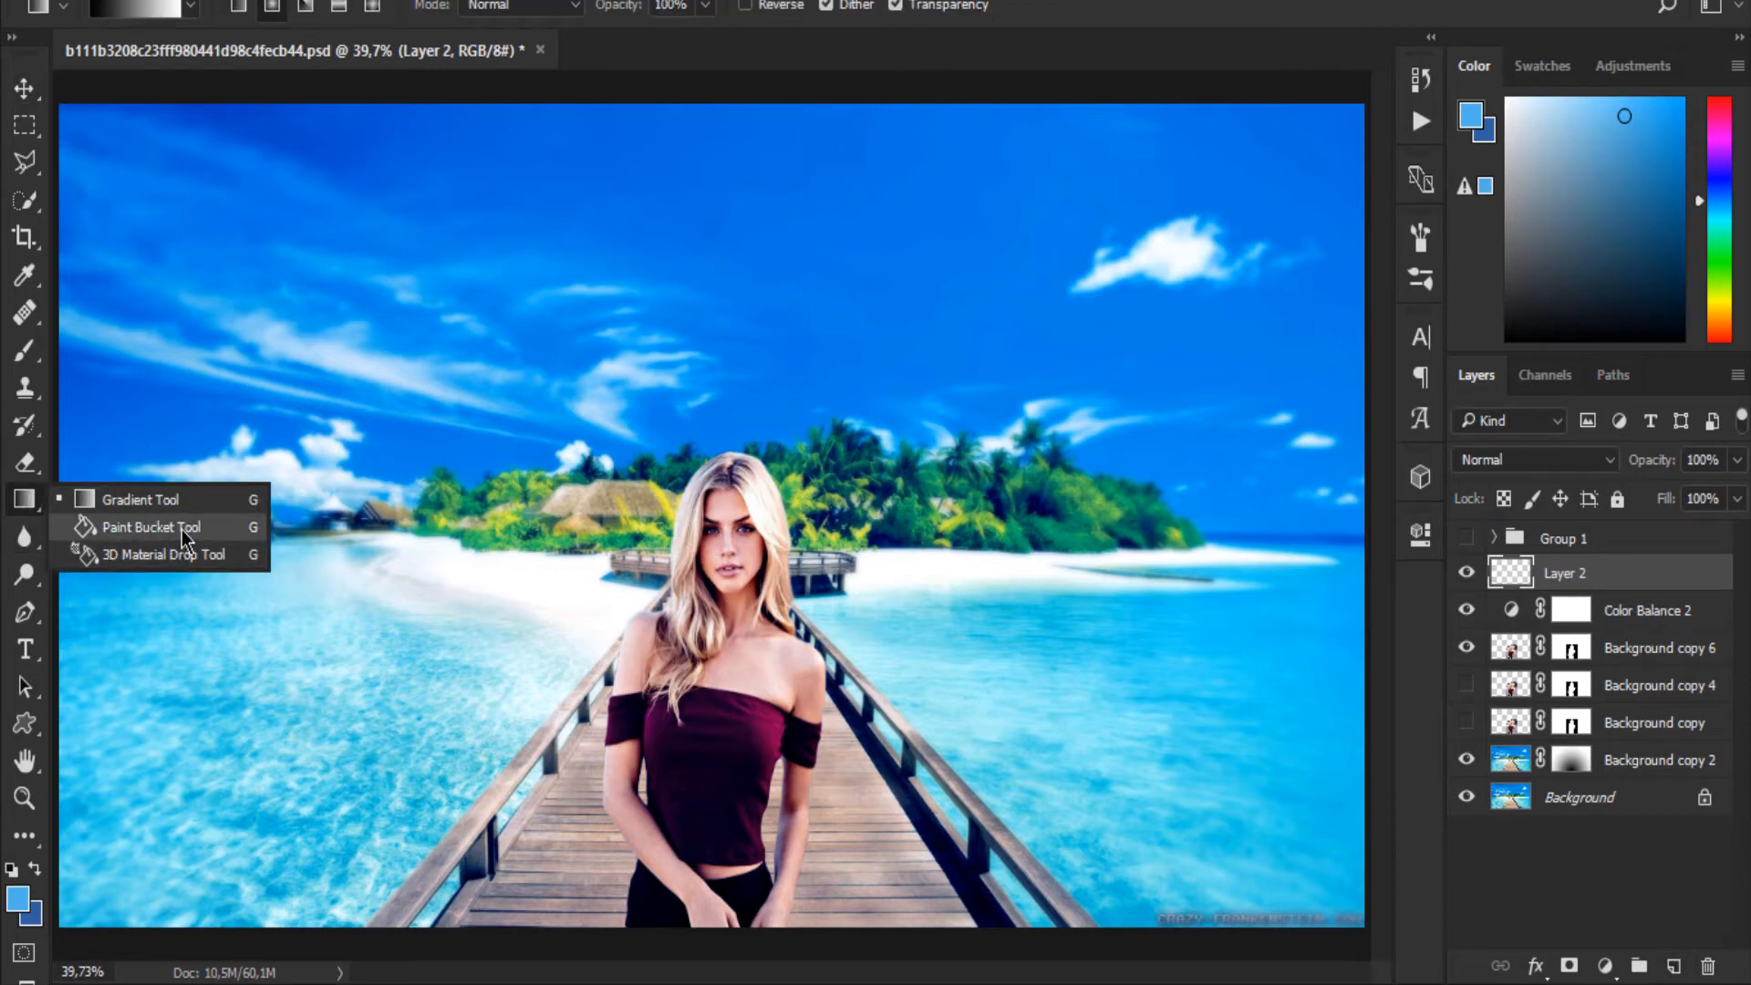
click(152, 527)
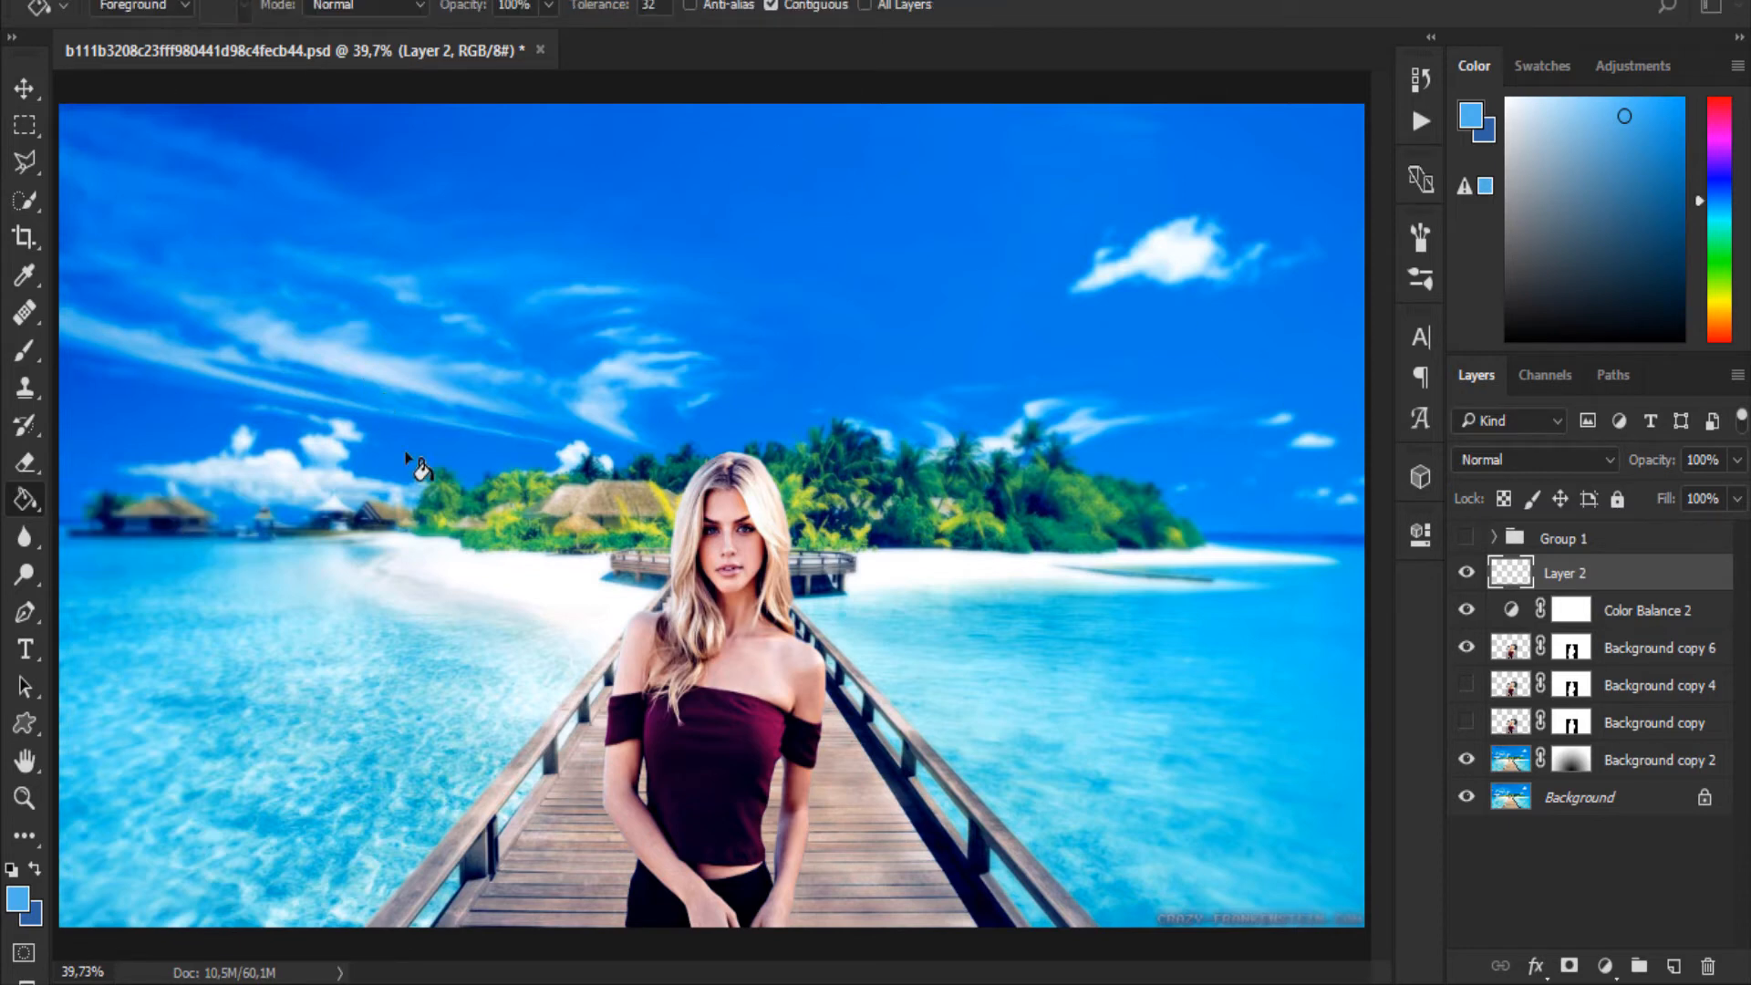
click(18, 899)
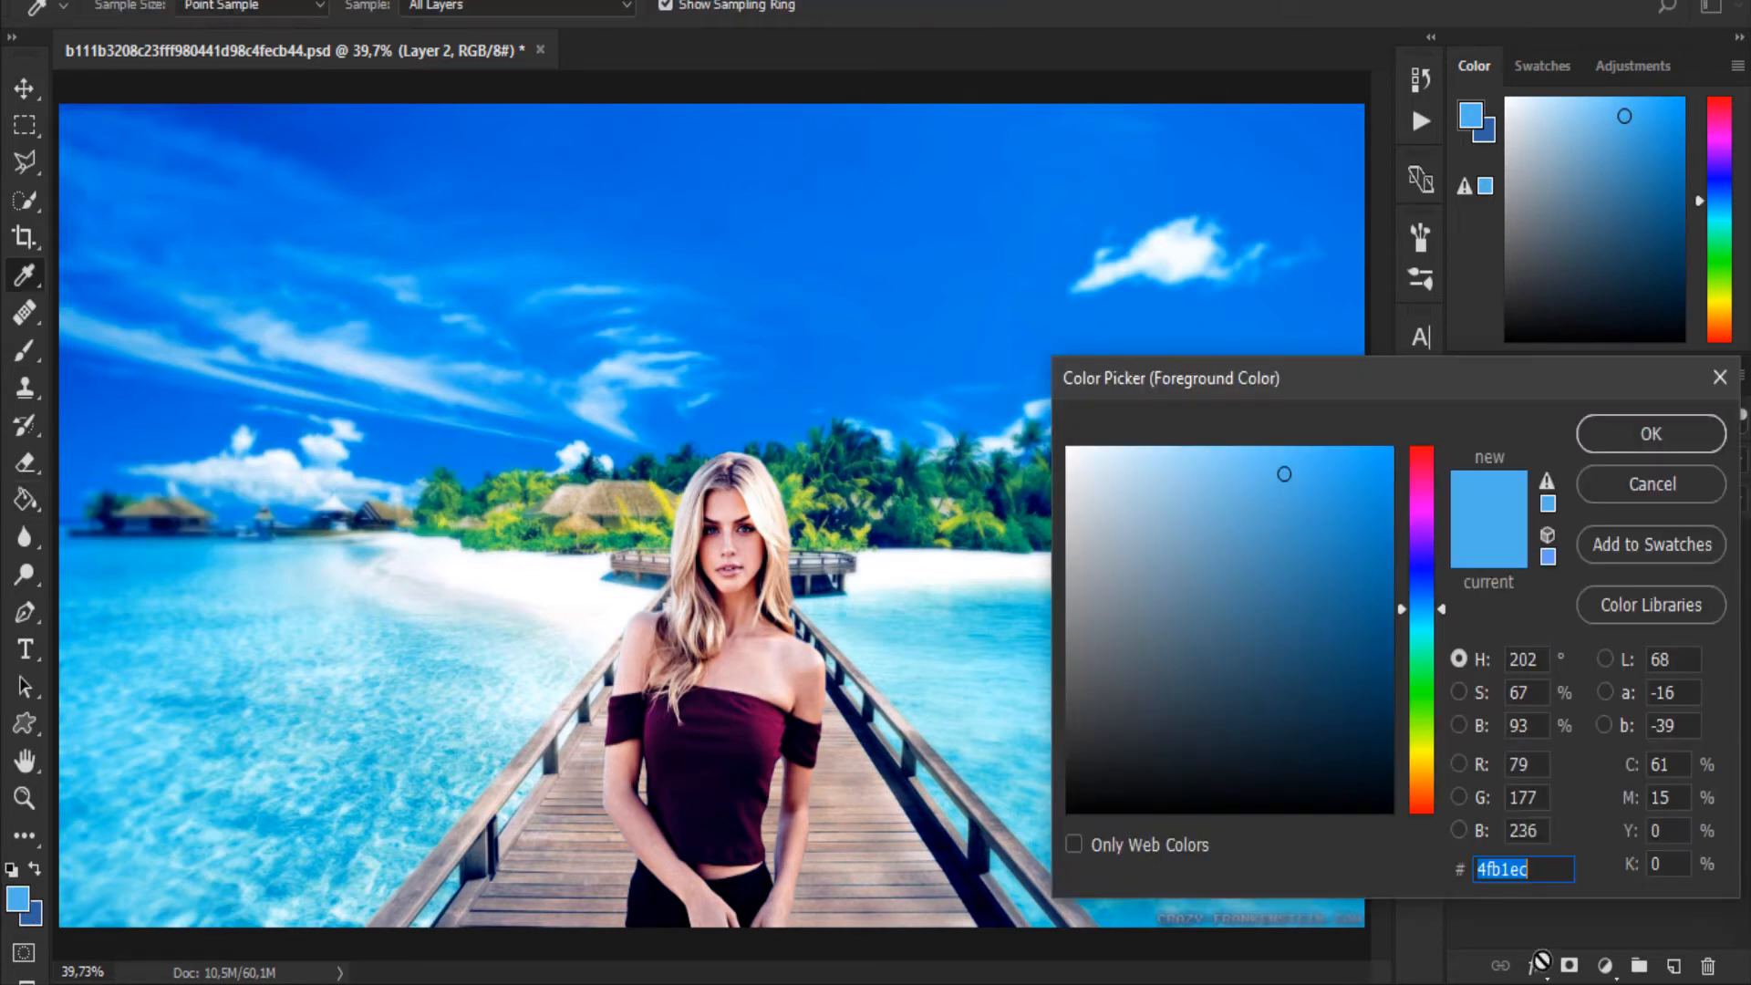
click(1546, 873)
drag(1552, 873, 1407, 875)
click(1540, 871)
click(1654, 436)
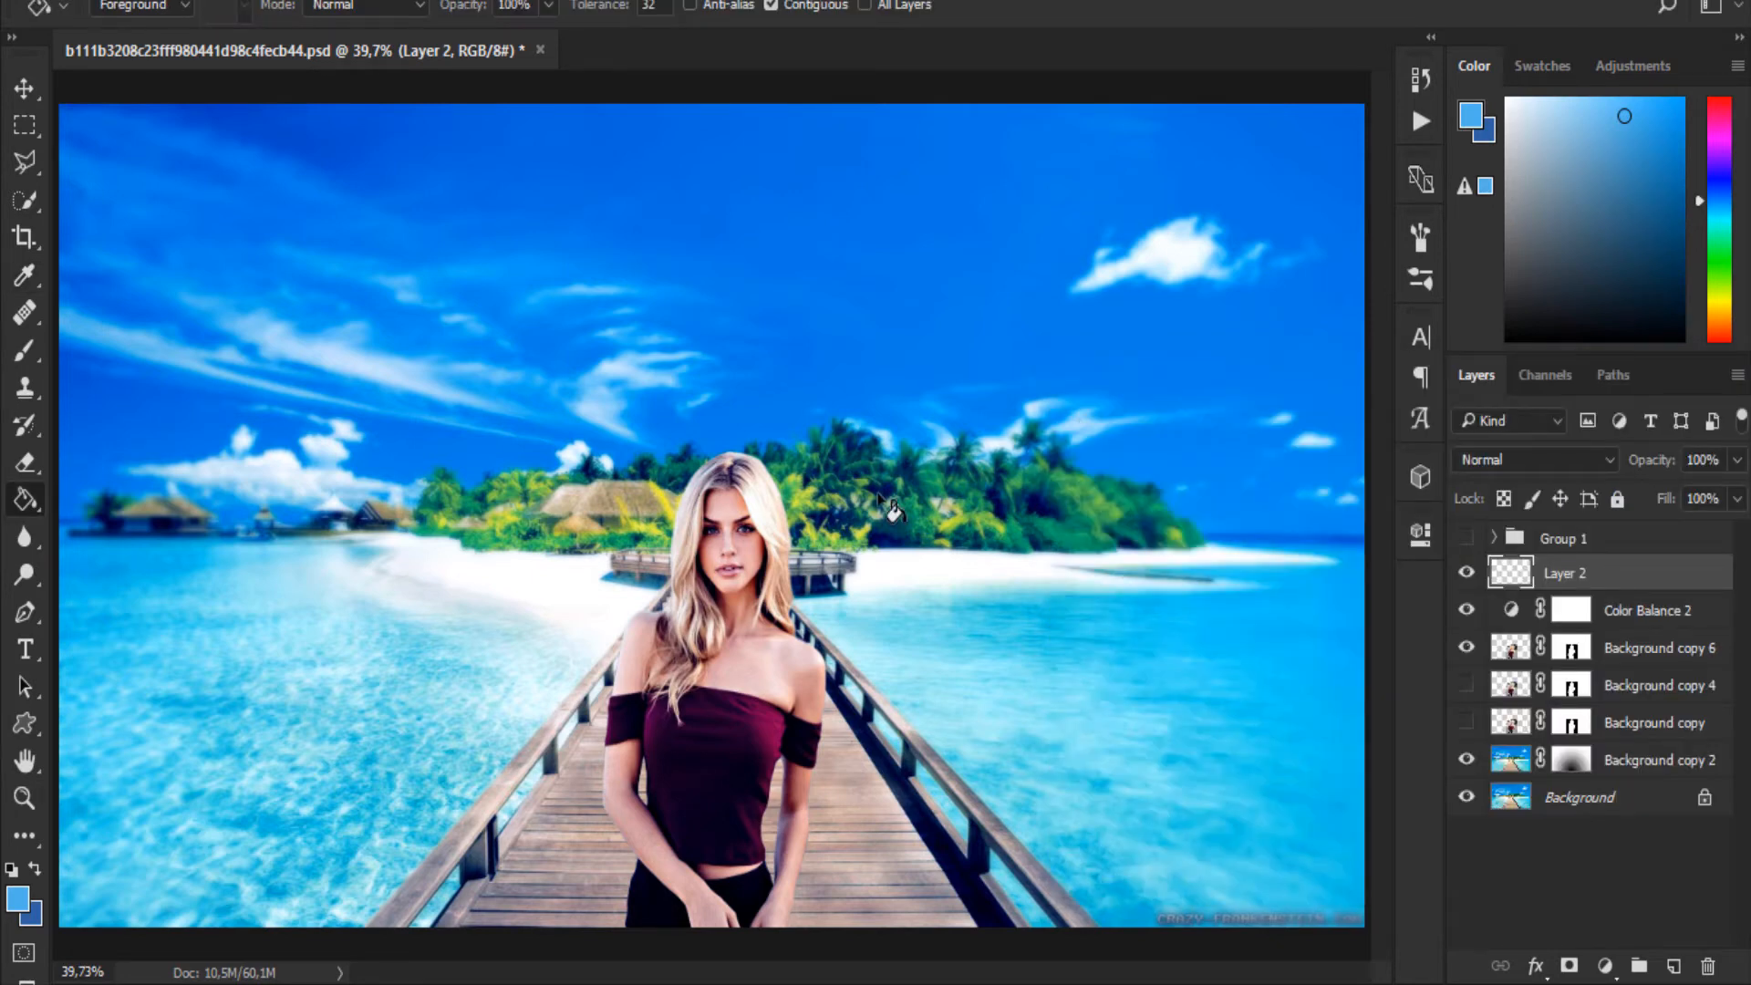
click(894, 510)
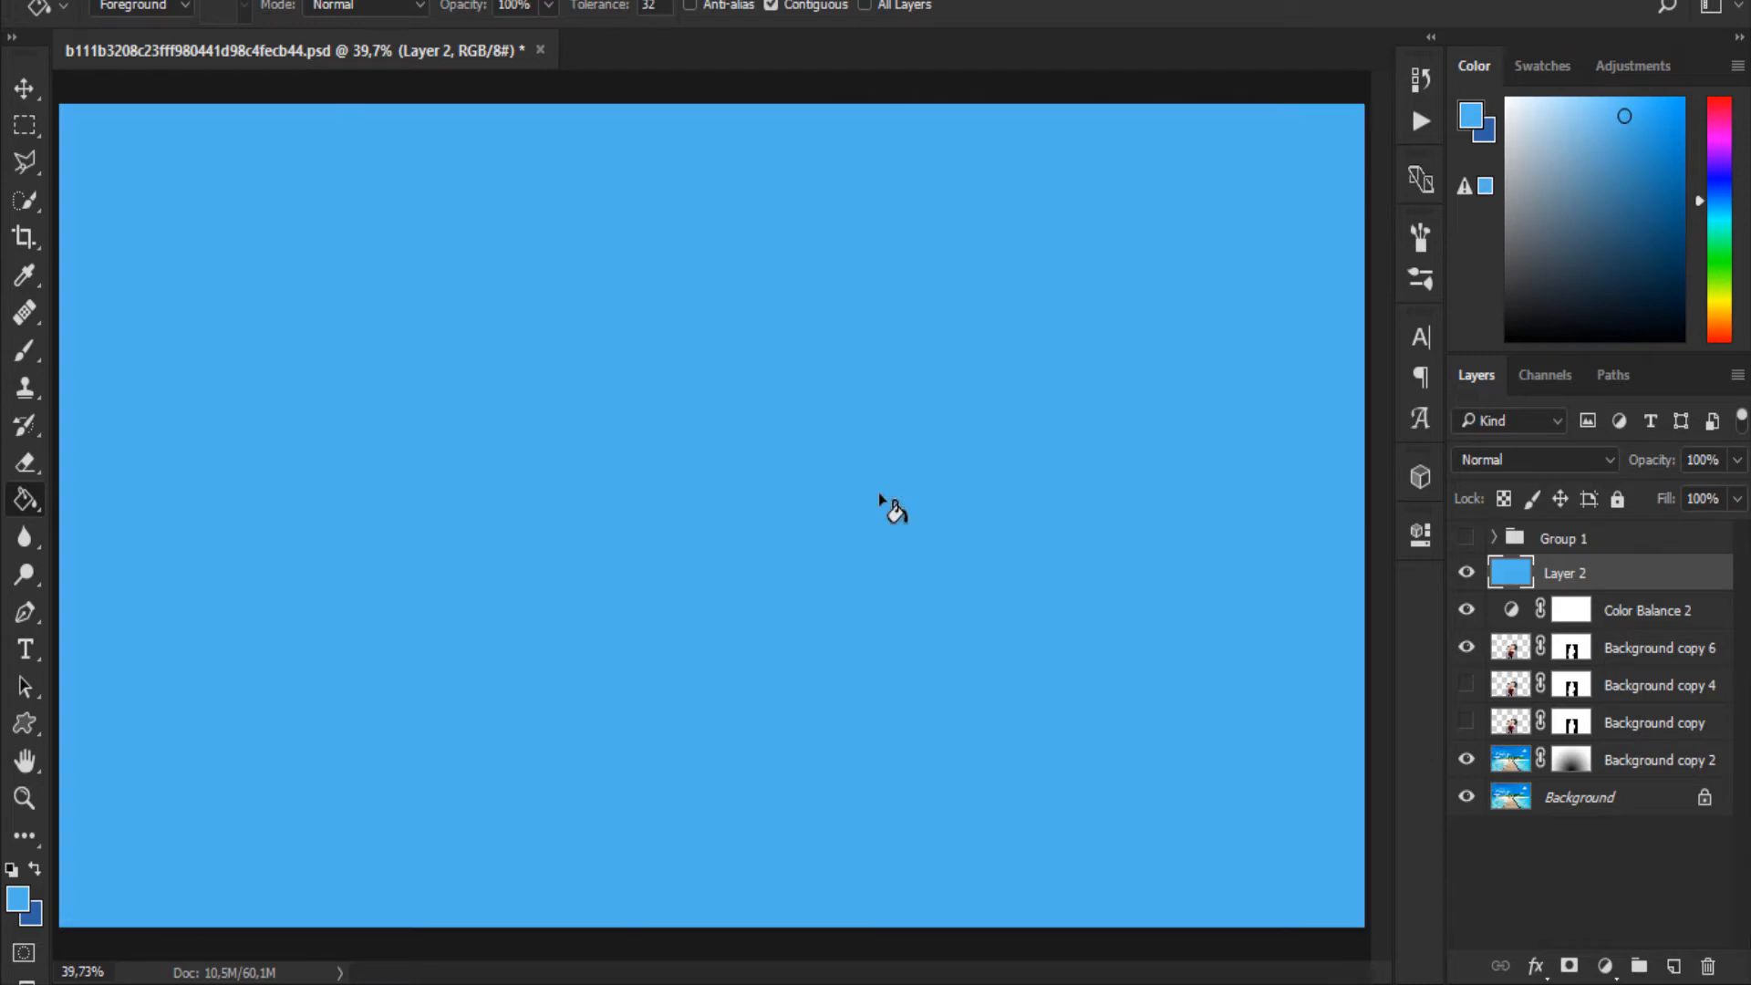
- Set the blue fill layer's opacity to 50% and its blending mode to Lighten
click(1704, 459)
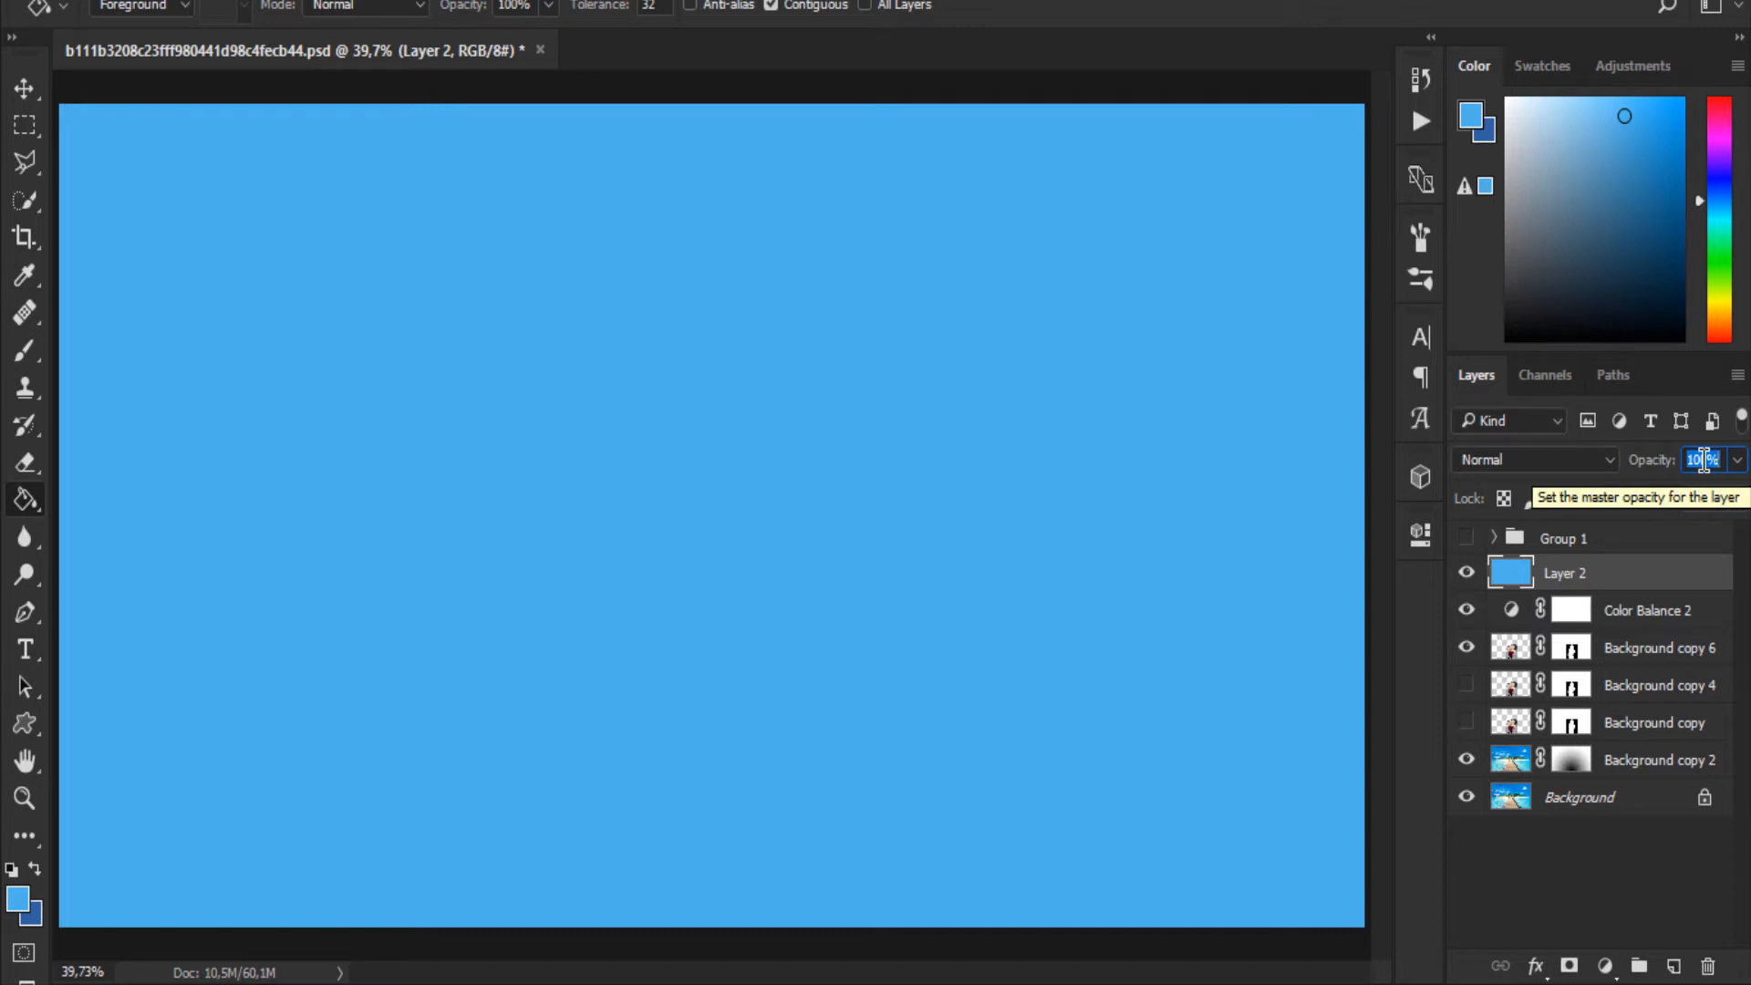
text(50)
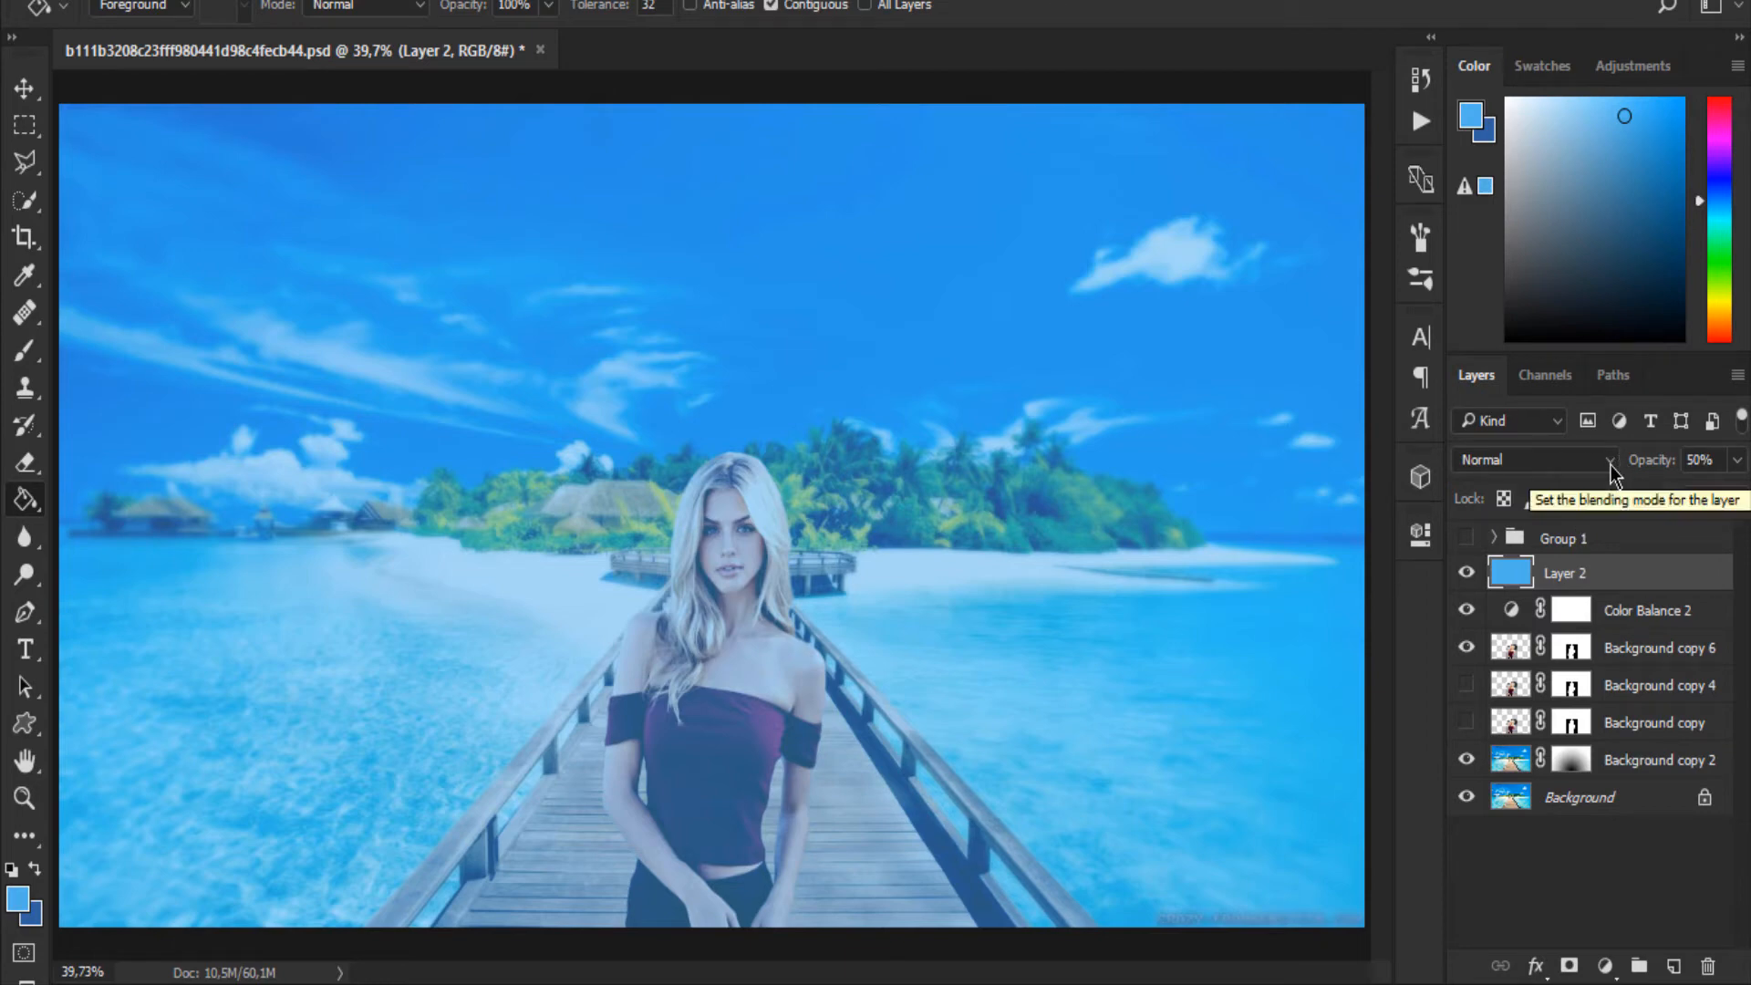
click(1611, 465)
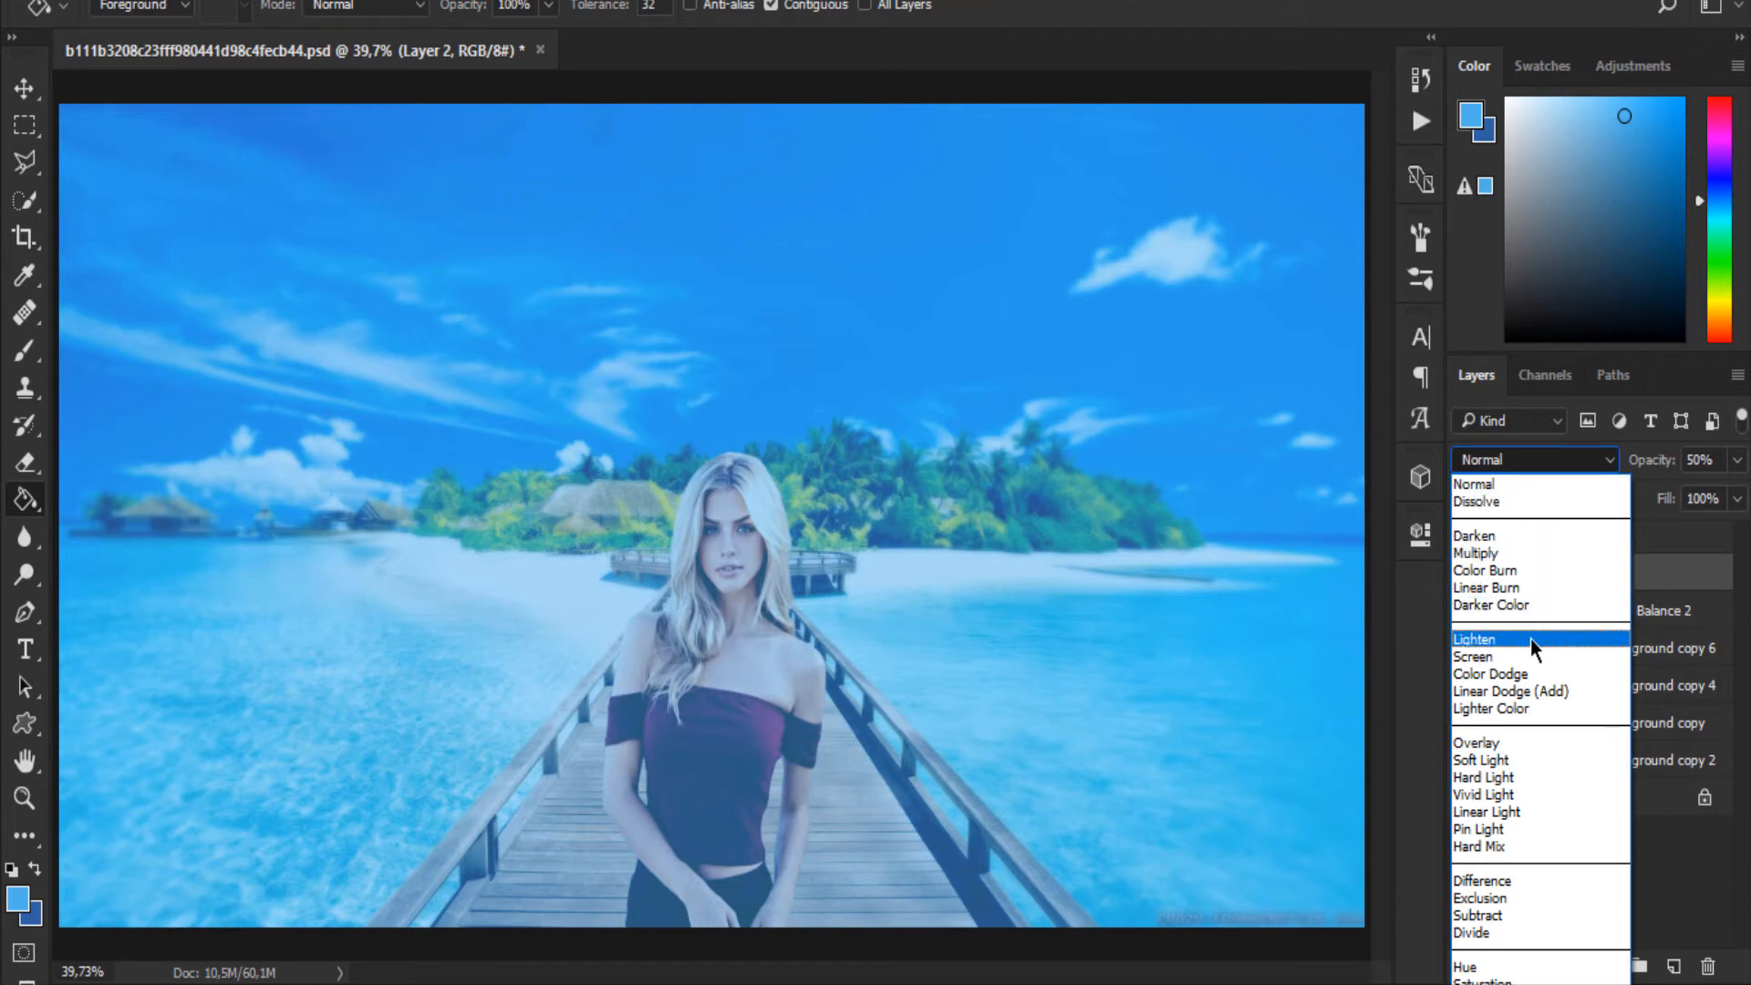
click(1531, 639)
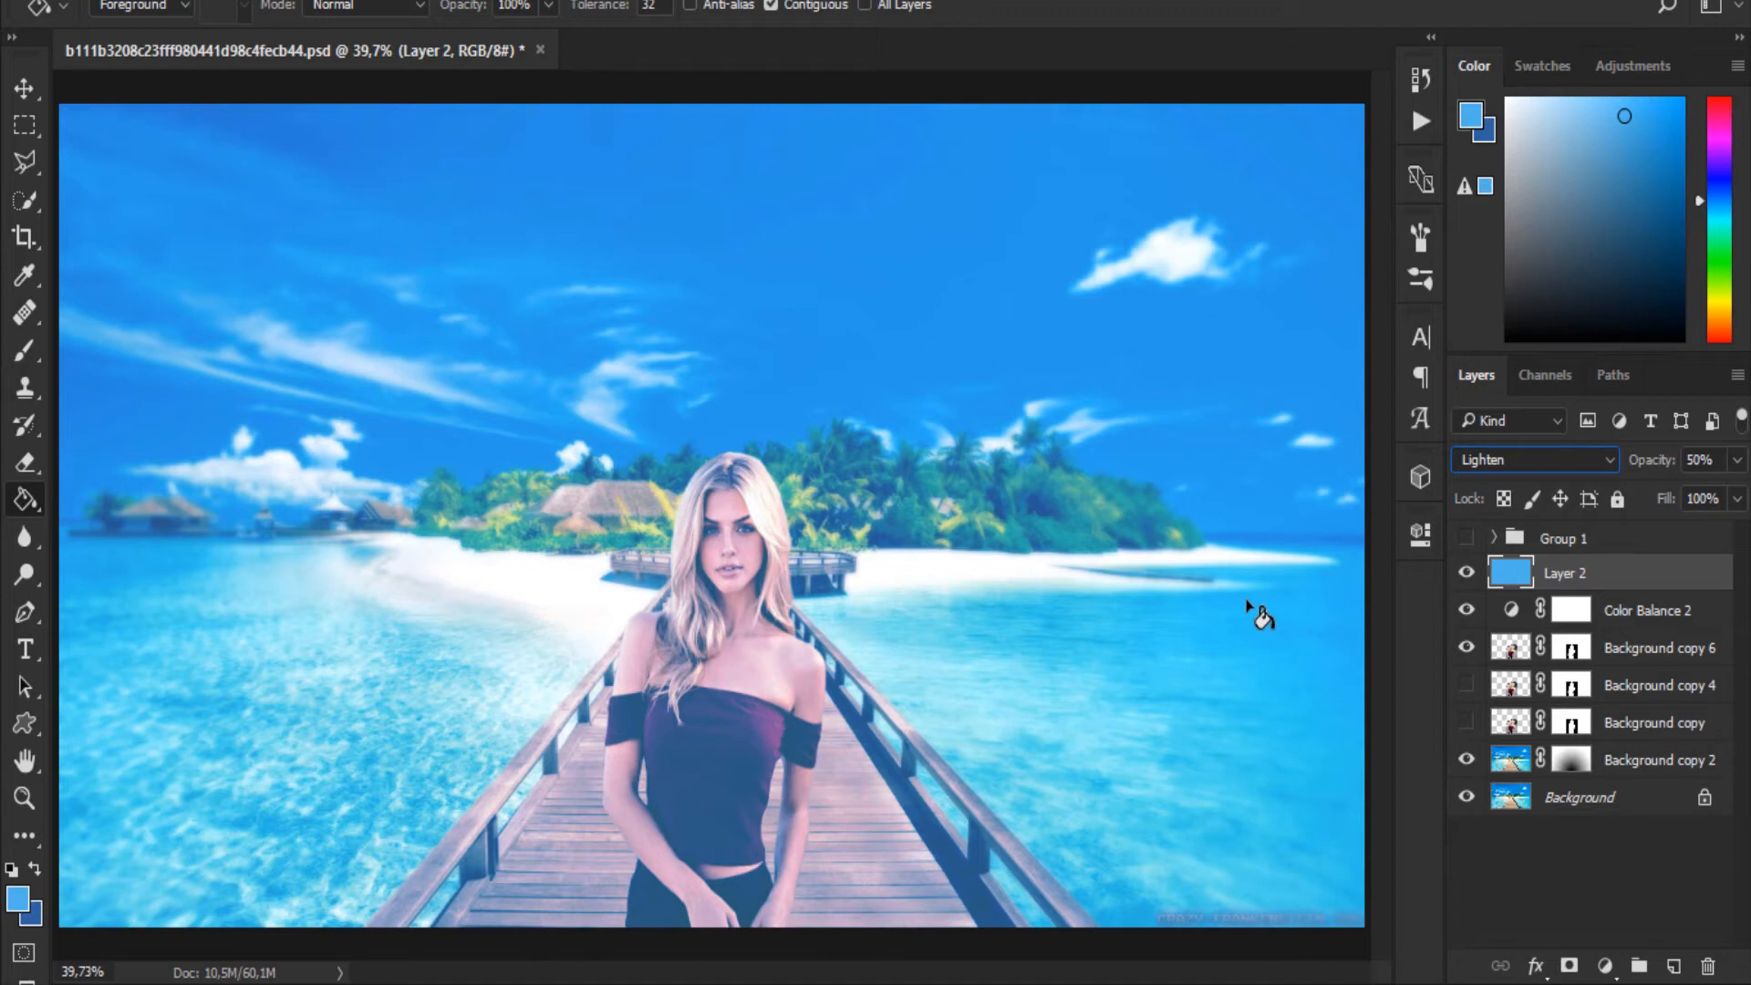
- Try Color Dodge, Soft Light, Vivid Light and other blending modes on the blue fill layer, and settle on Subtract
click(1524, 461)
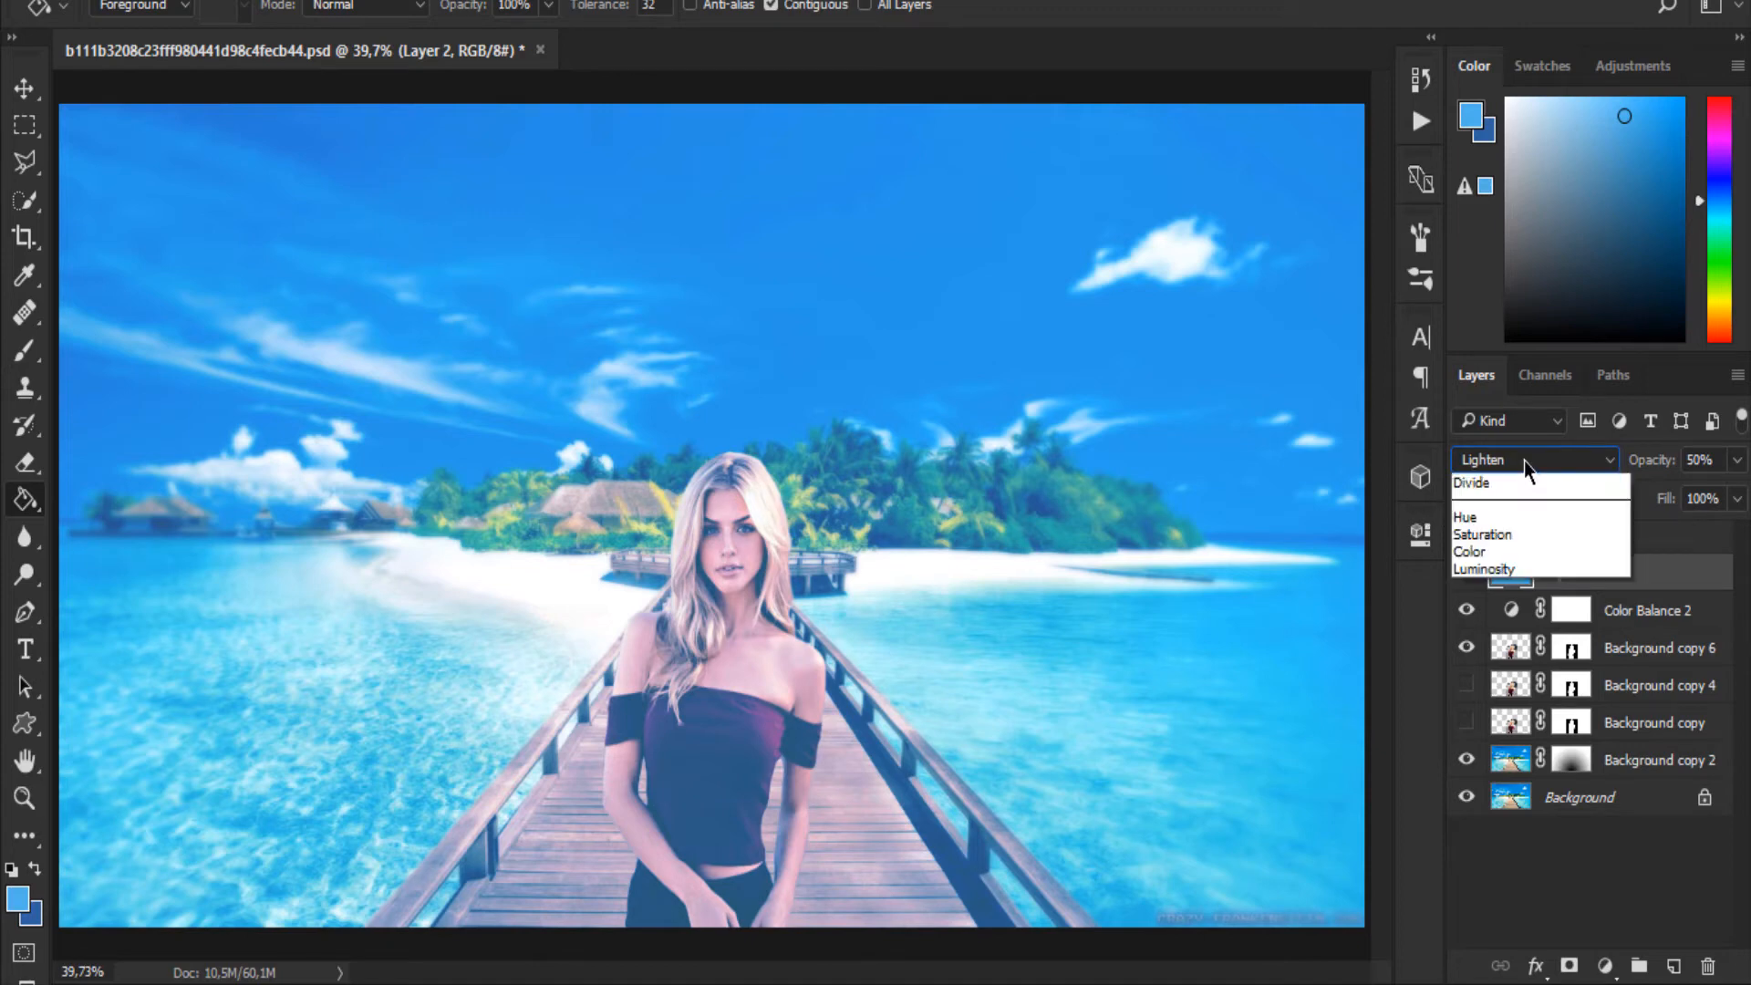
click(1485, 675)
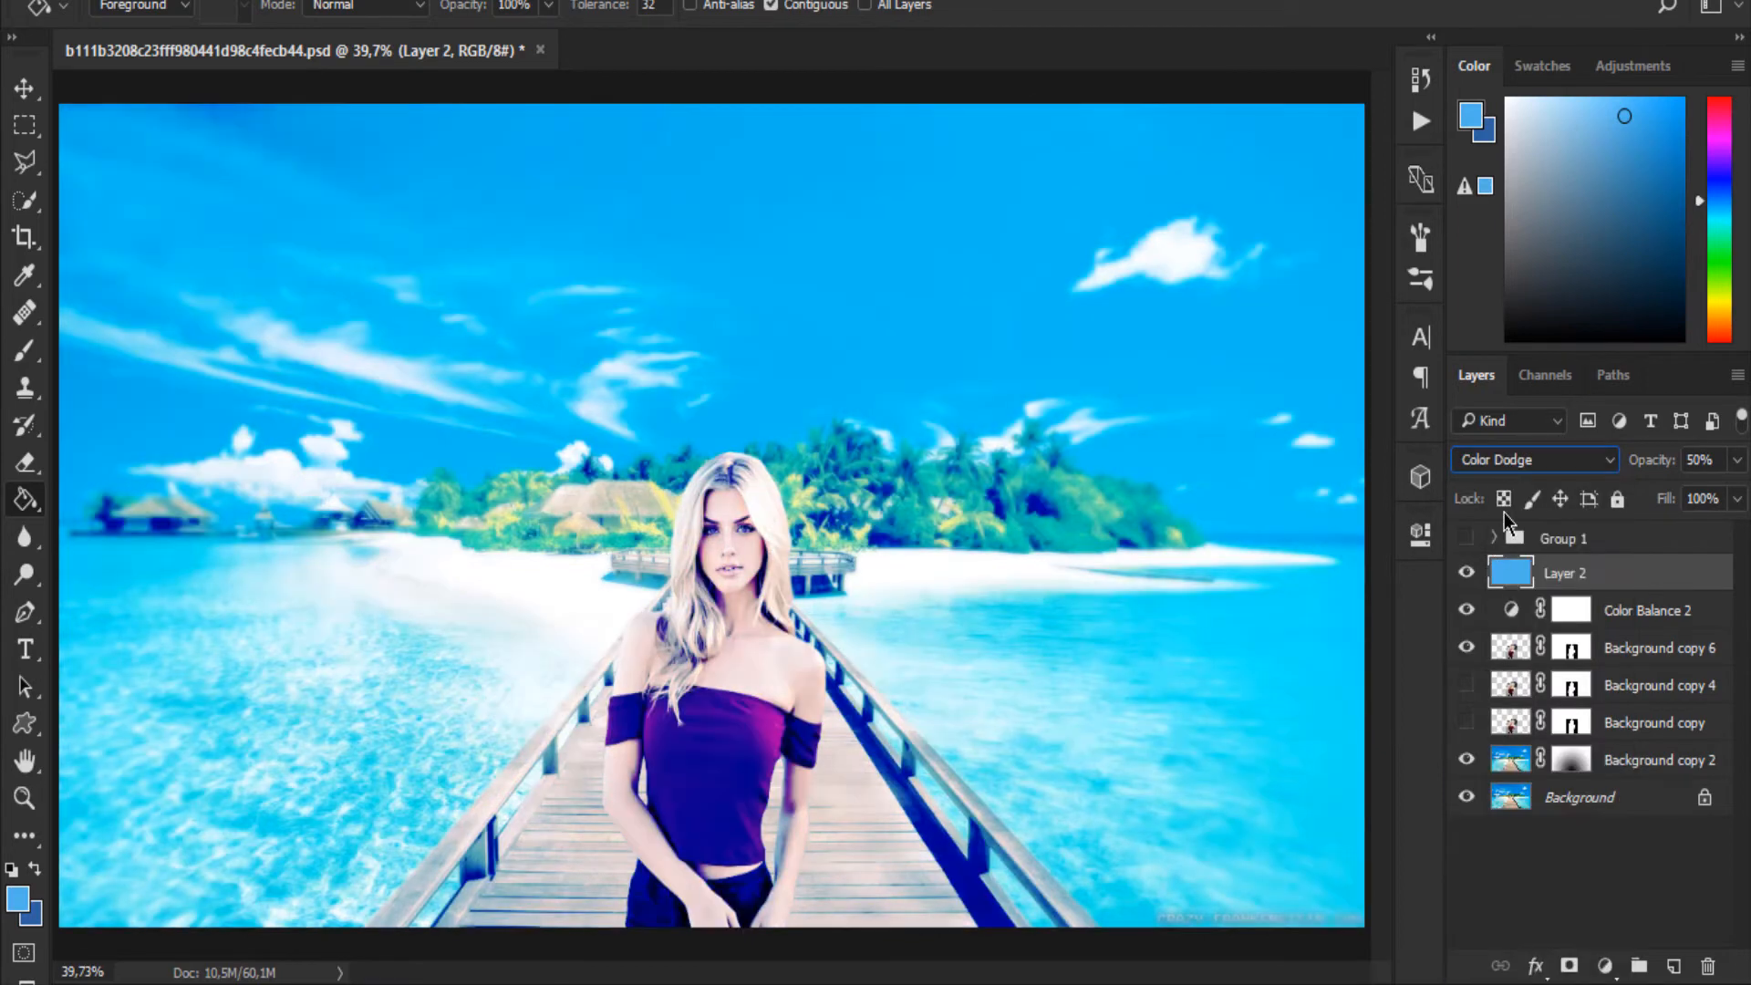
click(1520, 462)
click(1496, 743)
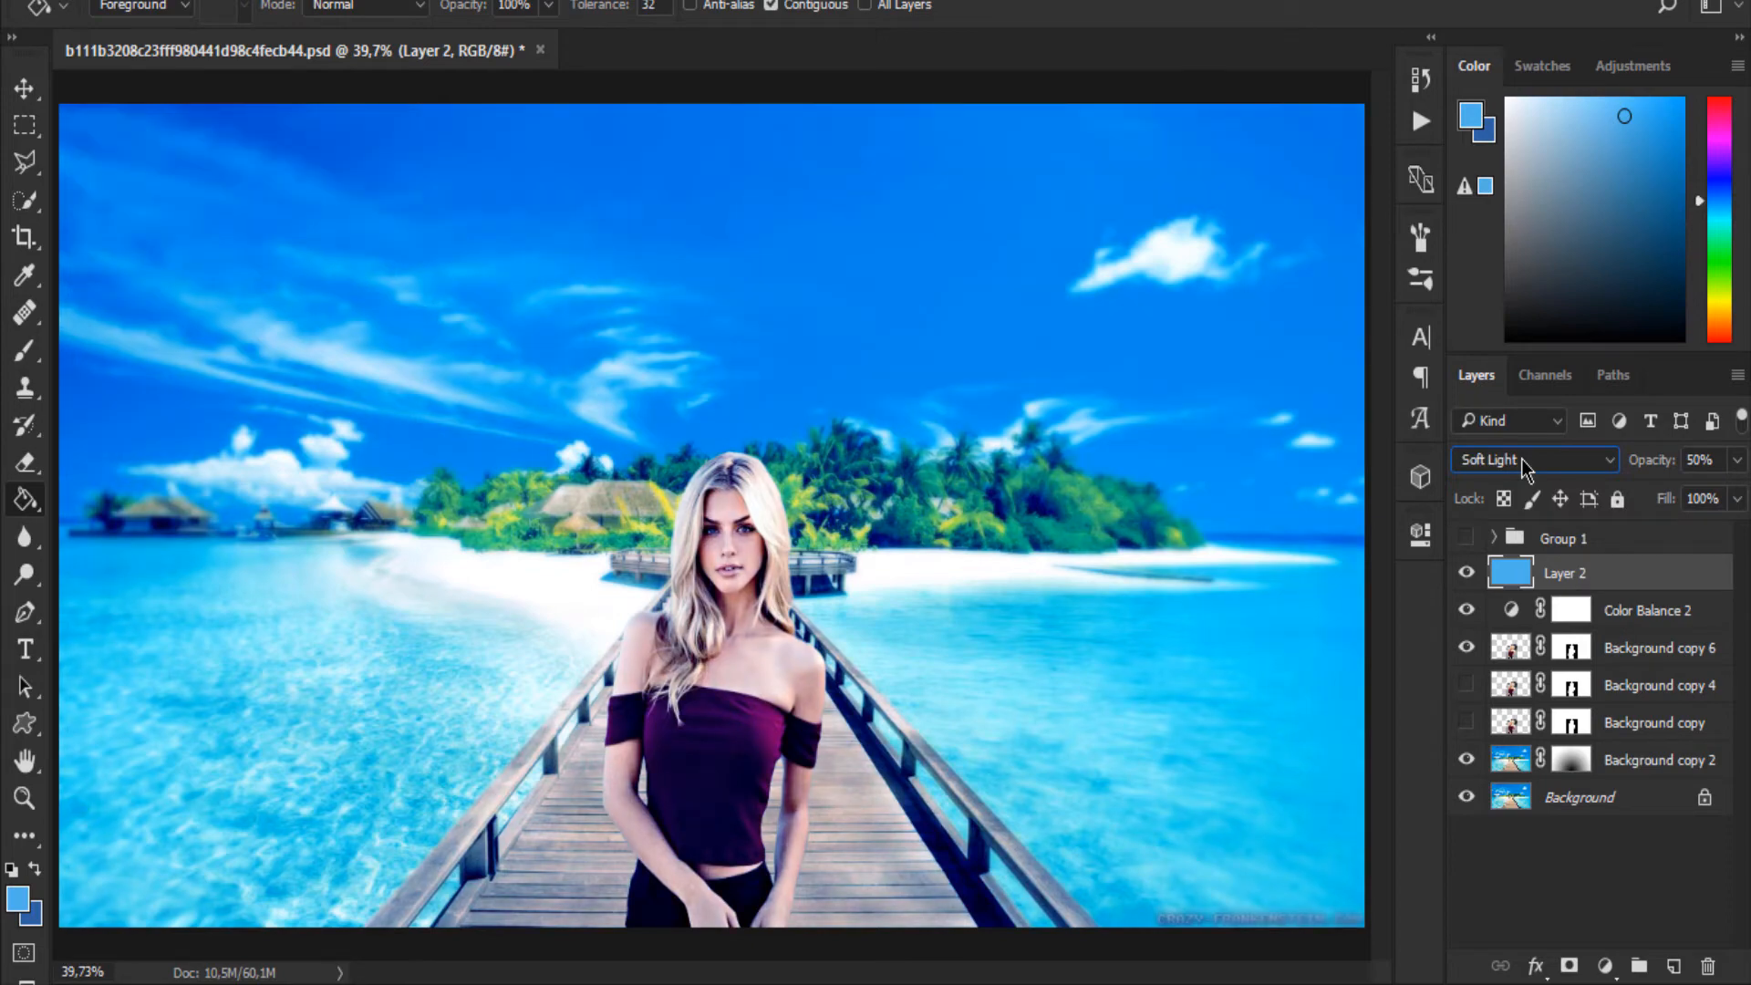
scroll(1525, 465, down, 1)
scroll(1525, 465, down, 3)
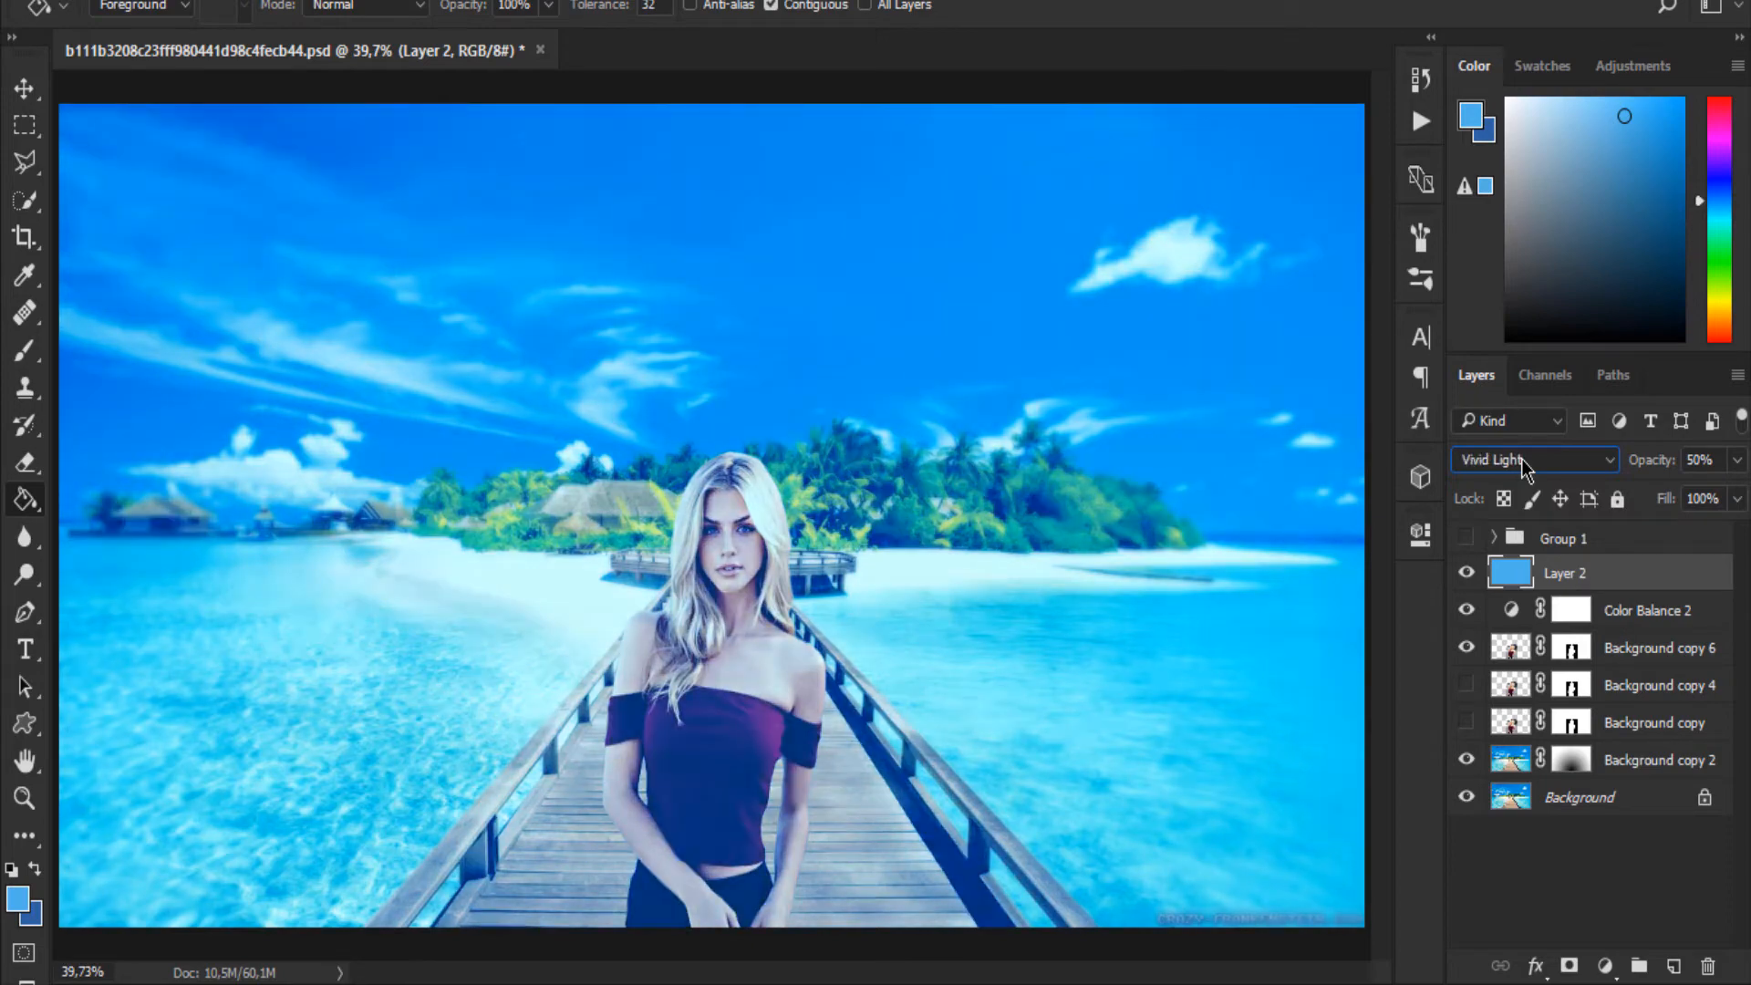
scroll(1522, 466, down, 4)
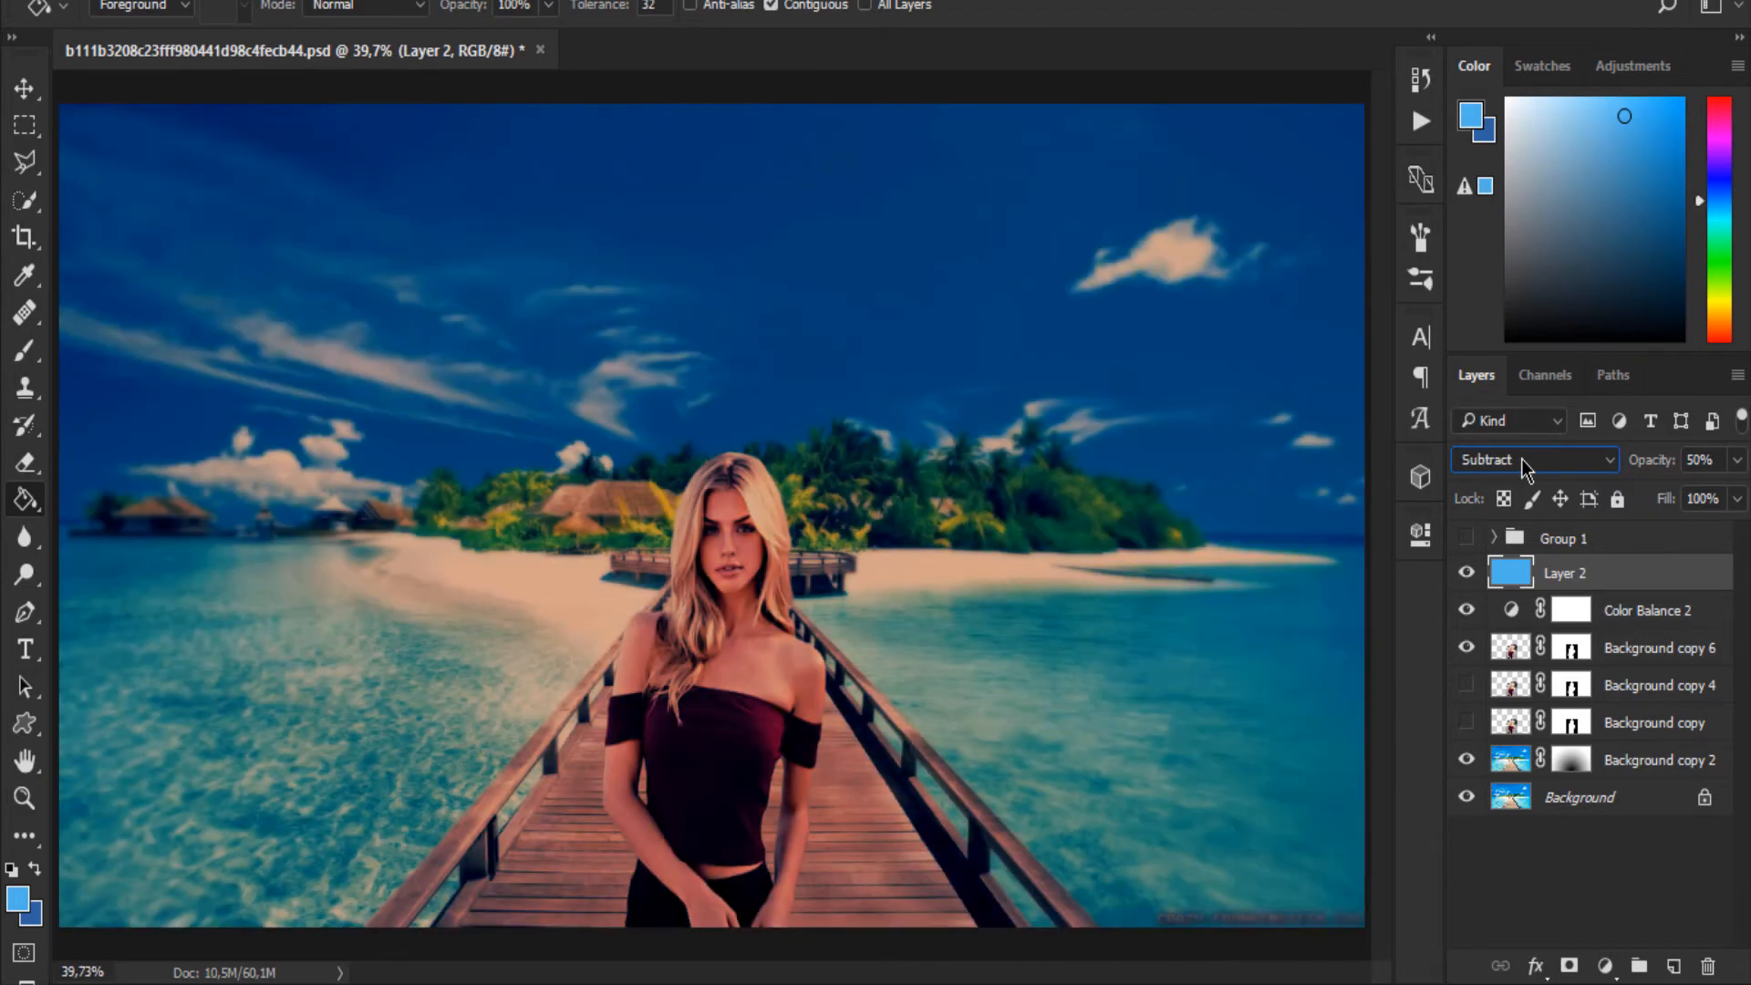
scroll(1521, 458, down, 1)
scroll(1521, 458, up, 1)
scroll(1522, 458, down, 1)
scroll(1522, 458, up, 1)
- Set the blue fill layer's opacity to 25%
click(1698, 461)
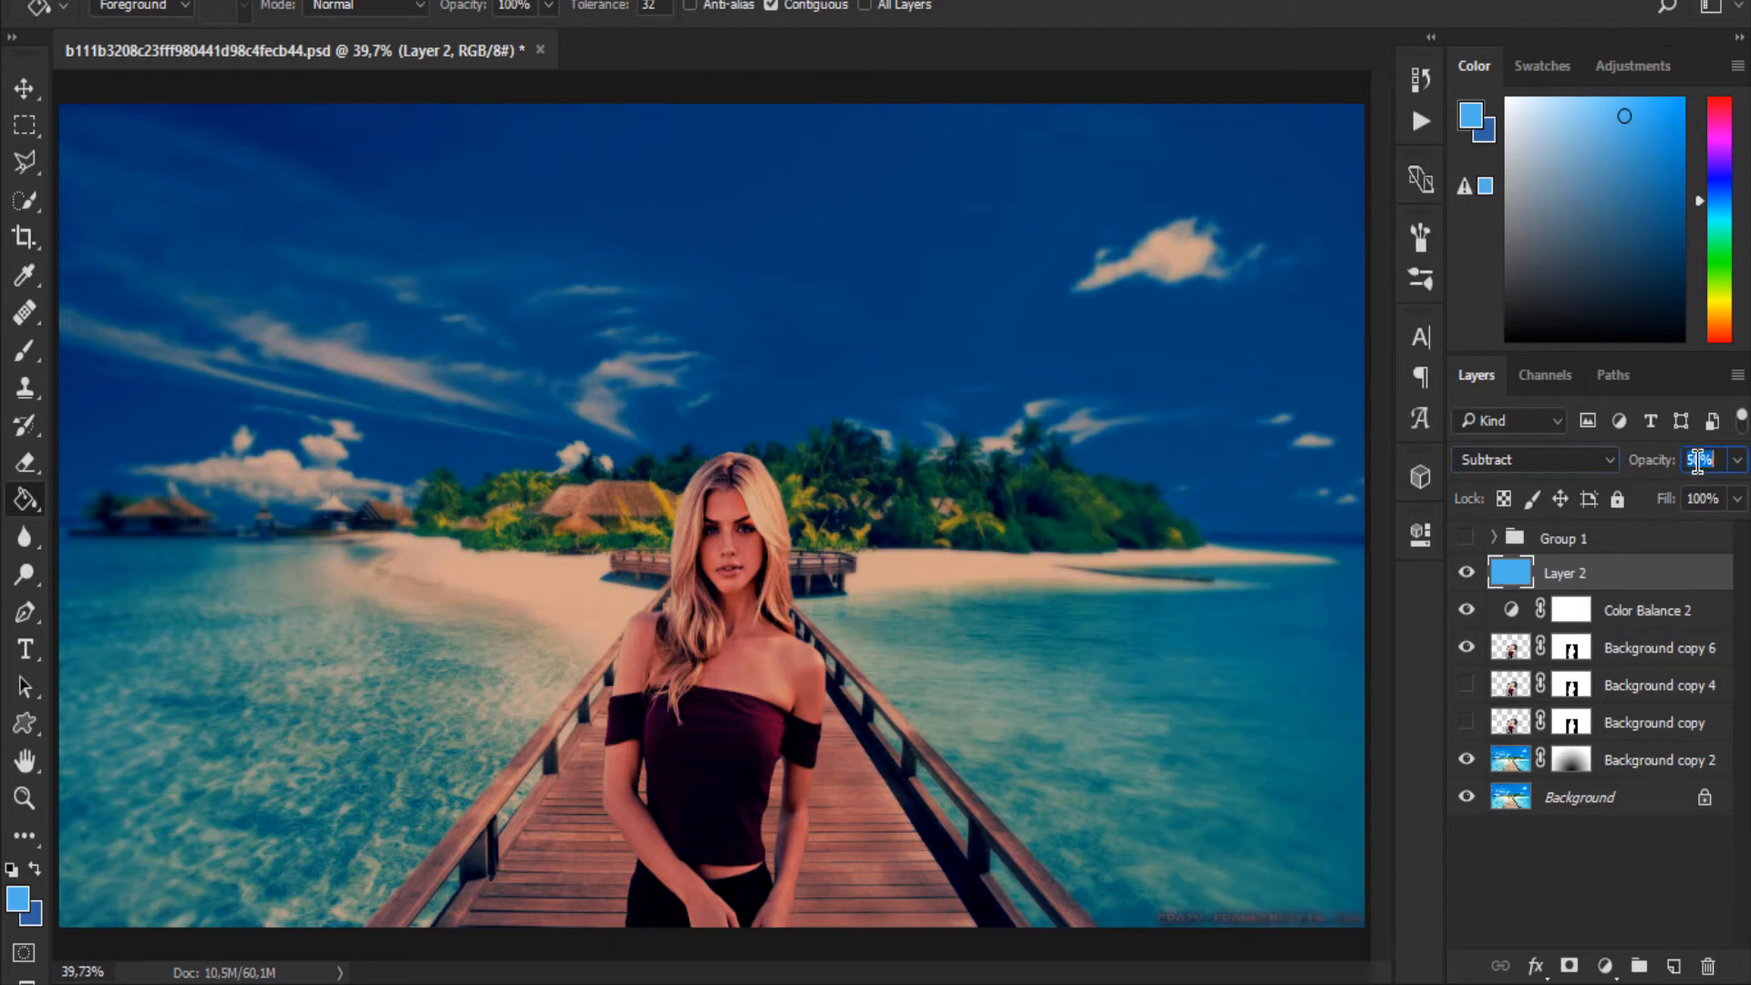
text(2)
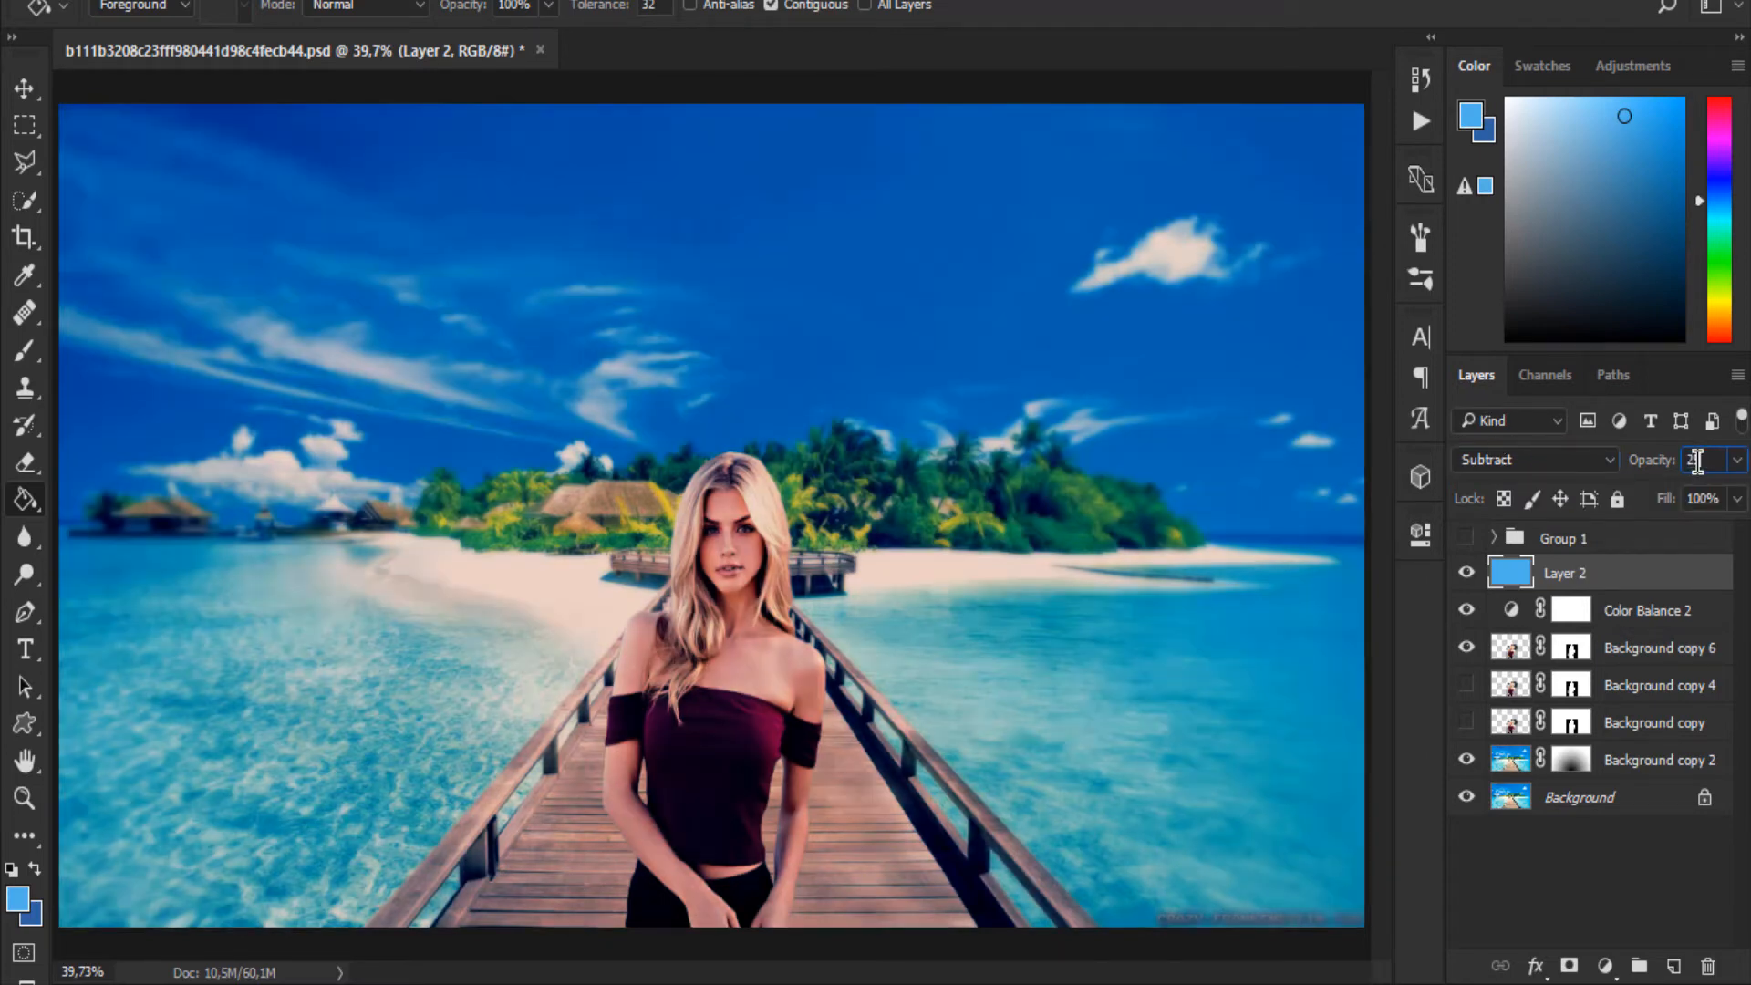
key(Return)
- Compare the picture with and without the blue fill layer and the Color Balance adjustment, leaving both visible
click(1466, 575)
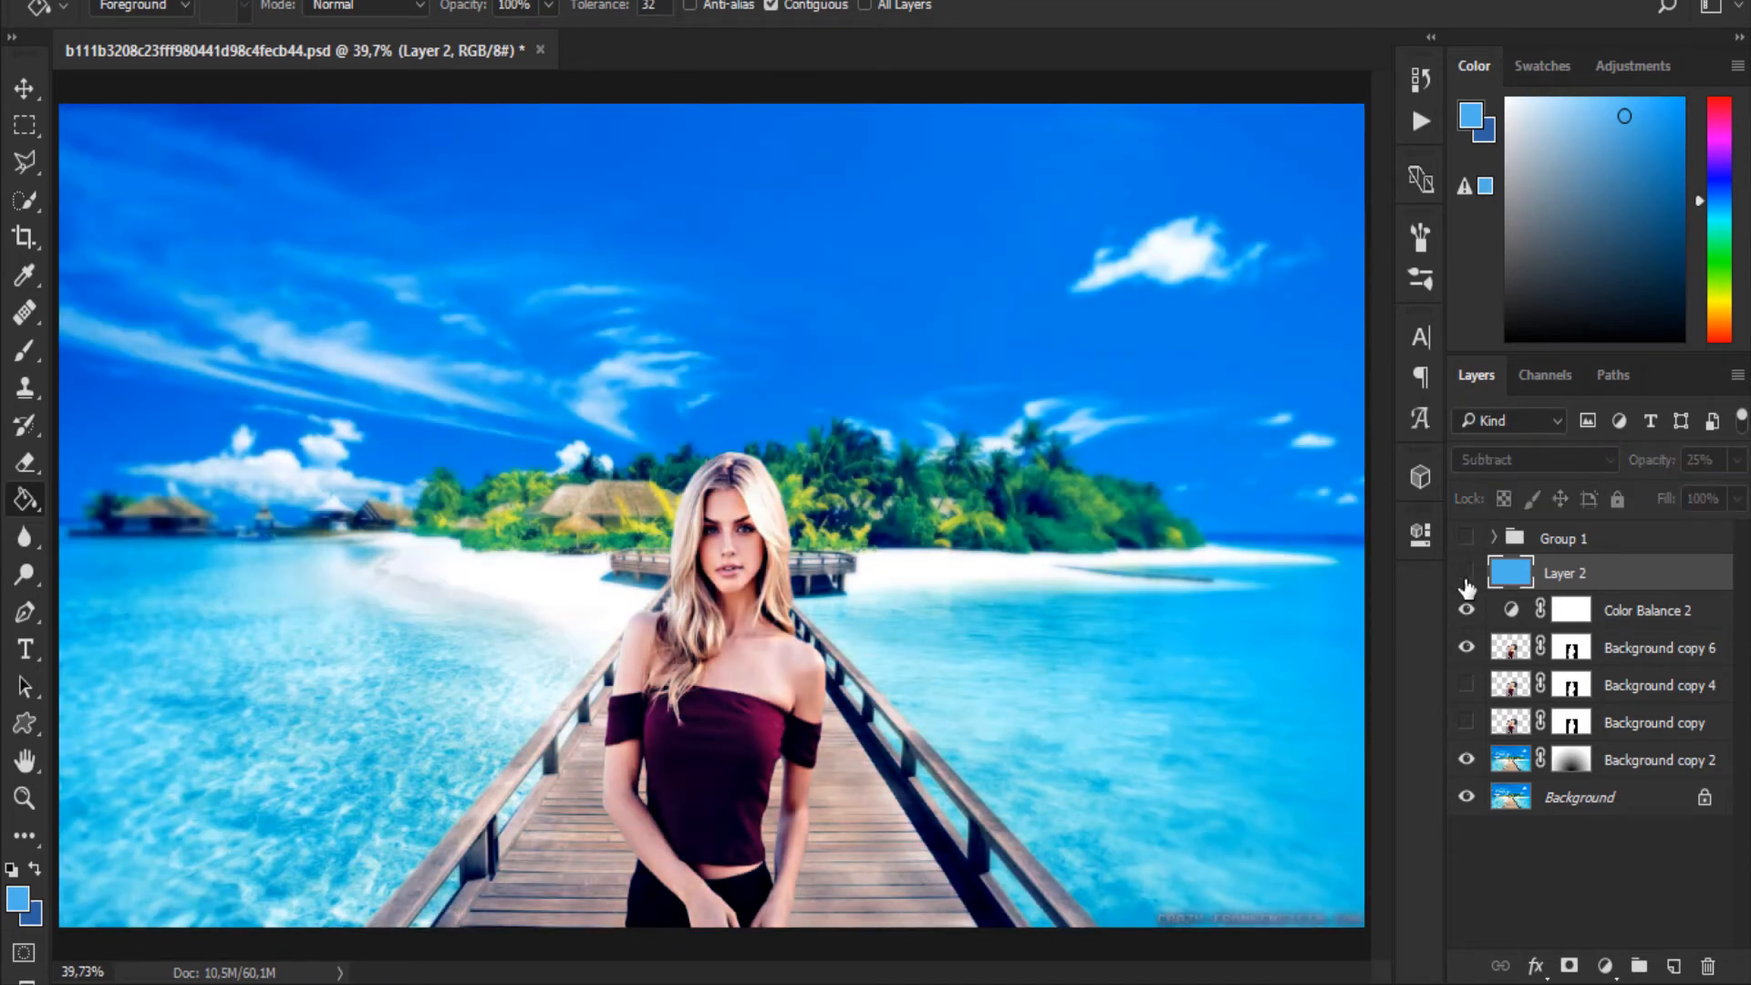
click(1466, 580)
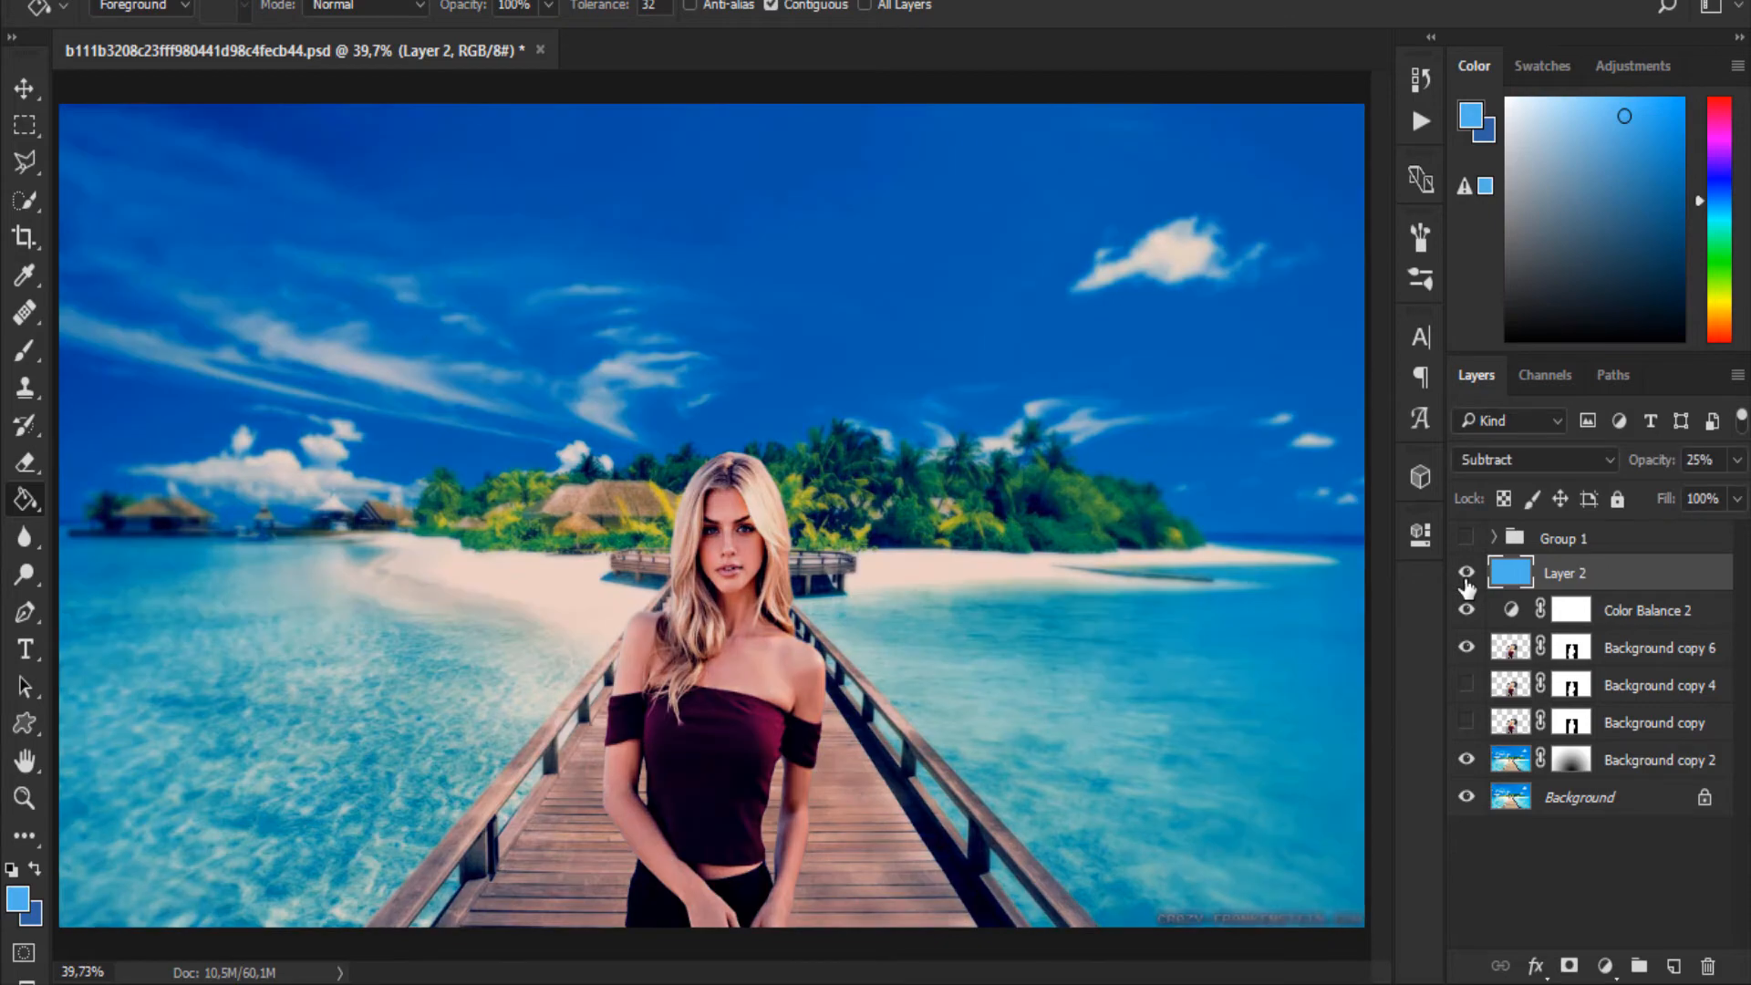
click(1466, 580)
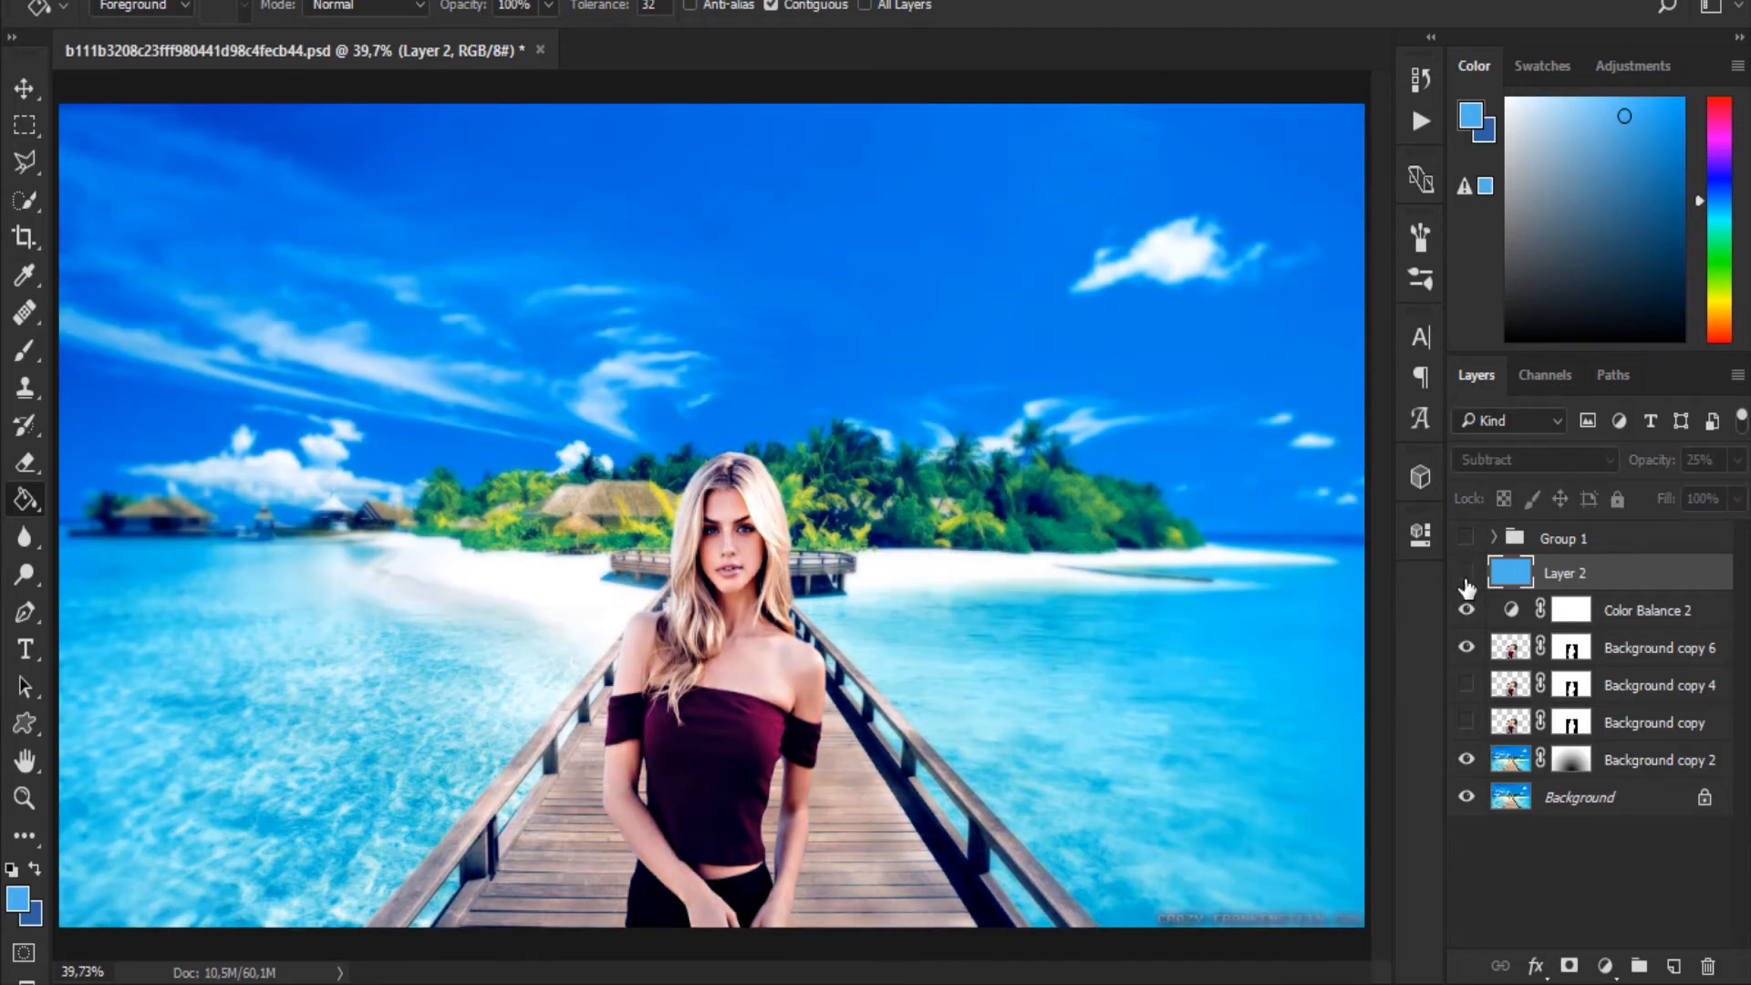
click(1466, 580)
click(1466, 580)
click(1466, 580)
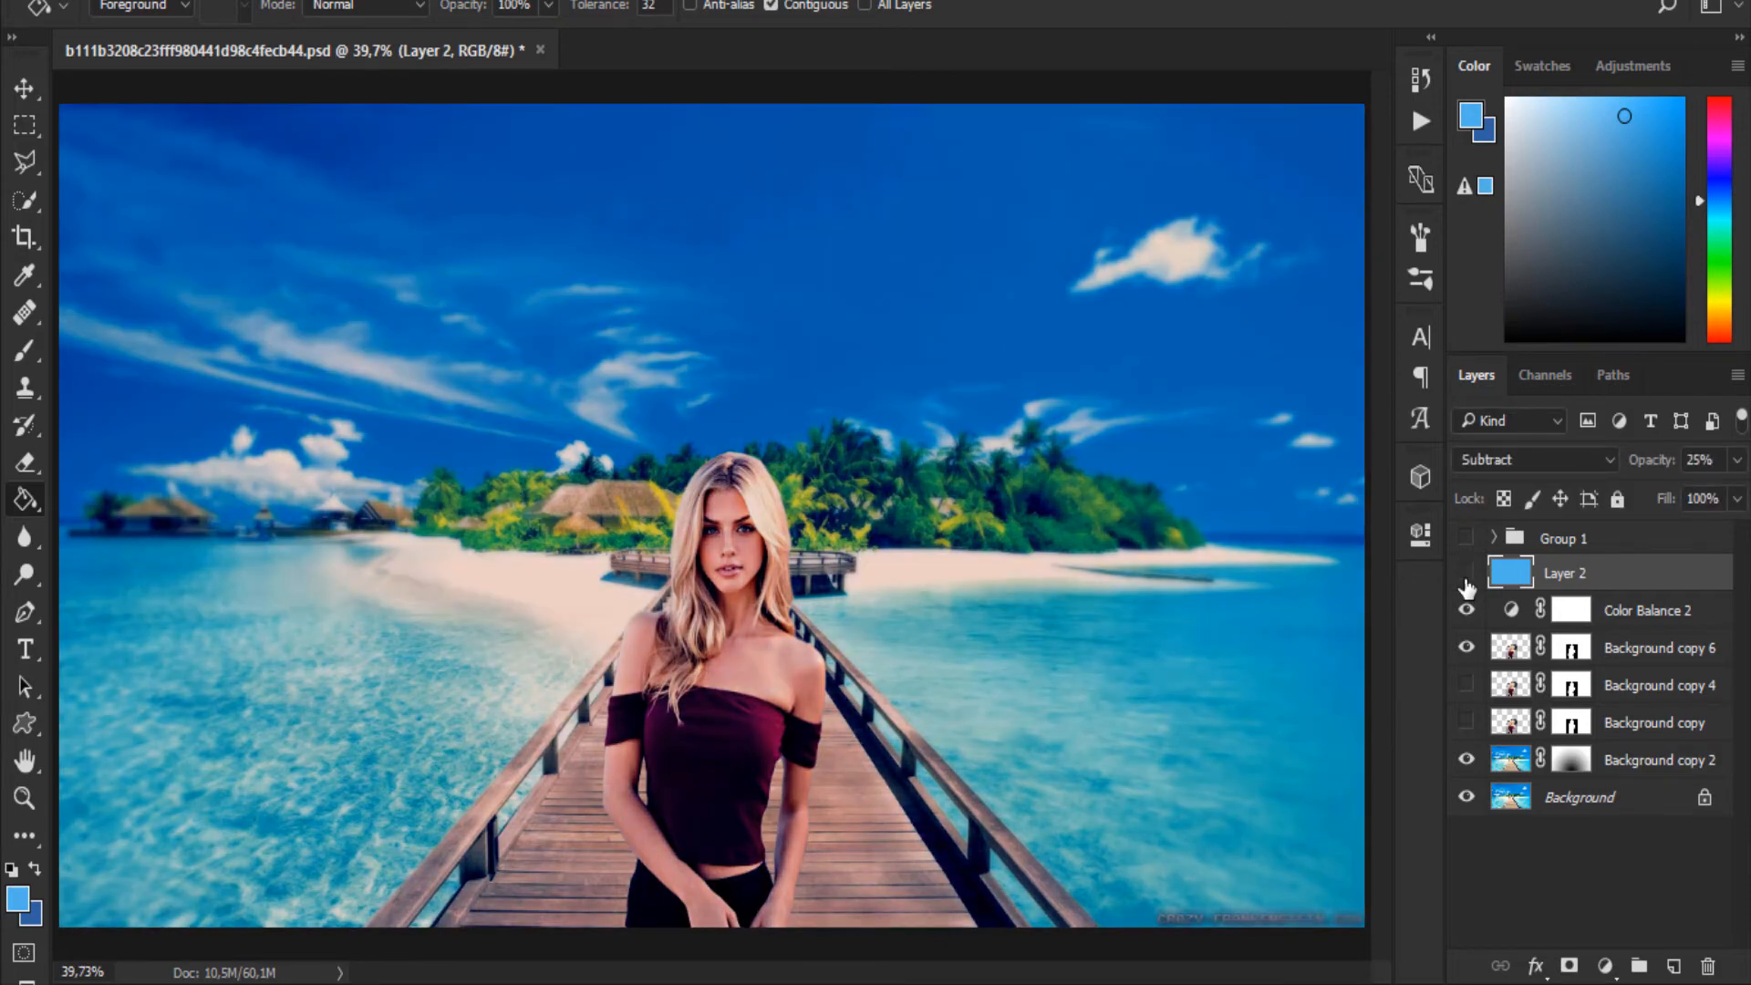
click(1466, 580)
click(1466, 580)
click(1466, 611)
click(1471, 578)
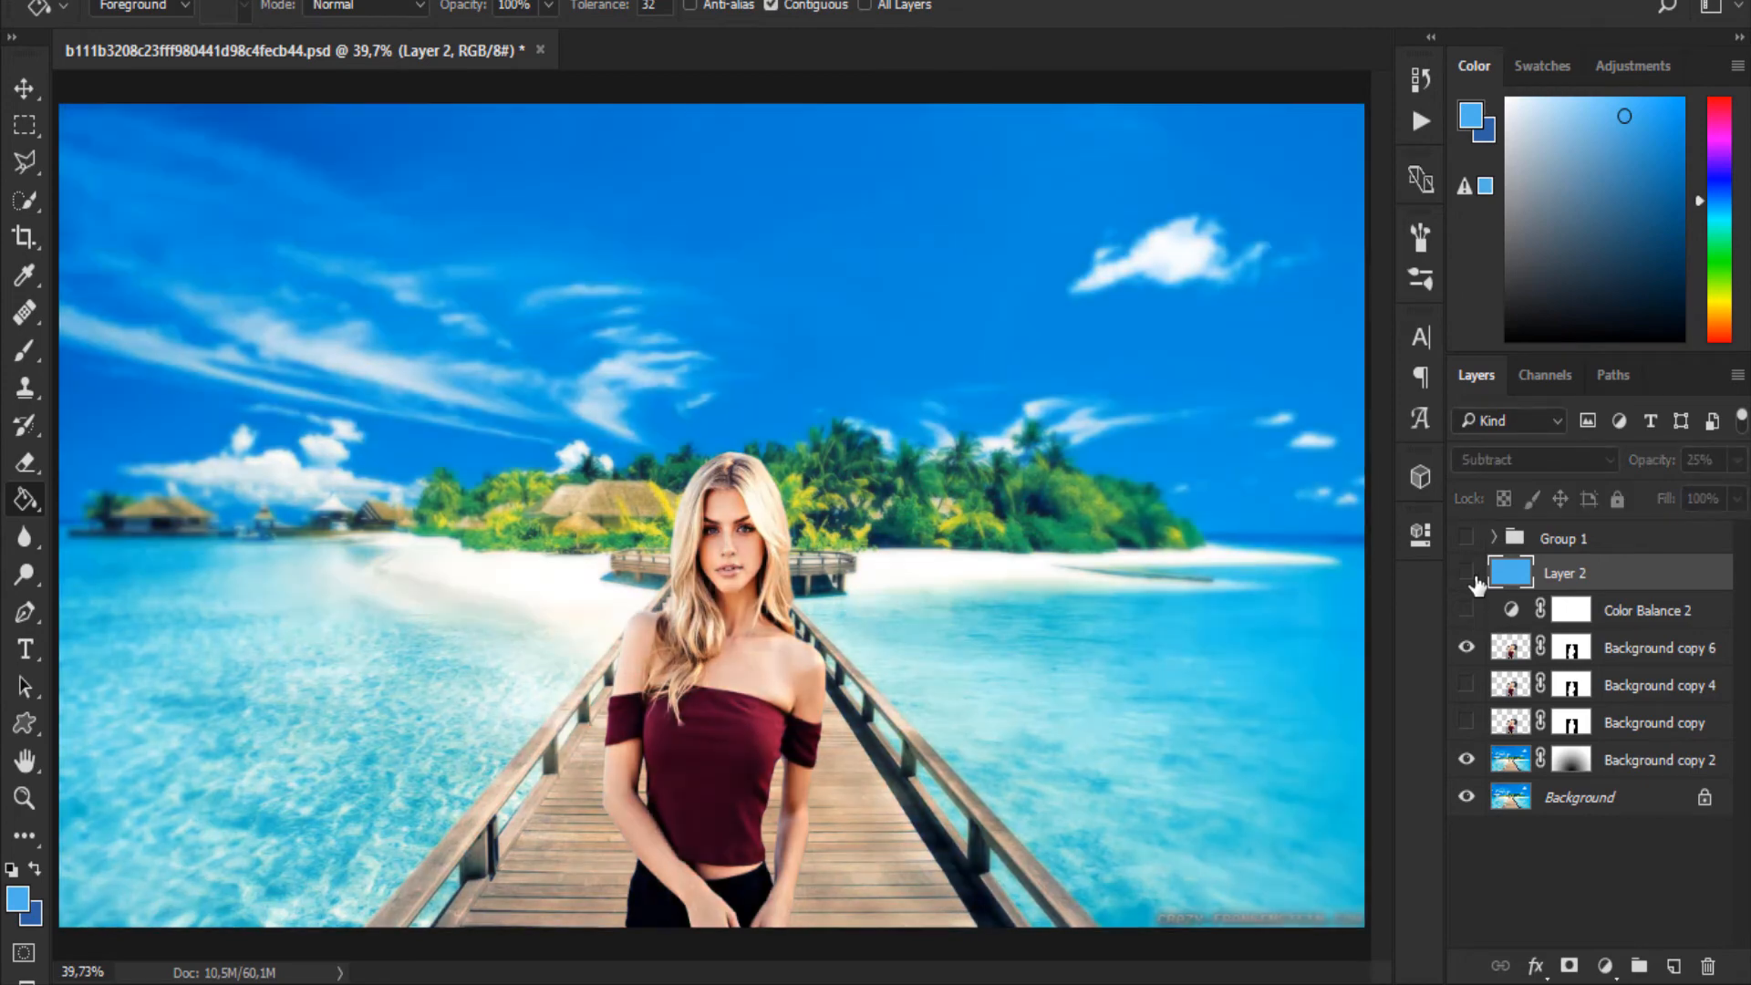
click(1473, 578)
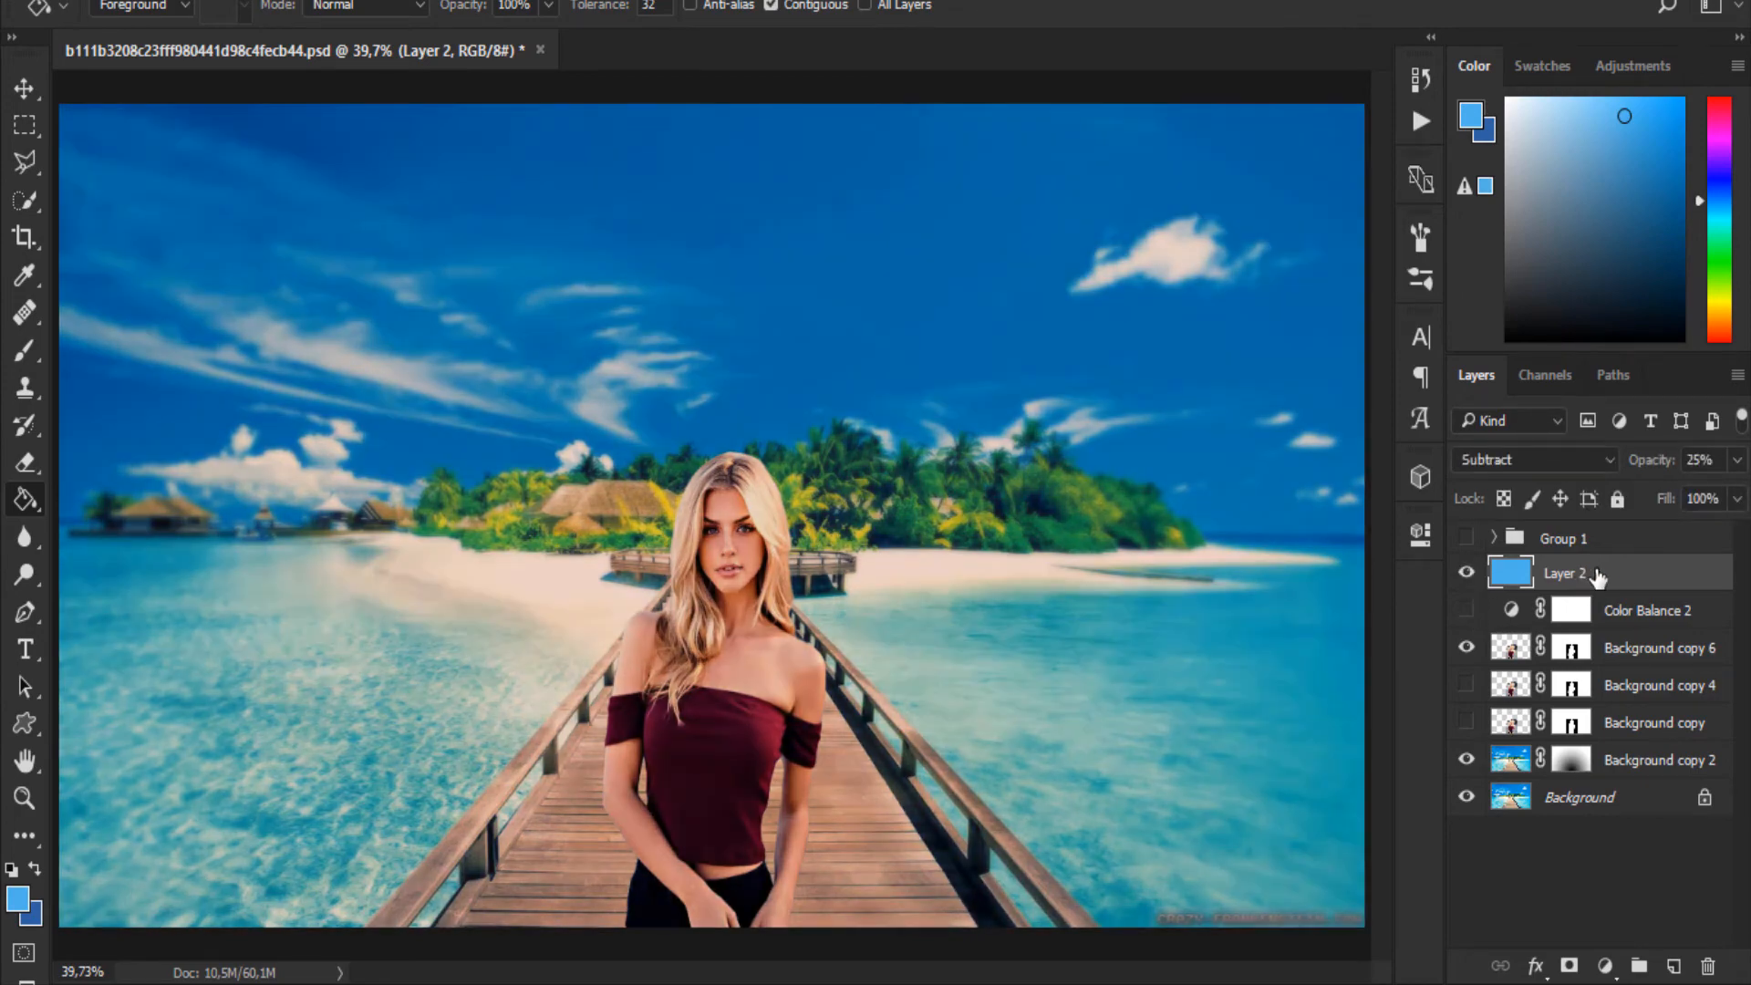
click(1466, 610)
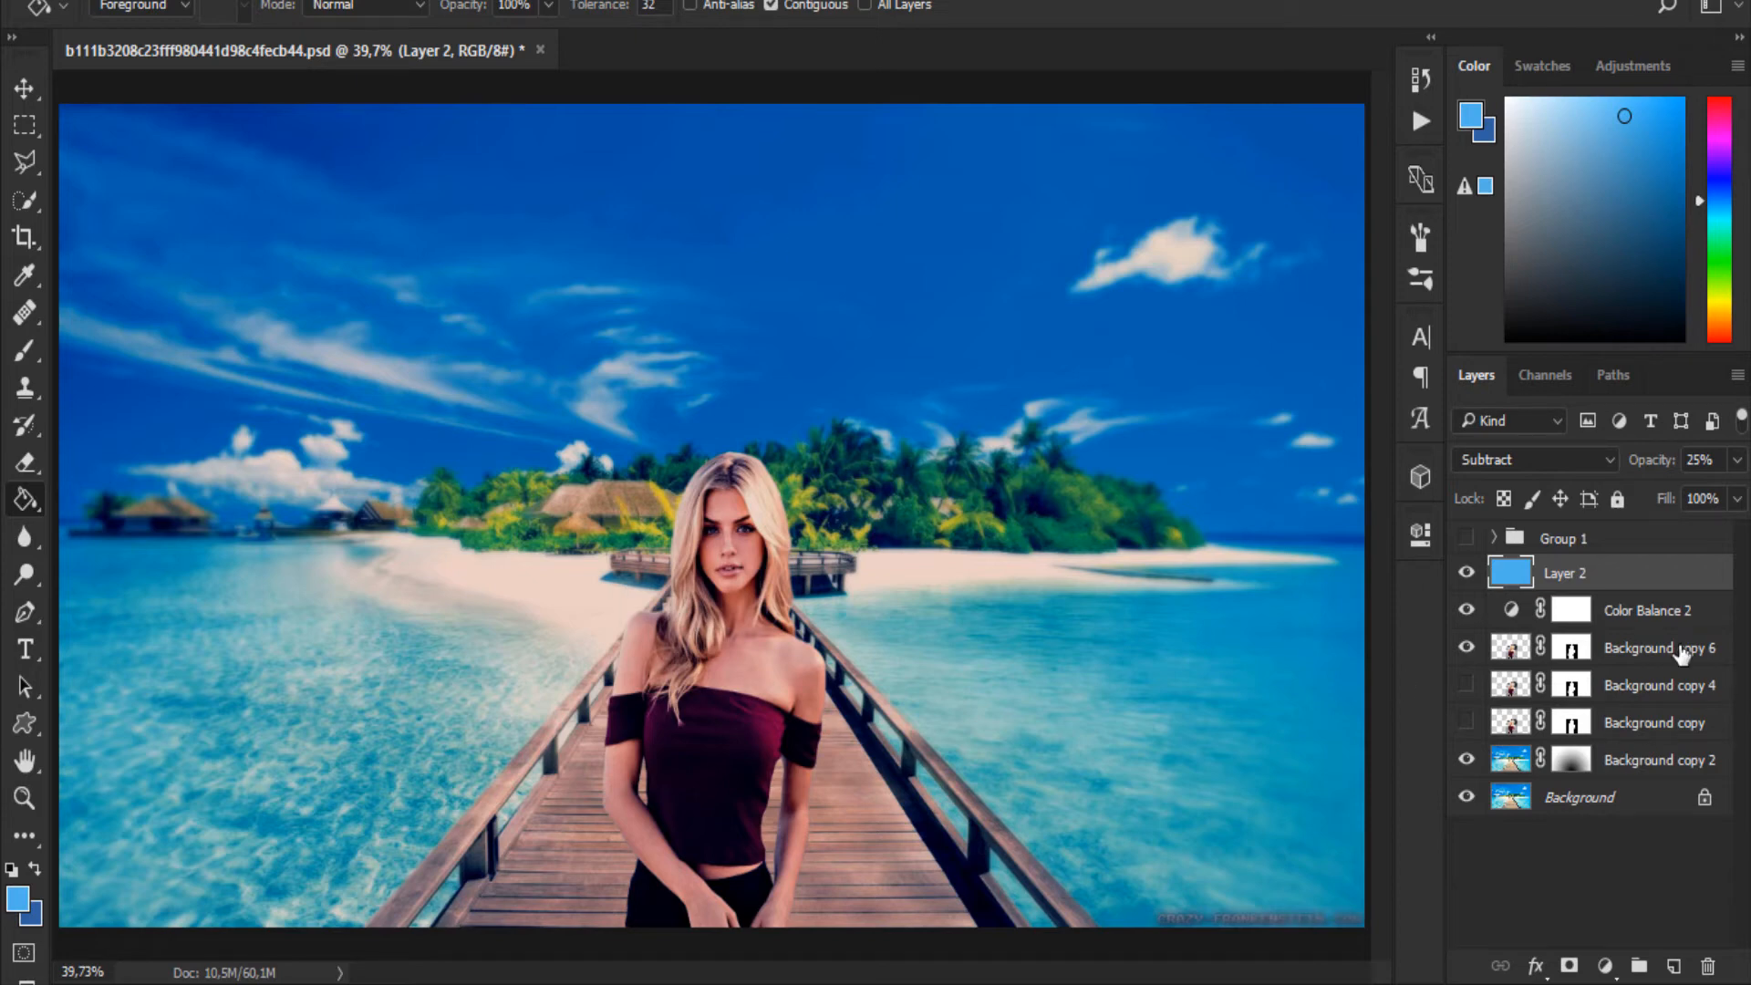
- Clip the Color Balance 2 adjustment to the woman's cut-out layer, Background copy 6
click(1639, 604)
click(1638, 608)
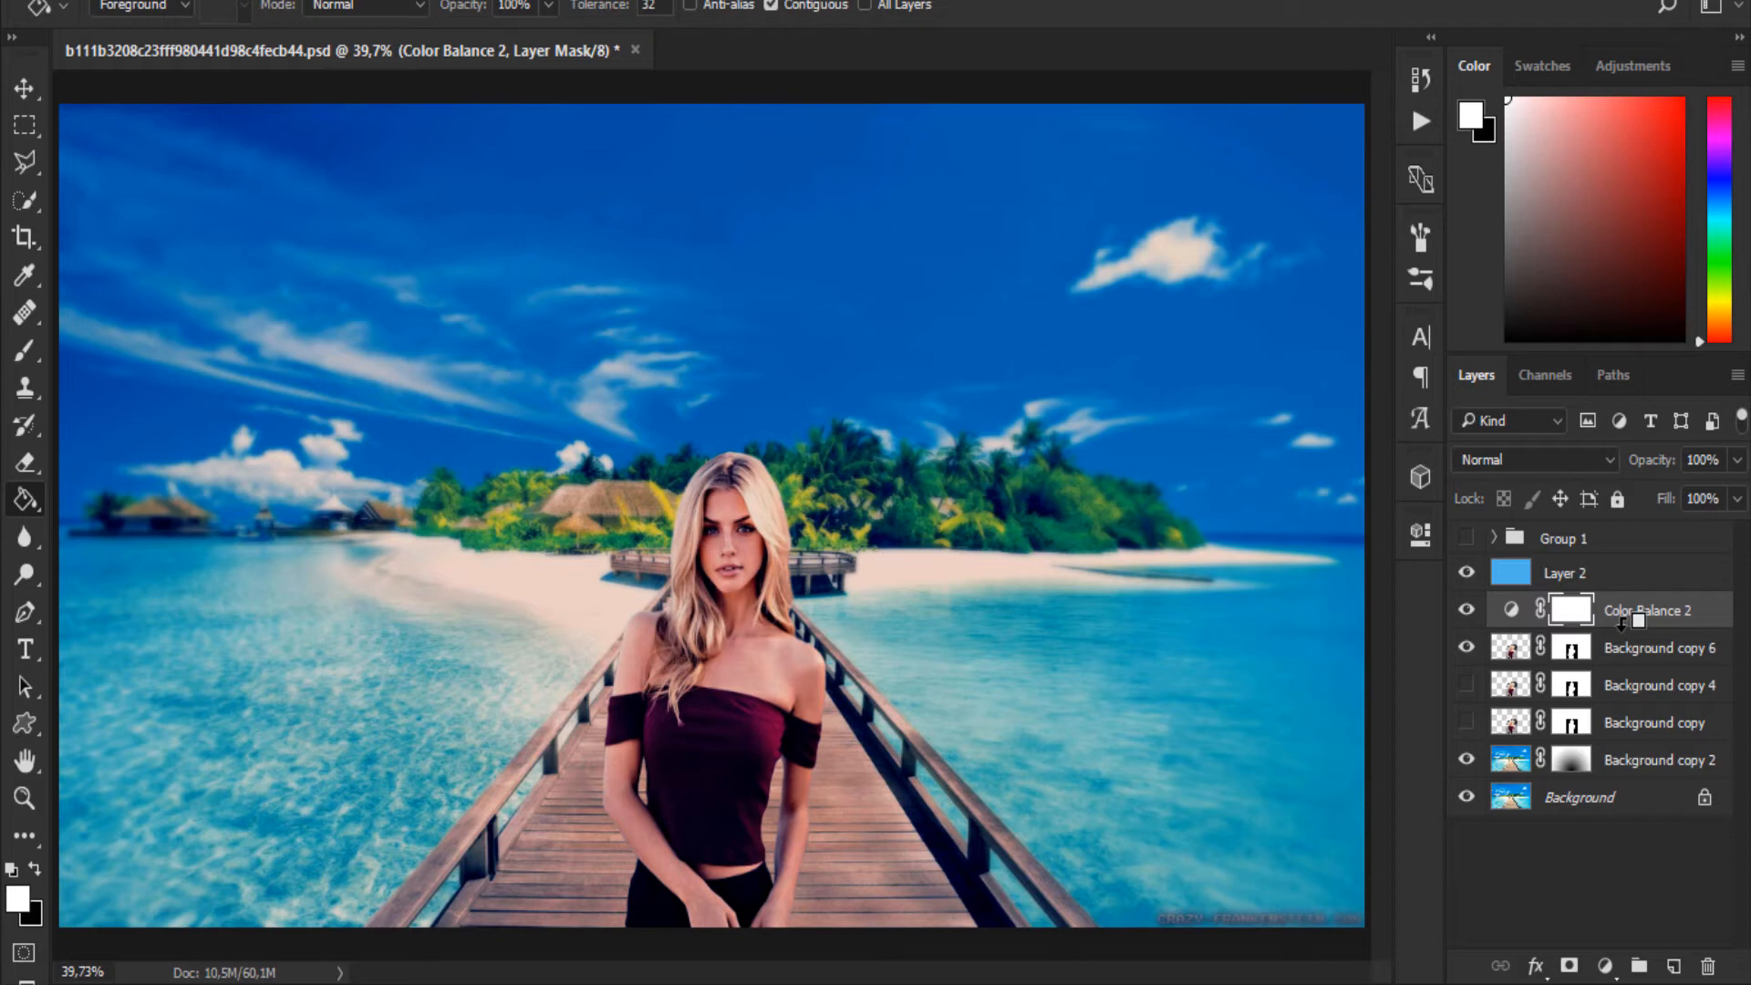
drag(1621, 622, 1621, 638)
mouse_move(1618, 628)
mouse_down()
mouse_move(1629, 642)
mouse_move(1642, 622)
mouse_move(1624, 623)
mouse_up()
mouse_move(1624, 619)
mouse_down()
mouse_move(1402, 635)
mouse_move(355, 397)
mouse_move(639, 767)
mouse_move(756, 606)
mouse_move(1620, 651)
mouse_move(1629, 617)
mouse_up()
alt+click(1629, 618)
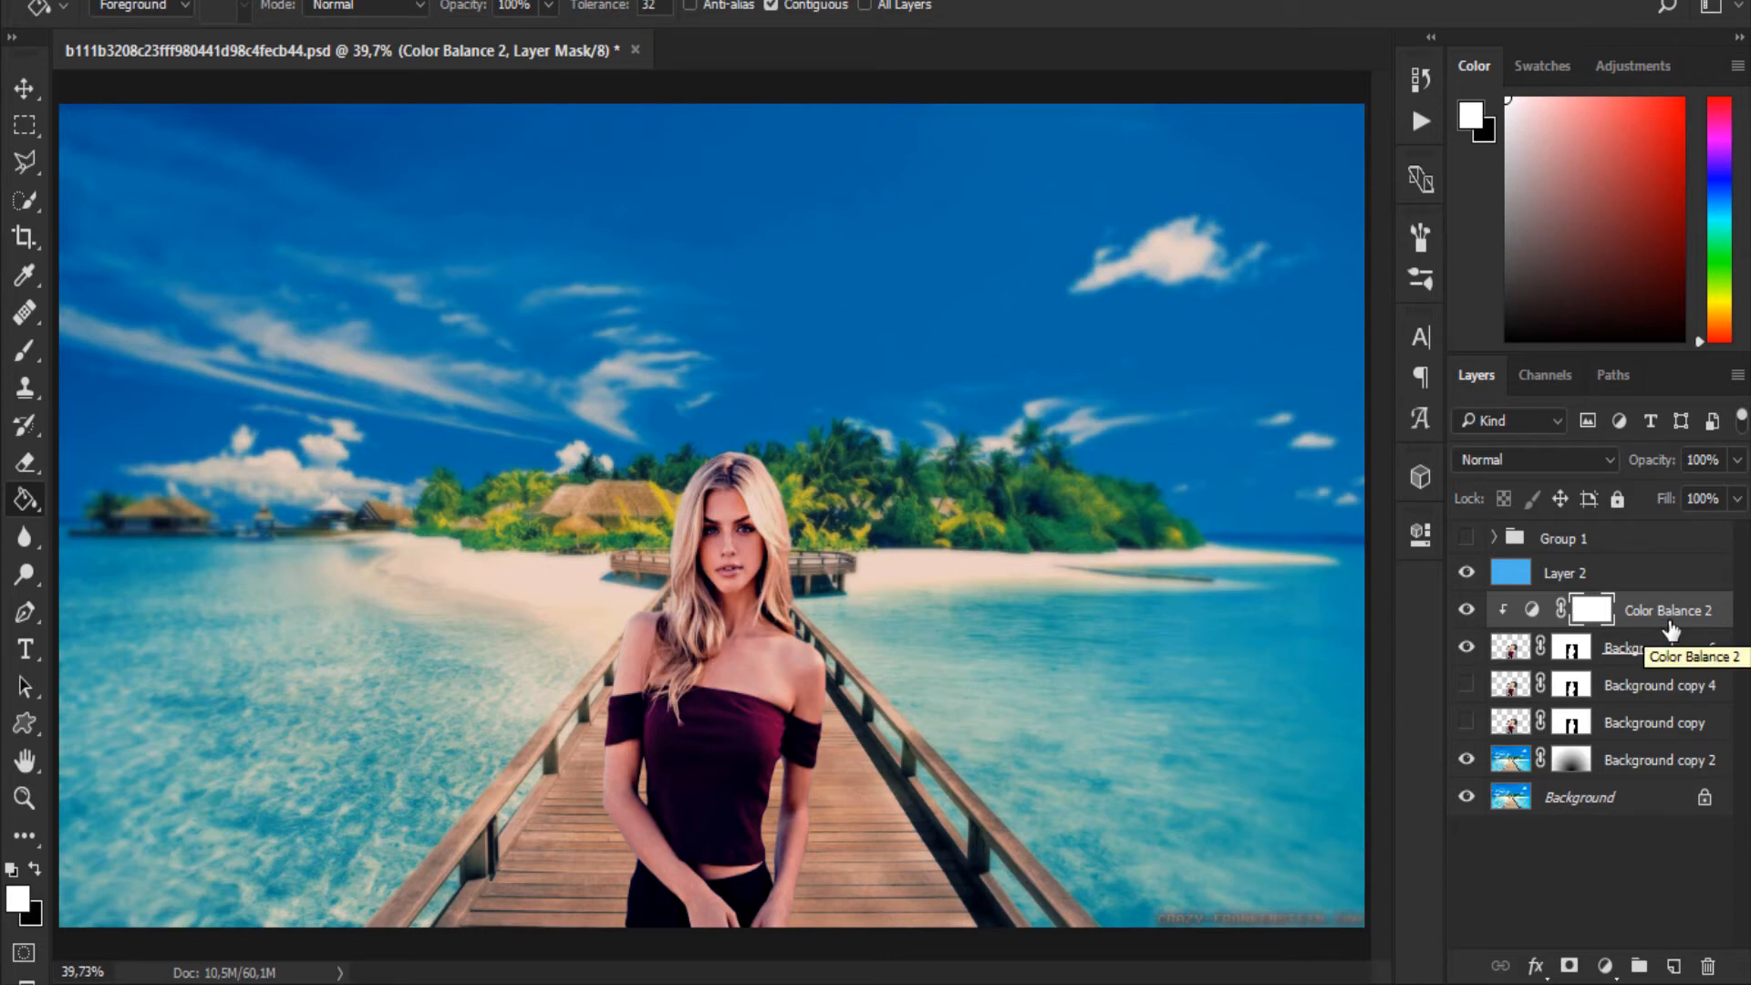
- Check the visibility of the woman's cut-out layer, and release the Color Balance 2 adjustment from its clipping mask
click(1467, 761)
click(1469, 650)
click(1468, 649)
alt+click(1623, 624)
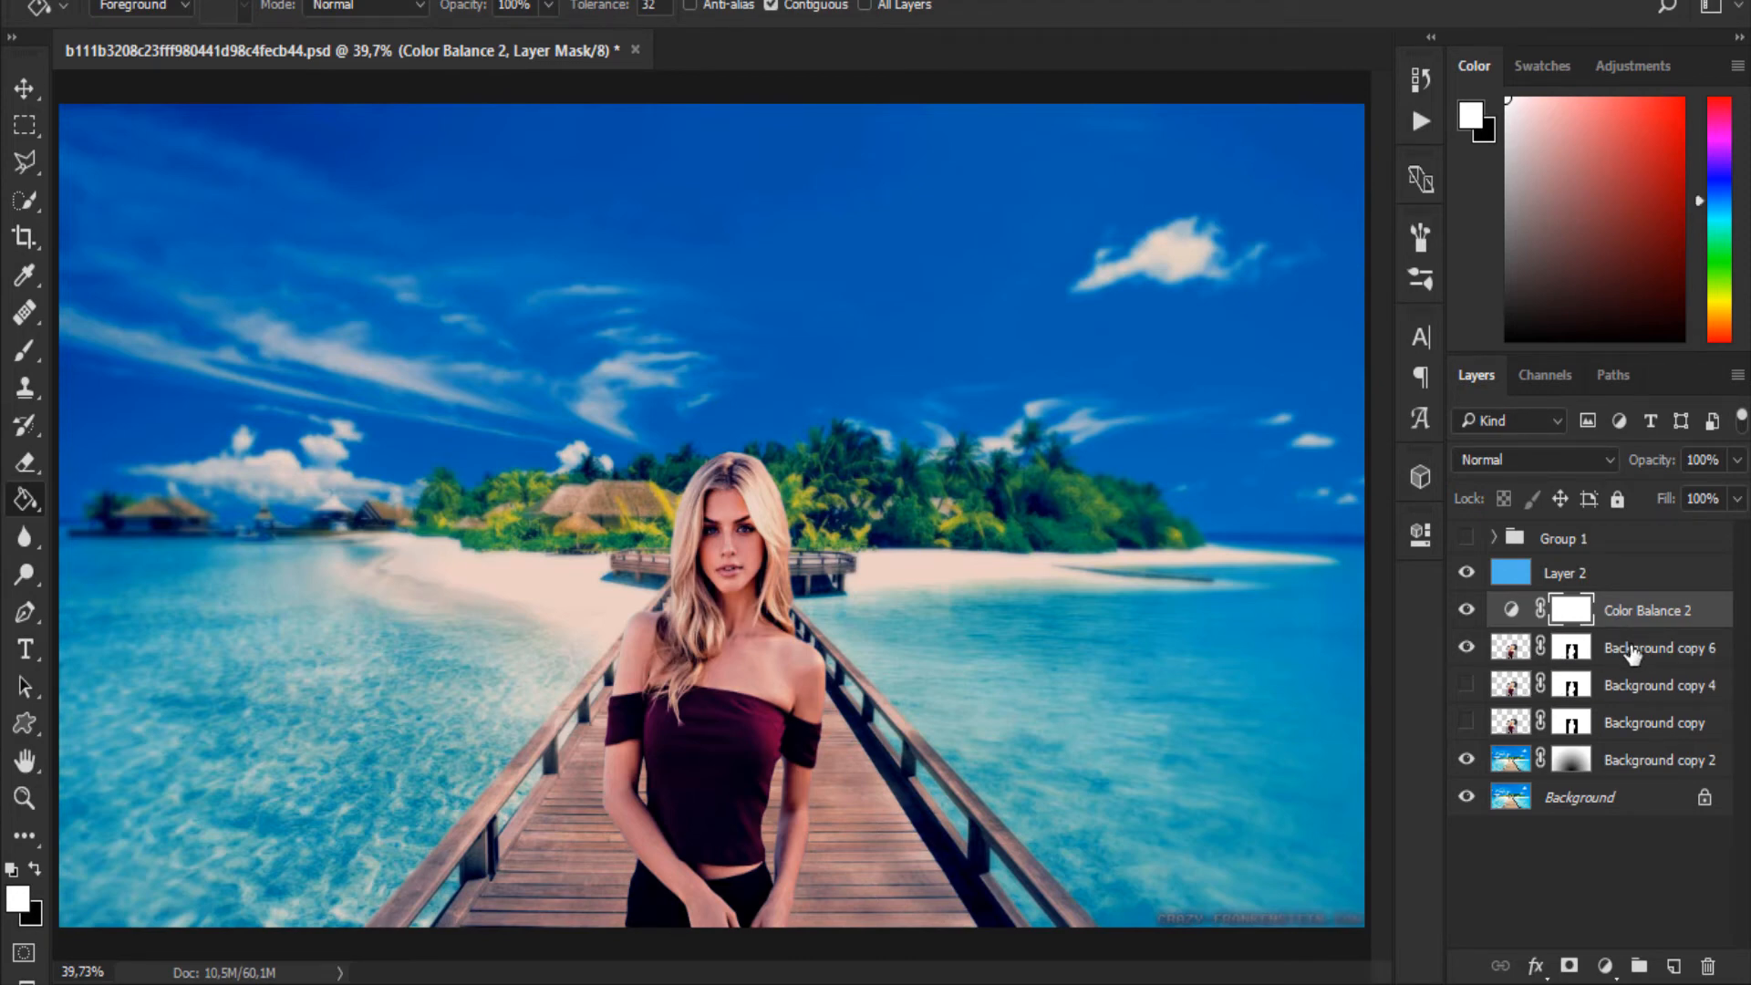
- Add a new Color Balance adjustment directly above Background copy 6 and clip it to that layer
click(1638, 653)
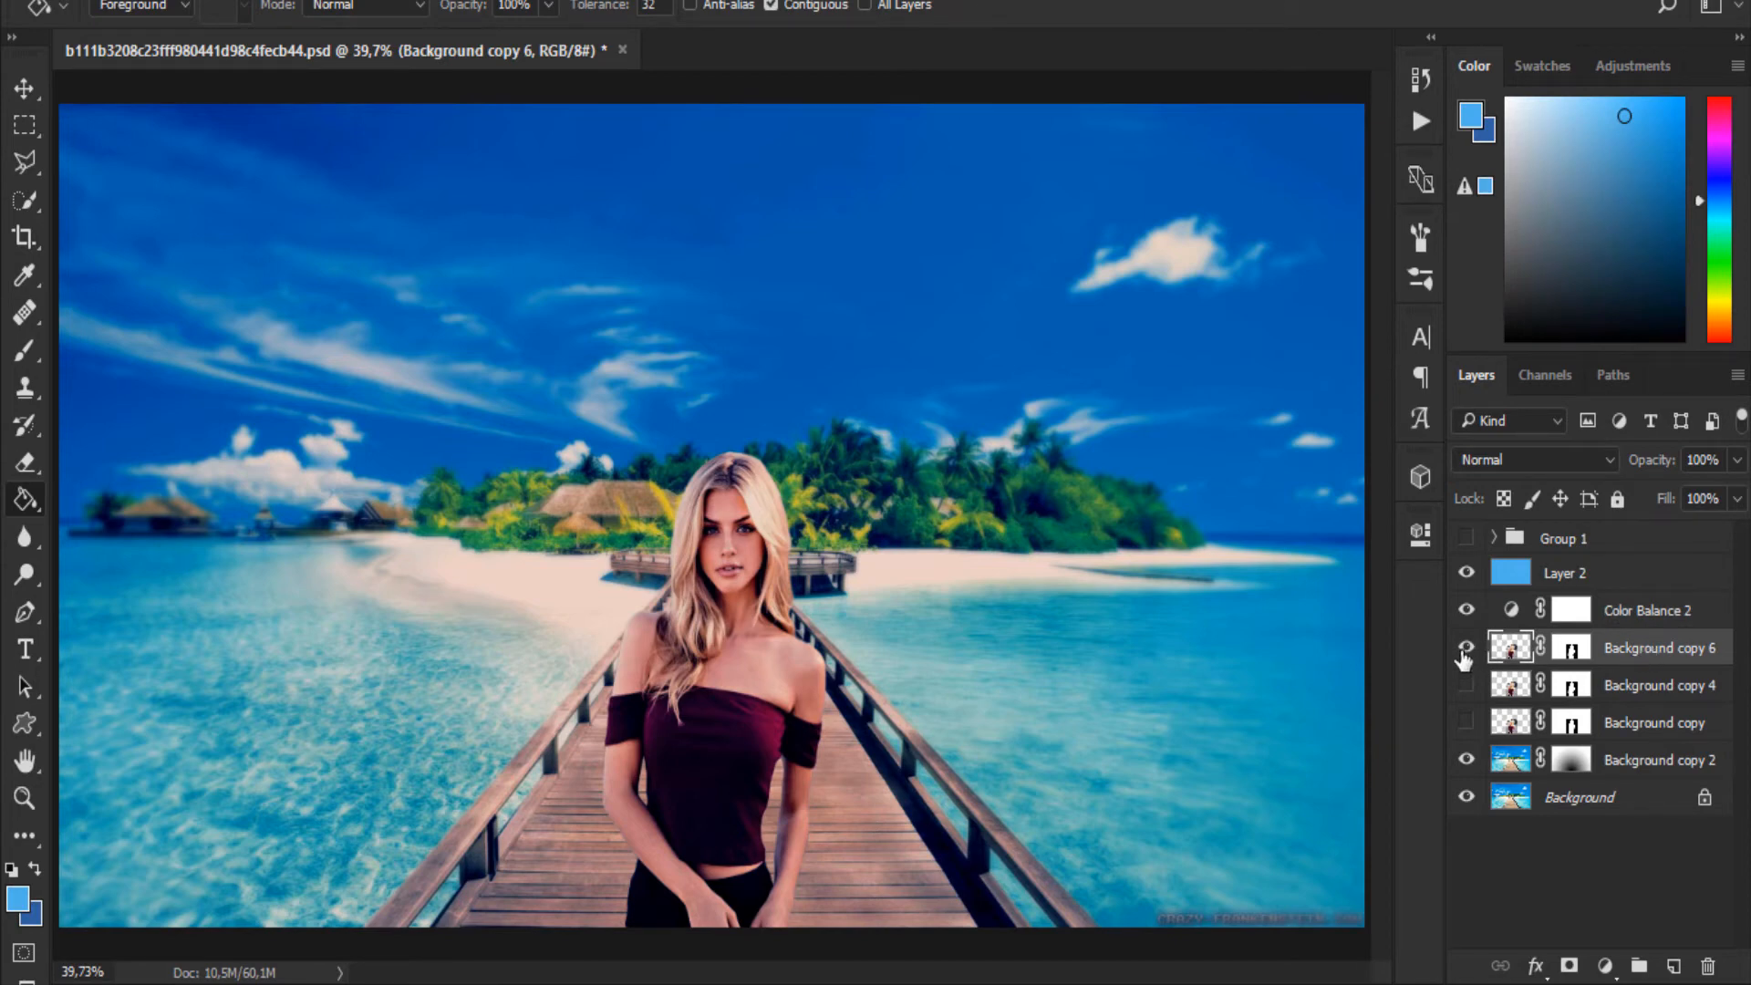
click(1606, 966)
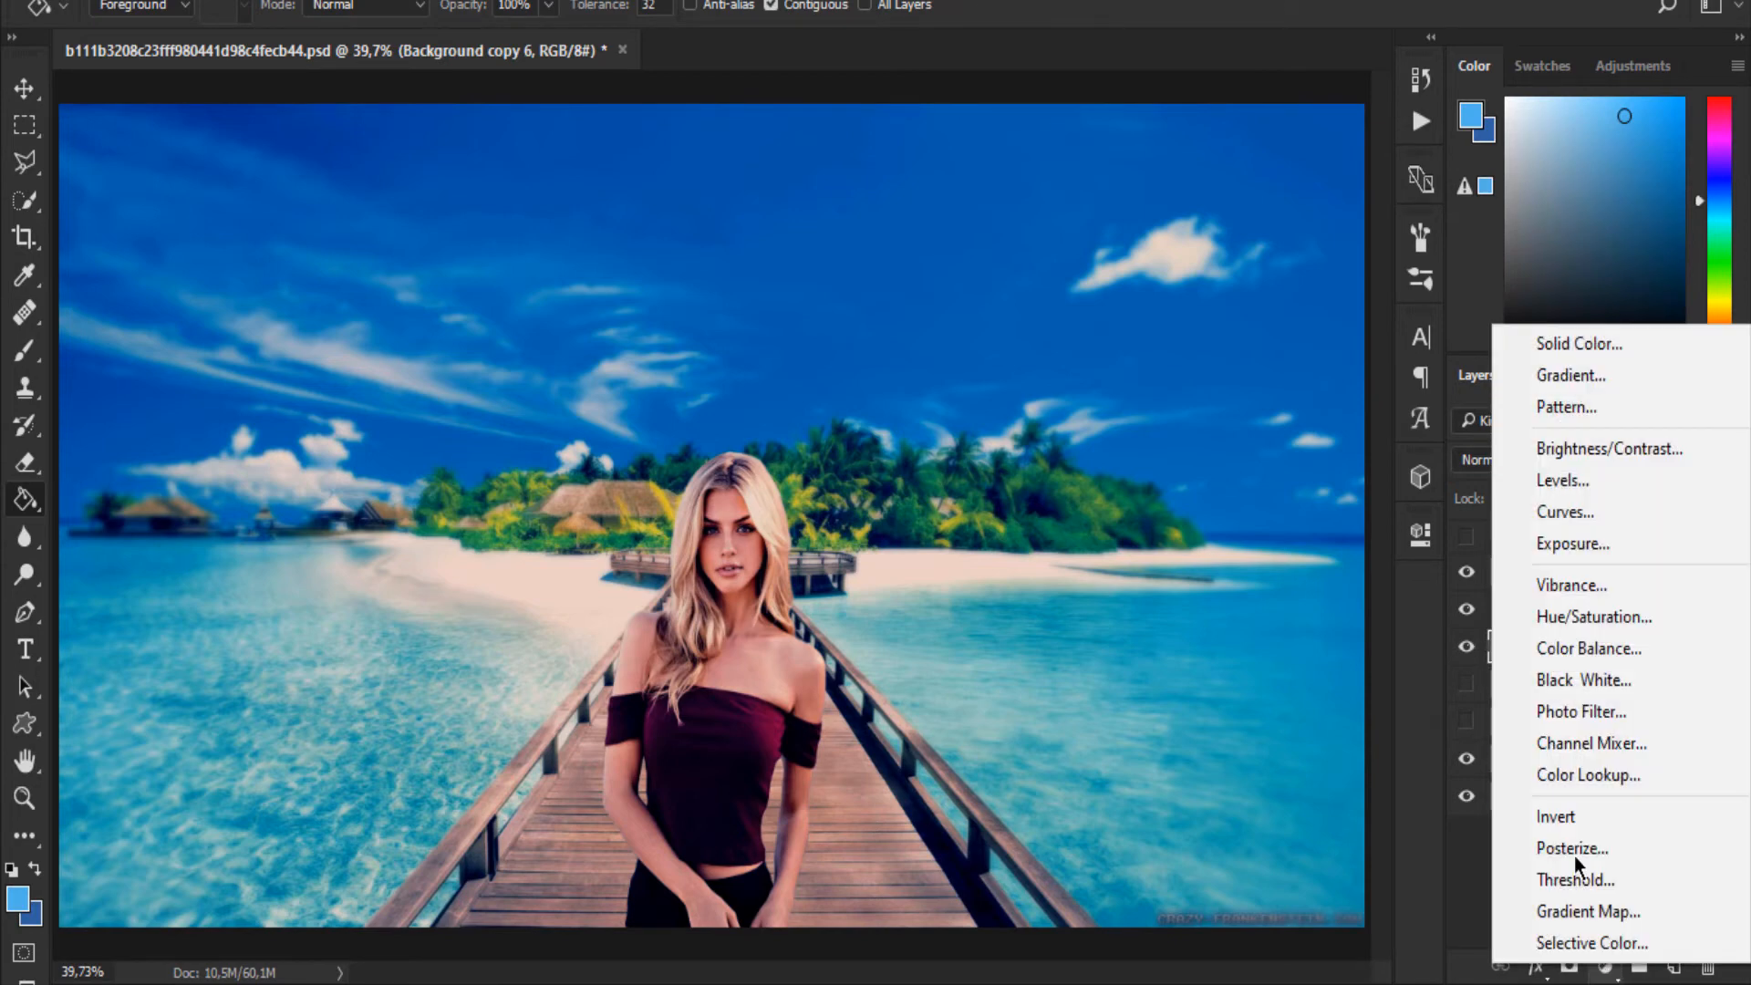
click(1609, 650)
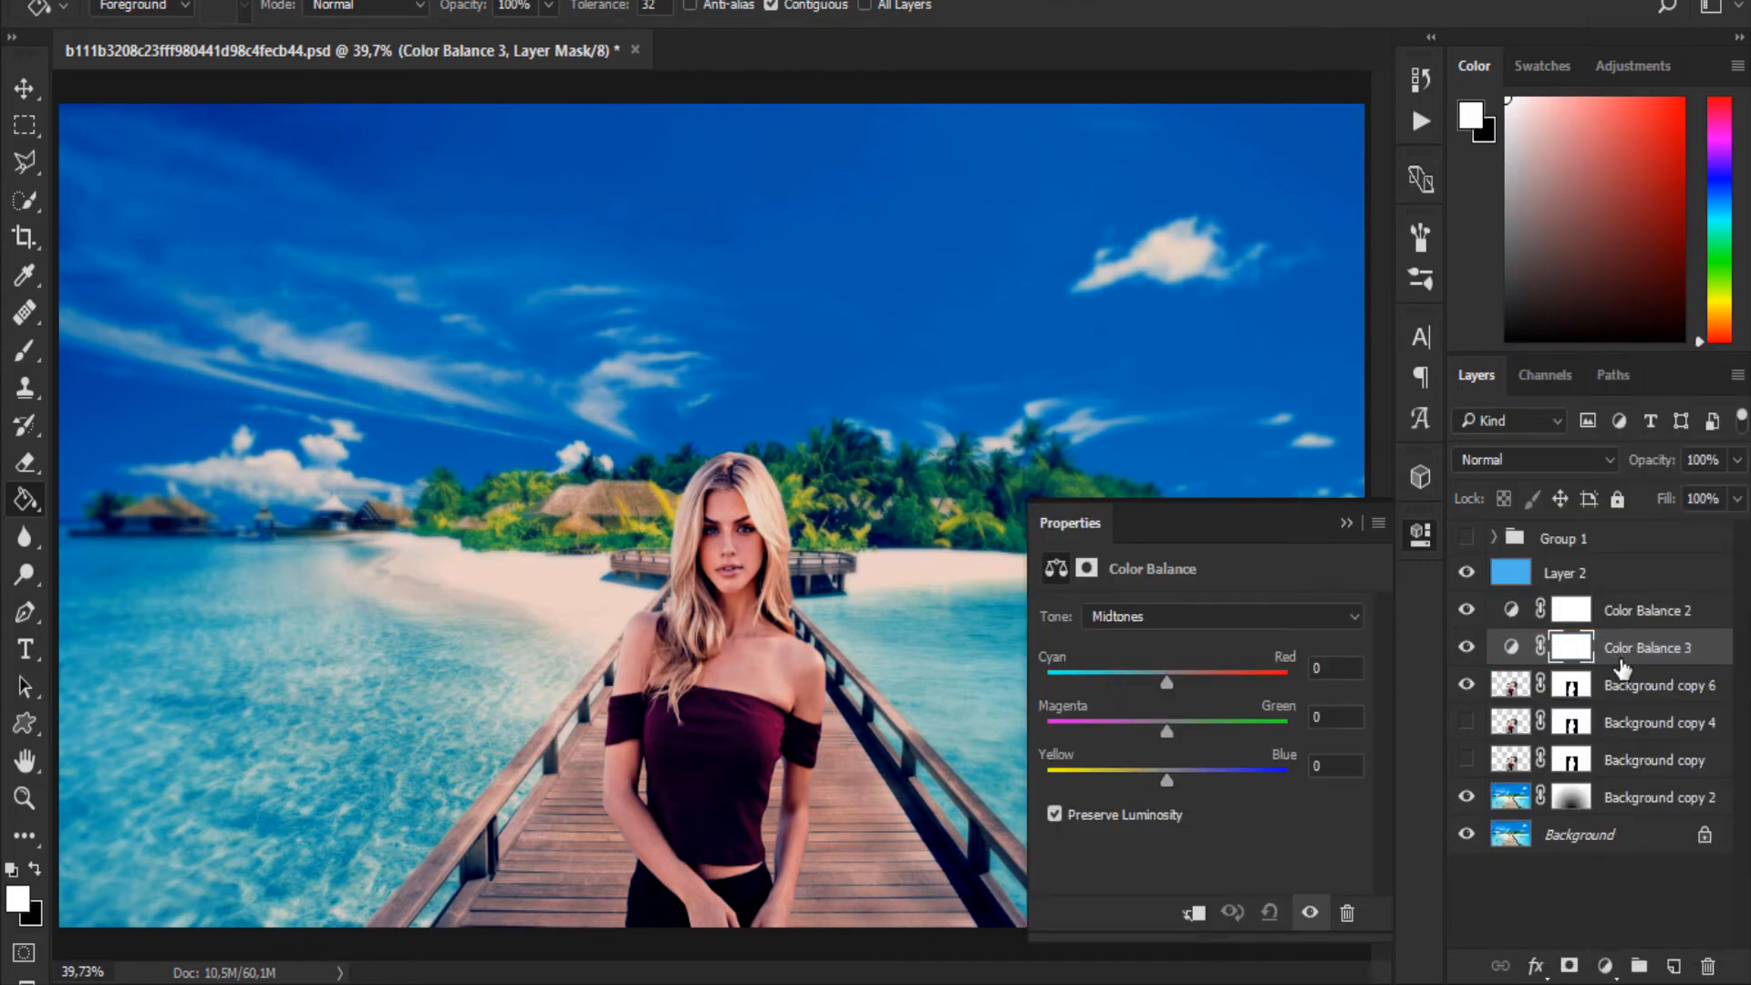
alt+click(1620, 656)
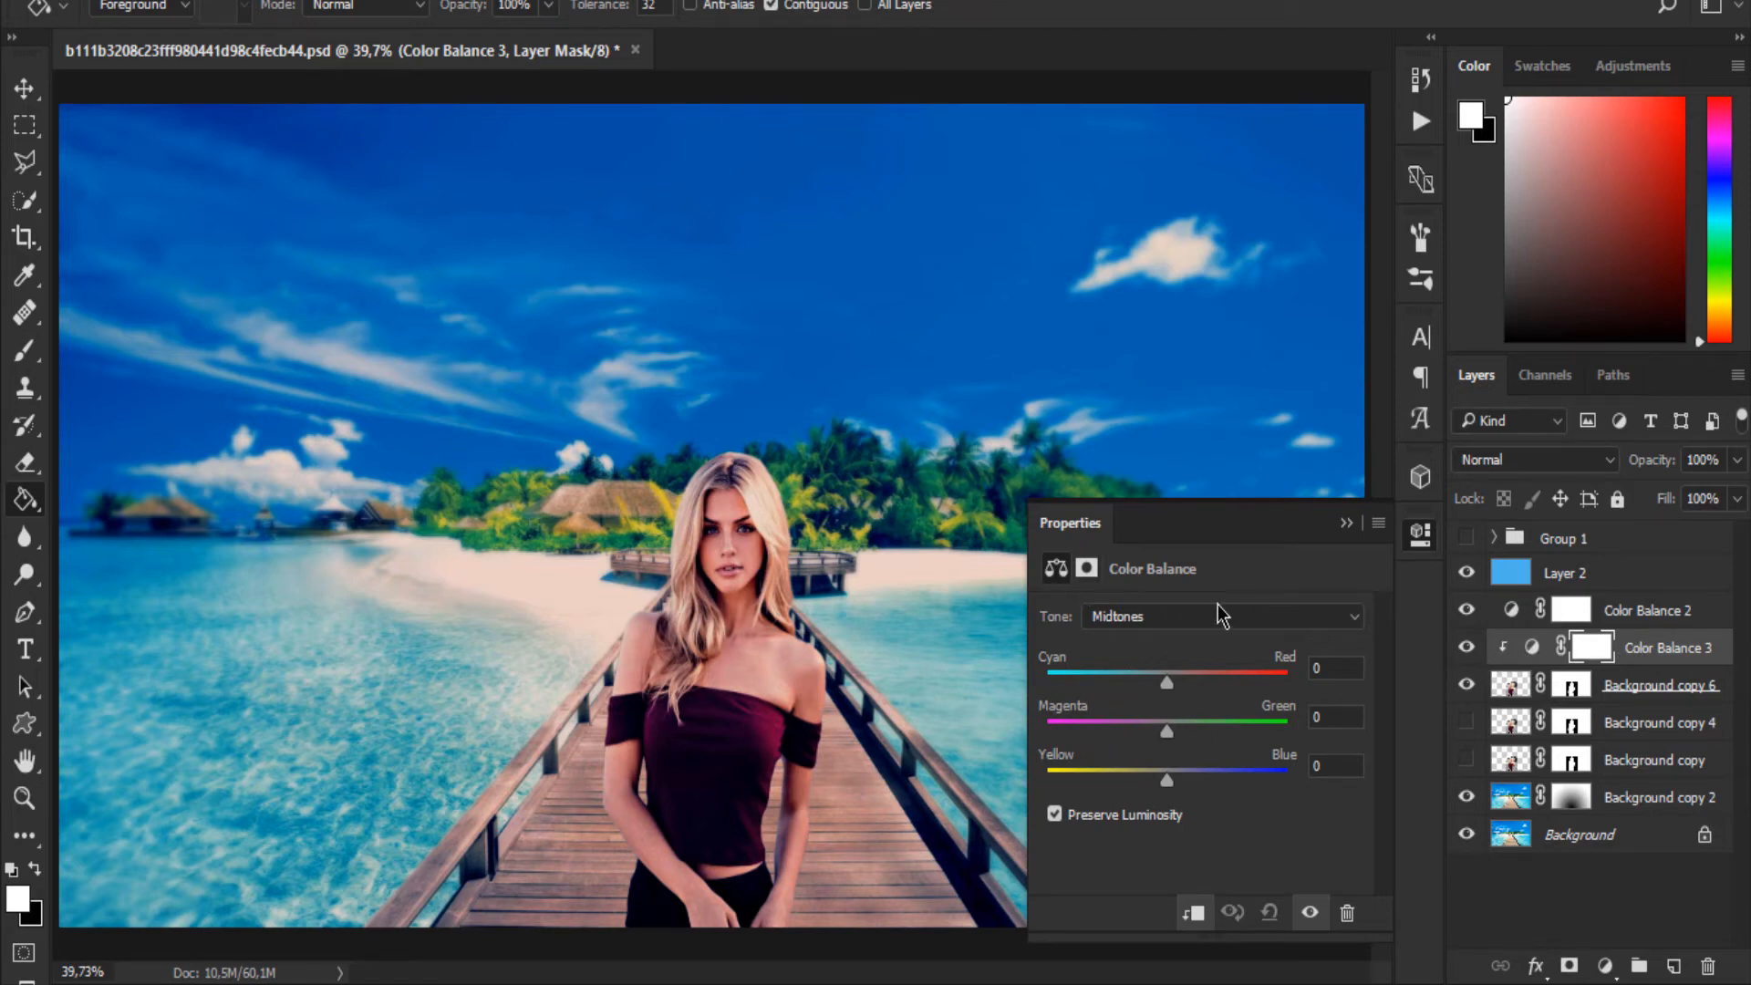
- Hide and show the woman's cut-out layer to check what is clipped, and inspect her face and hair up close
click(1467, 684)
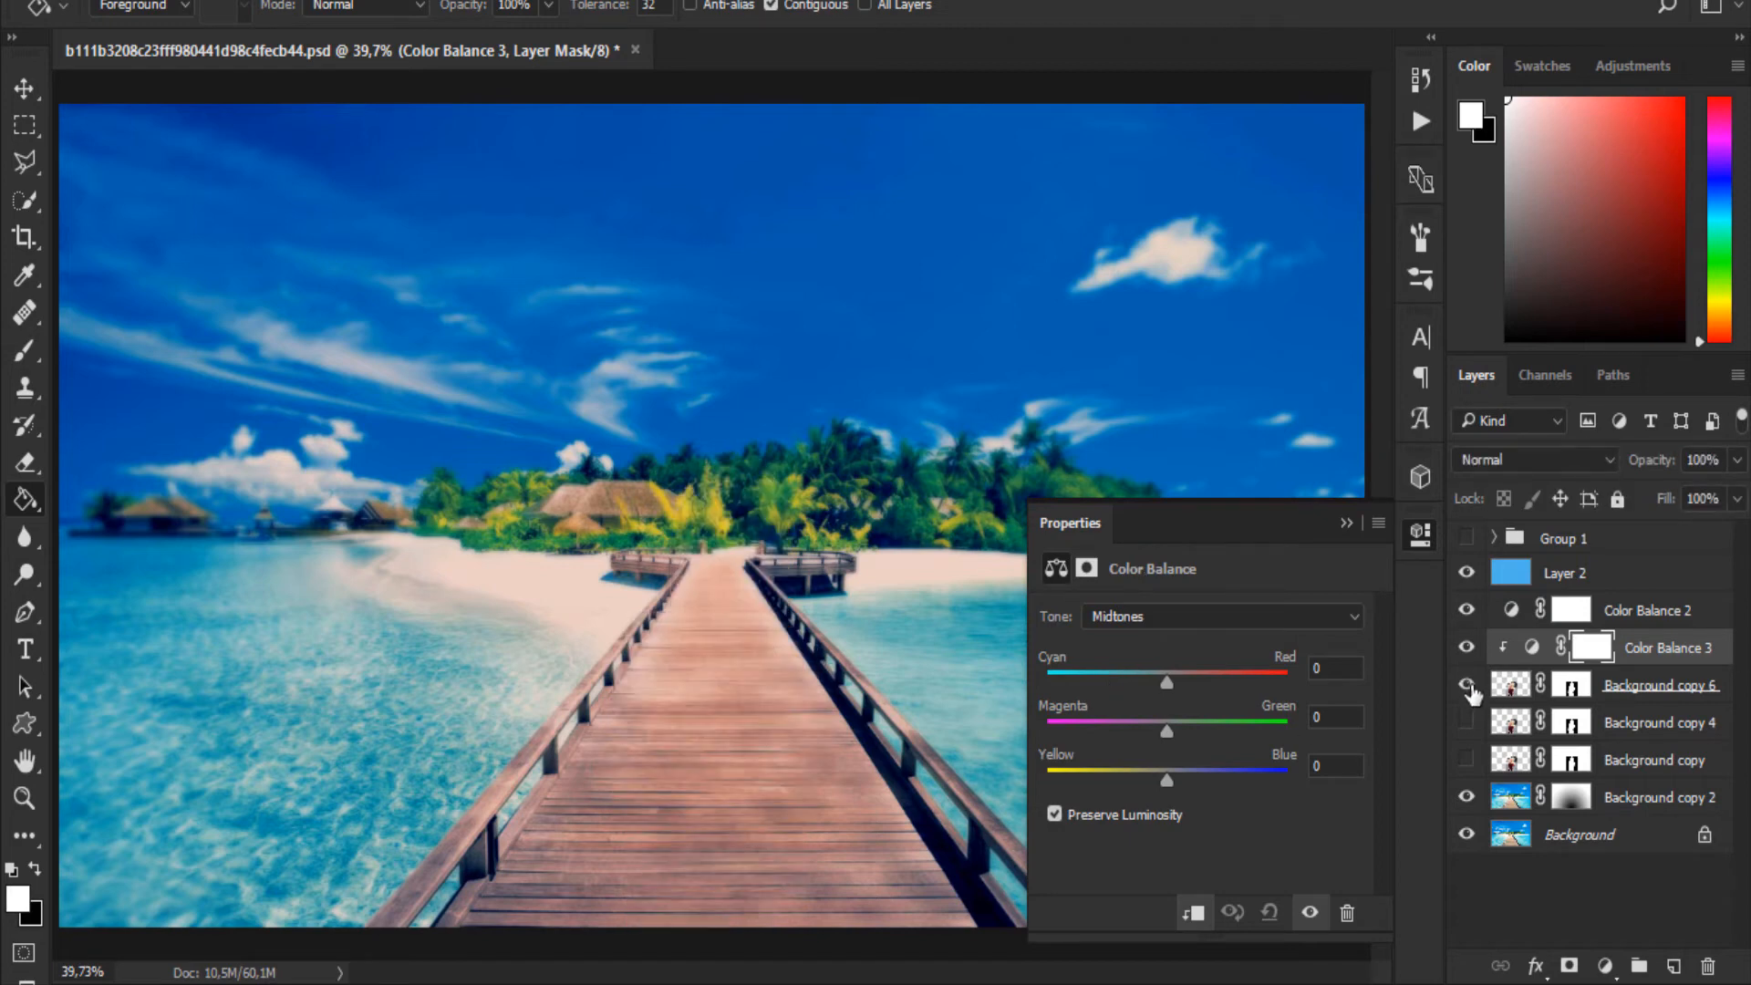
click(1467, 684)
key(ctrl+plus)
key(ctrl+plus)
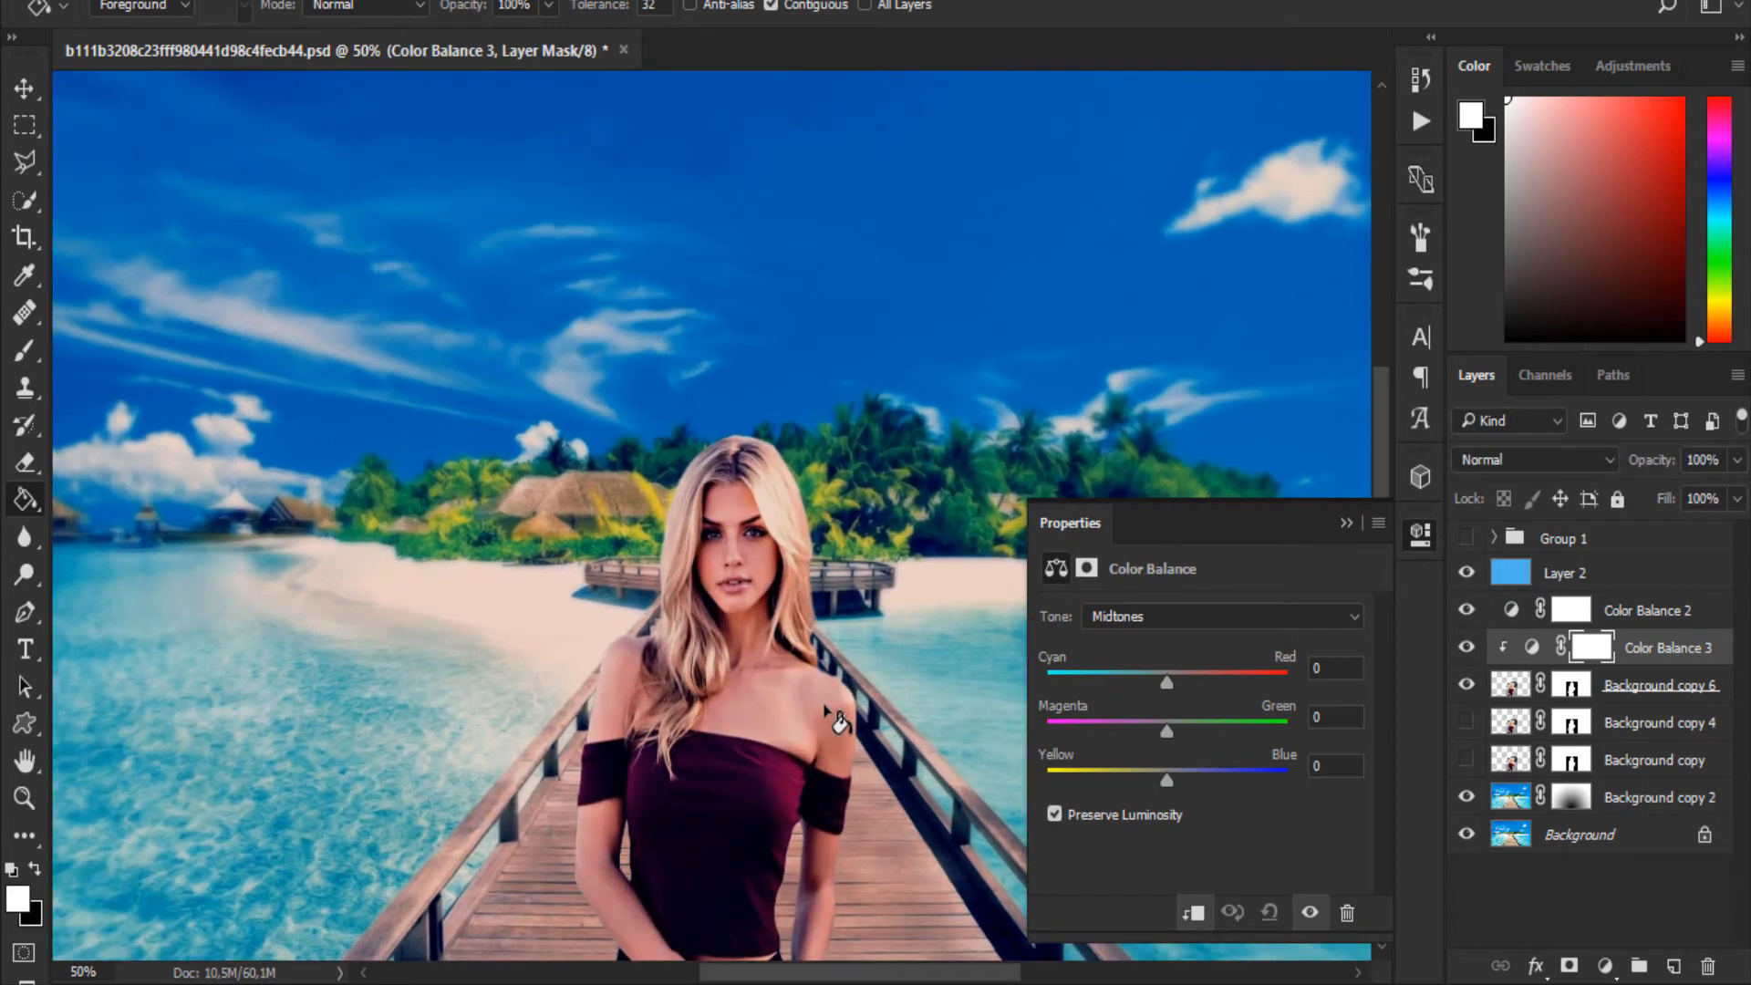
drag(803, 691, 796, 654)
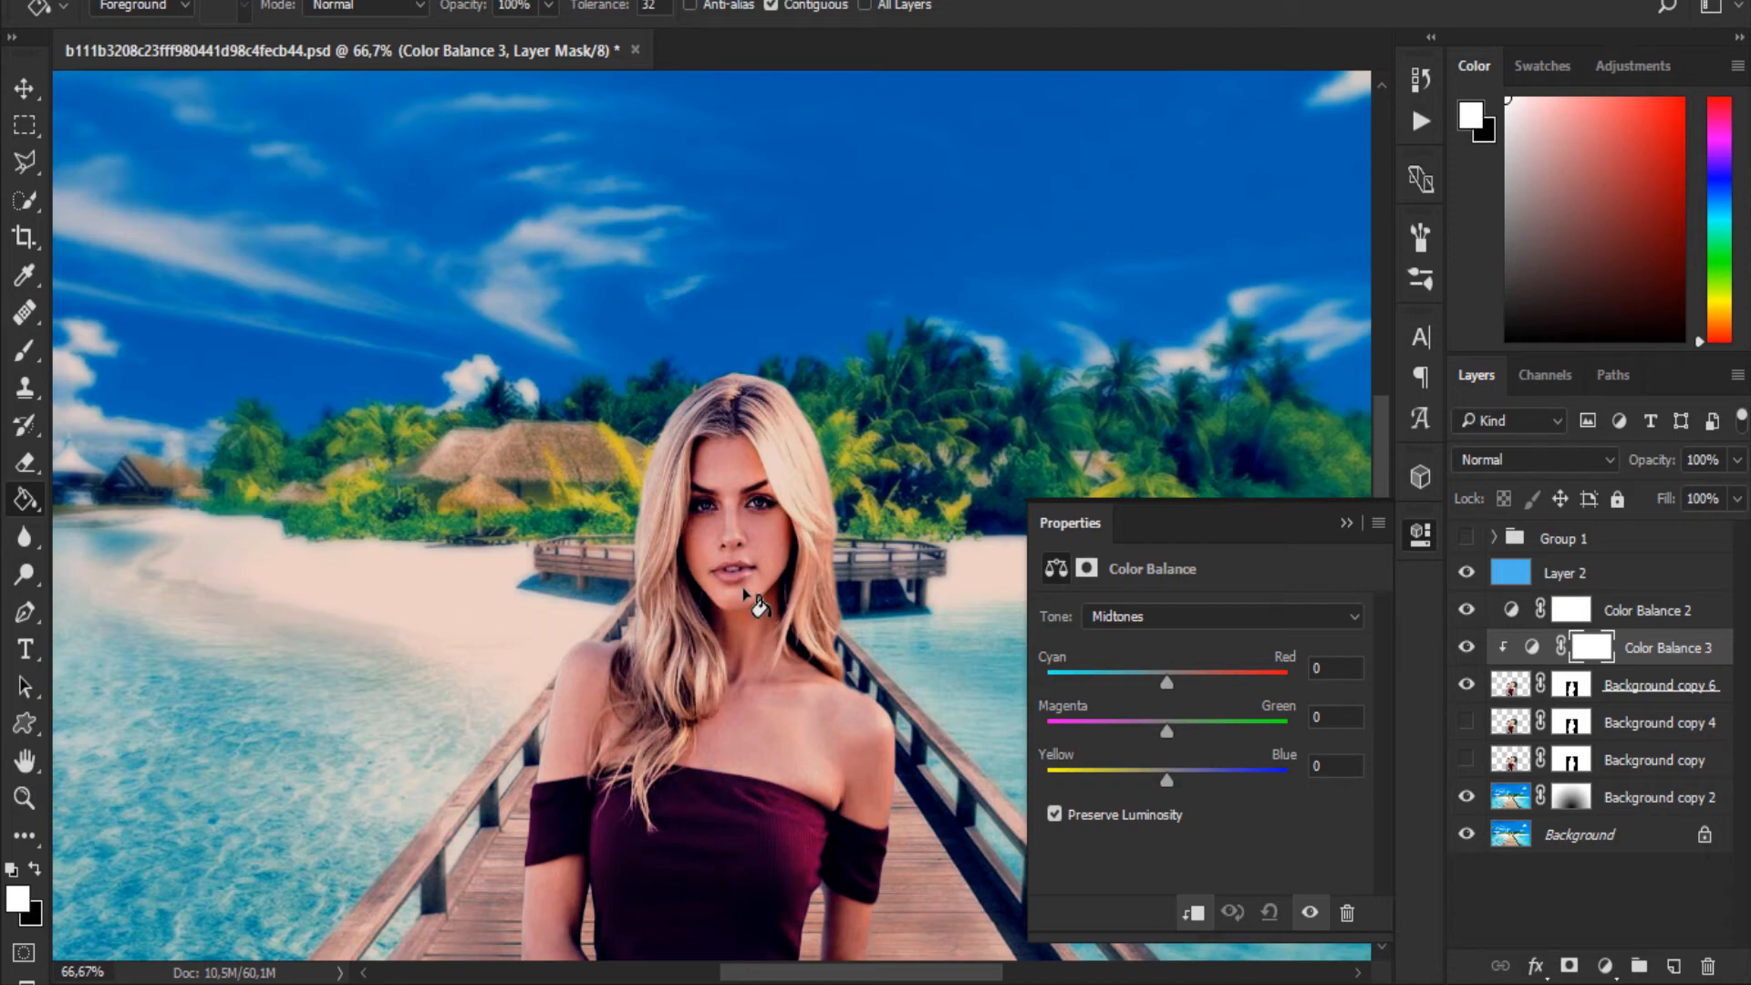
key(ctrl+plus)
key(ctrl+plus)
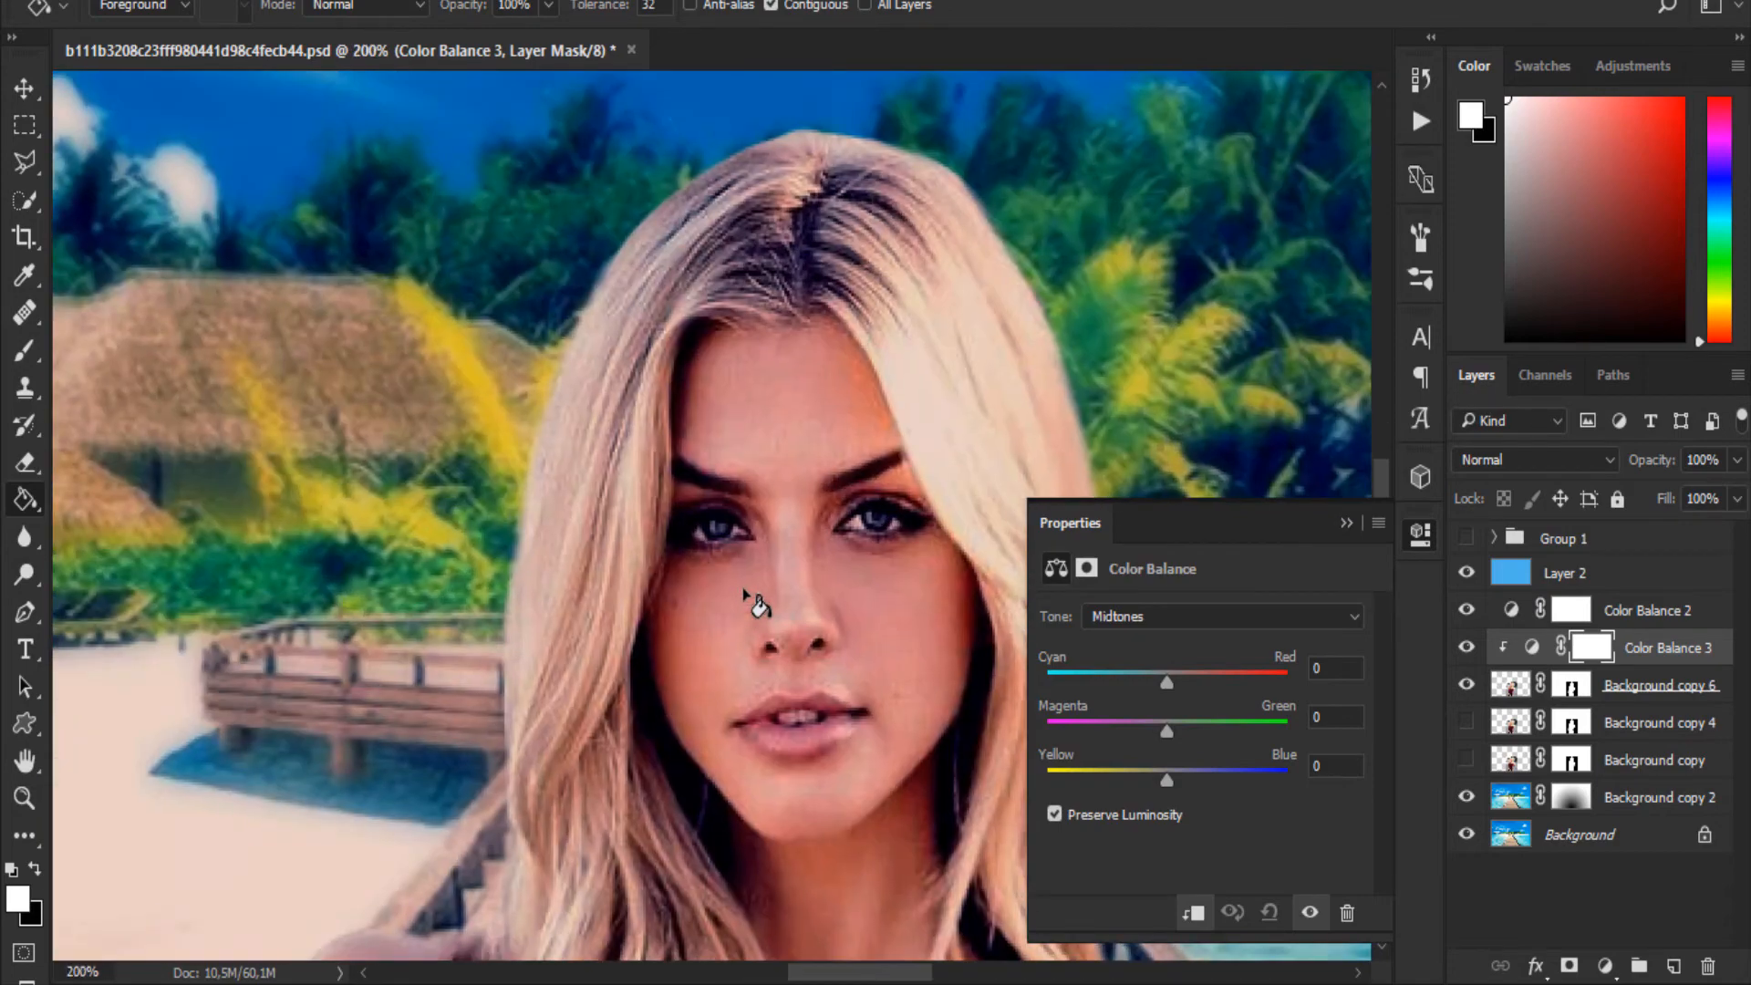
drag(758, 604, 695, 493)
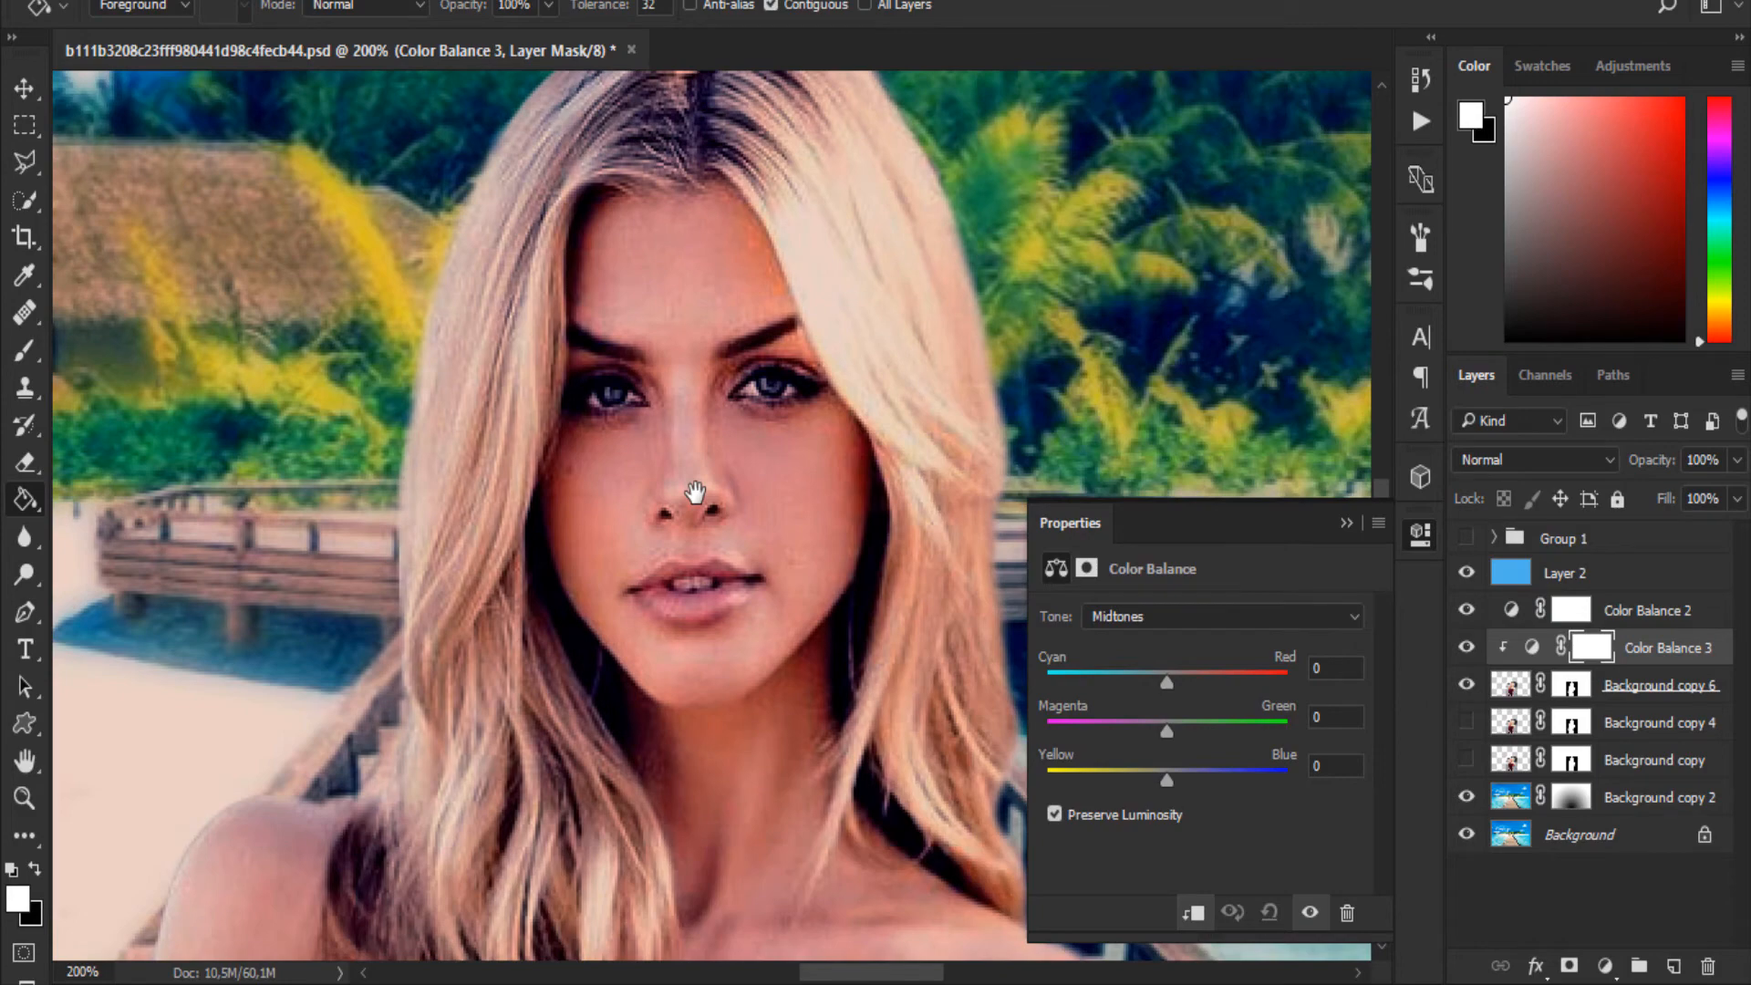
key(ctrl+minus)
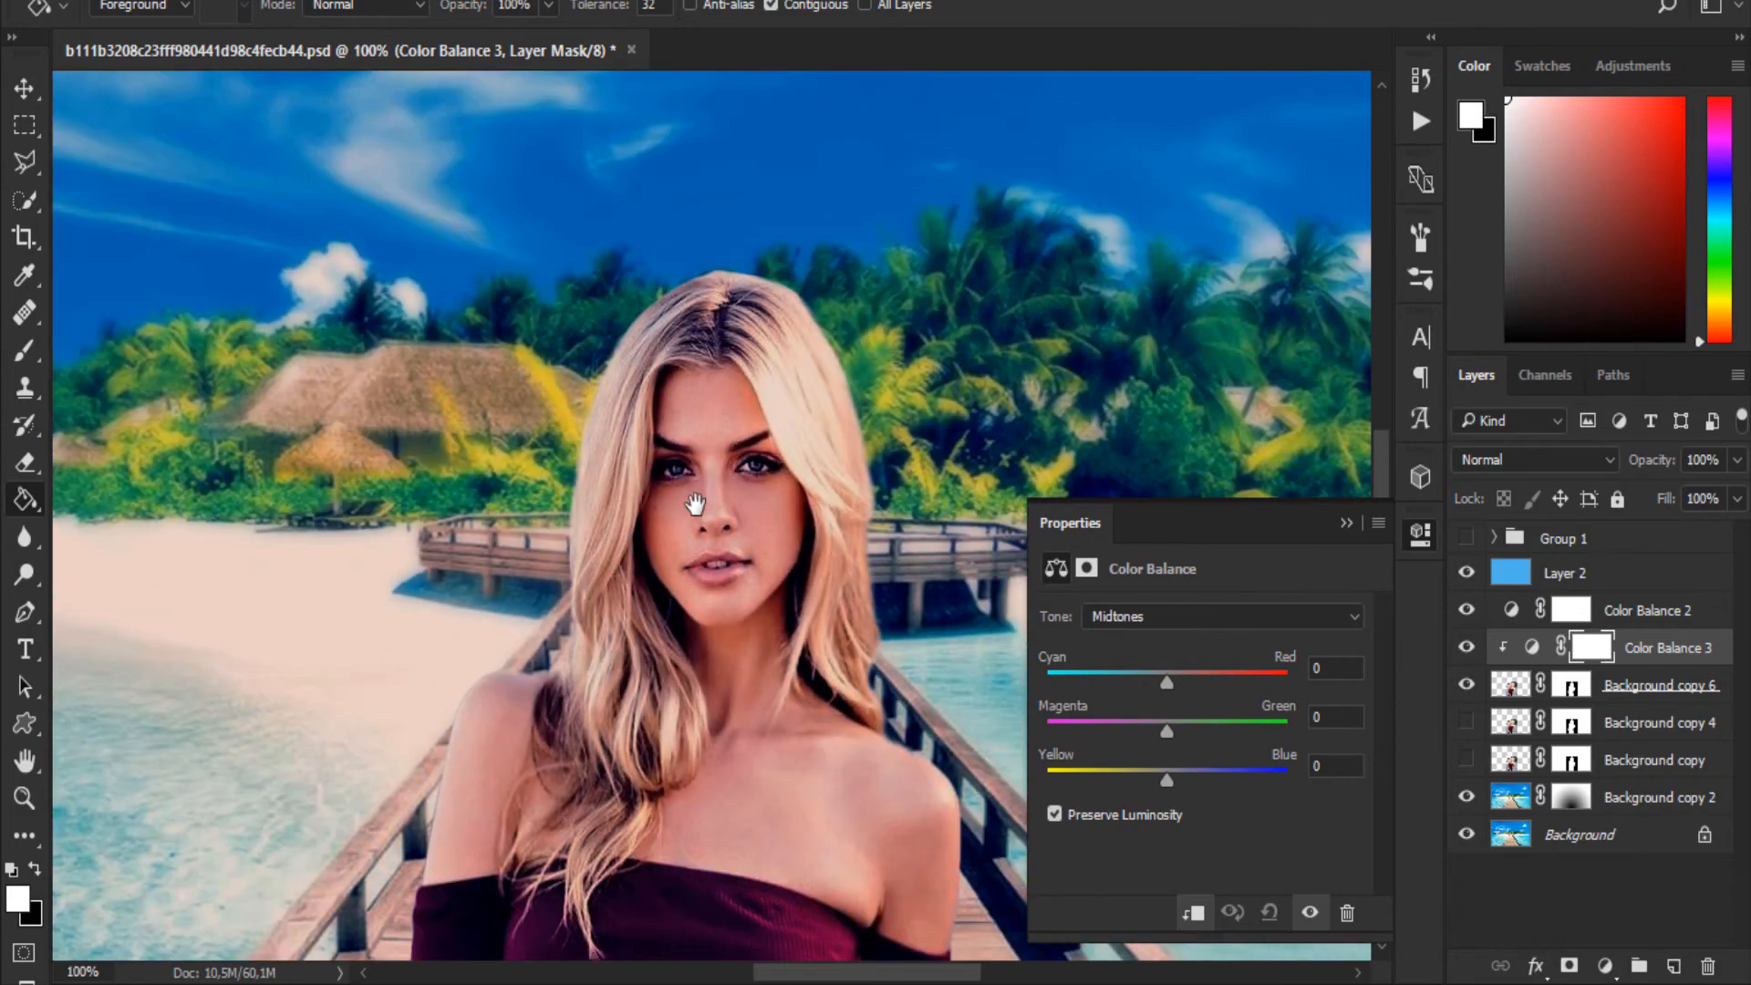
- Delete the layer mask of the clipped Color Balance adjustment
click(1597, 655)
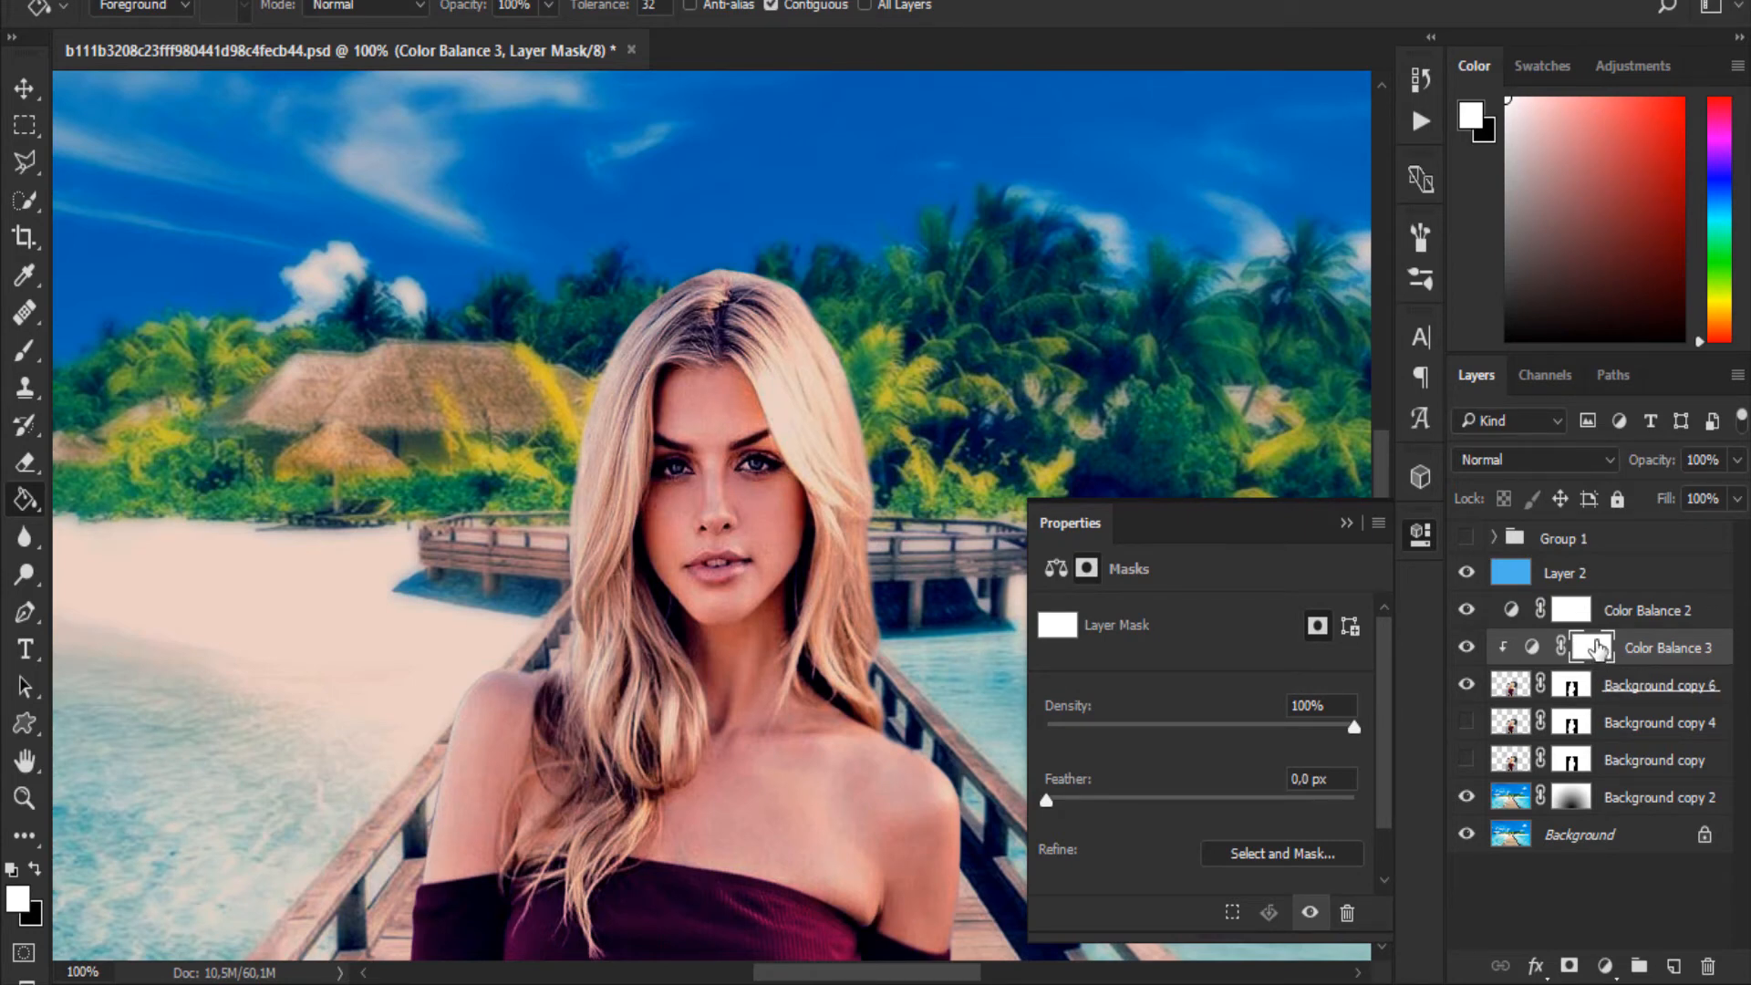
drag(1588, 650, 1708, 974)
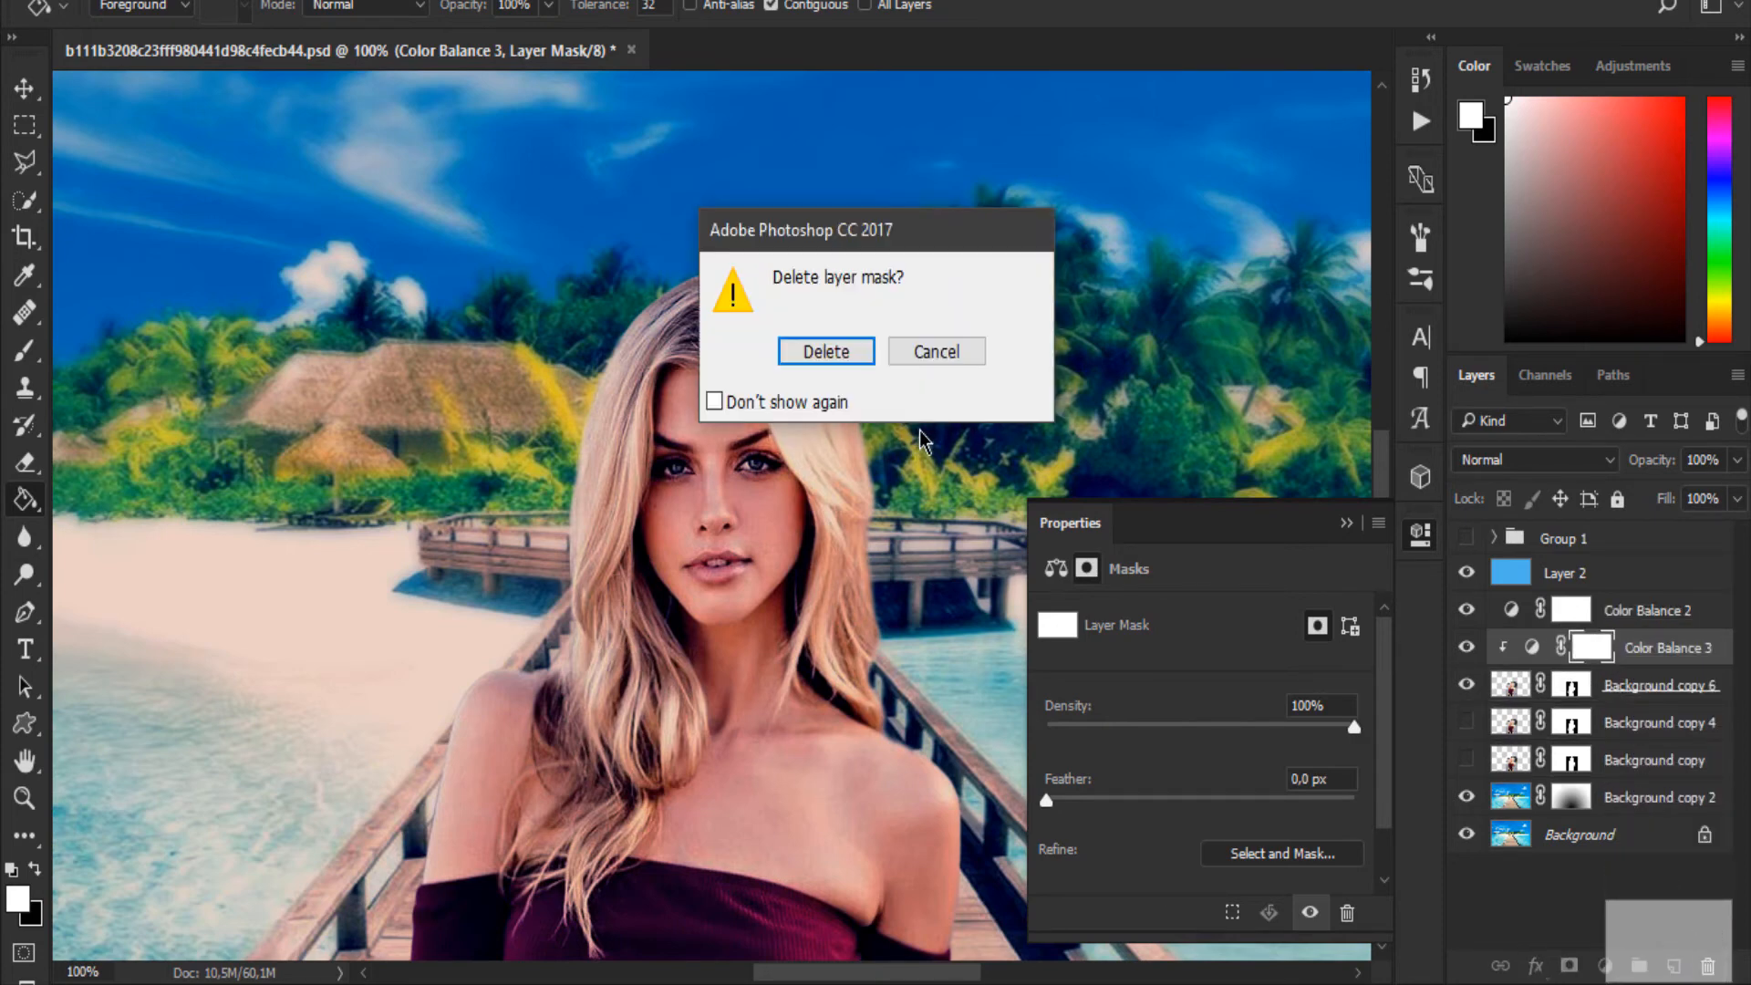
click(826, 352)
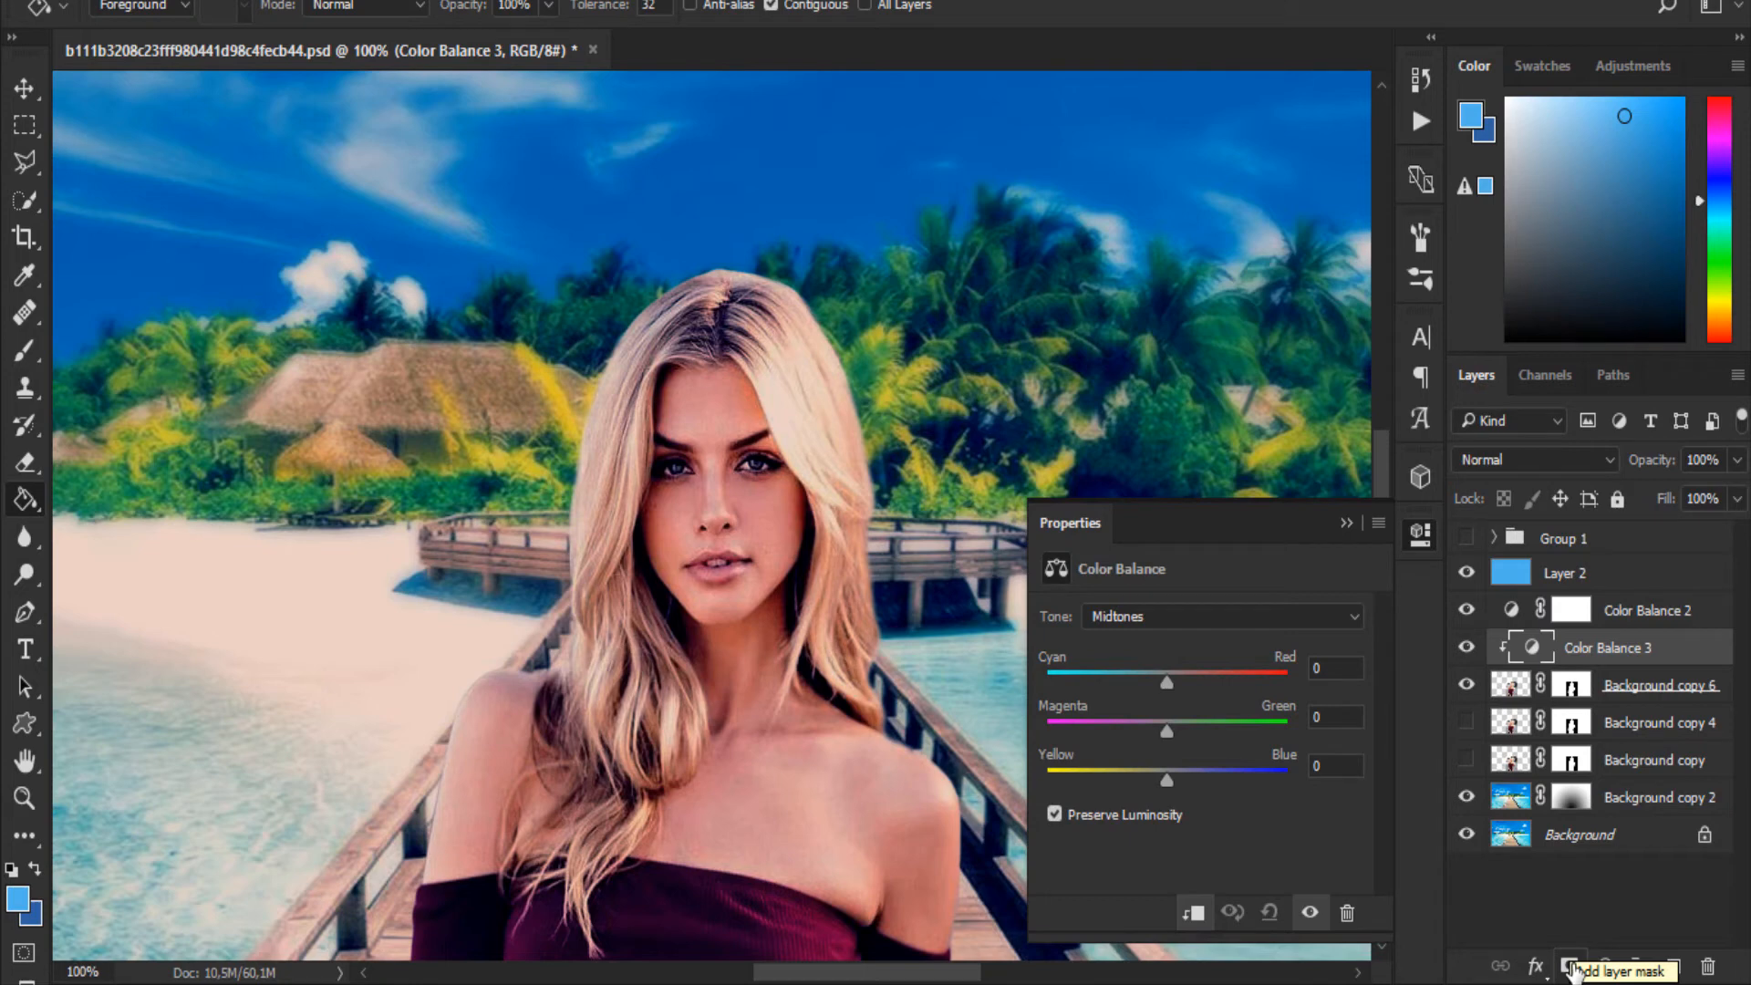
- Try a white and a black layer mask on the clipped Color Balance adjustment, and keep the white one
click(1571, 967)
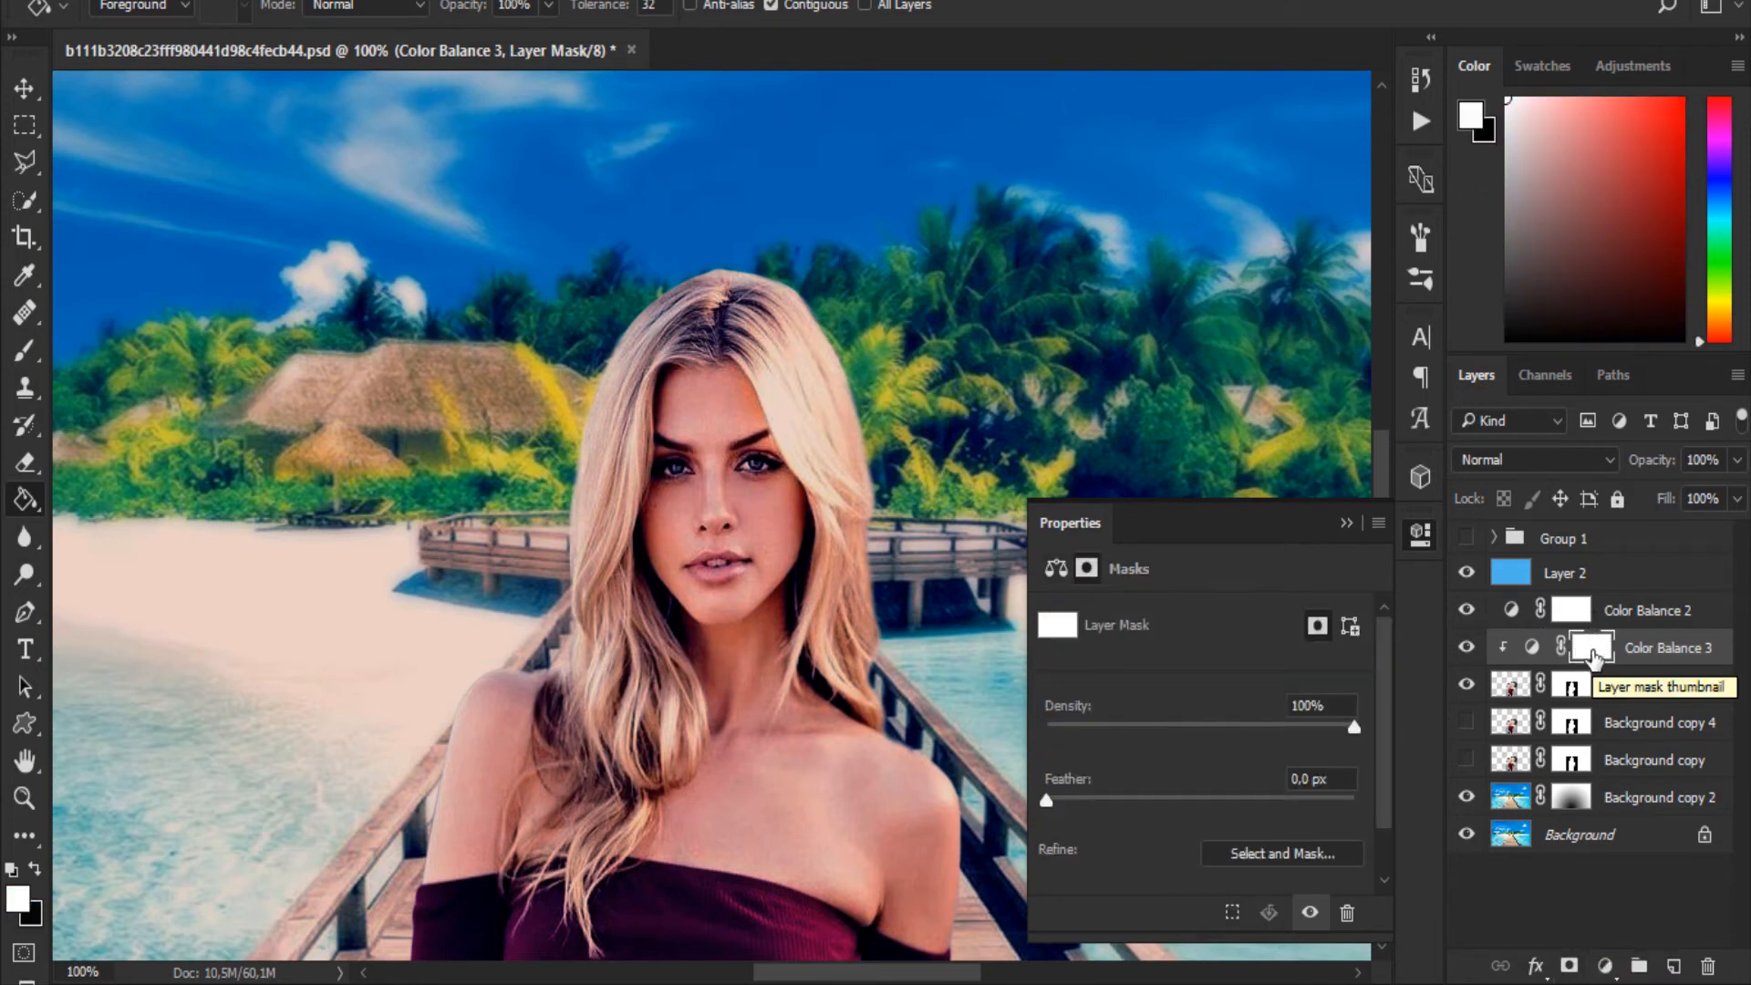
key(ctrl+z)
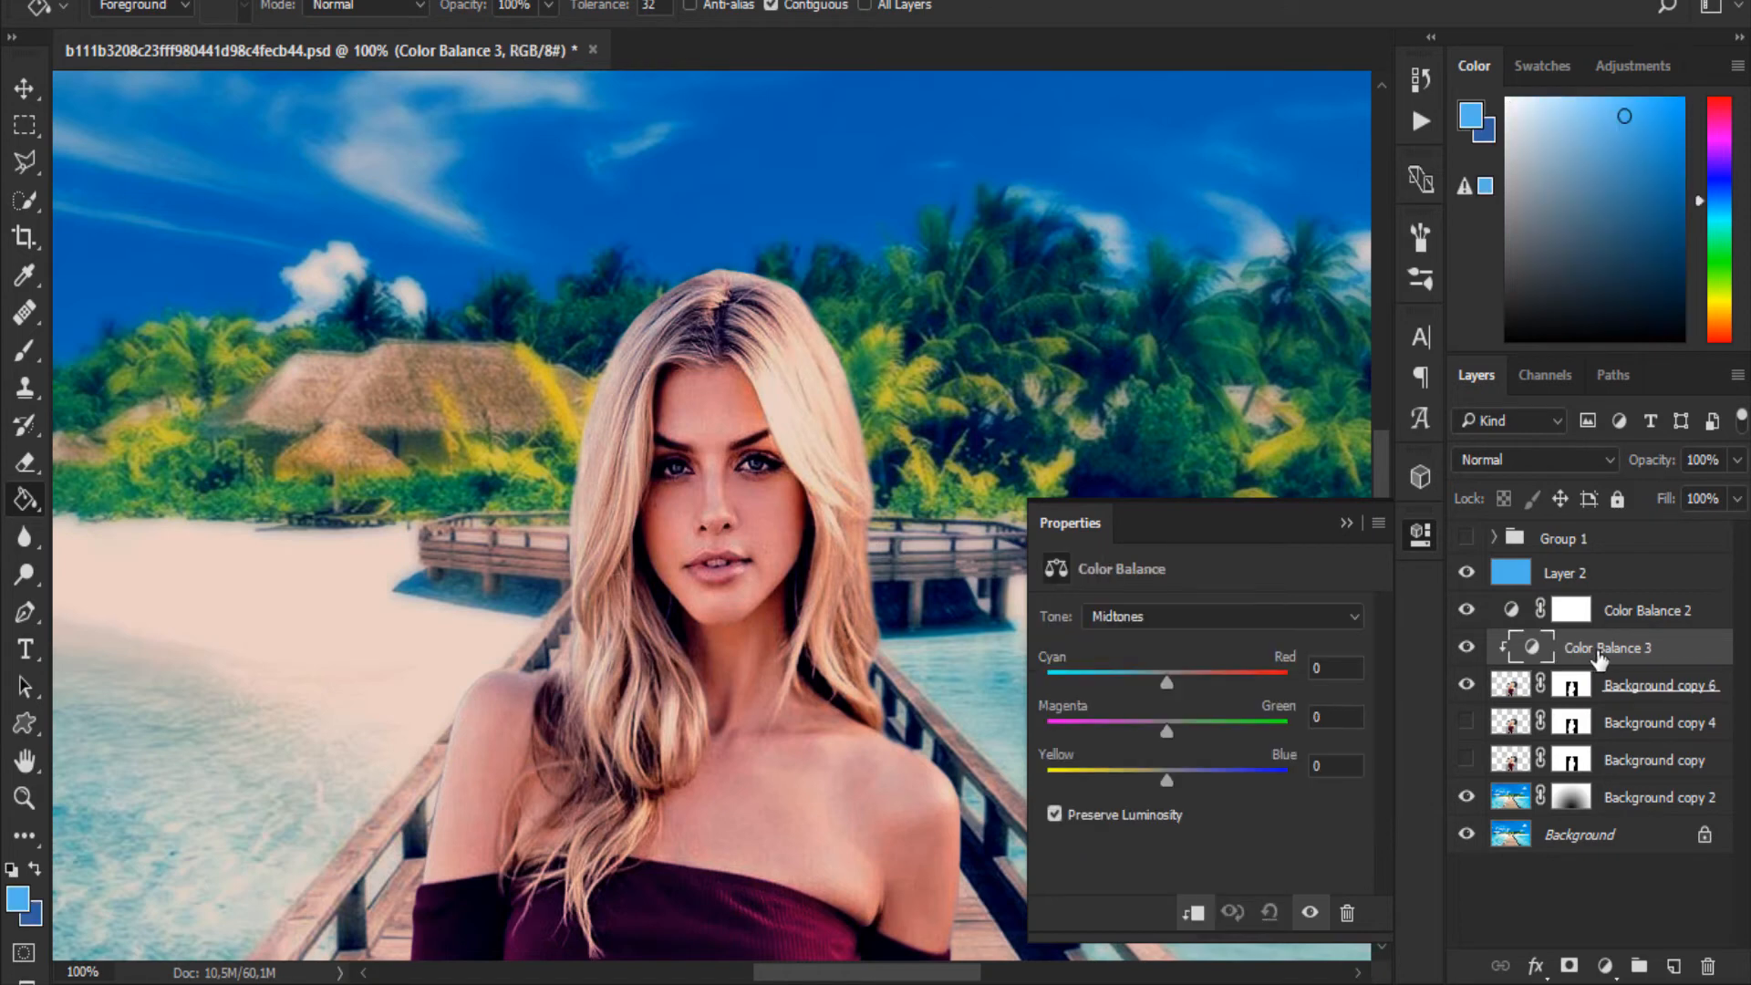
alt+click(1569, 969)
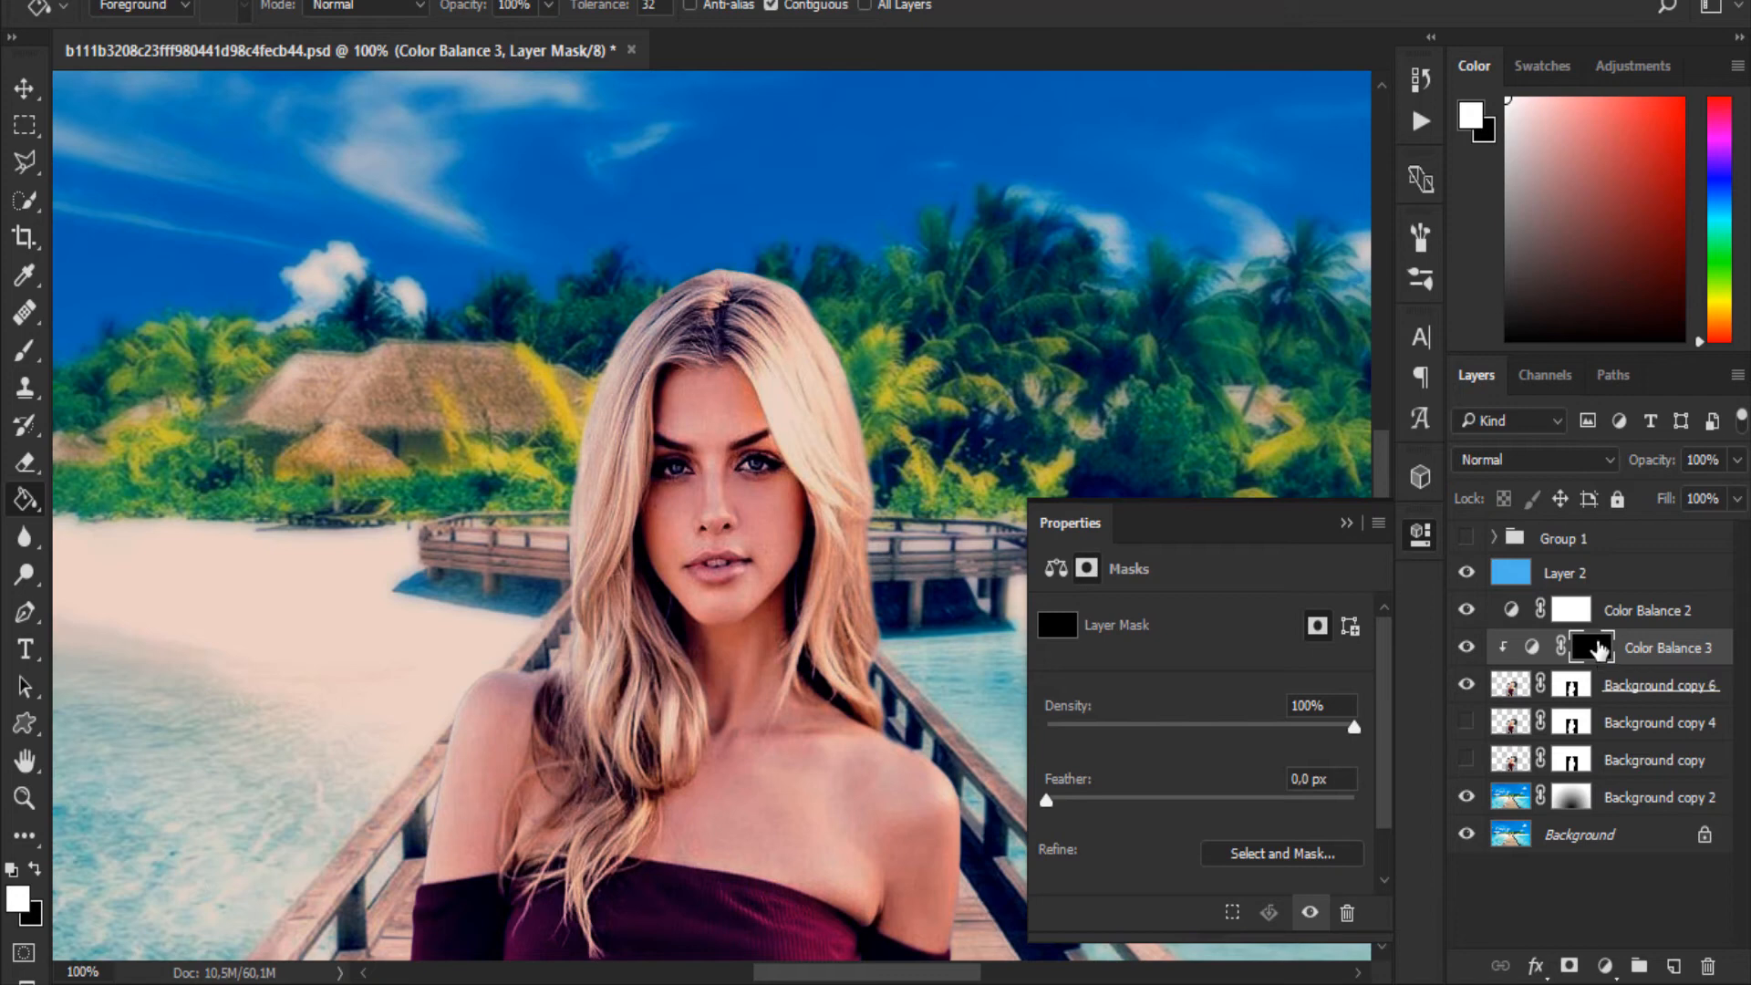
key(ctrl+z)
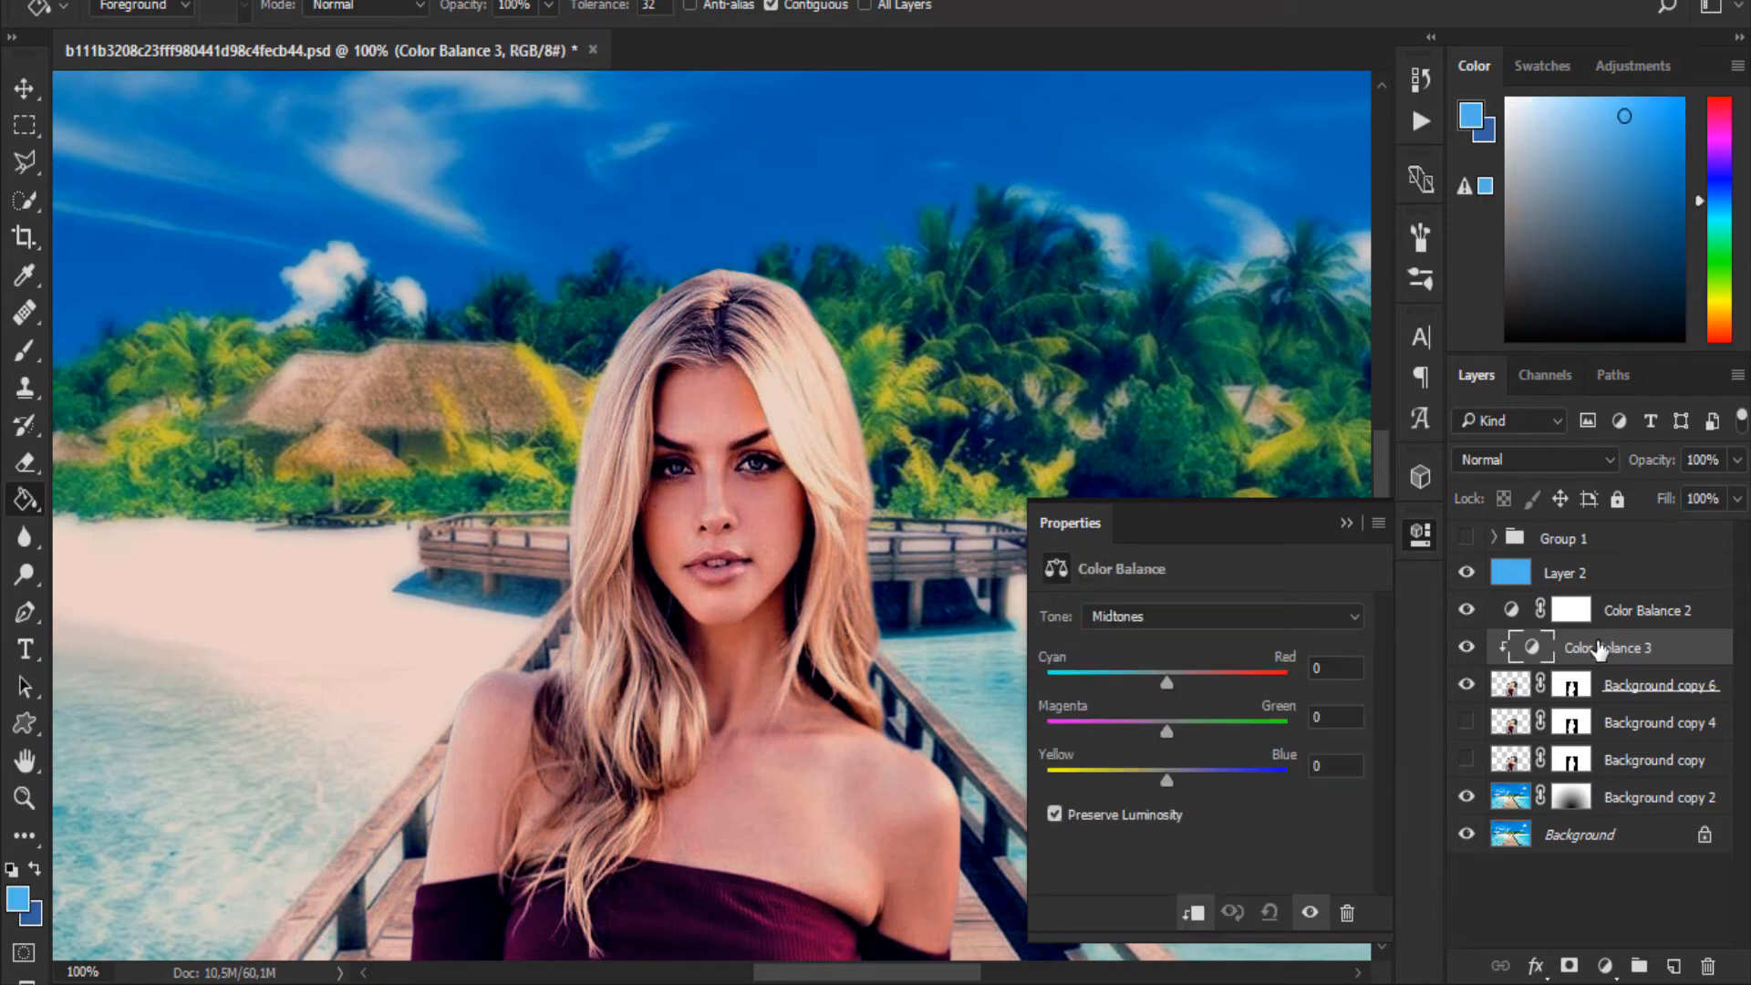
click(1570, 965)
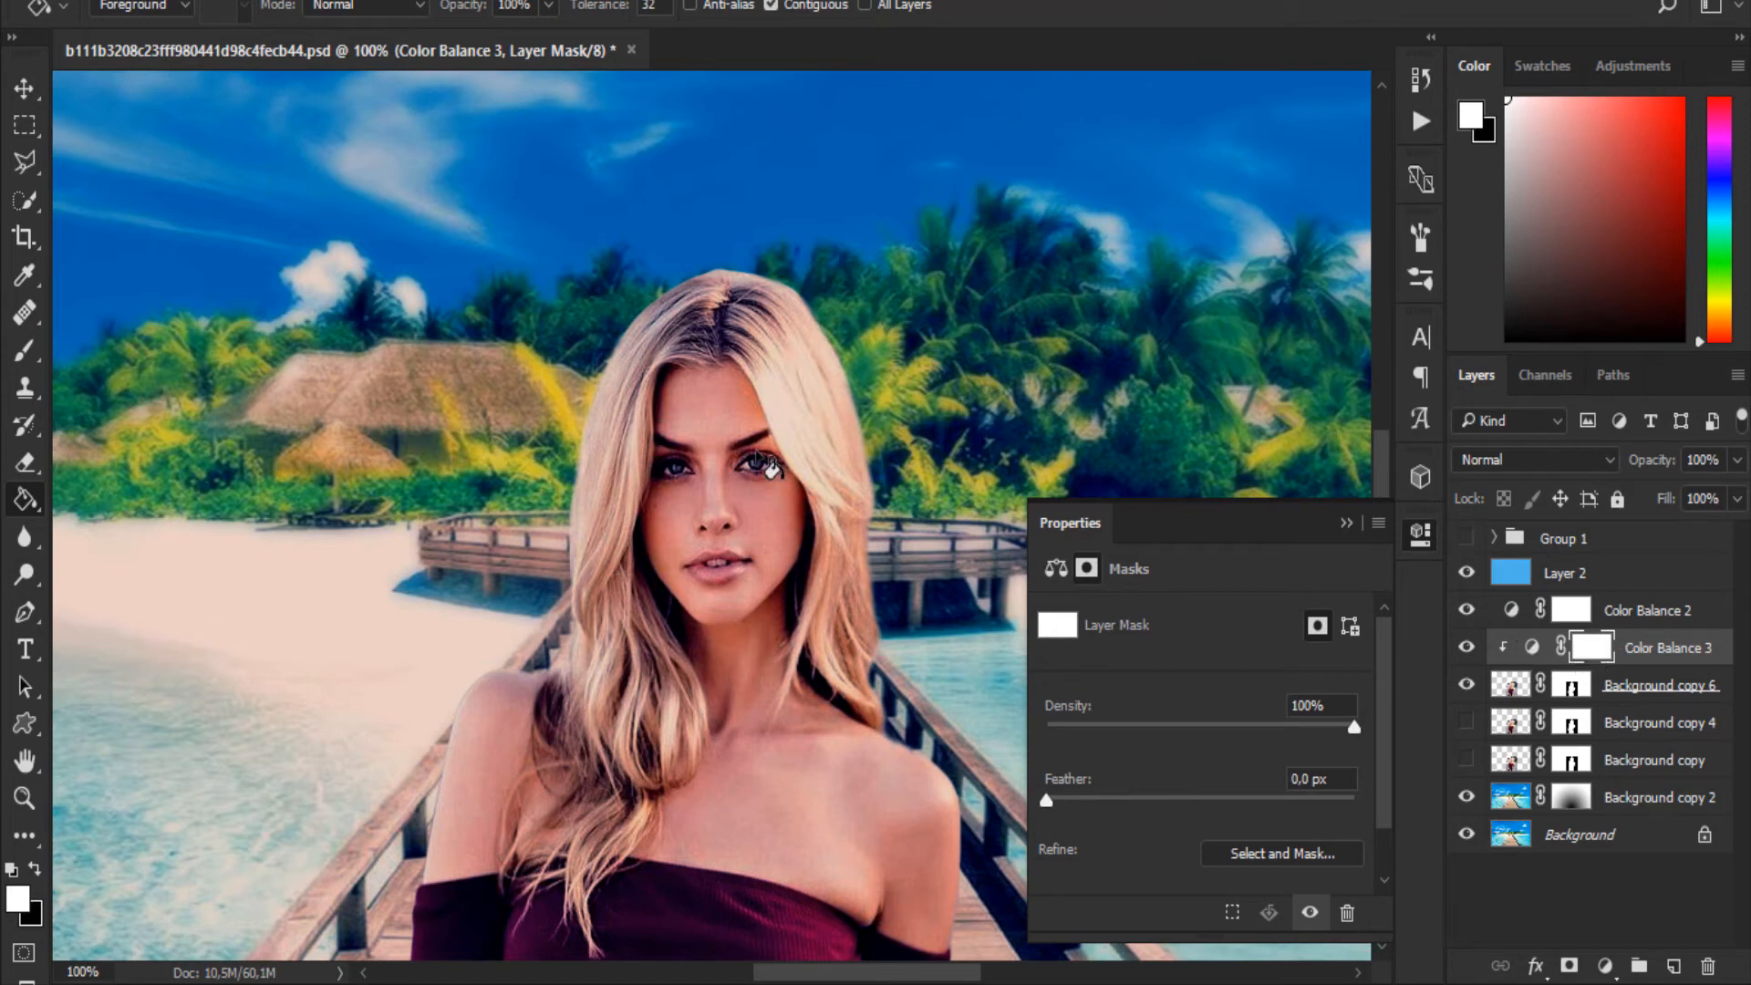
- Paint black over the woman's face on the Color Balance 3 mask using a 215 px brush
click(1346, 522)
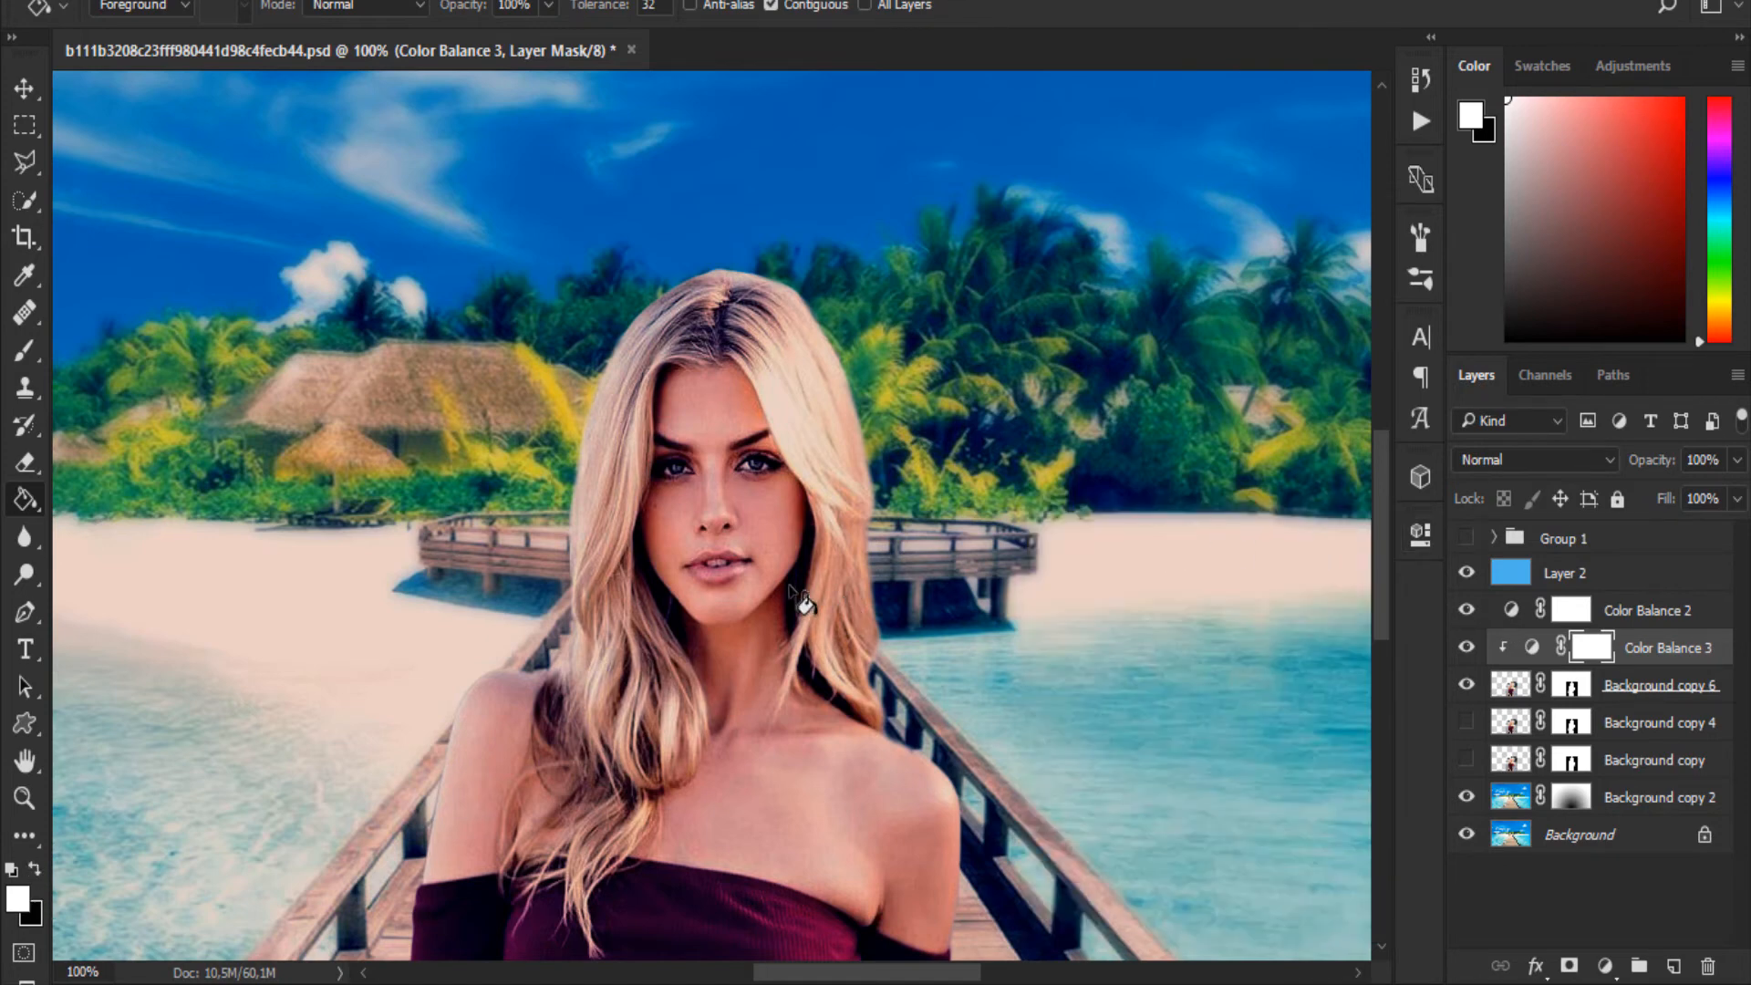
key(b)
drag(795, 578, 939, 588)
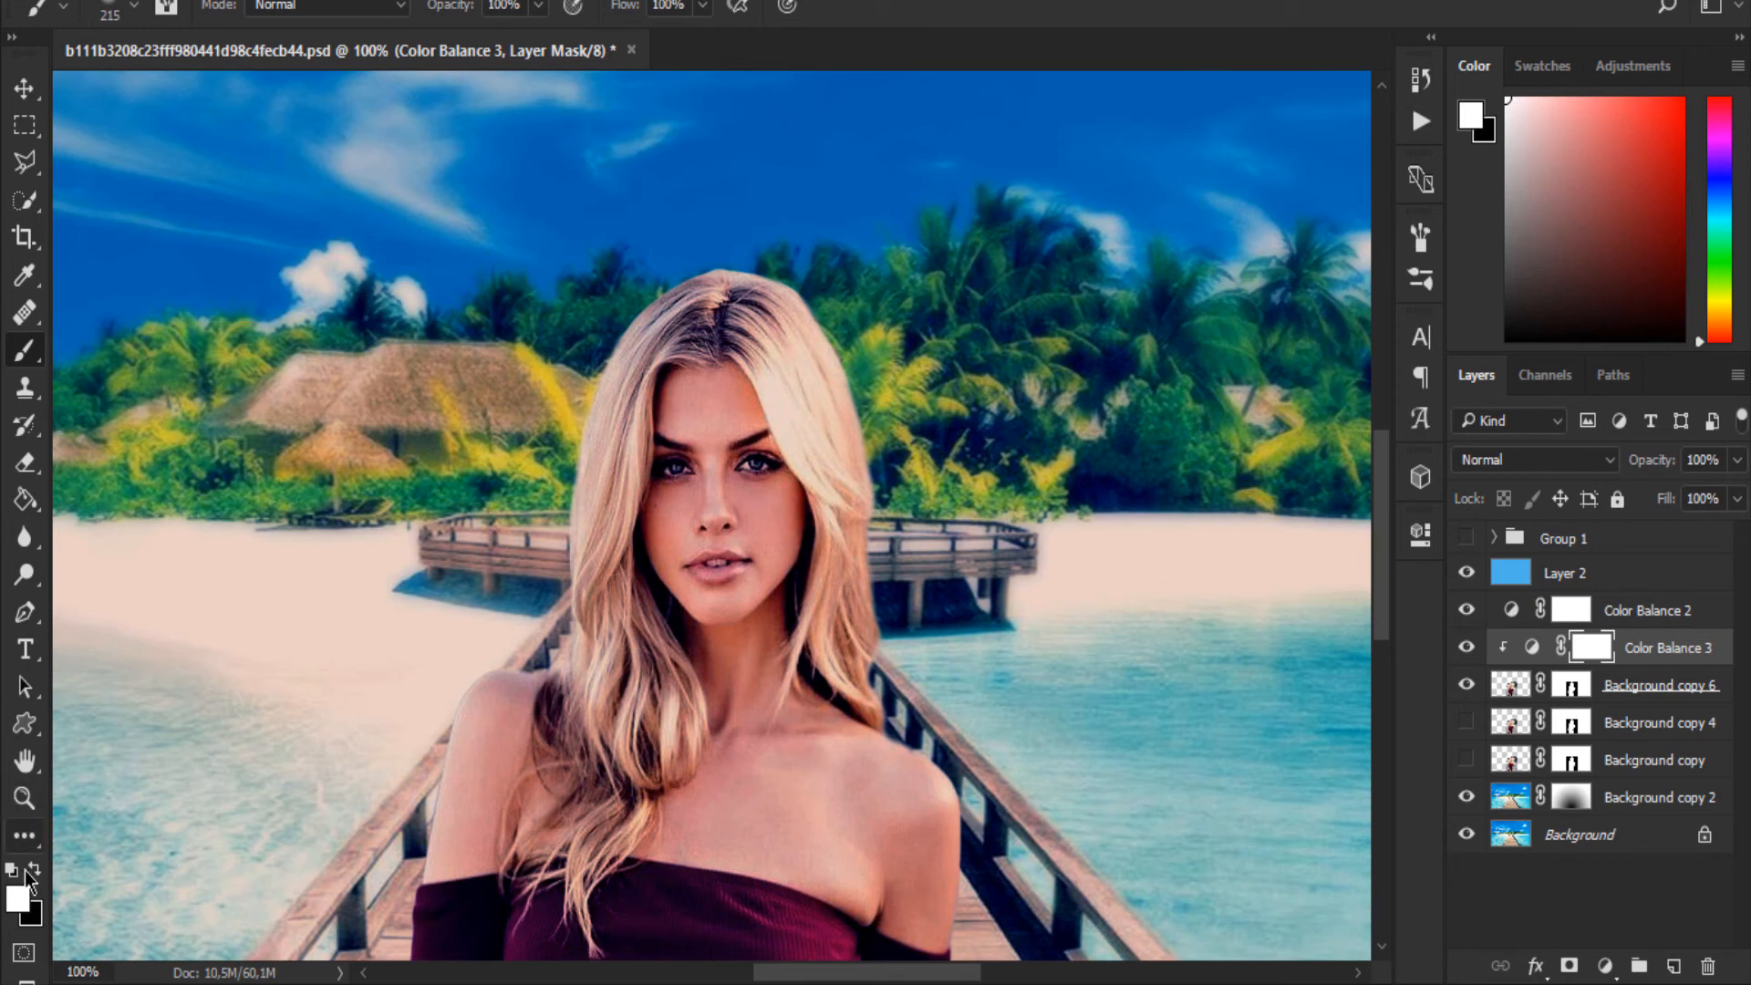
click(18, 900)
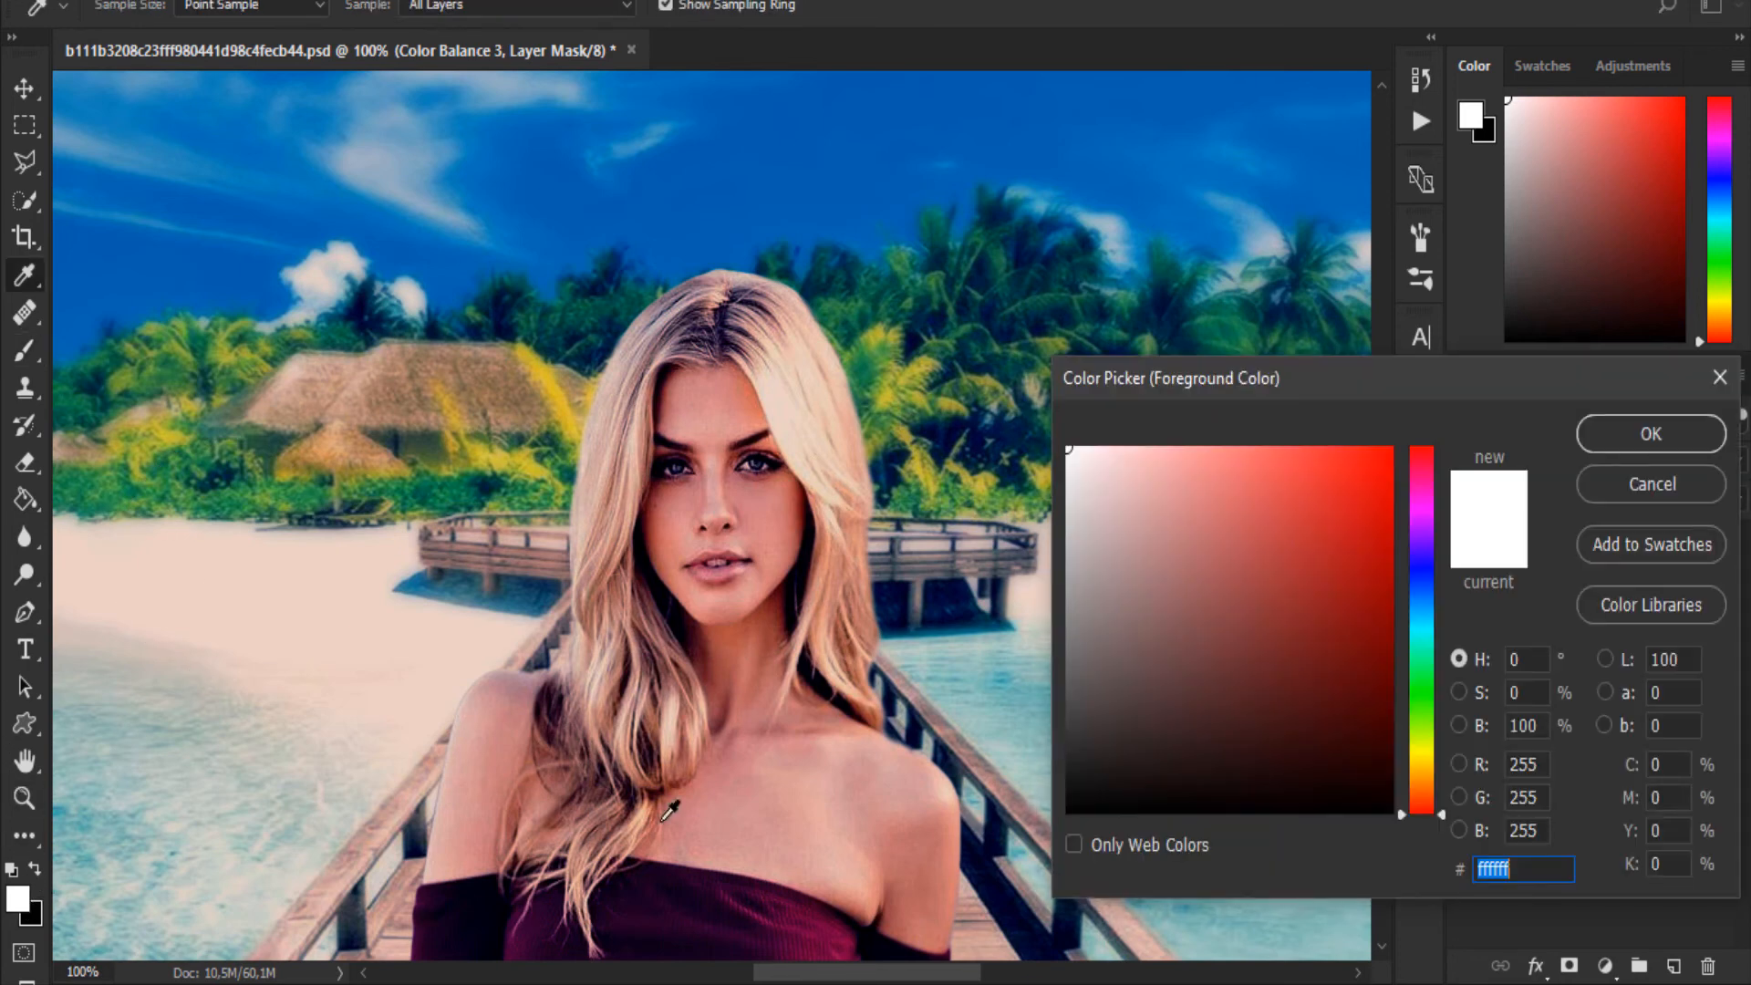
key(Return)
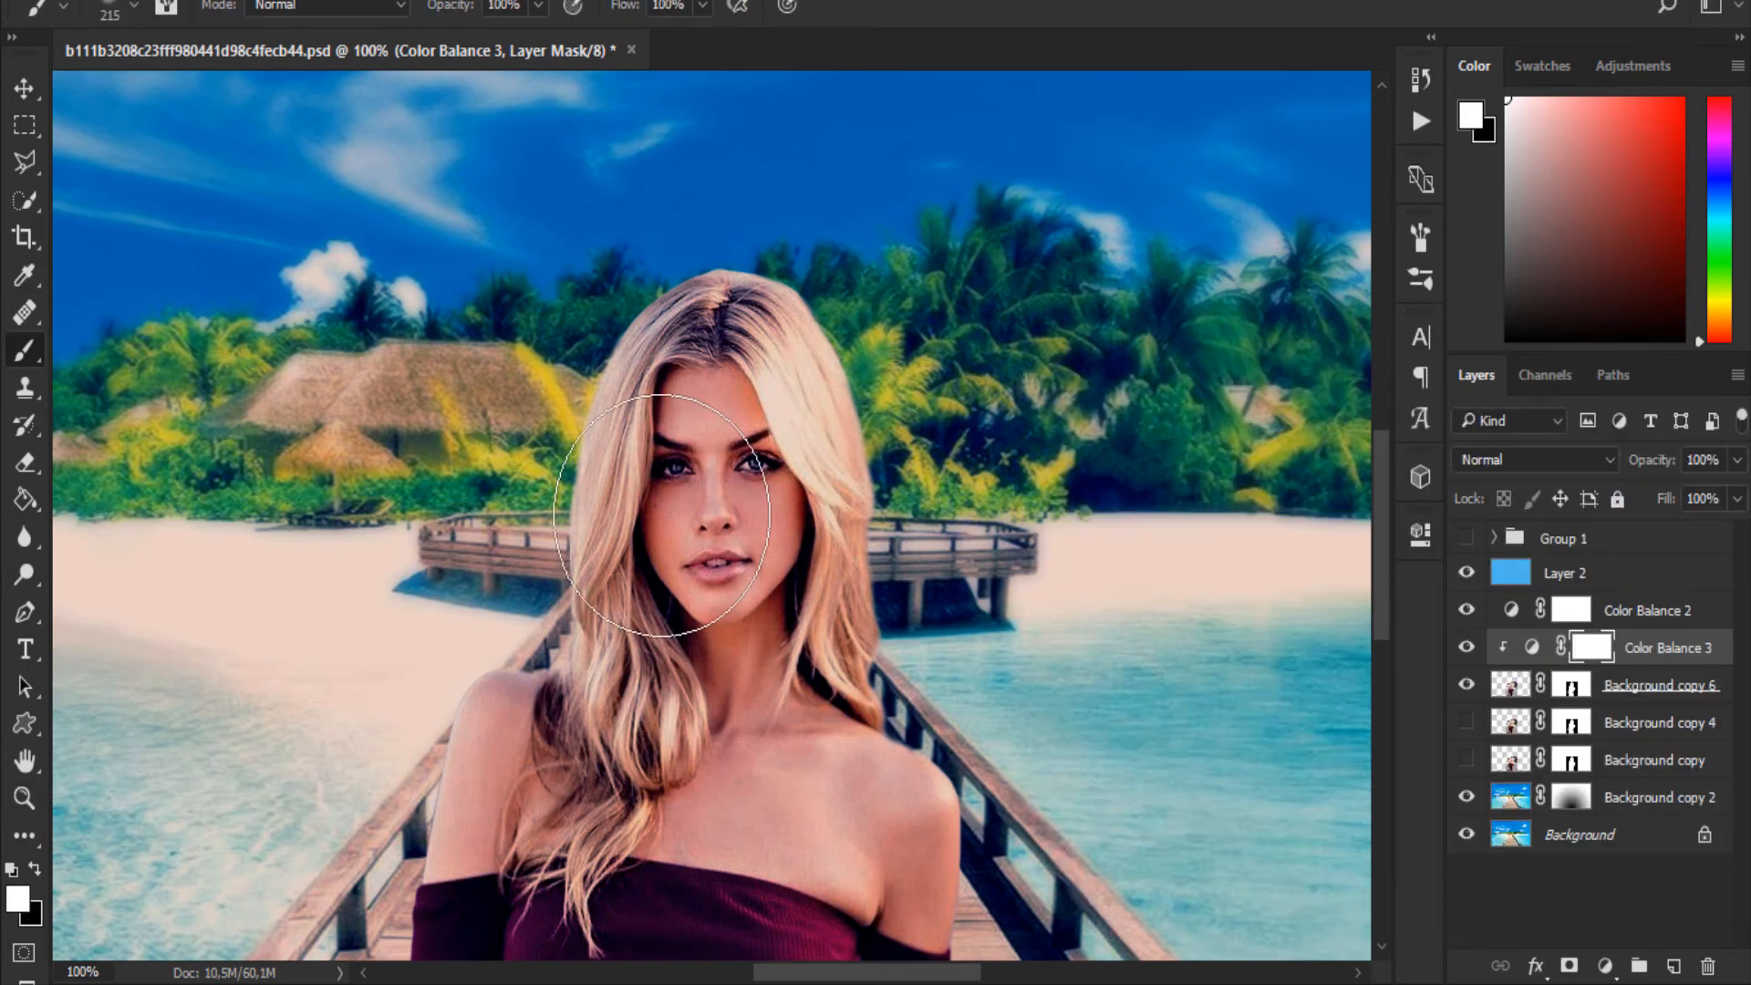
key(x)
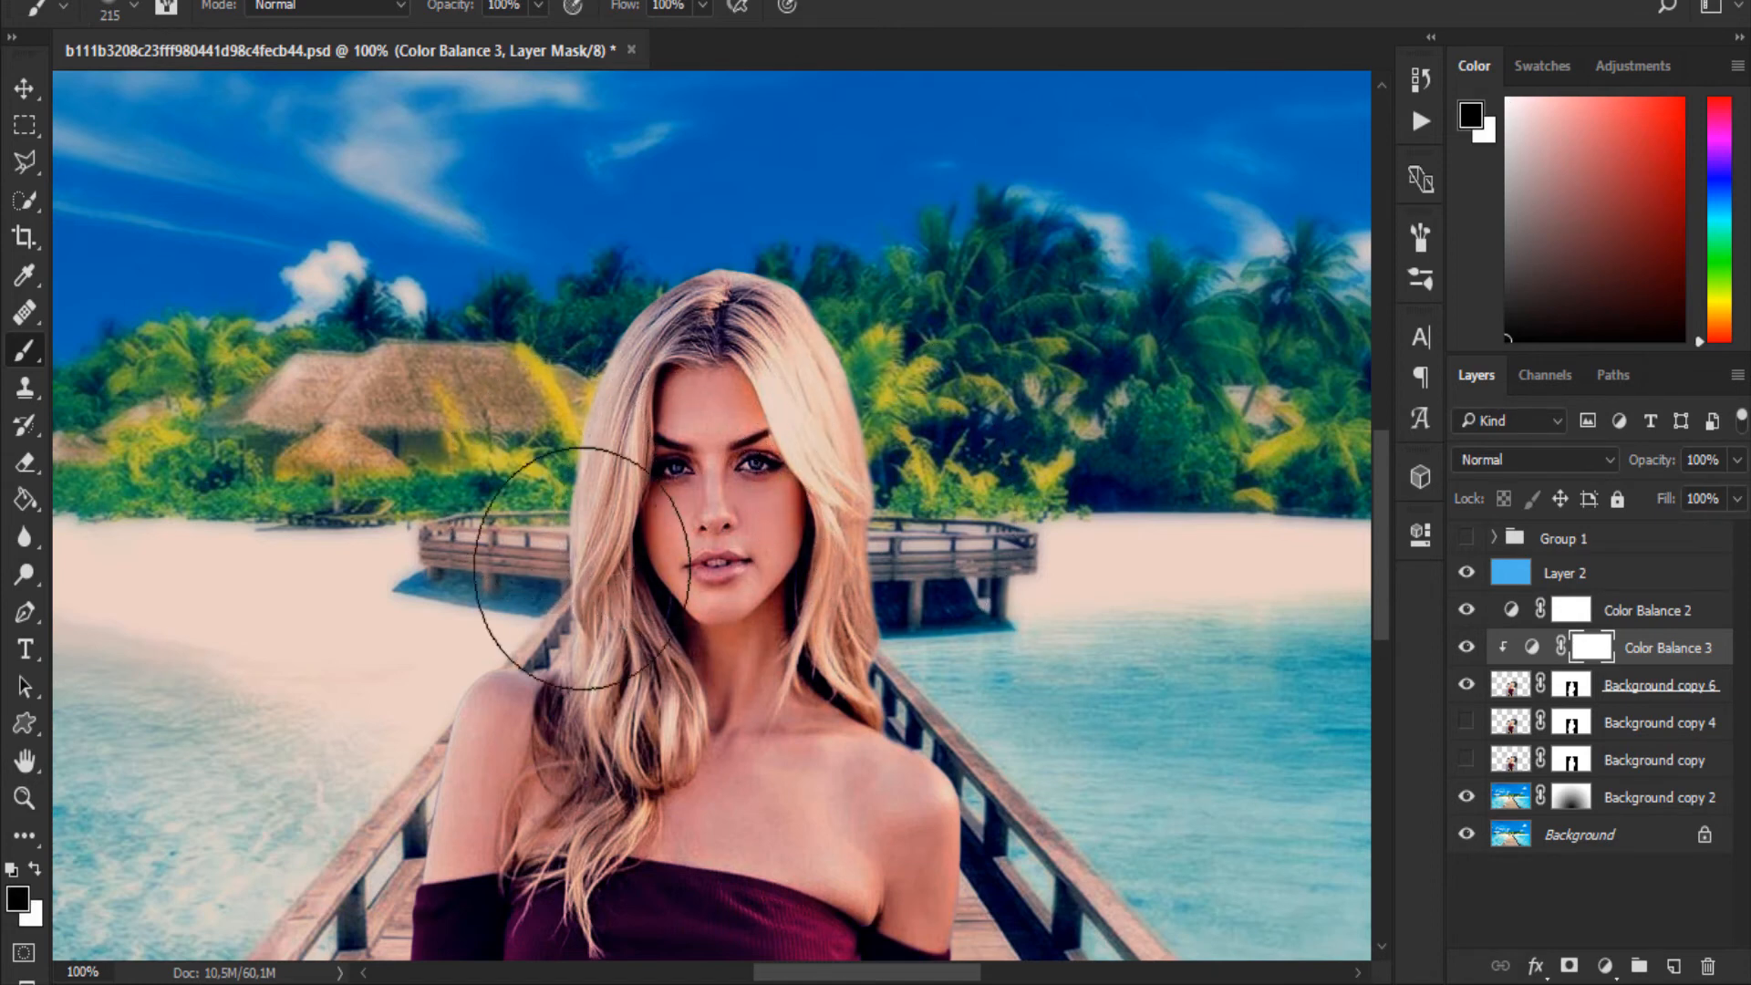
mouse_move(582, 568)
mouse_down()
mouse_move(901, 416)
mouse_move(490, 456)
mouse_move(947, 425)
mouse_move(938, 446)
mouse_up()
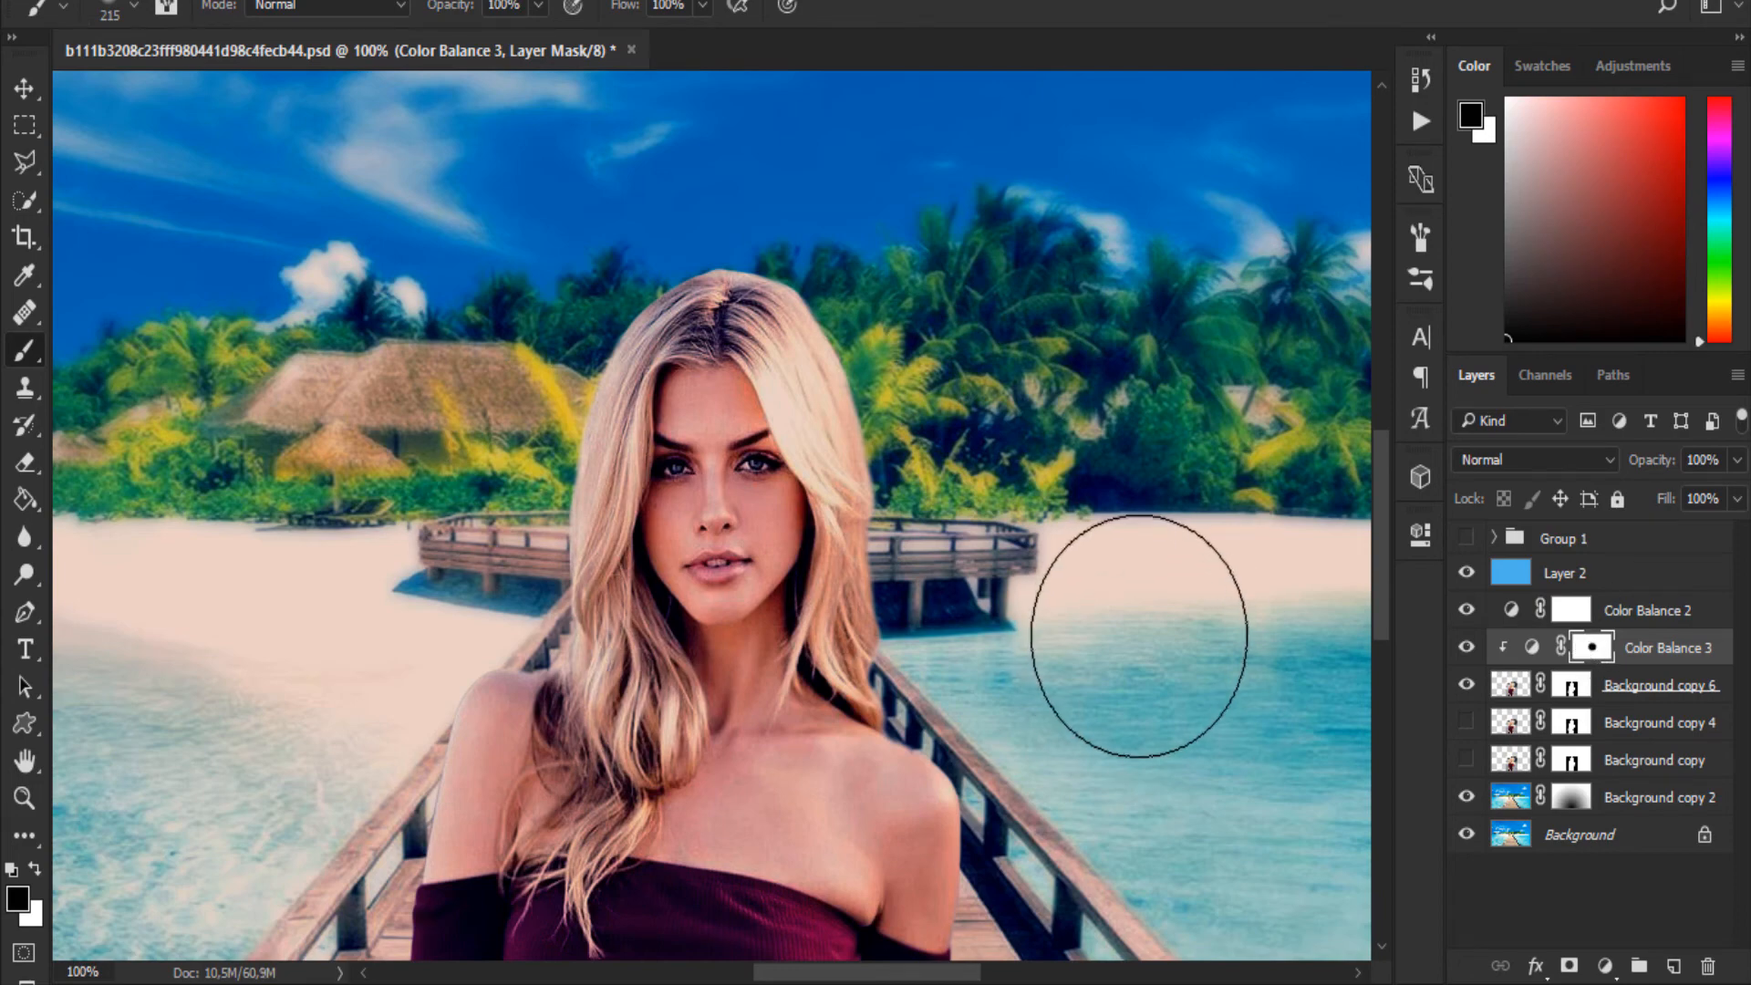
- Enlarge the brush to 683 px and paint the rest of the Color Balance 3 mask black
key(ctrl+0)
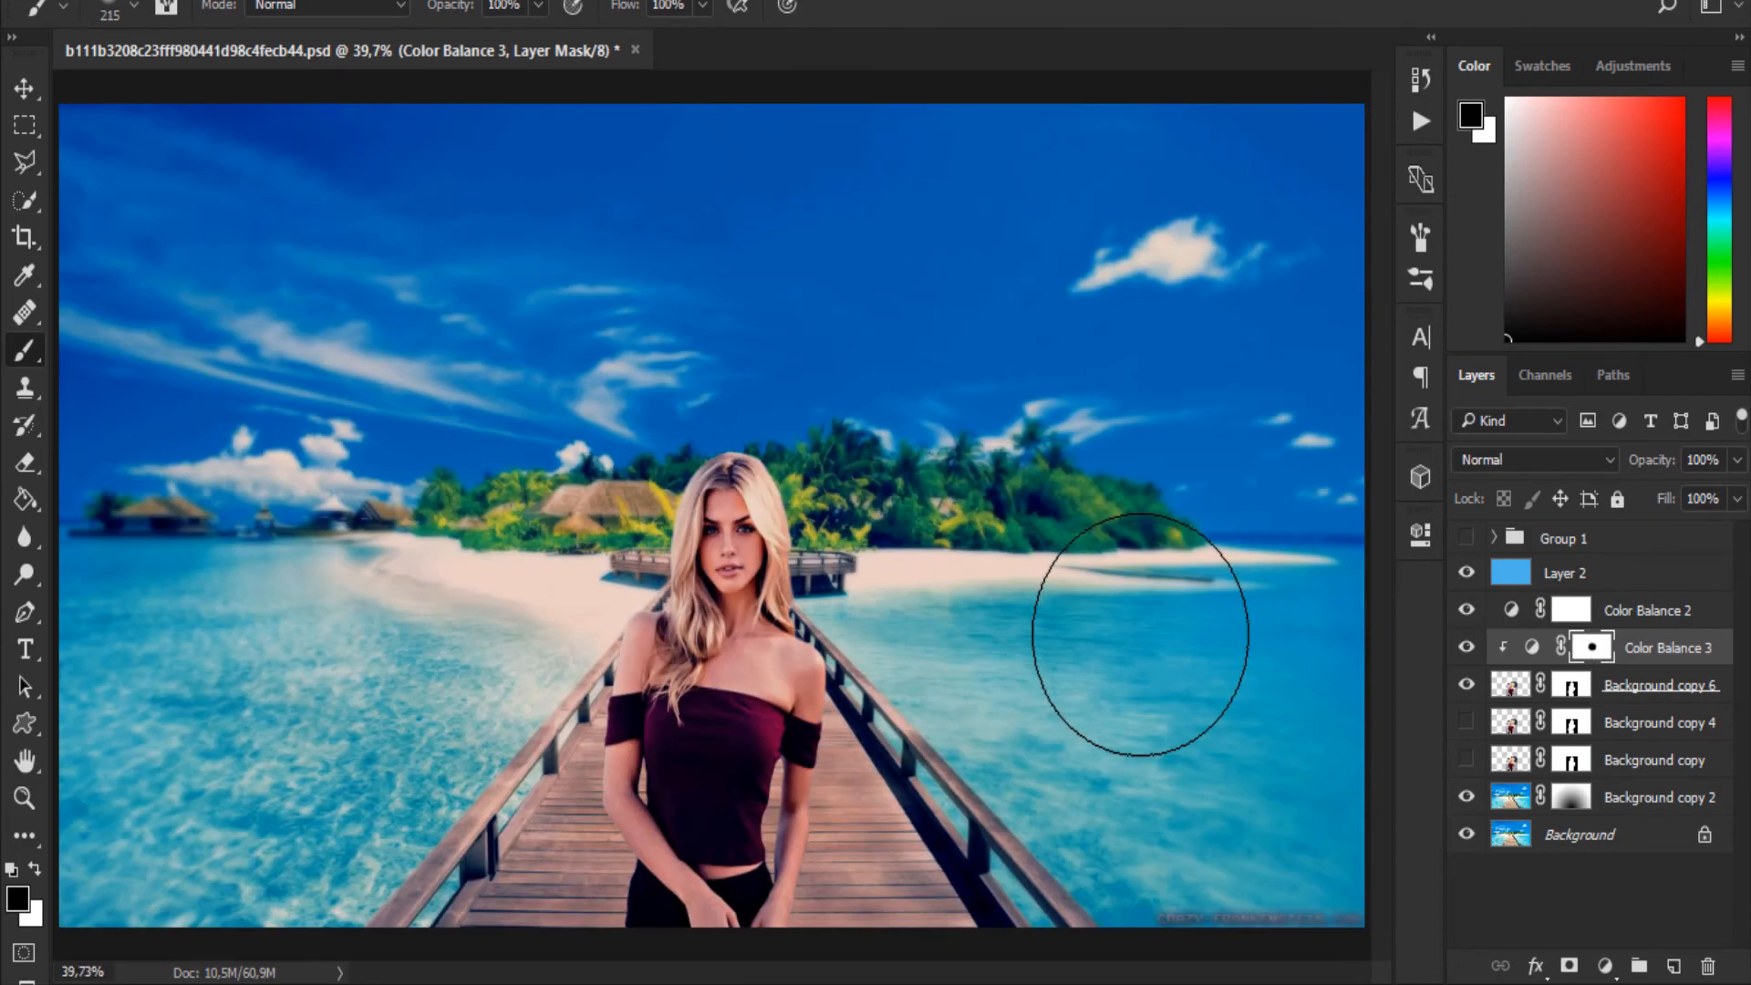
drag(765, 468, 830, 479)
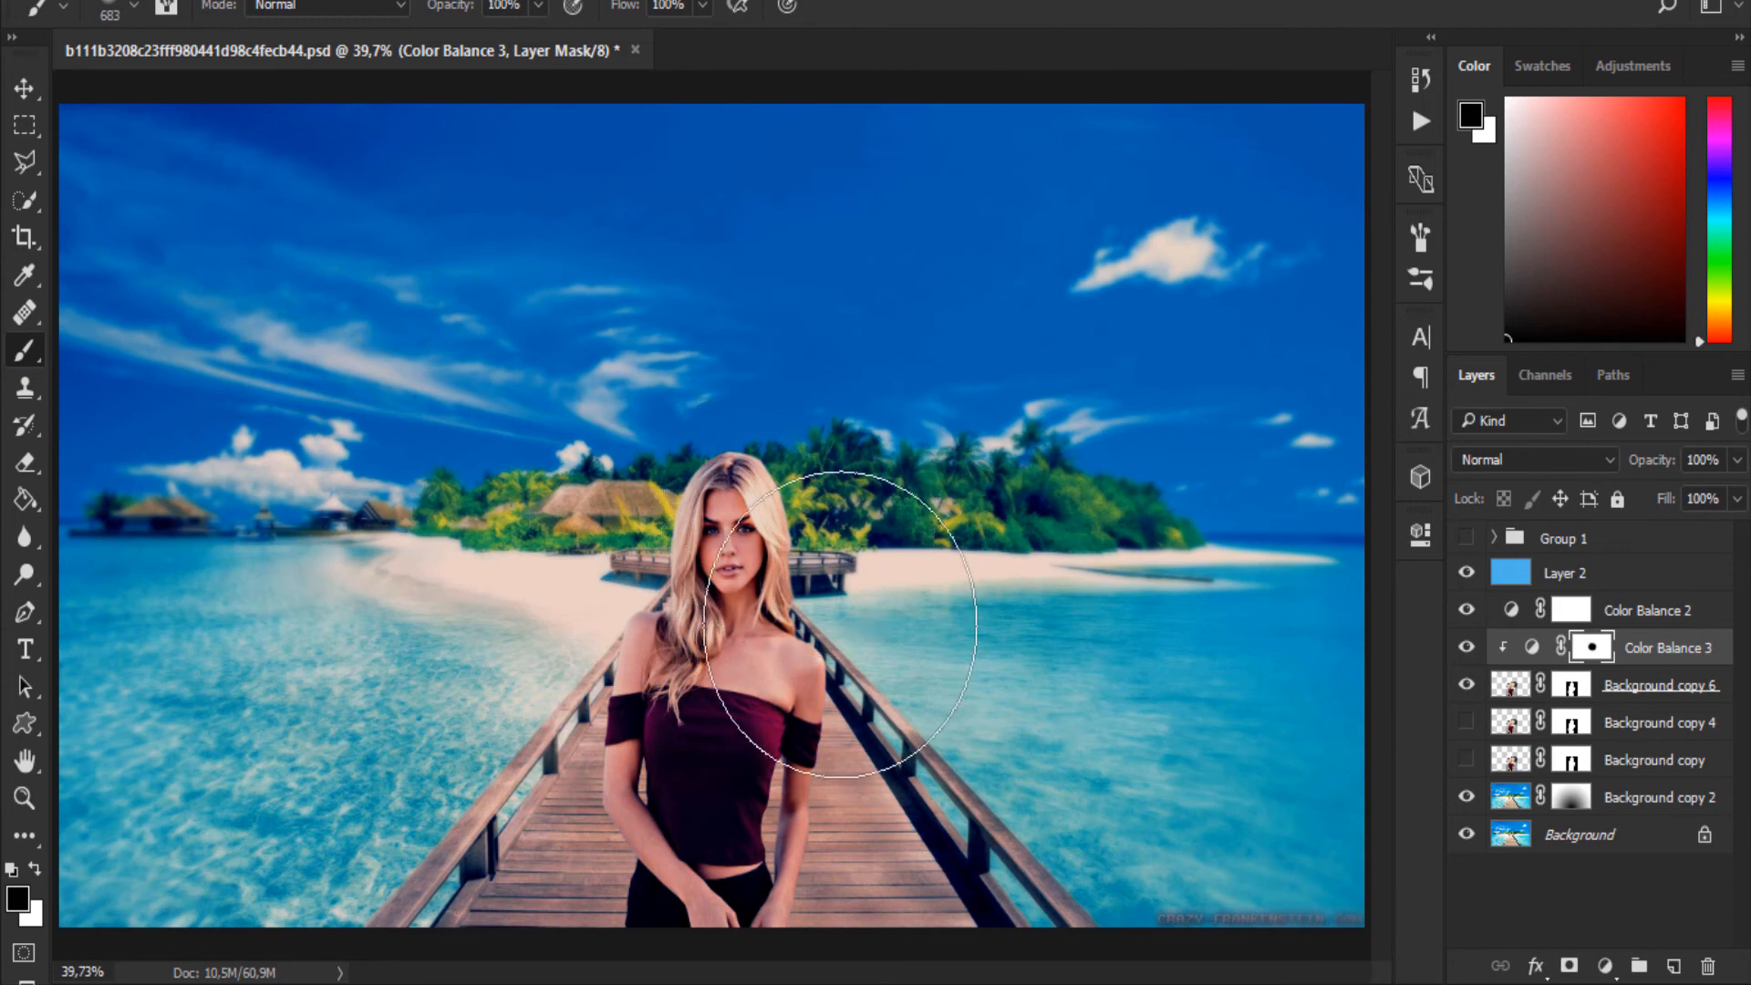
mouse_move(111, 152)
mouse_down()
mouse_move(204, 555)
mouse_move(194, 794)
mouse_move(1290, 582)
mouse_move(1268, 119)
mouse_up()
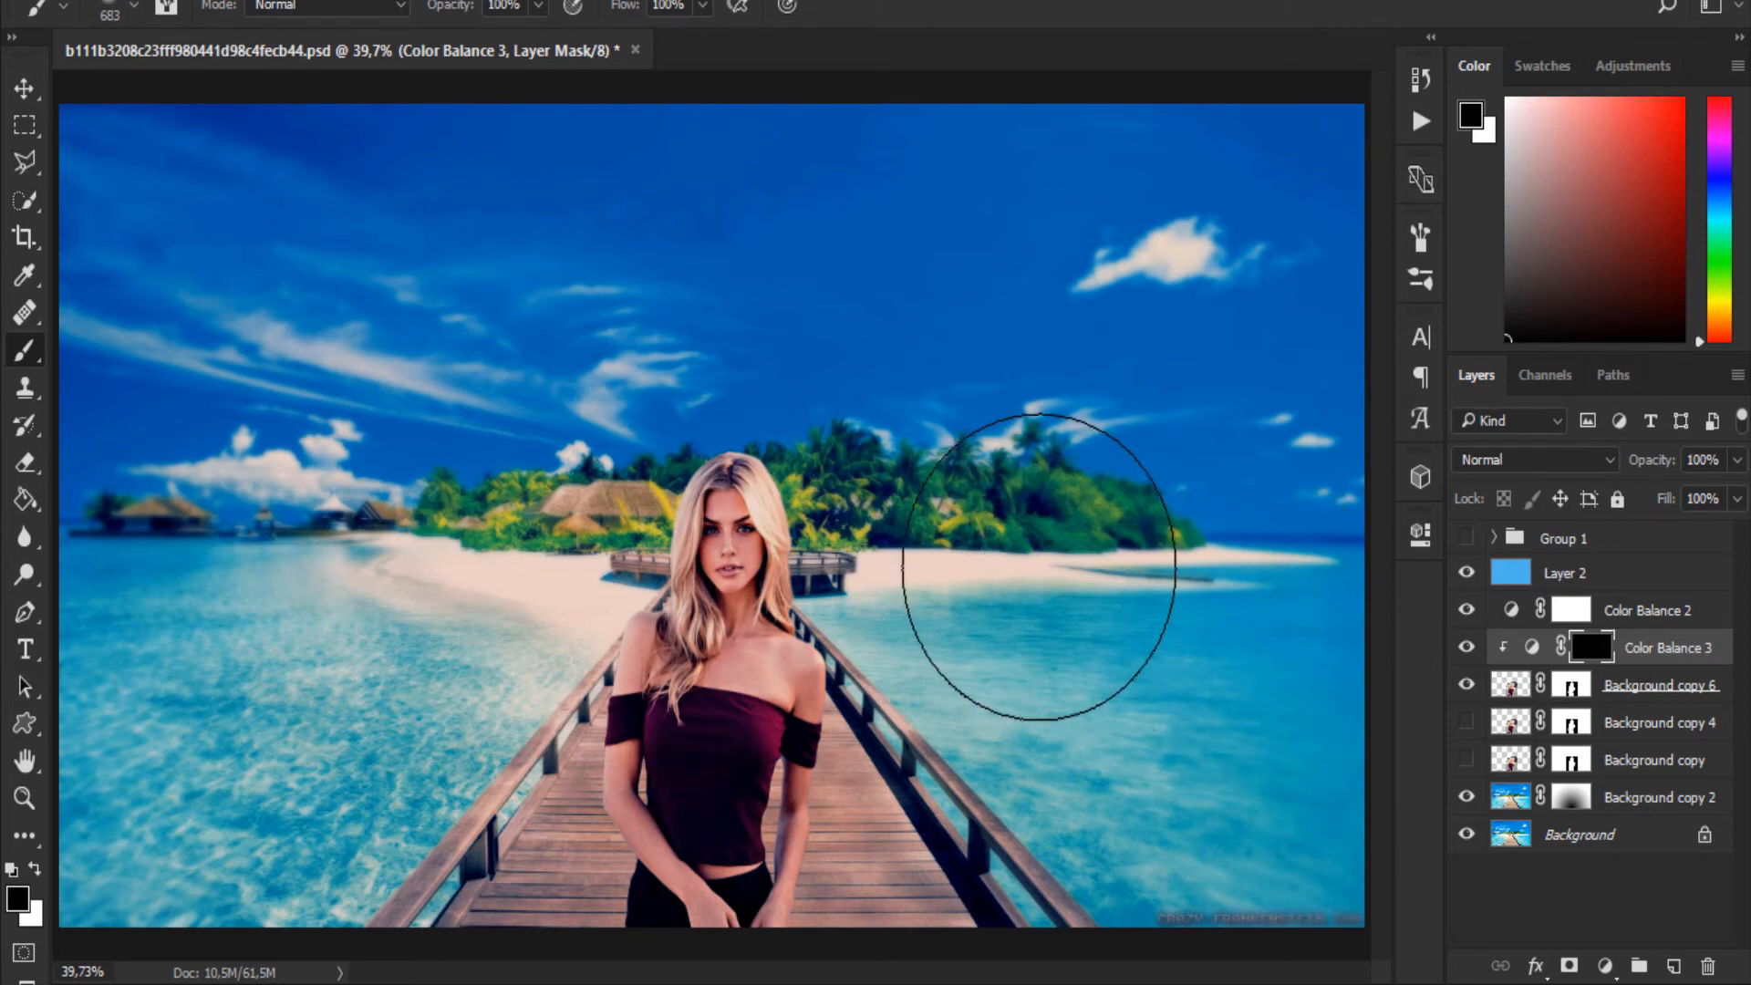
- Reduce the brush to 8 px for the woman's lips and set the Color Balance 3 midtones to Cyan–Red +100
drag(1053, 547, 890, 573)
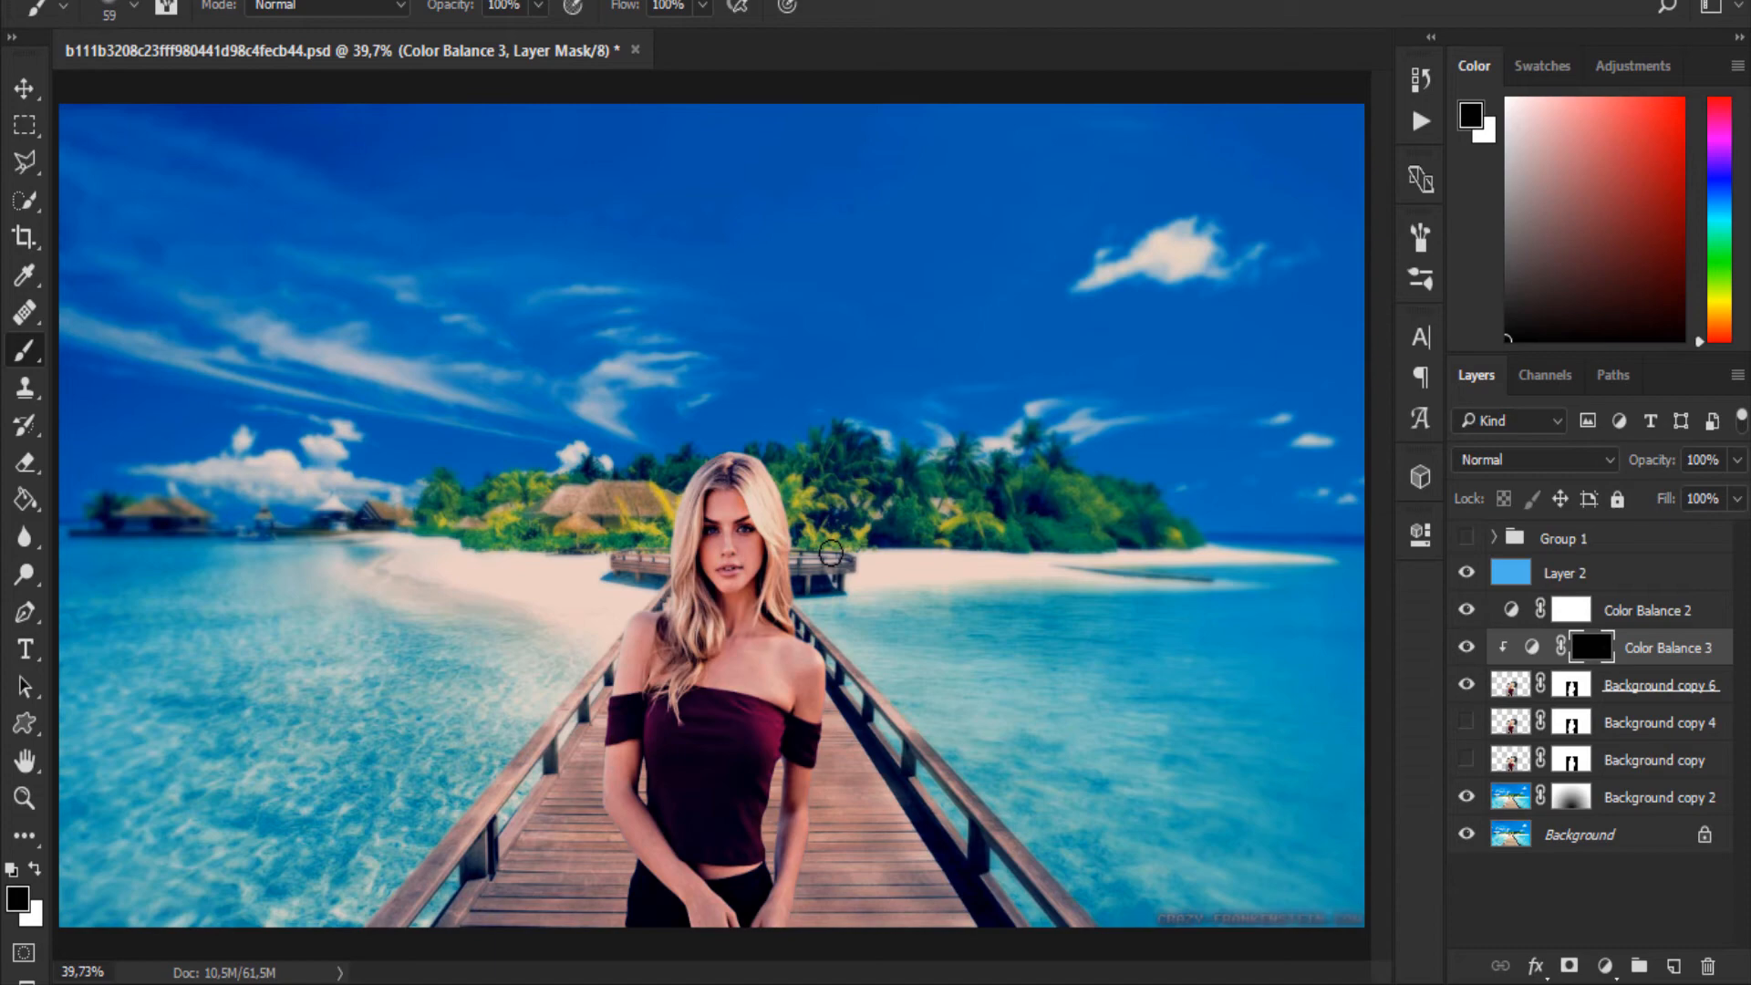
scroll(831, 552, up, 3)
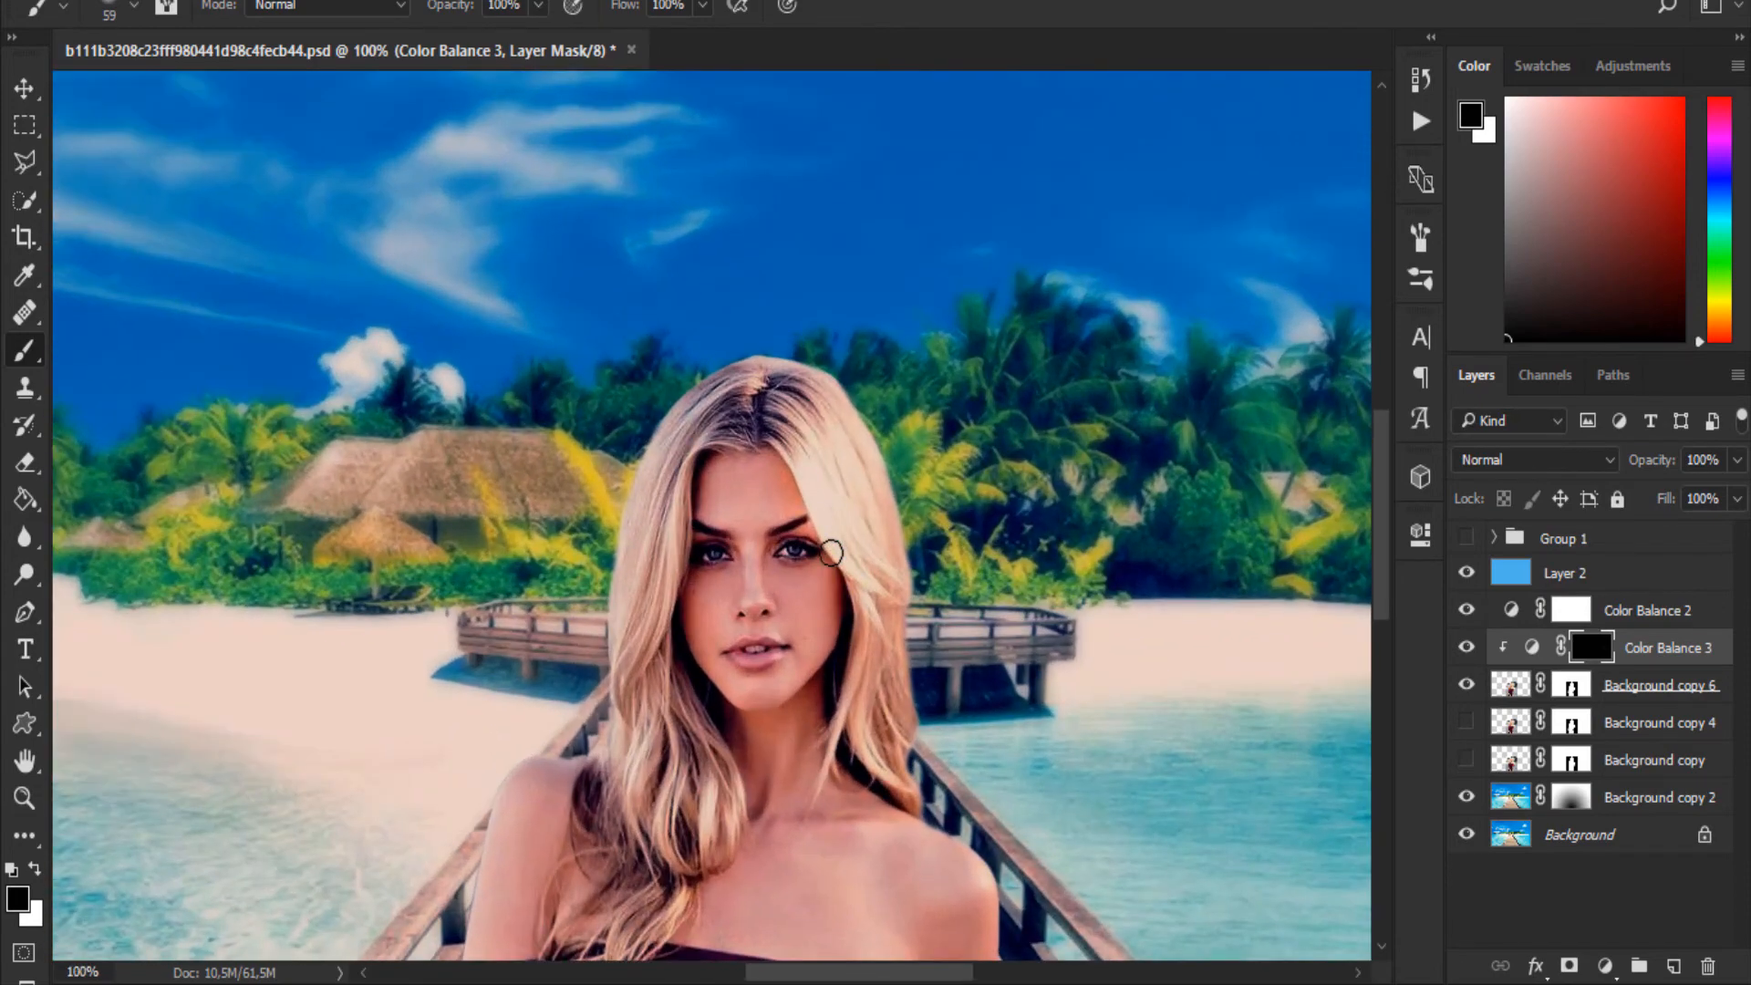
drag(831, 552, 814, 482)
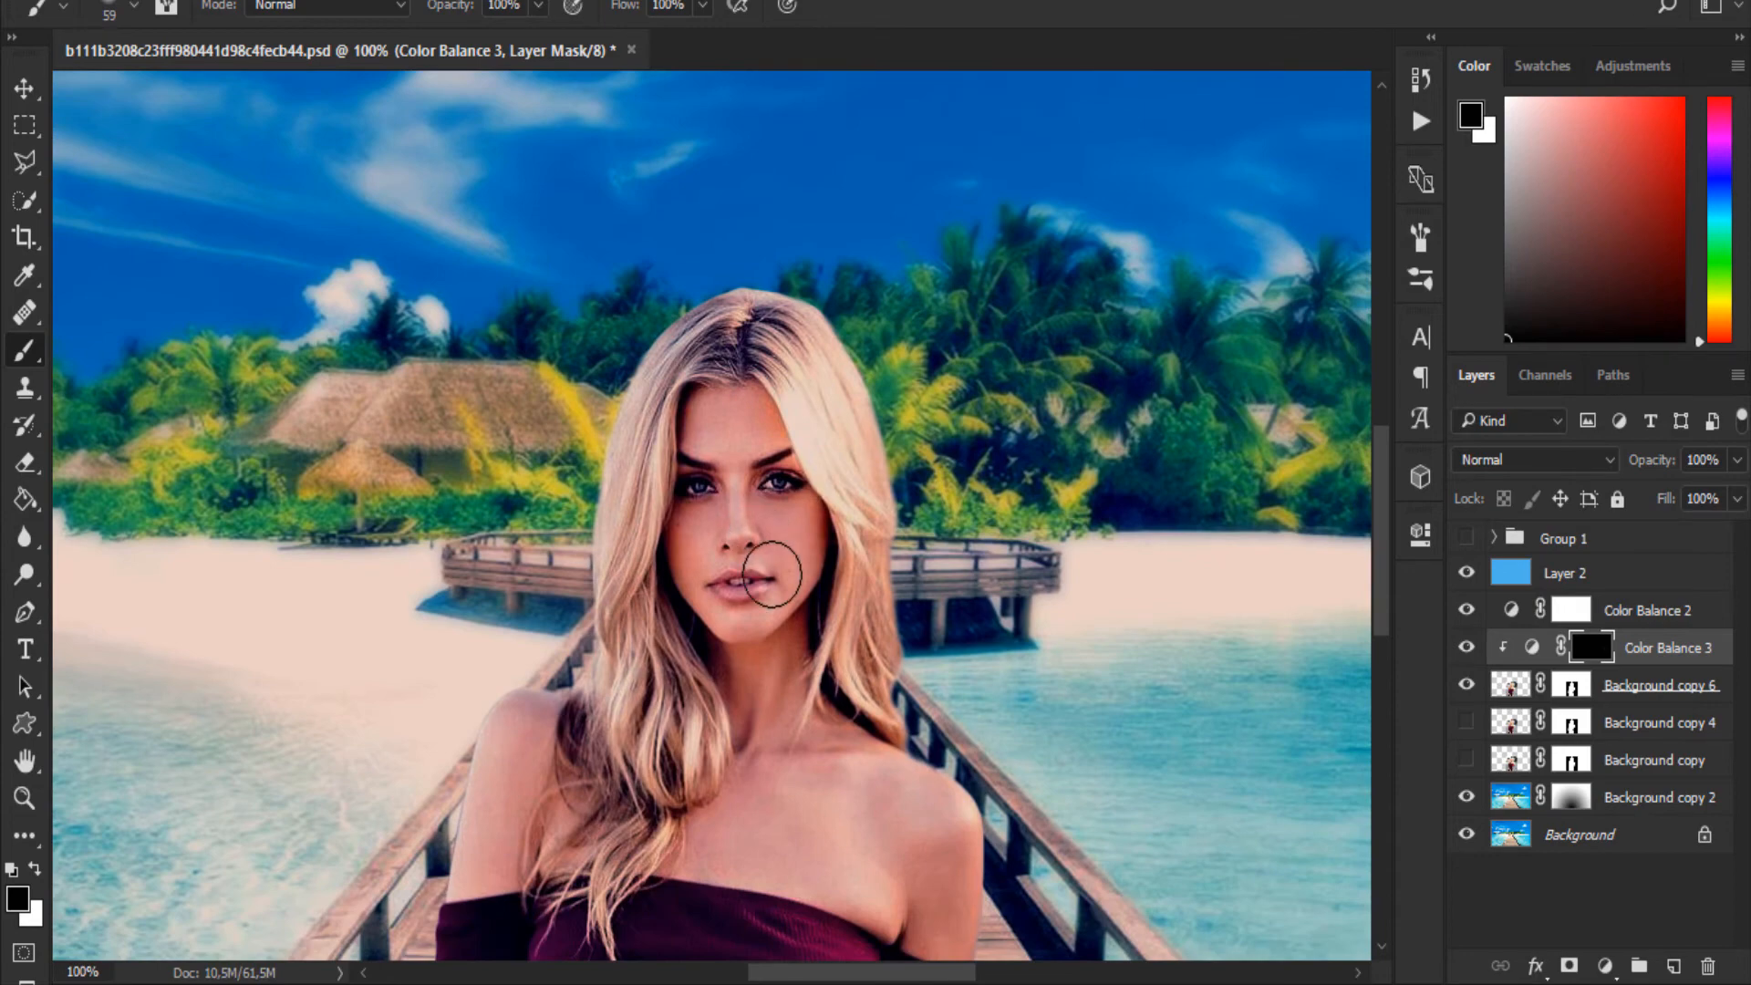
drag(771, 572, 743, 573)
key(ctrl+plus)
key(ctrl+plus)
drag(742, 573, 606, 402)
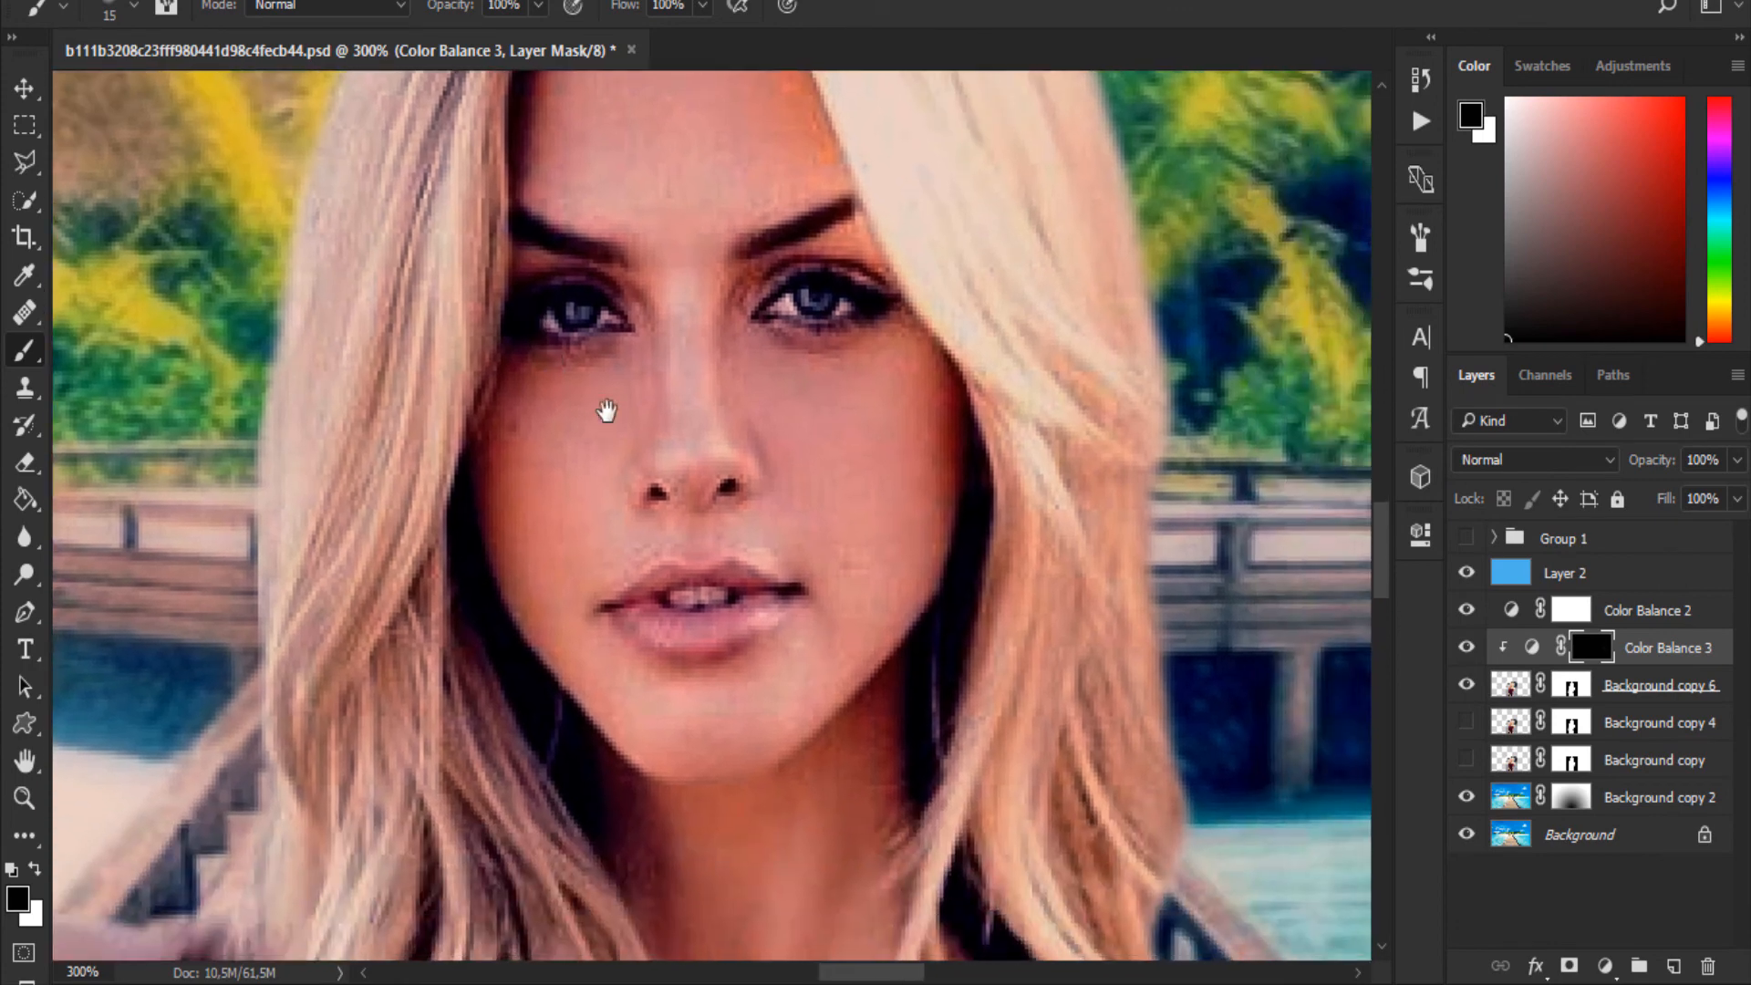
drag(755, 641, 737, 644)
double_click(1532, 648)
drag(1168, 682, 1314, 689)
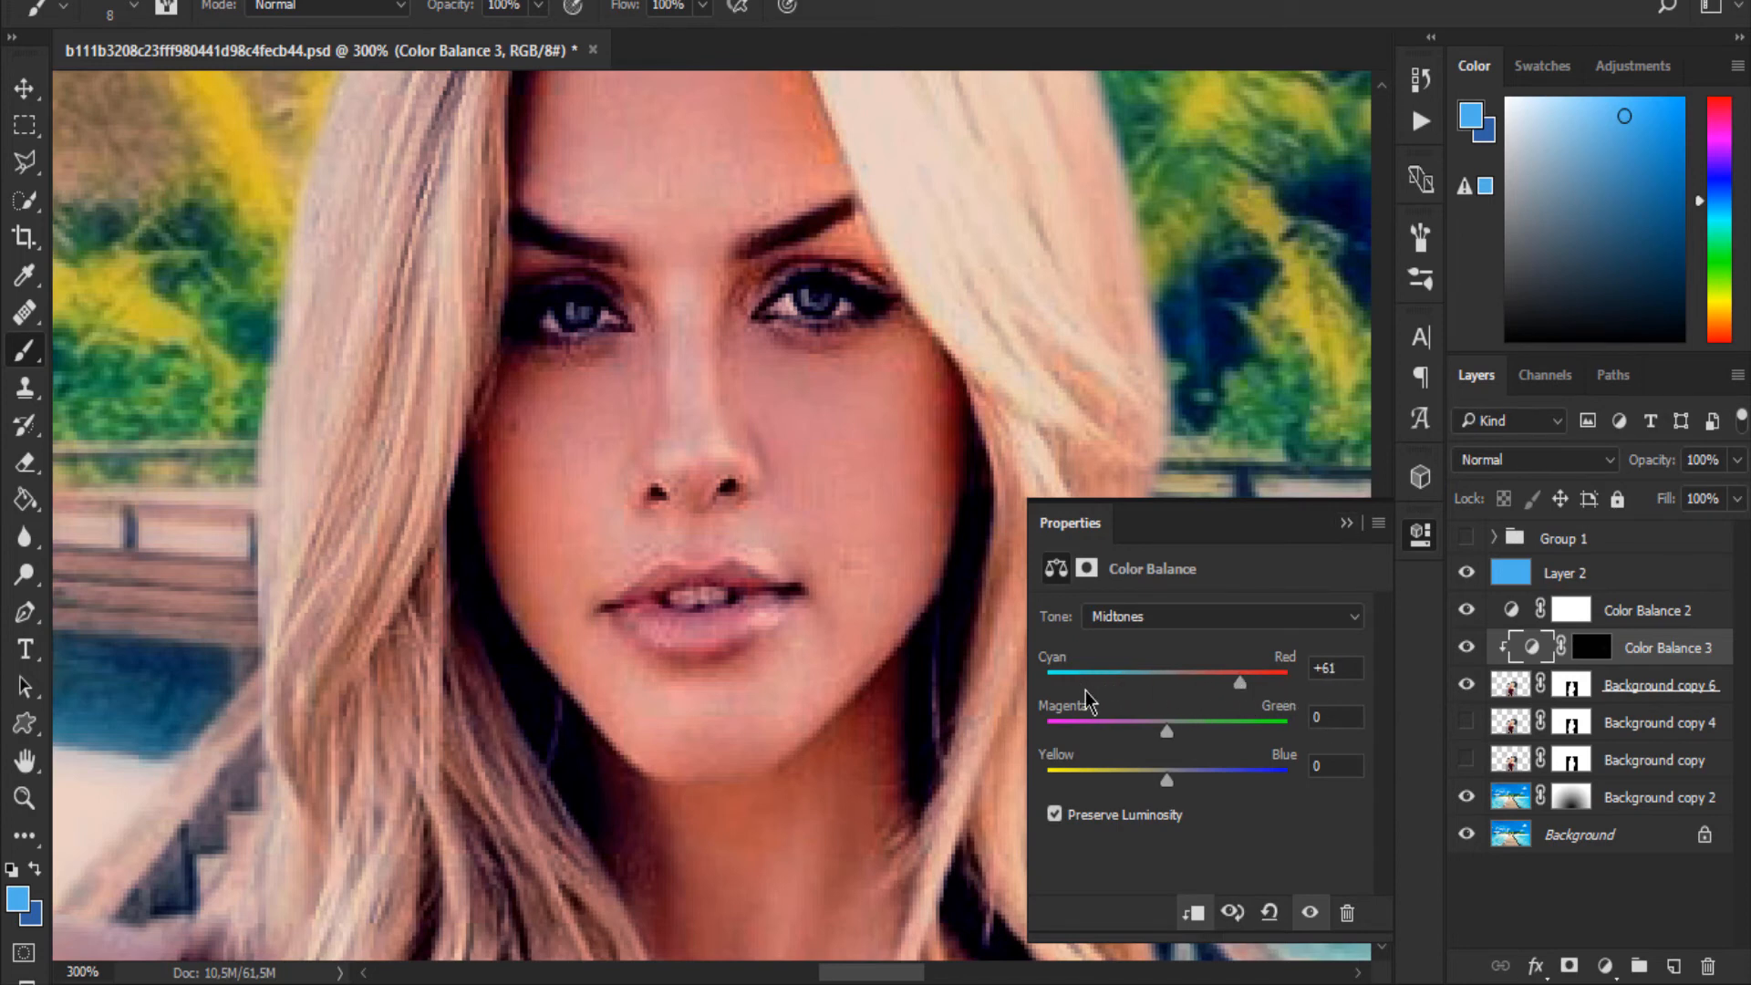
click(1347, 523)
- Paint white over both lips on the Color Balance 3 mask so the adjustment colors them
click(1584, 648)
key(d)
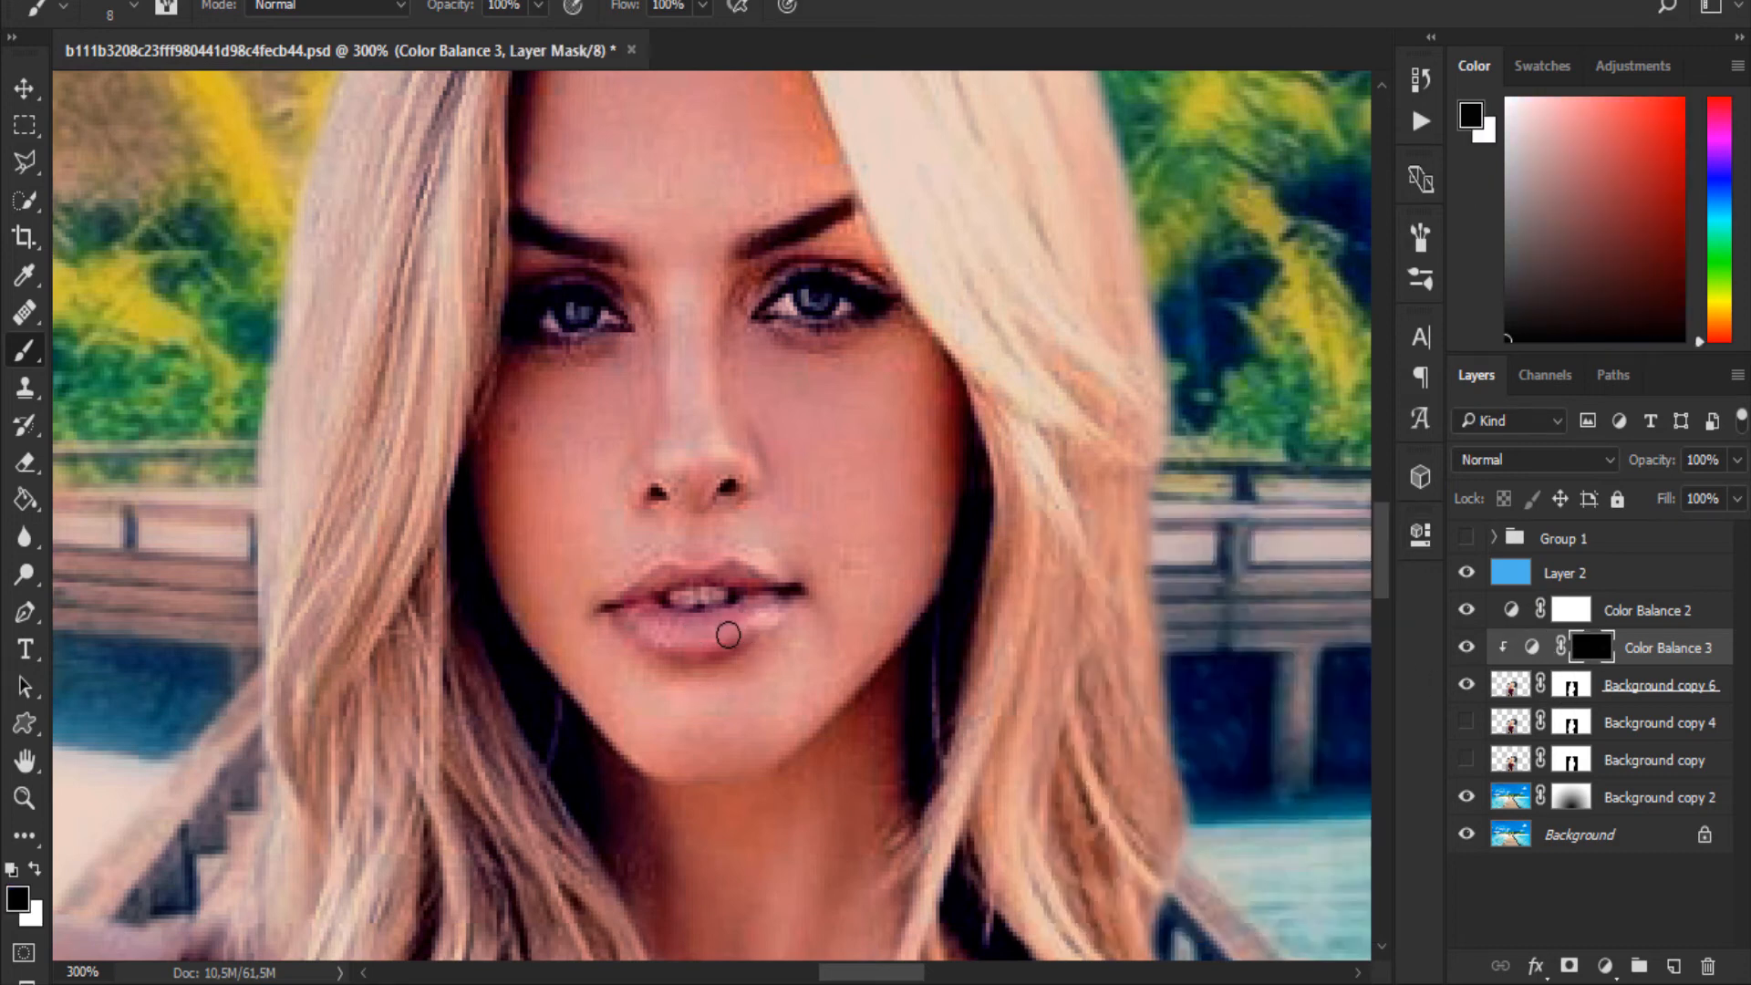
key(x)
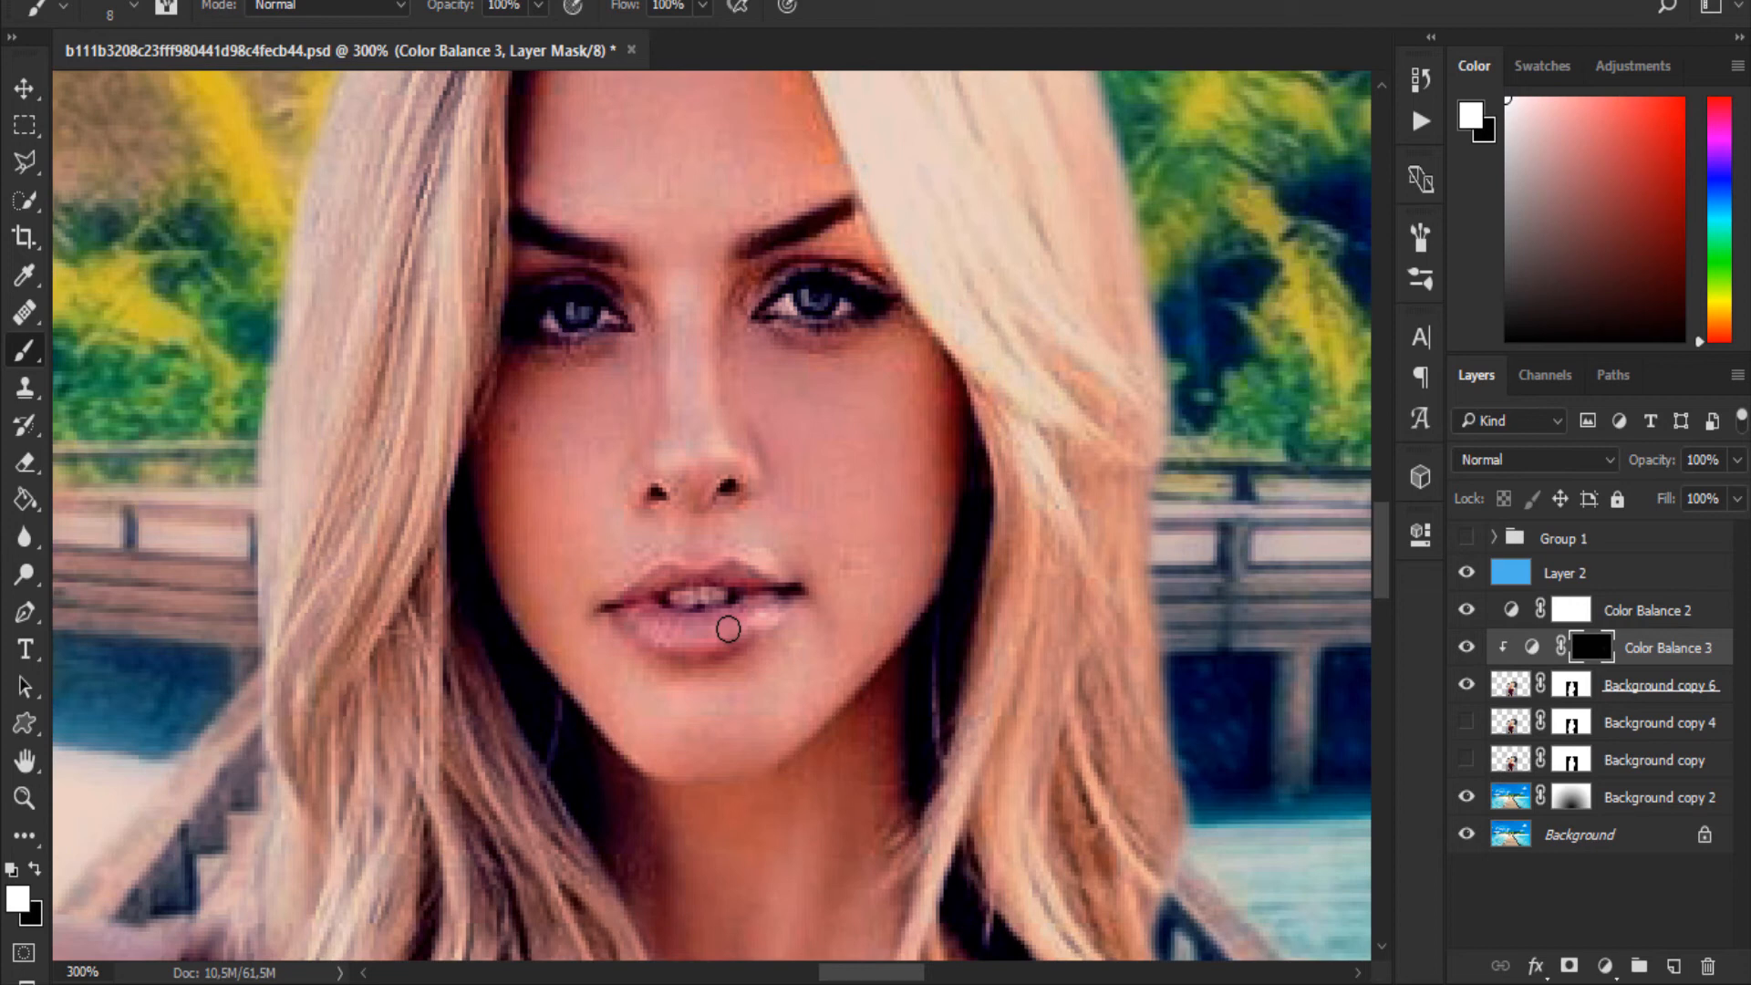
mouse_move(761, 608)
mouse_down()
mouse_move(642, 620)
mouse_move(685, 639)
mouse_move(730, 635)
mouse_move(762, 603)
mouse_move(668, 581)
mouse_move(630, 599)
mouse_move(741, 595)
mouse_move(725, 577)
mouse_move(768, 599)
mouse_move(703, 638)
mouse_move(628, 618)
mouse_move(677, 586)
mouse_move(723, 592)
mouse_move(713, 544)
mouse_up()
key(ctrl+plus)
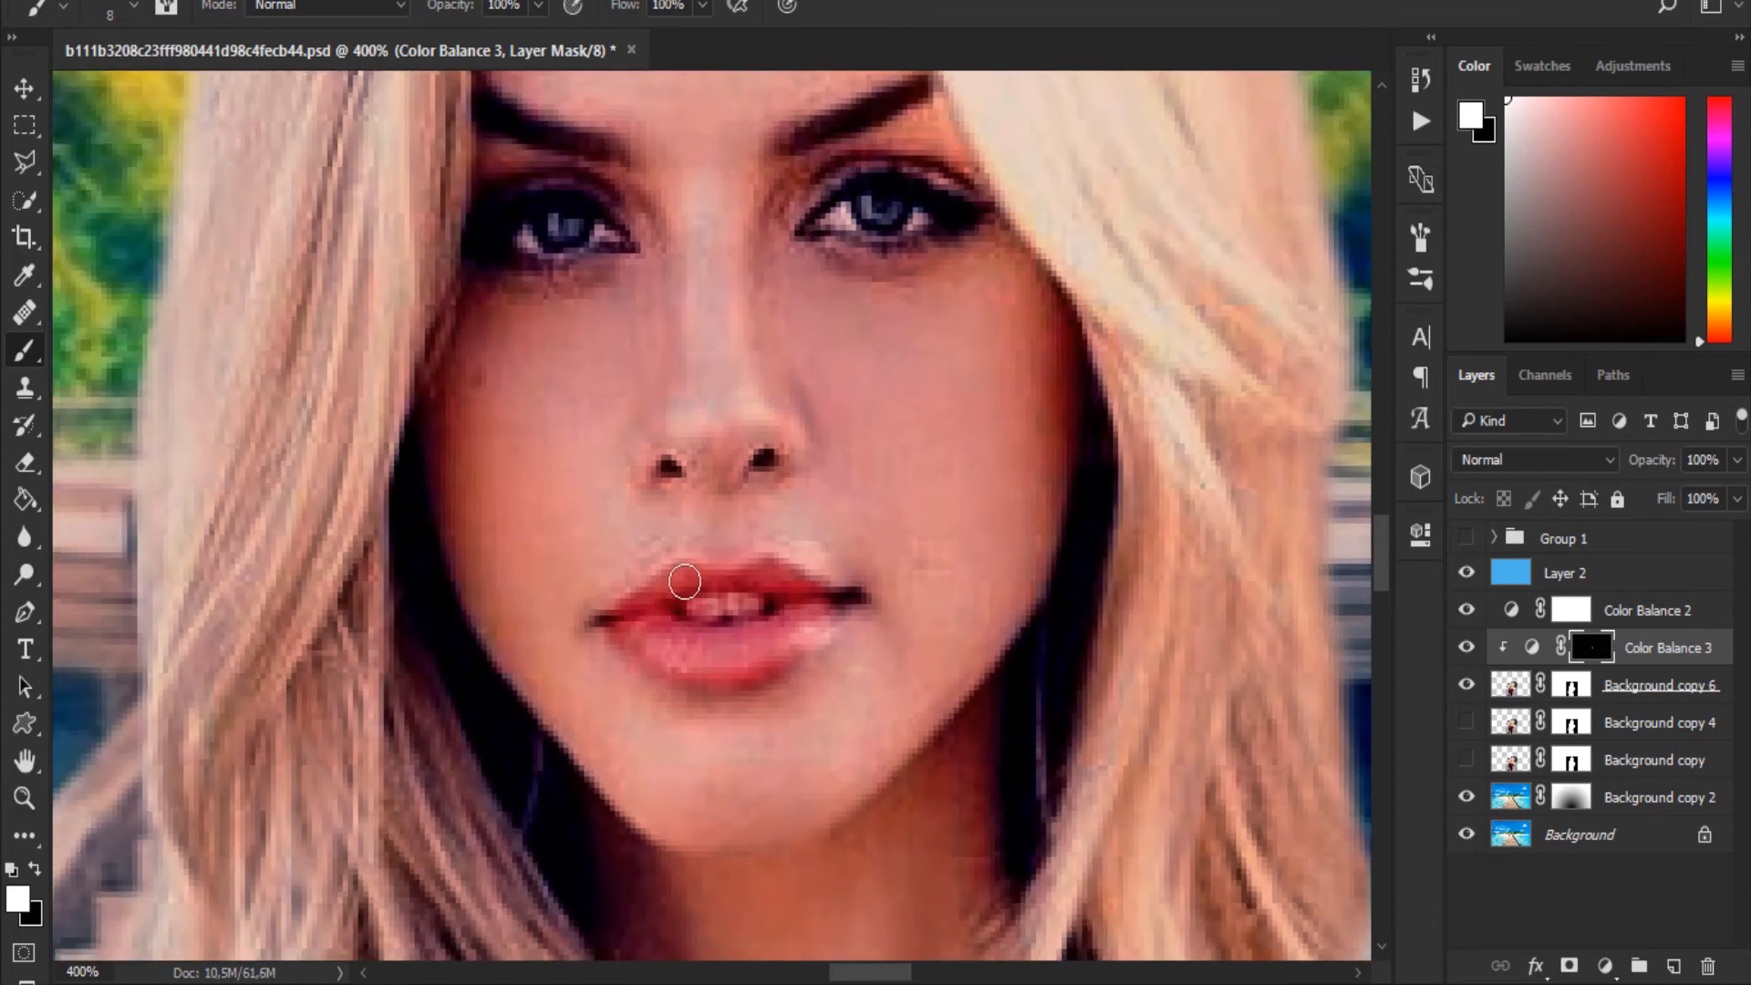
mouse_move(625, 614)
mouse_down()
mouse_move(707, 666)
mouse_move(758, 668)
mouse_move(834, 613)
mouse_move(776, 584)
mouse_move(696, 606)
mouse_move(743, 619)
mouse_move(727, 602)
mouse_up()
- Paint the teeth black on the lip mask with a 3 px brush to exclude them from the adjustment
key(x)
alt+right_click(743, 593)
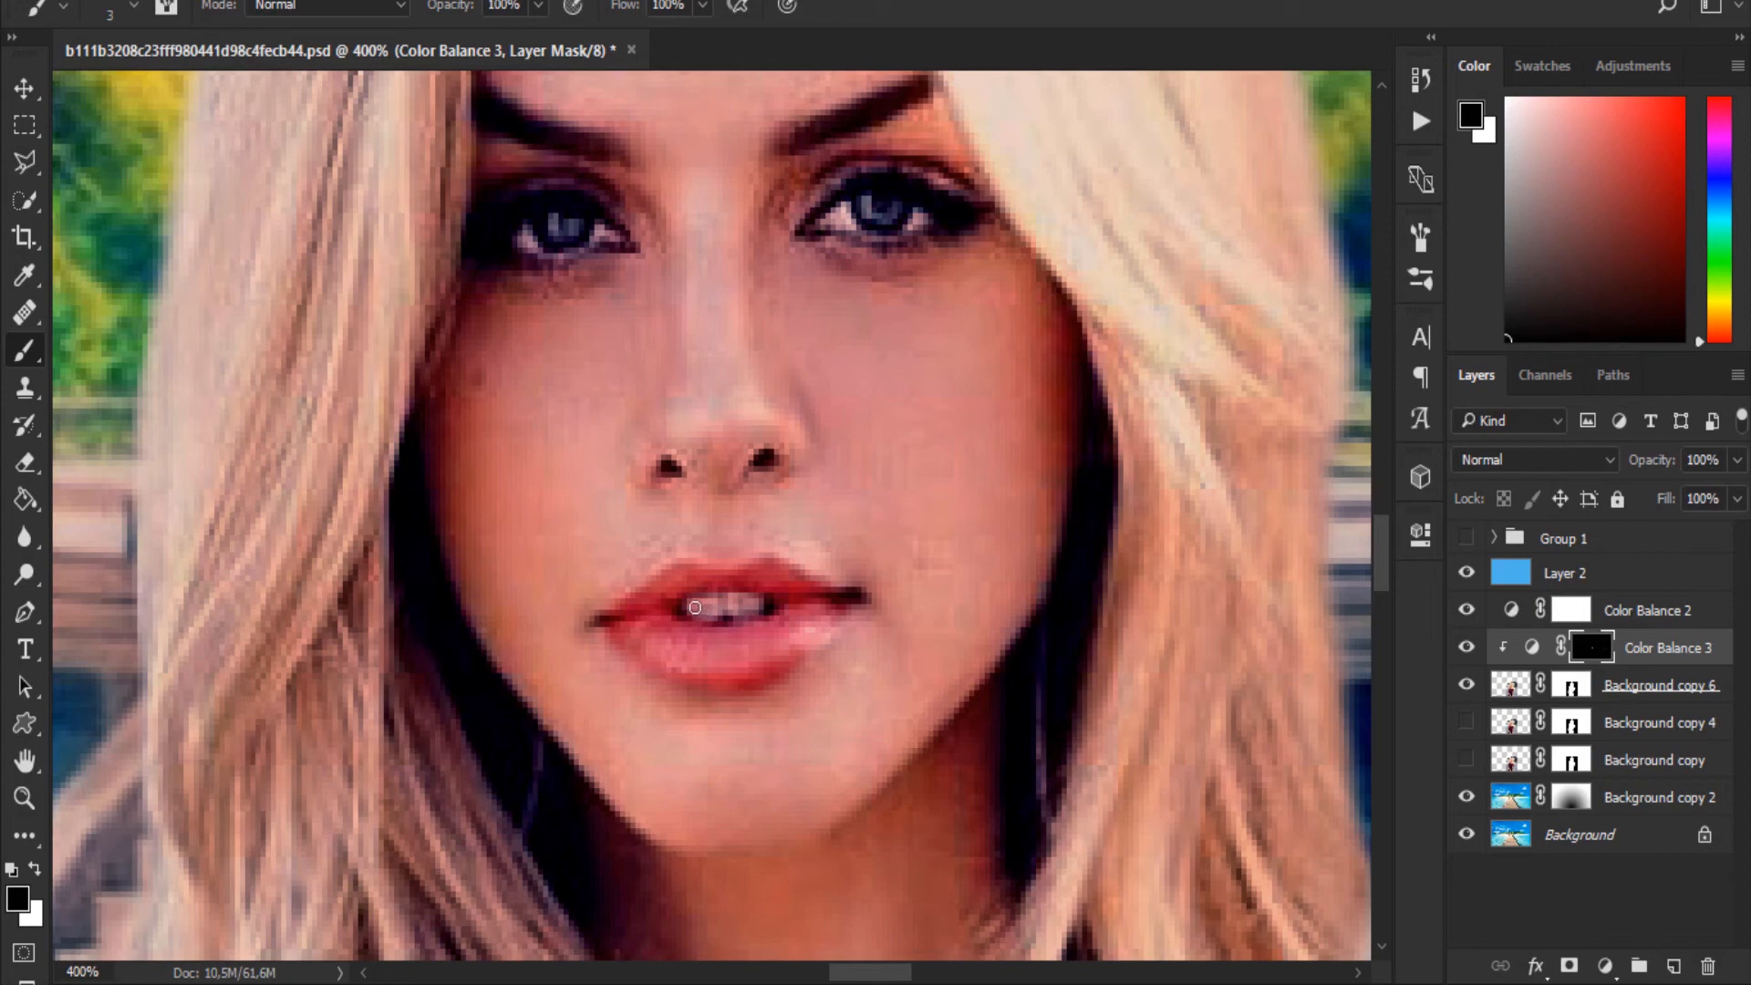
key(v)
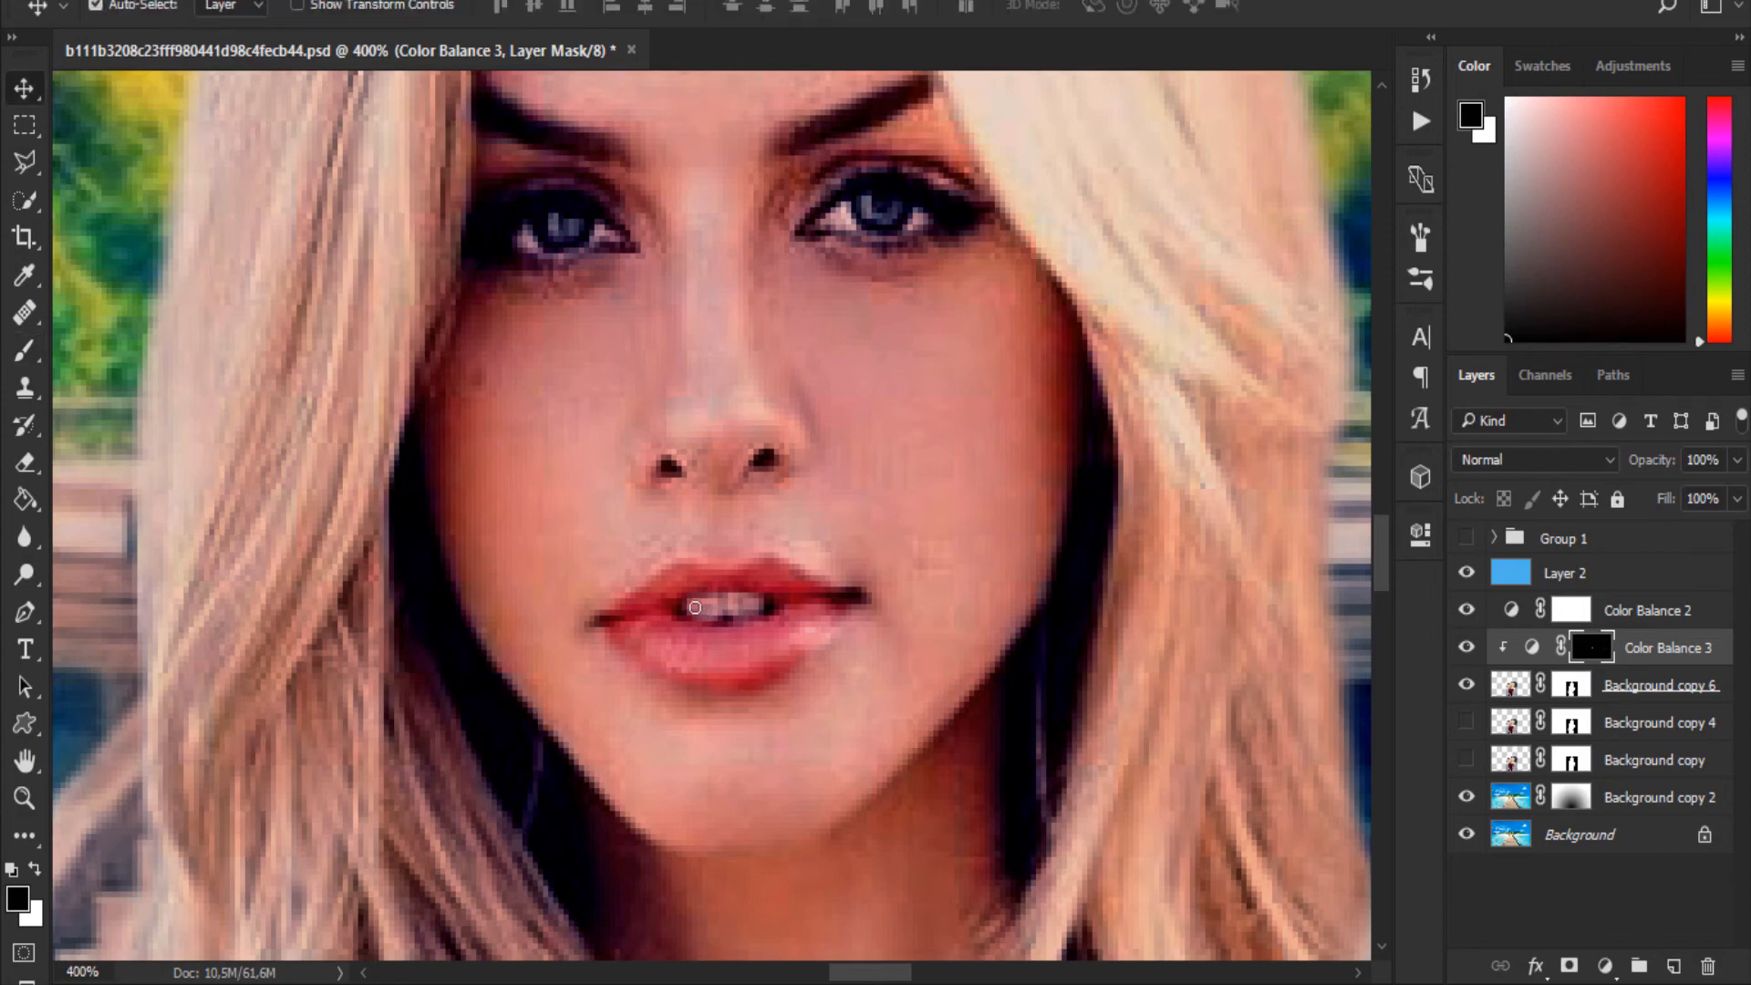
- Hide and show Color Balance 3 to compare the lips with and without the adjustment
alt+scroll(695, 607, down, 5)
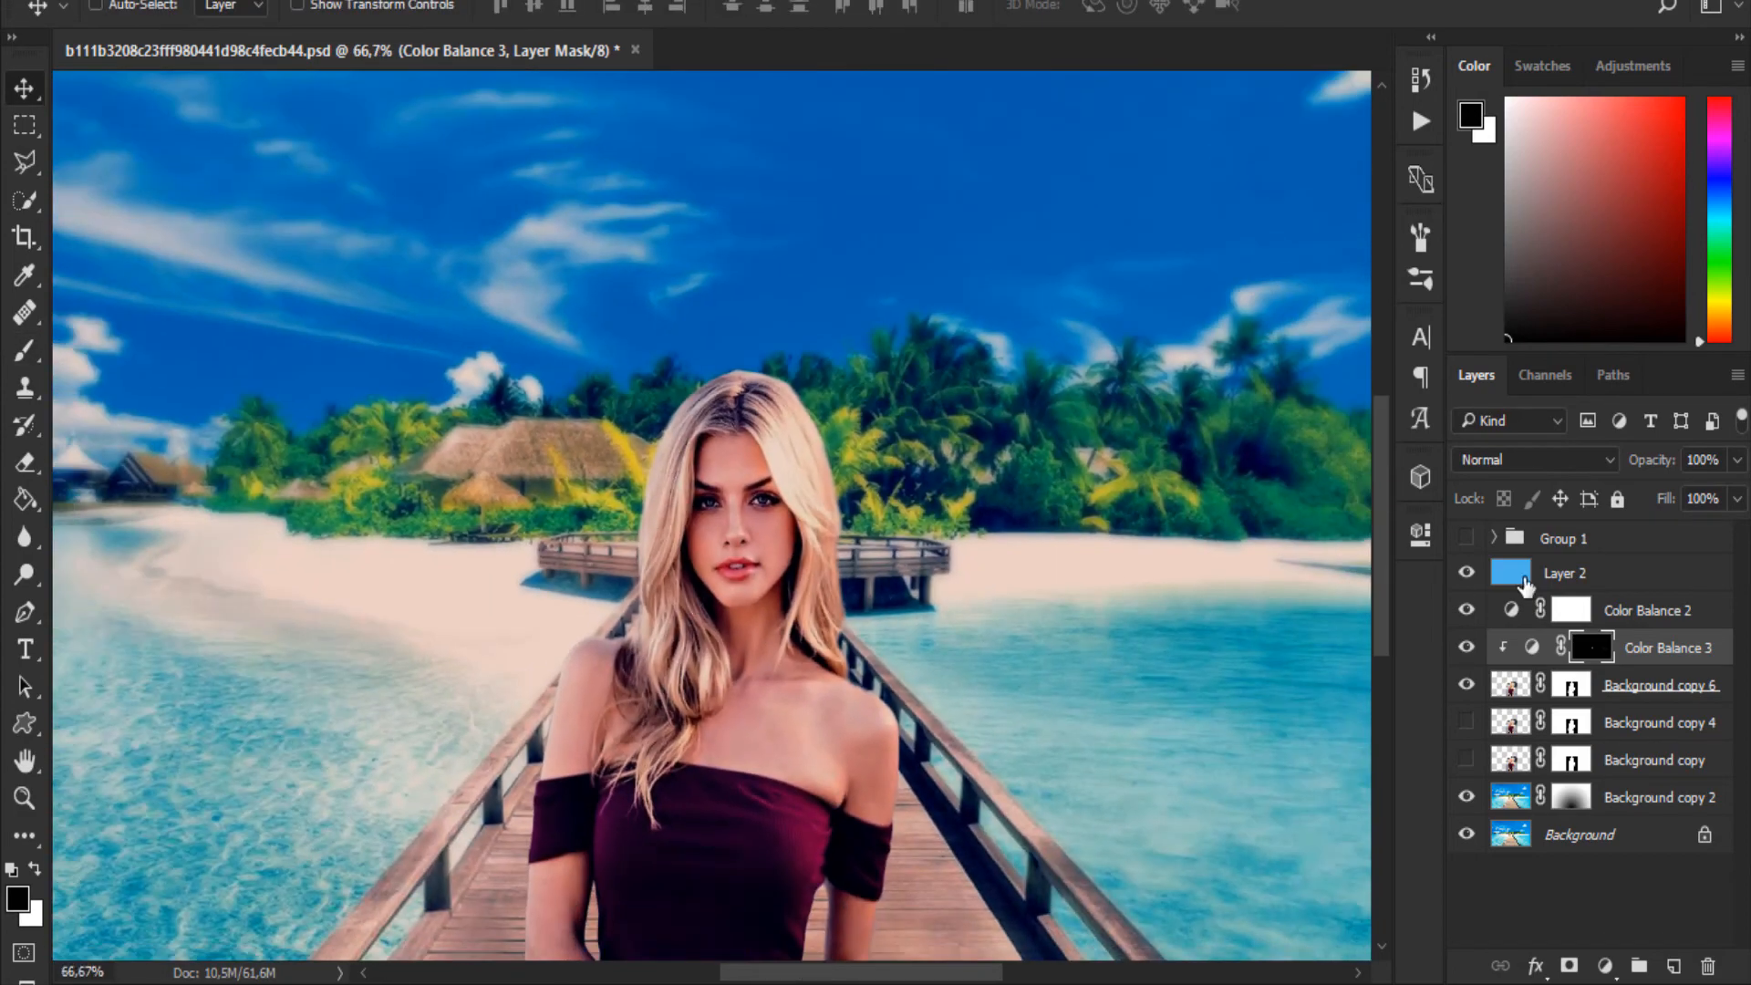
click(1466, 648)
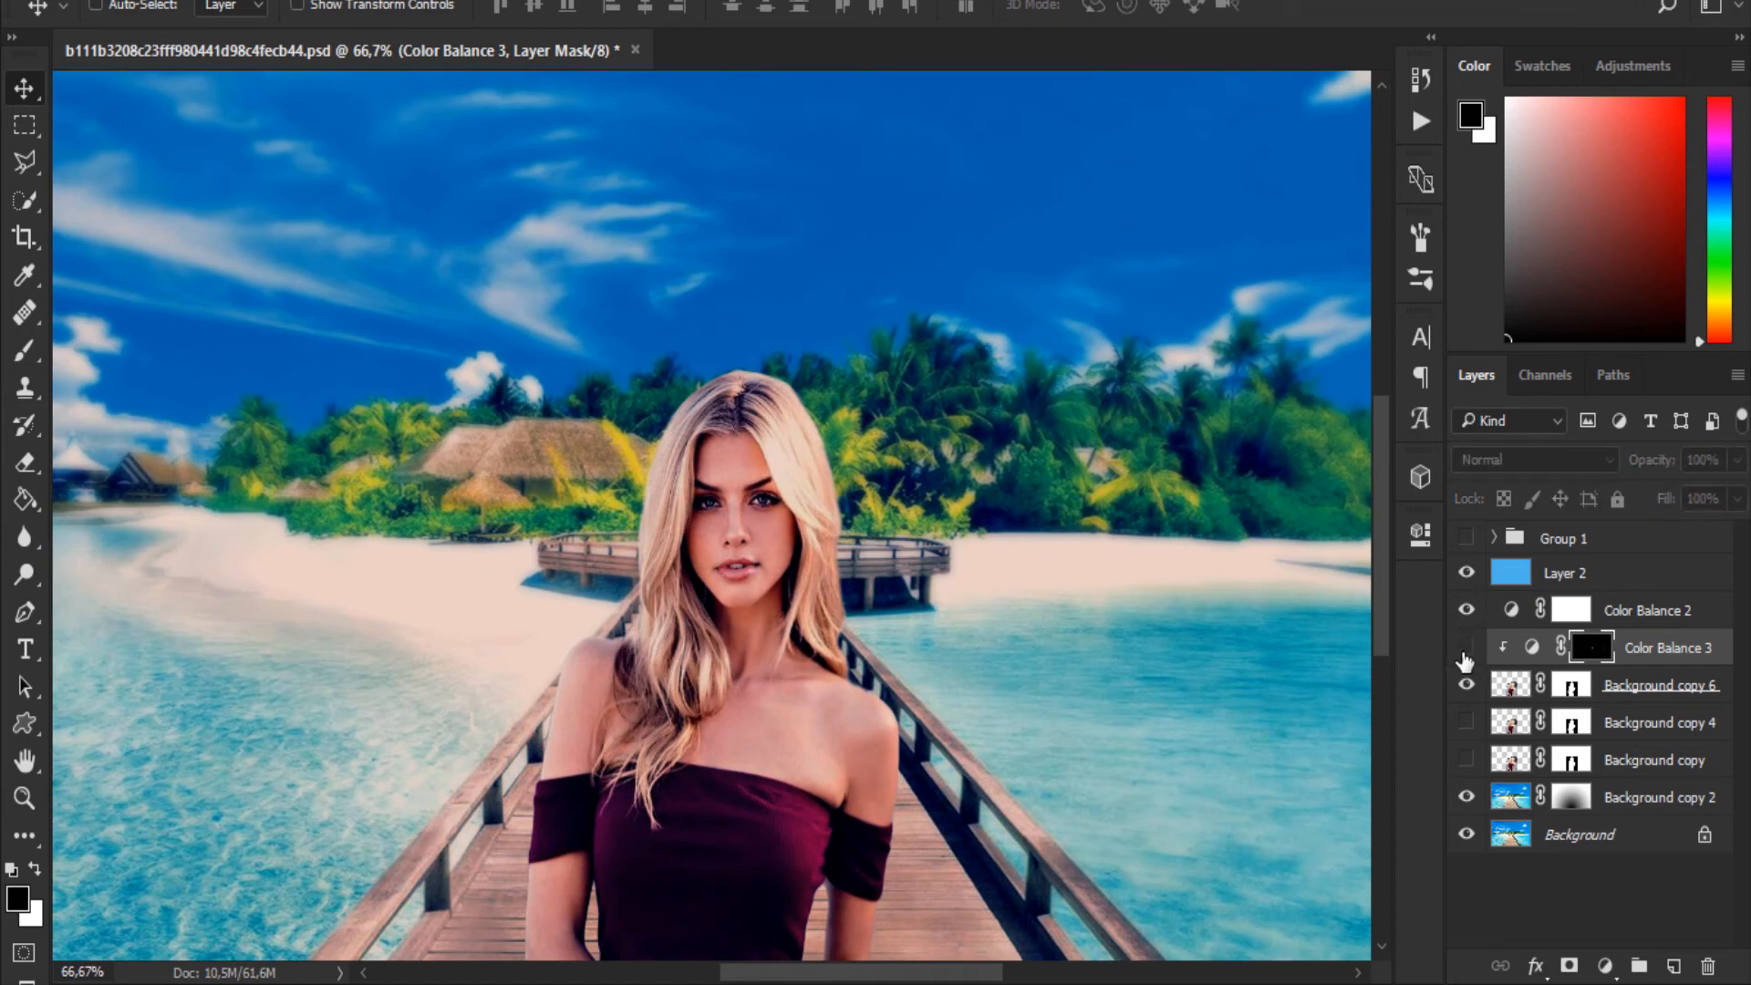
click(1465, 649)
click(1465, 650)
click(1465, 650)
- Set the Color Balance 3 midtones to Magenta–Green -76 and Yellow–Blue +14
click(1534, 647)
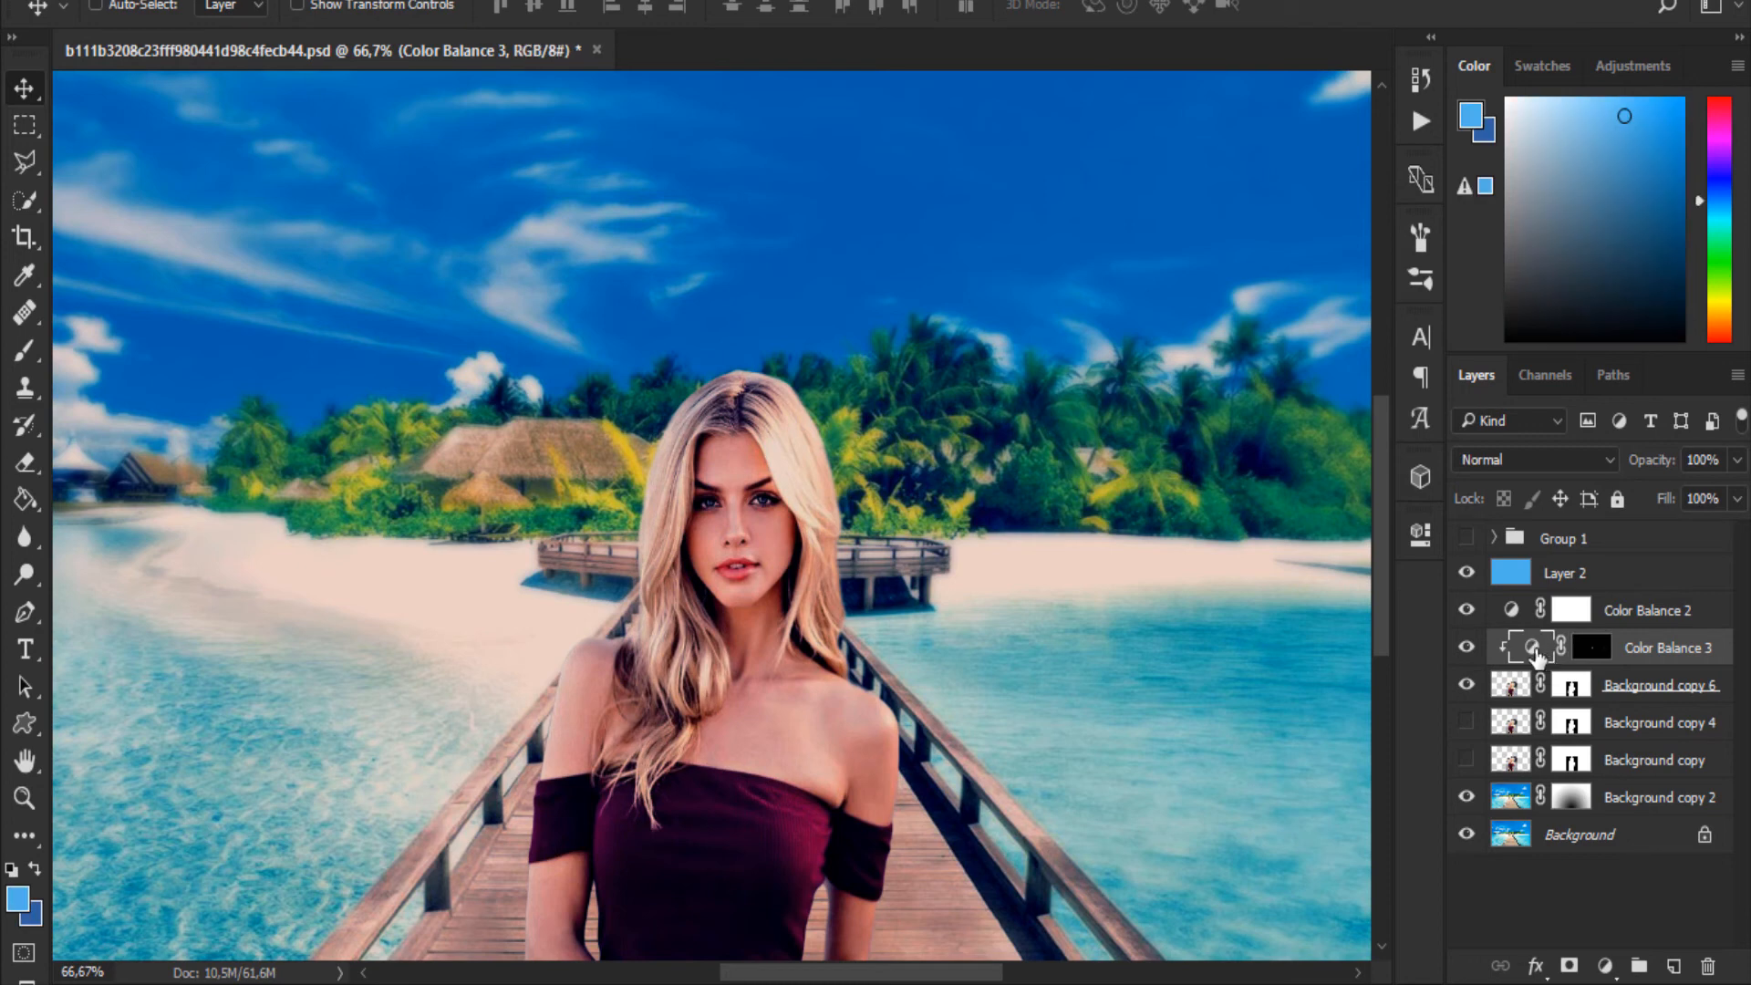
double_click(1534, 652)
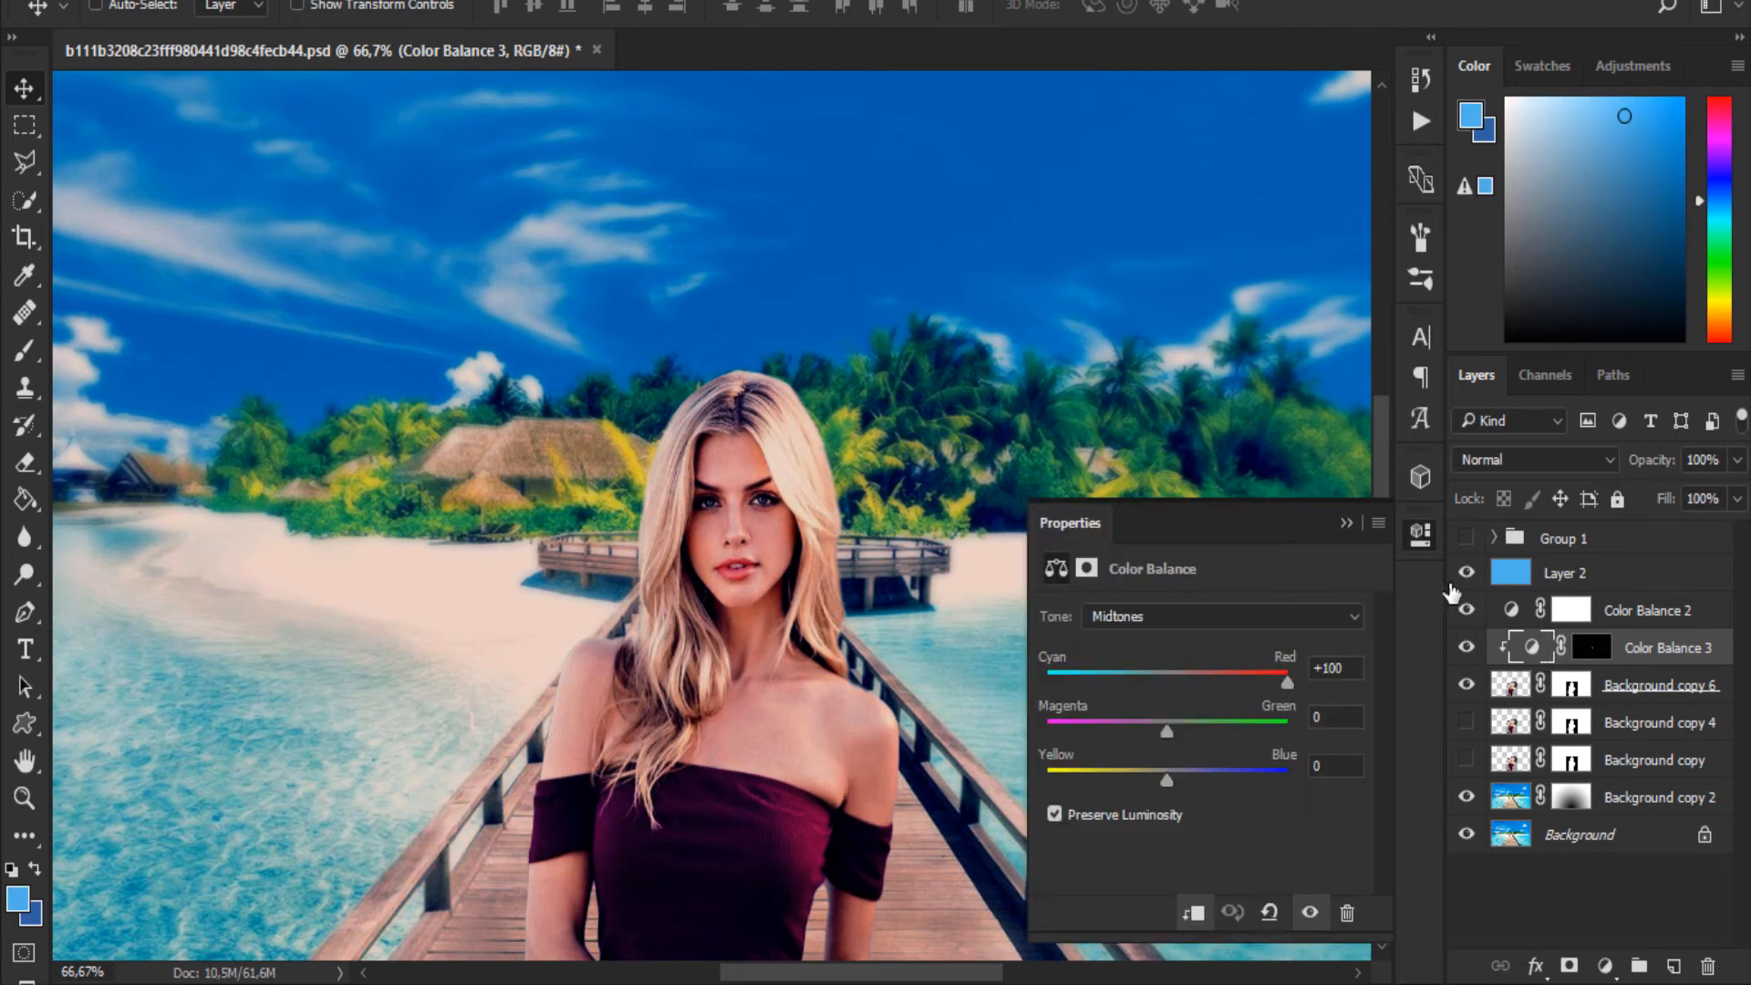
drag(1169, 737, 1080, 737)
drag(1168, 779, 1184, 776)
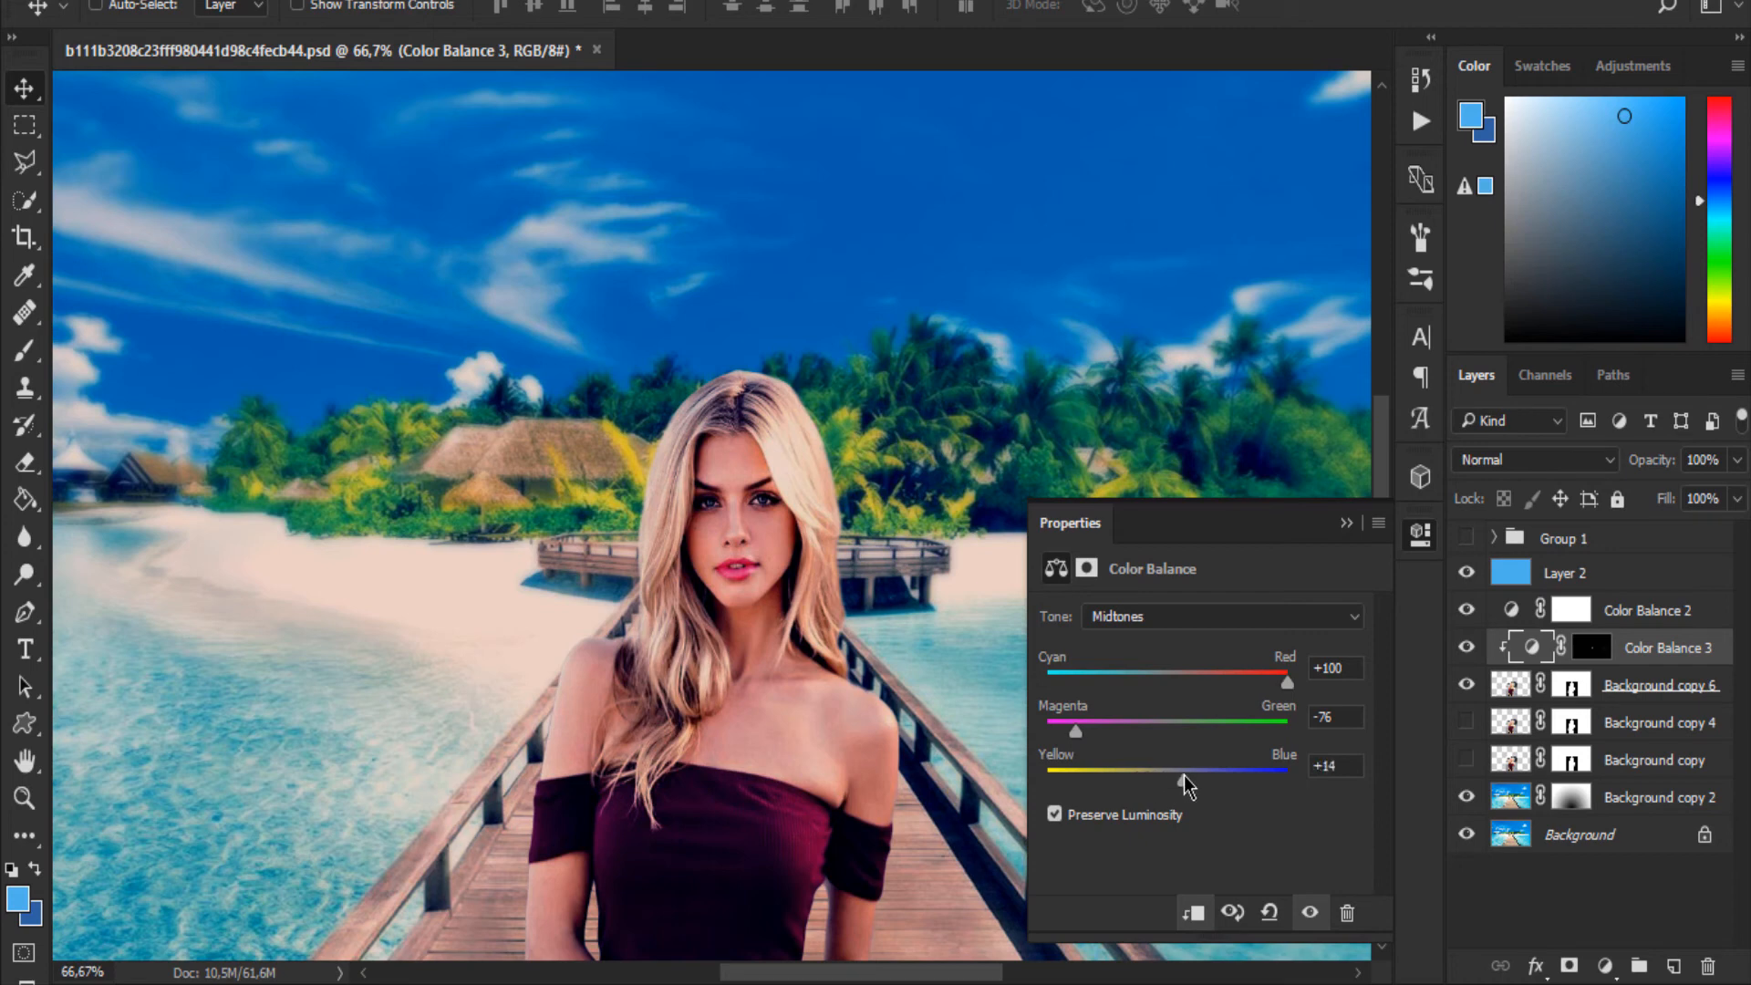
- Switch Color Balance 3 to the Shadows tone and shift its color sliders for more intensely red lips
click(1188, 616)
click(1149, 656)
click(1154, 620)
click(1148, 641)
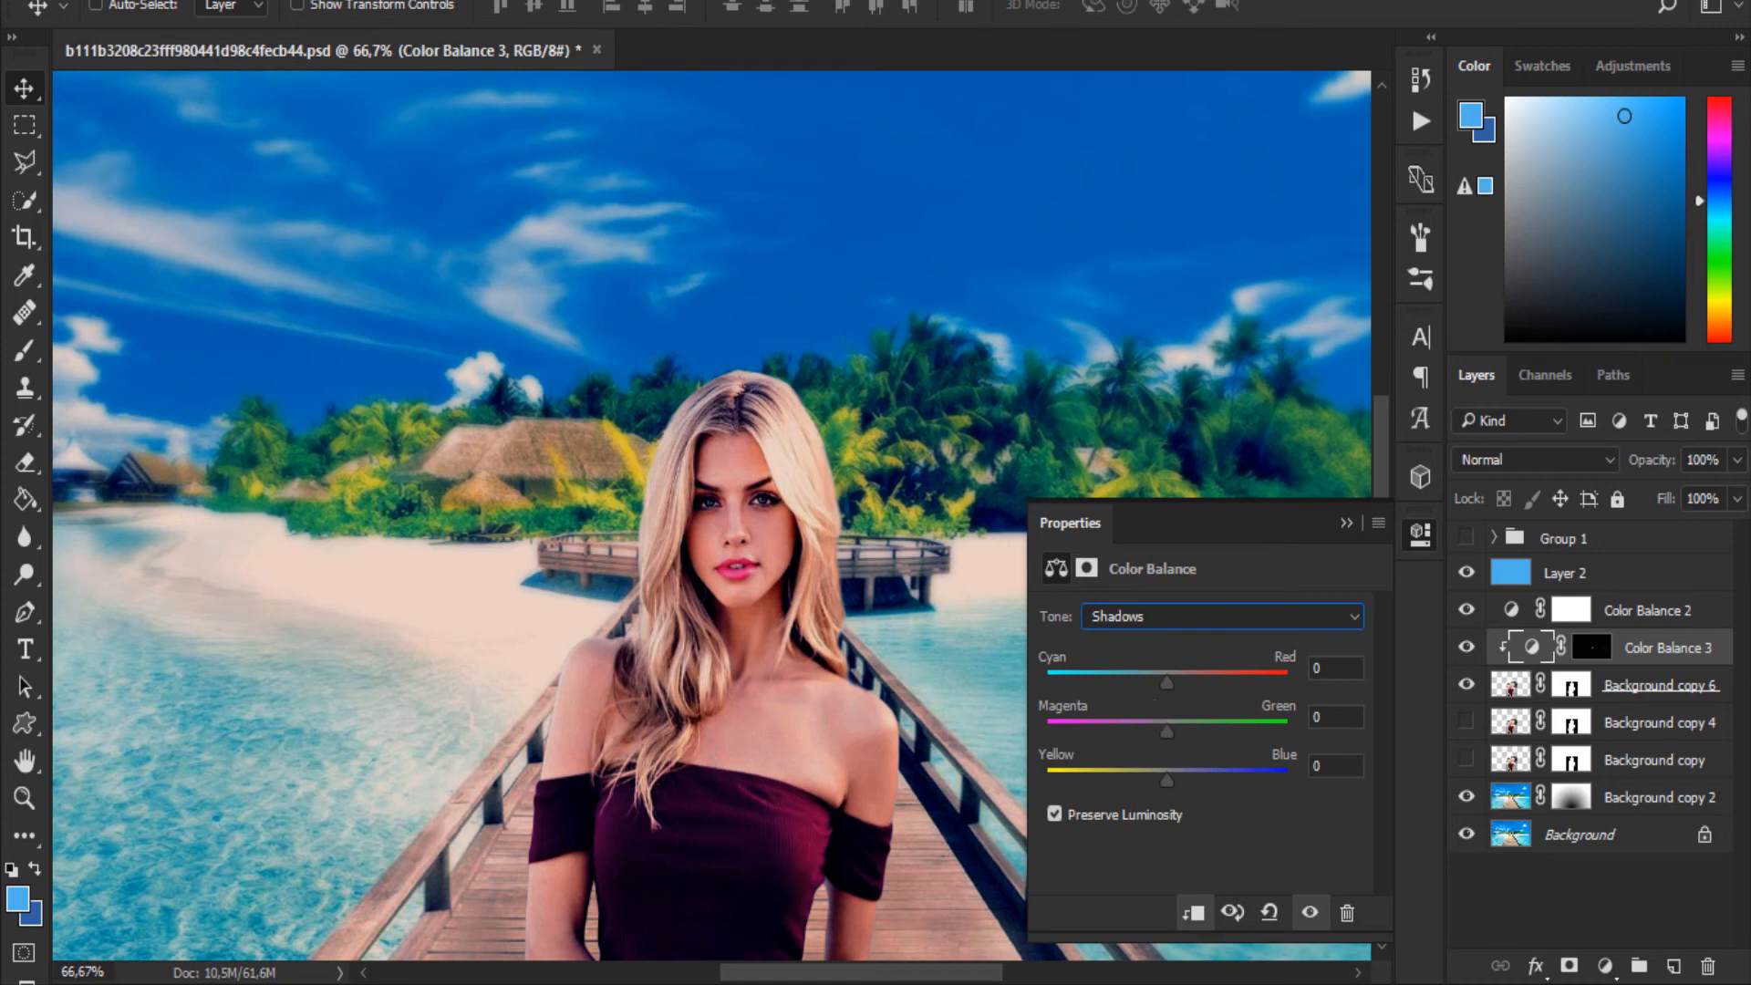
click(1606, 967)
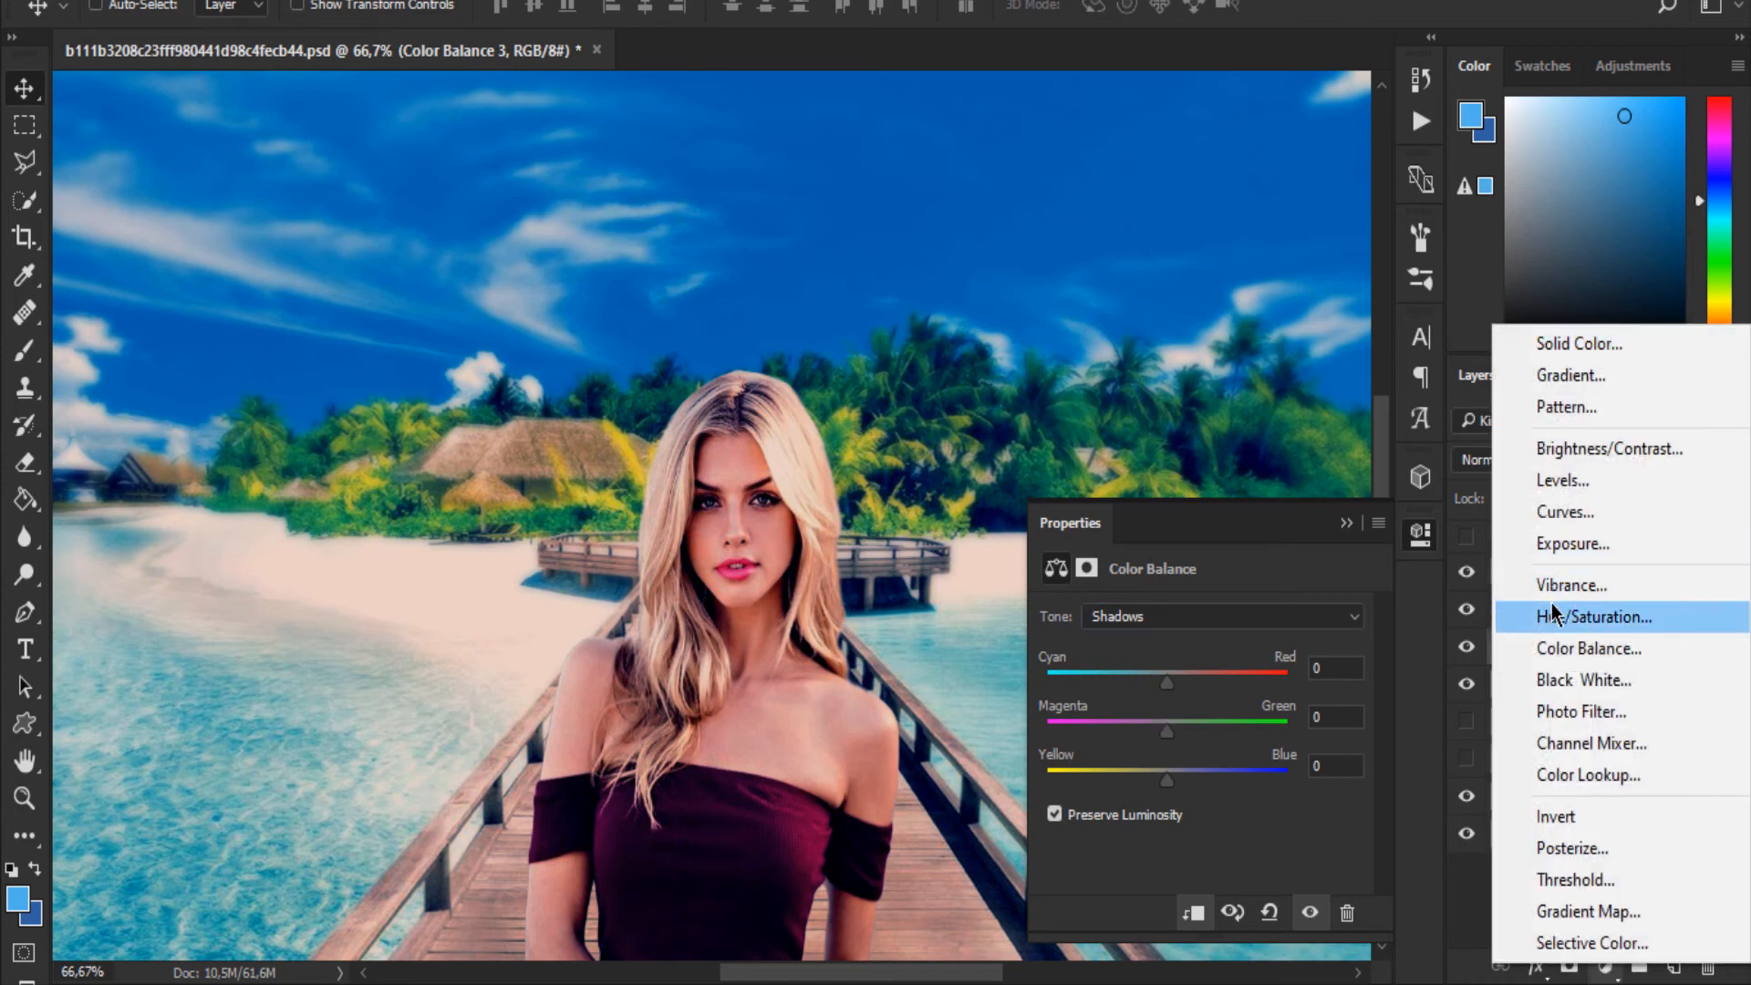
click(1467, 455)
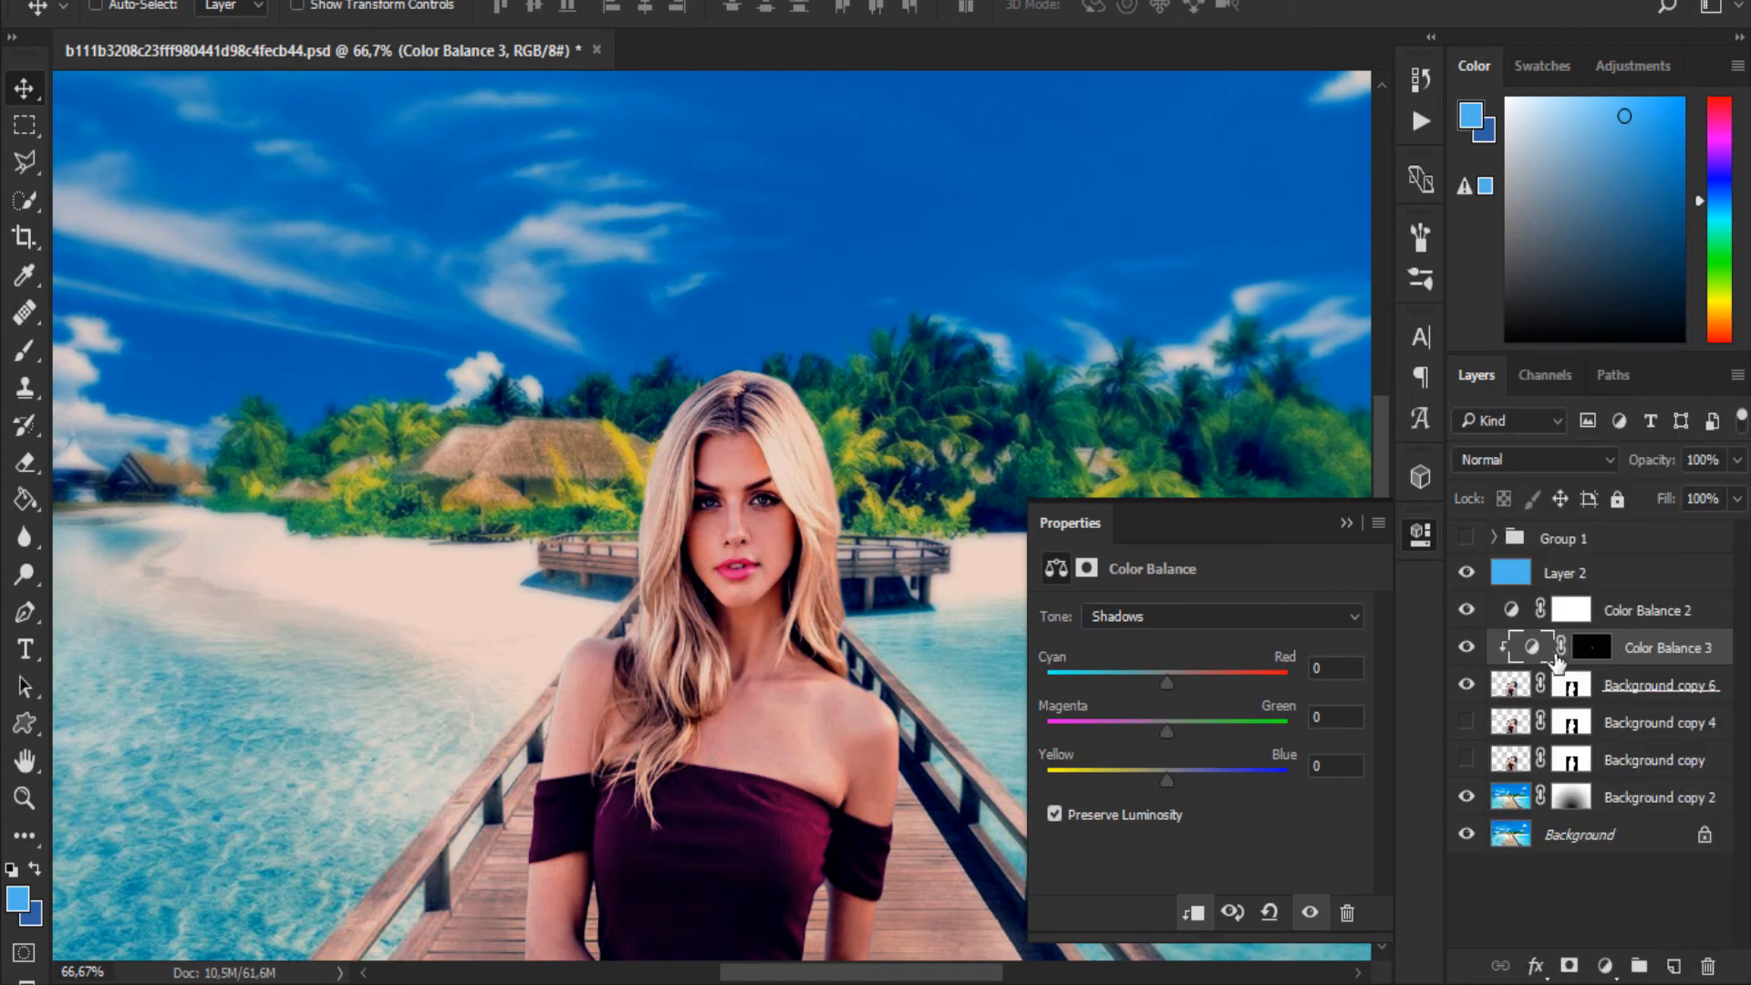
drag(1164, 681, 1107, 775)
click(1346, 523)
- Toggle the visibility of Color Balance 3 to review the stronger lip color close up and in the whole picture
click(1466, 648)
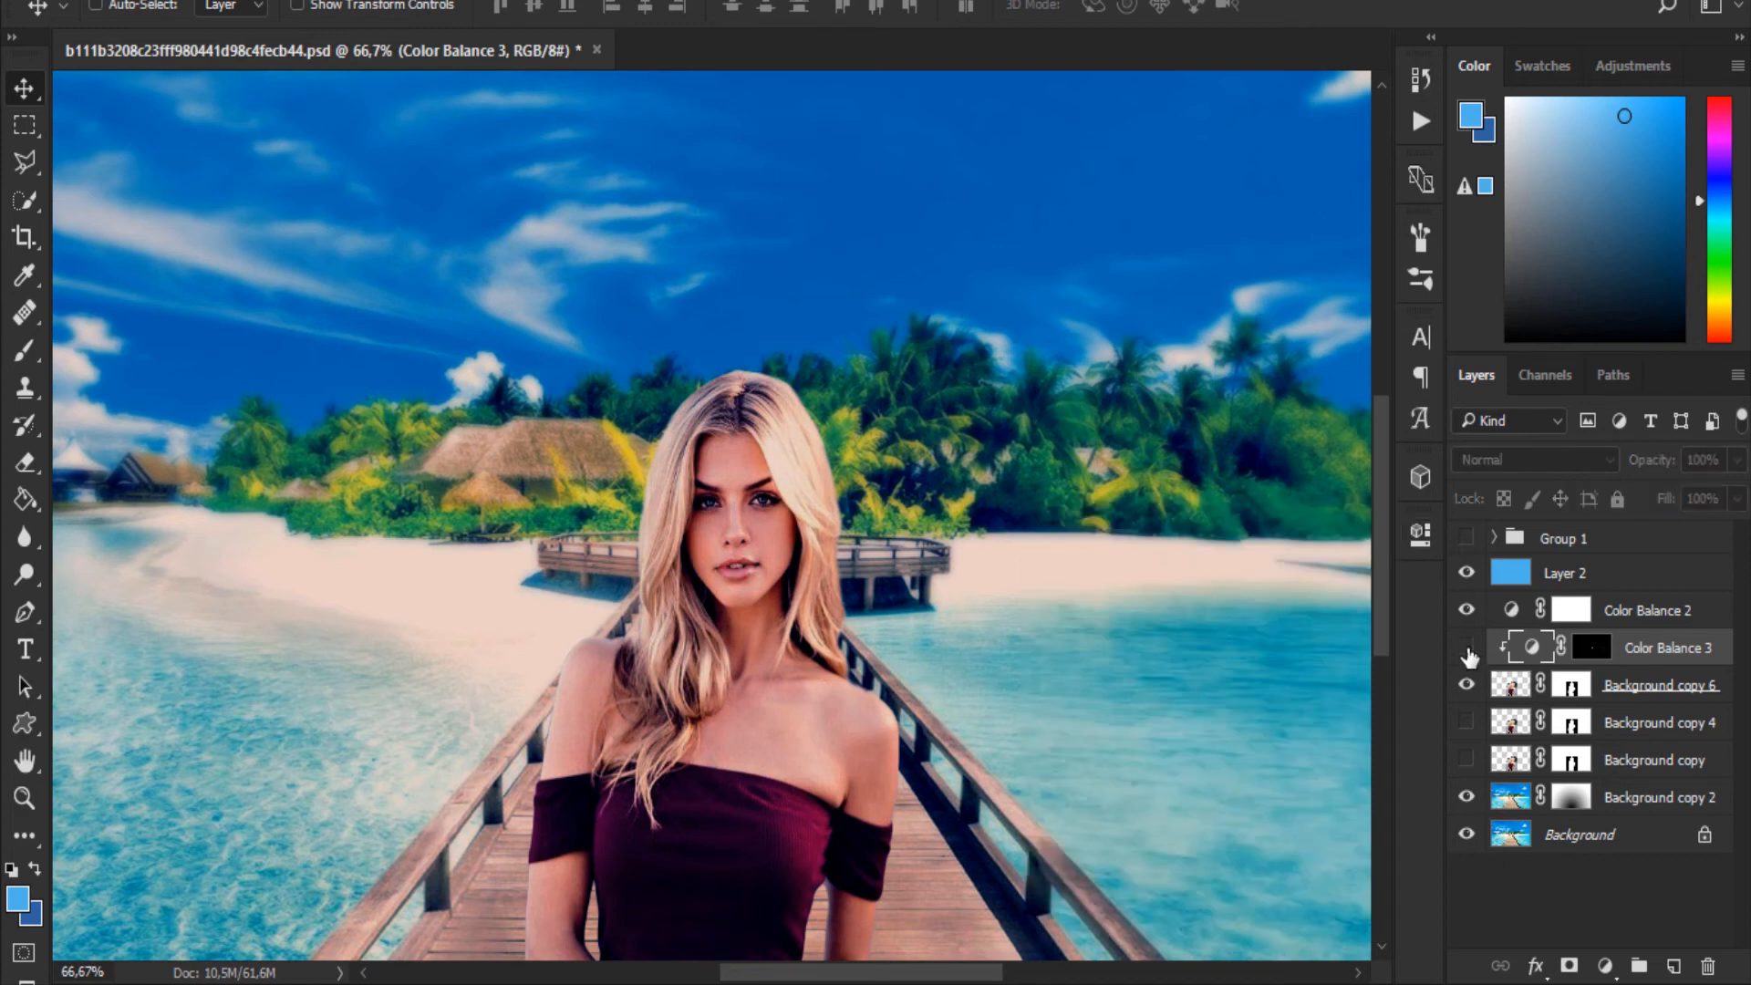
click(1467, 648)
key(ctrl+0)
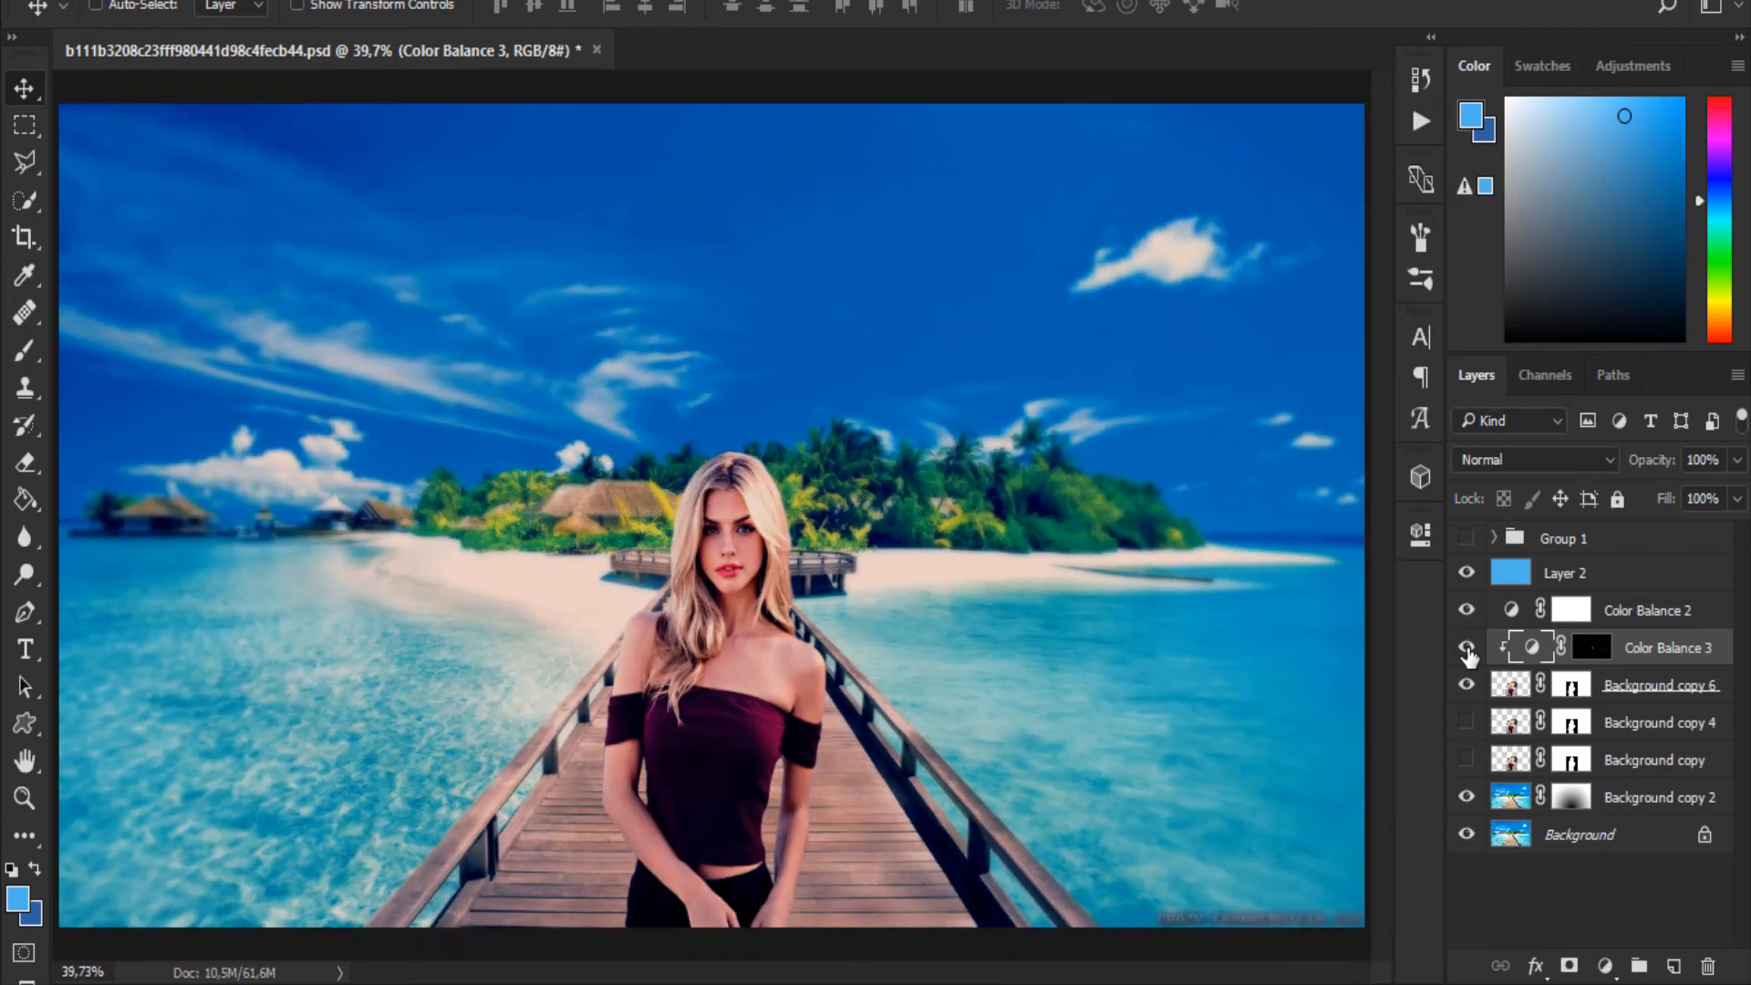
click(1467, 648)
click(1467, 648)
- Duplicate the Color Balance 3 adjustment and clip the copy to the woman's cut-out layer, Background copy 6
key(ctrl+plus)
key(ctrl+plus)
key(ctrl+plus)
key(ctrl+plus)
key(ctrl+plus)
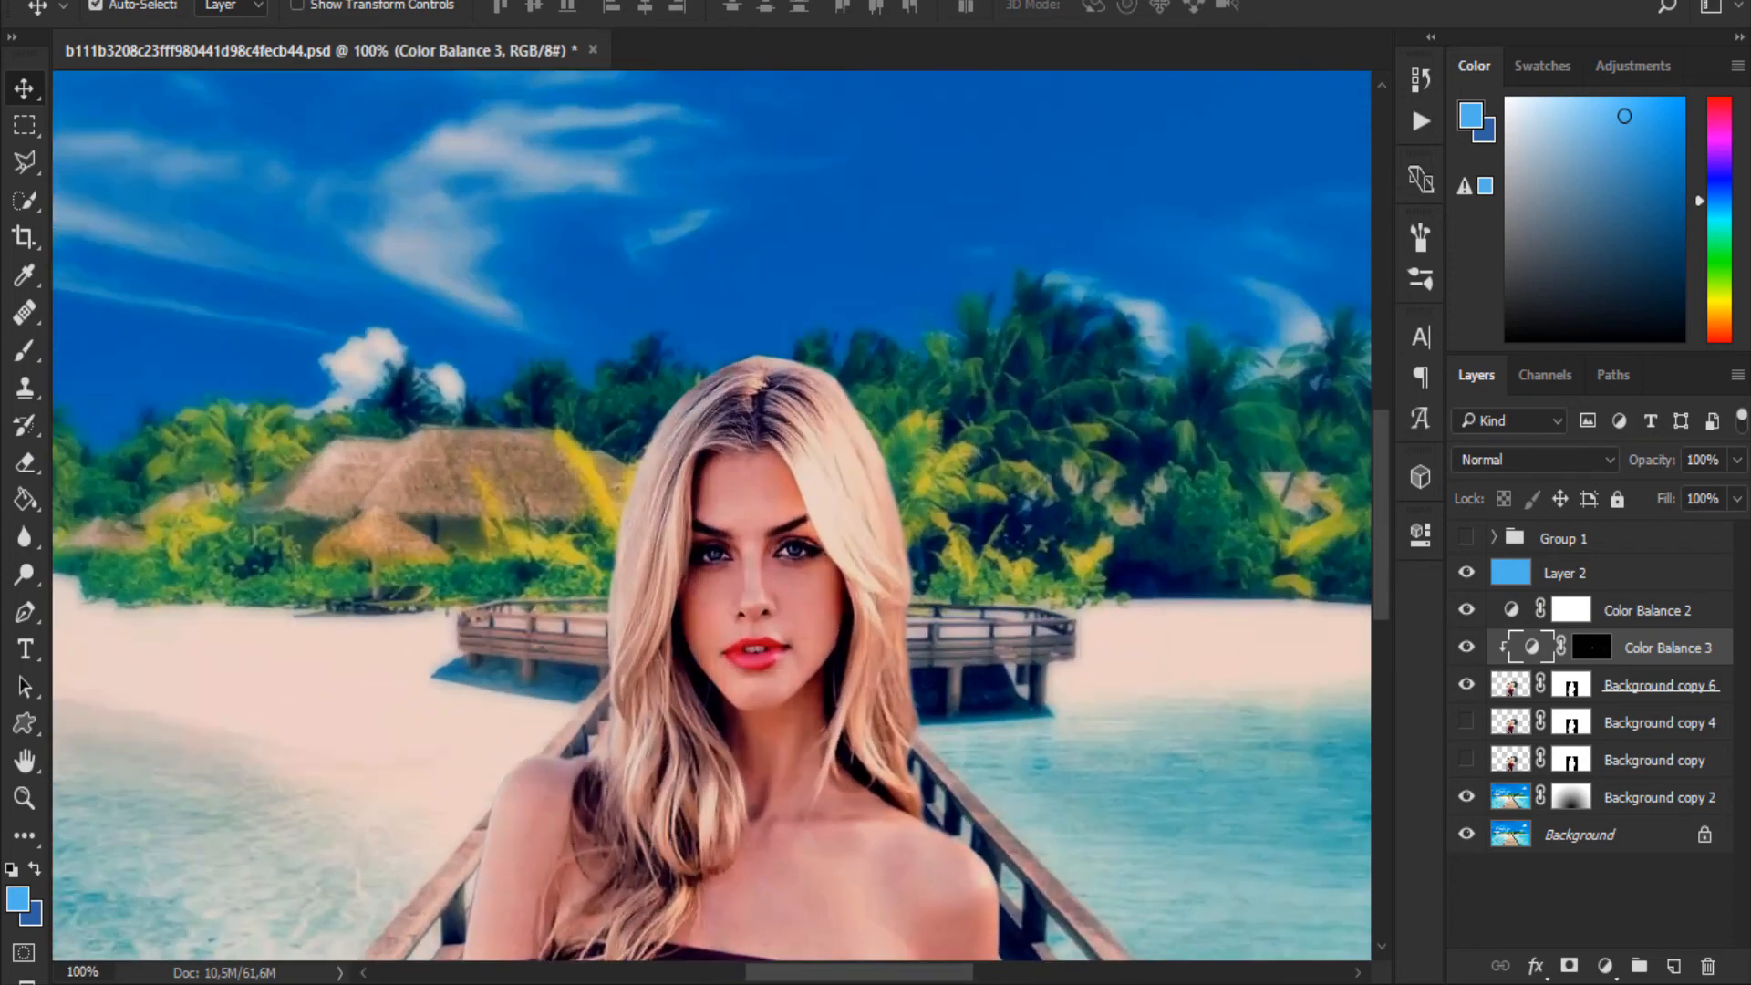
key(ctrl+plus)
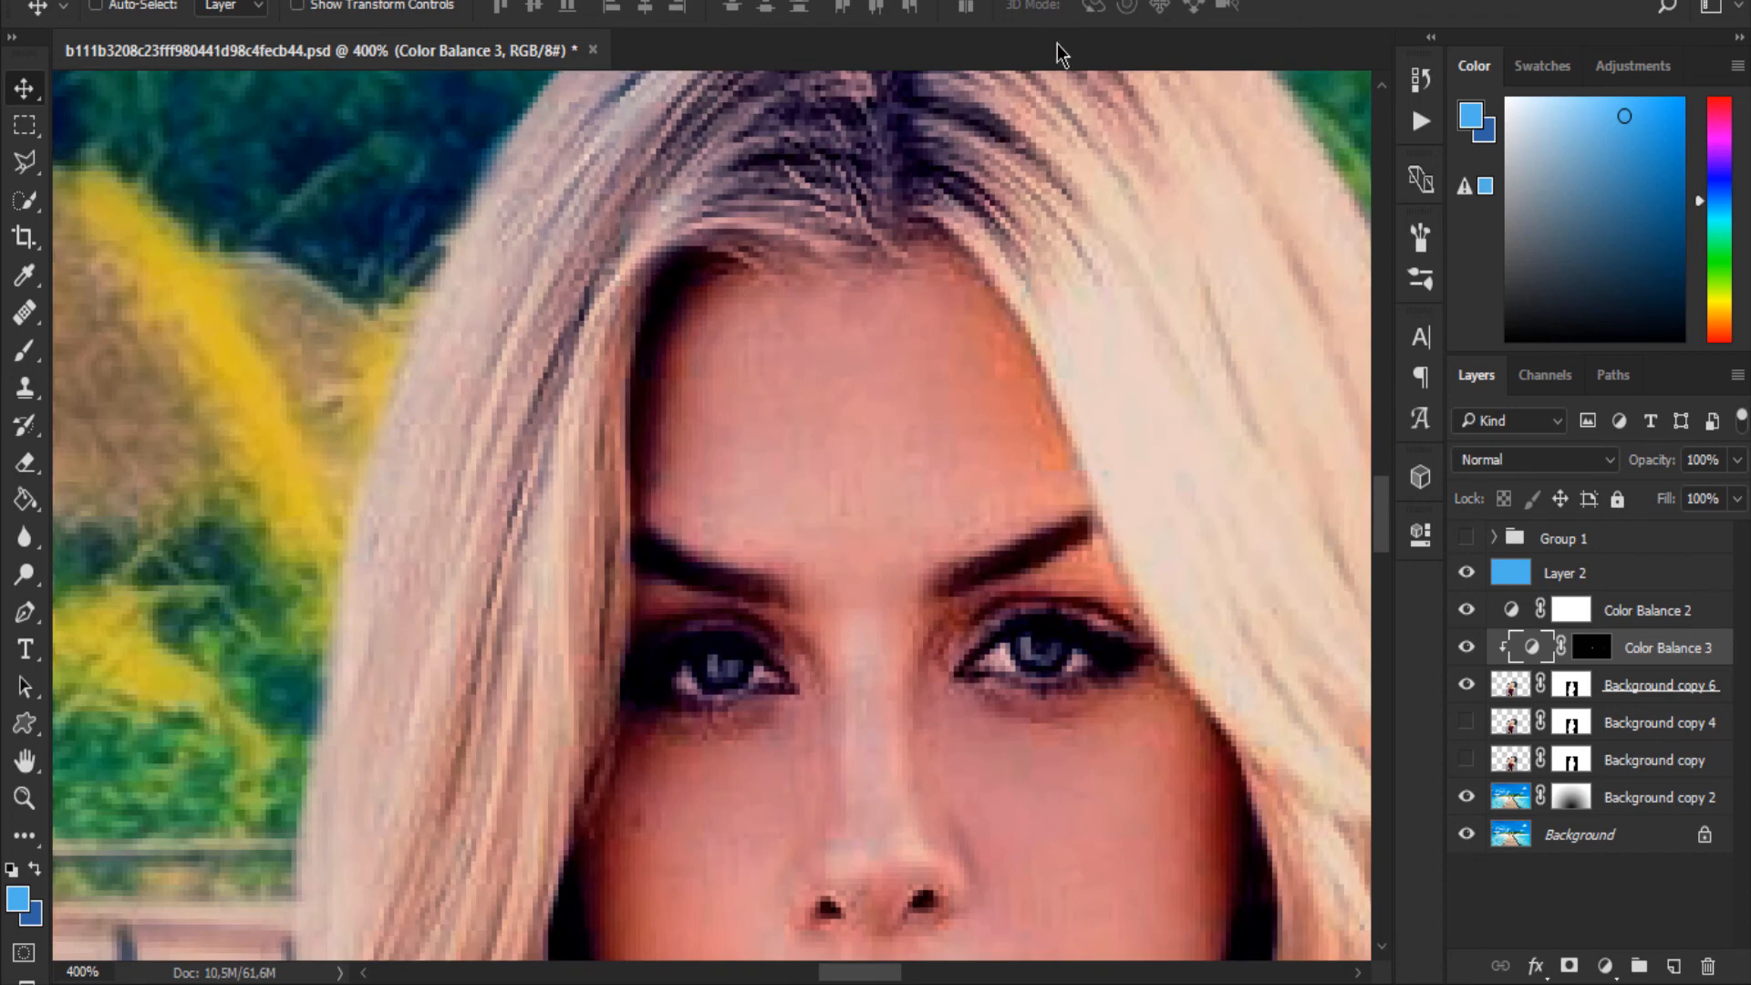
drag(1000, 416, 918, 392)
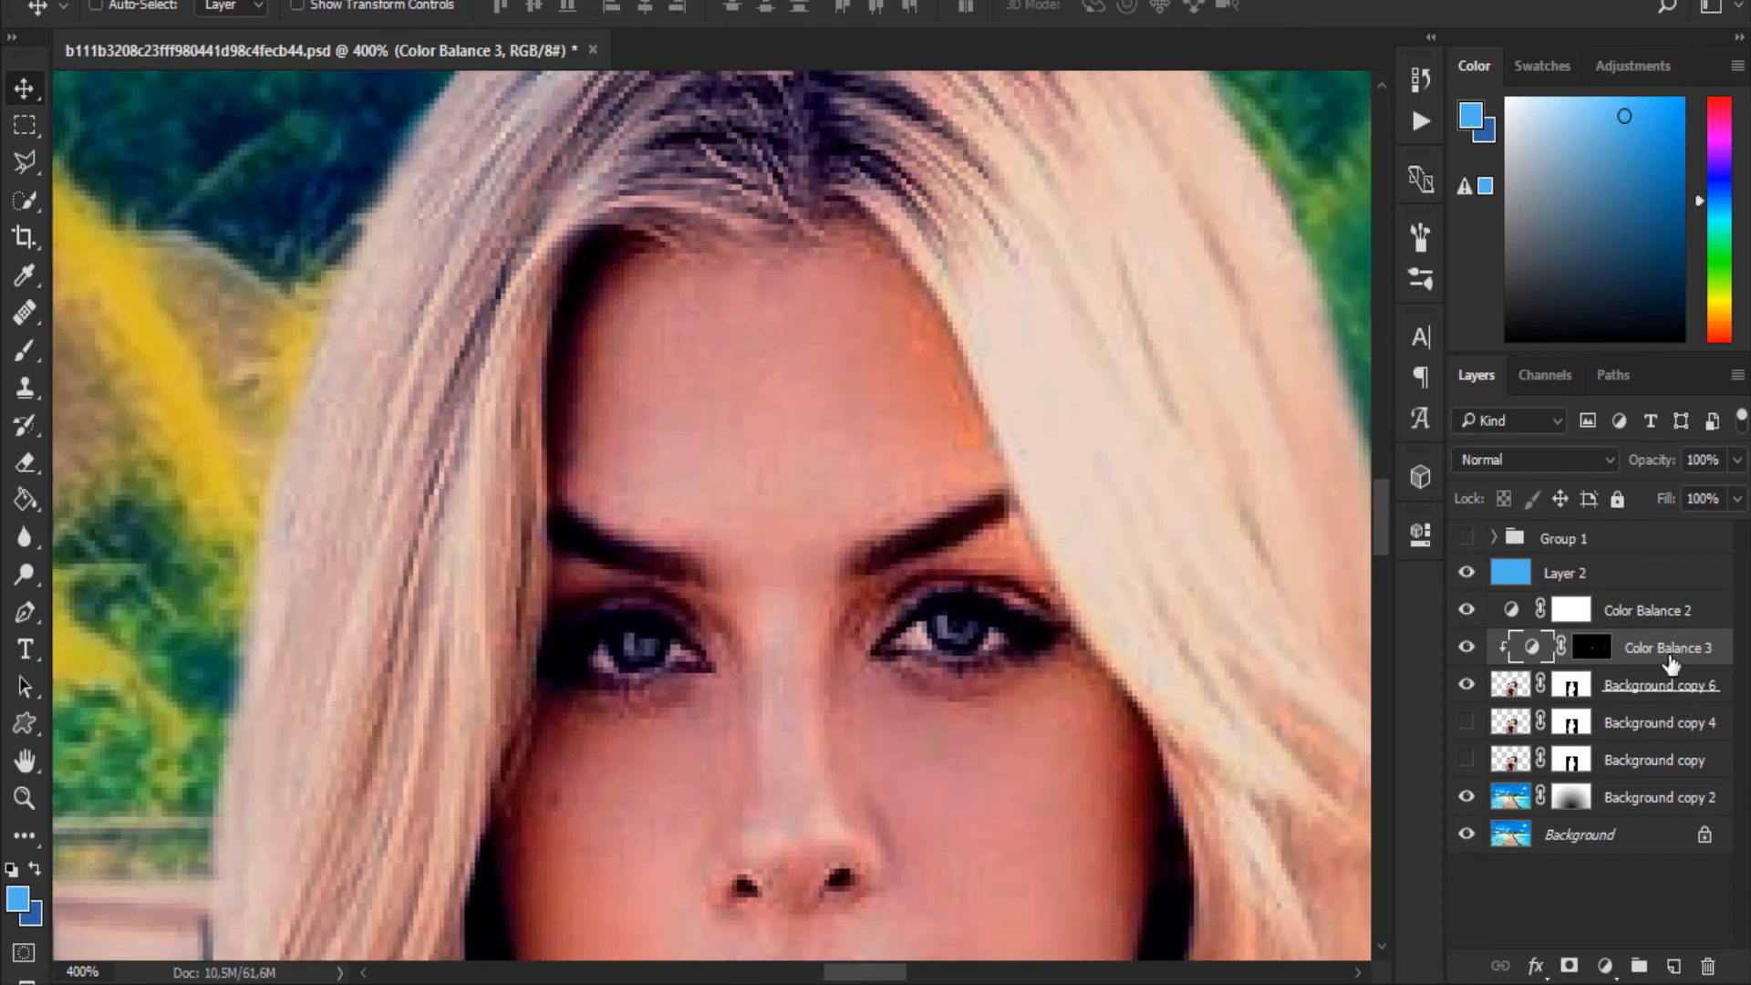
key(ctrl)
key(ctrl+j)
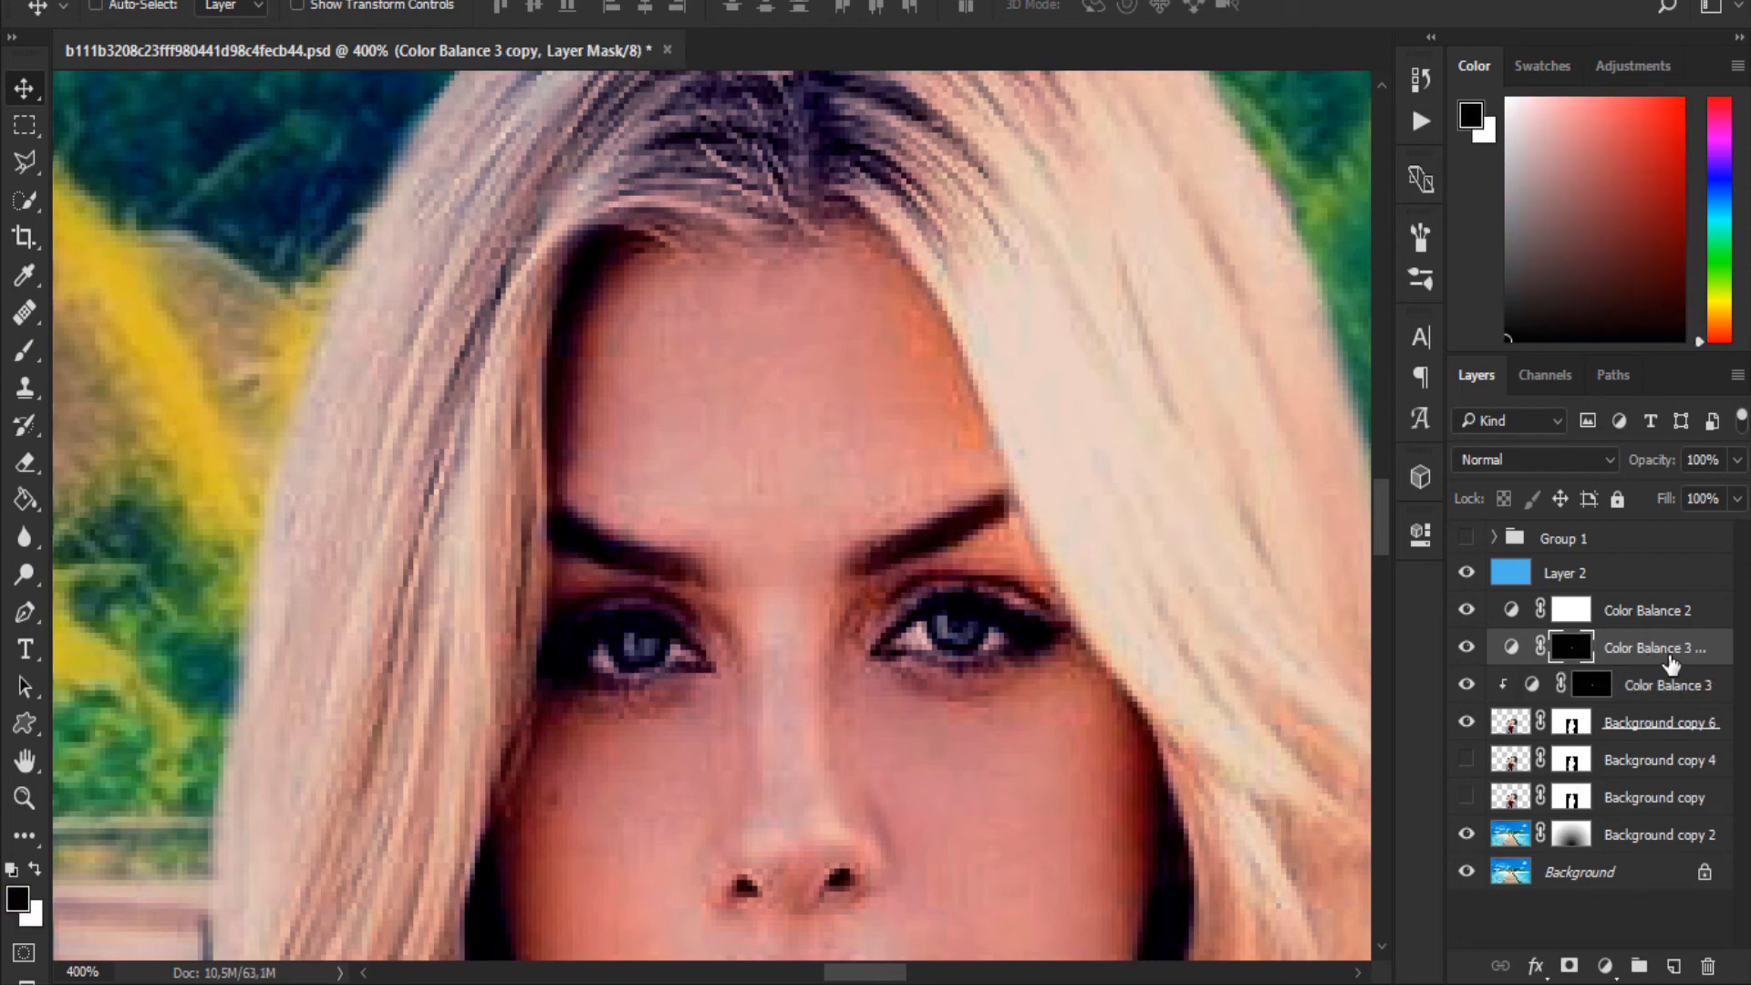
drag(1671, 666, 1628, 659)
alt+click(1626, 658)
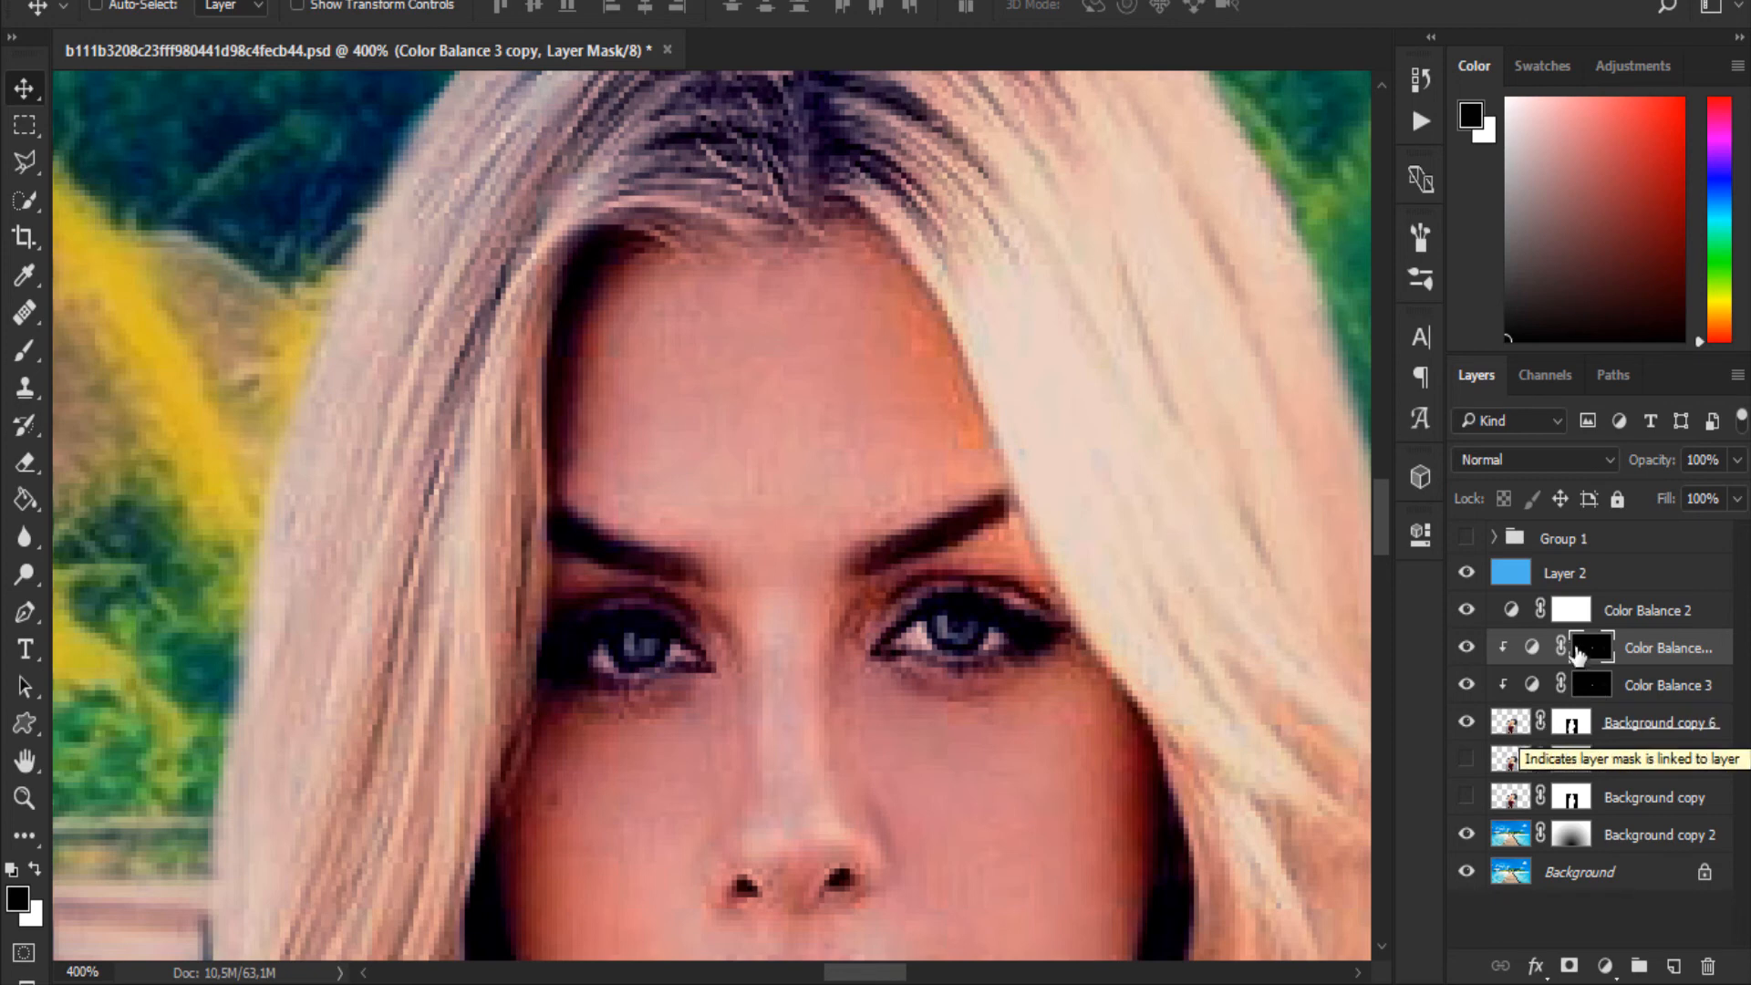
drag(903, 744, 880, 500)
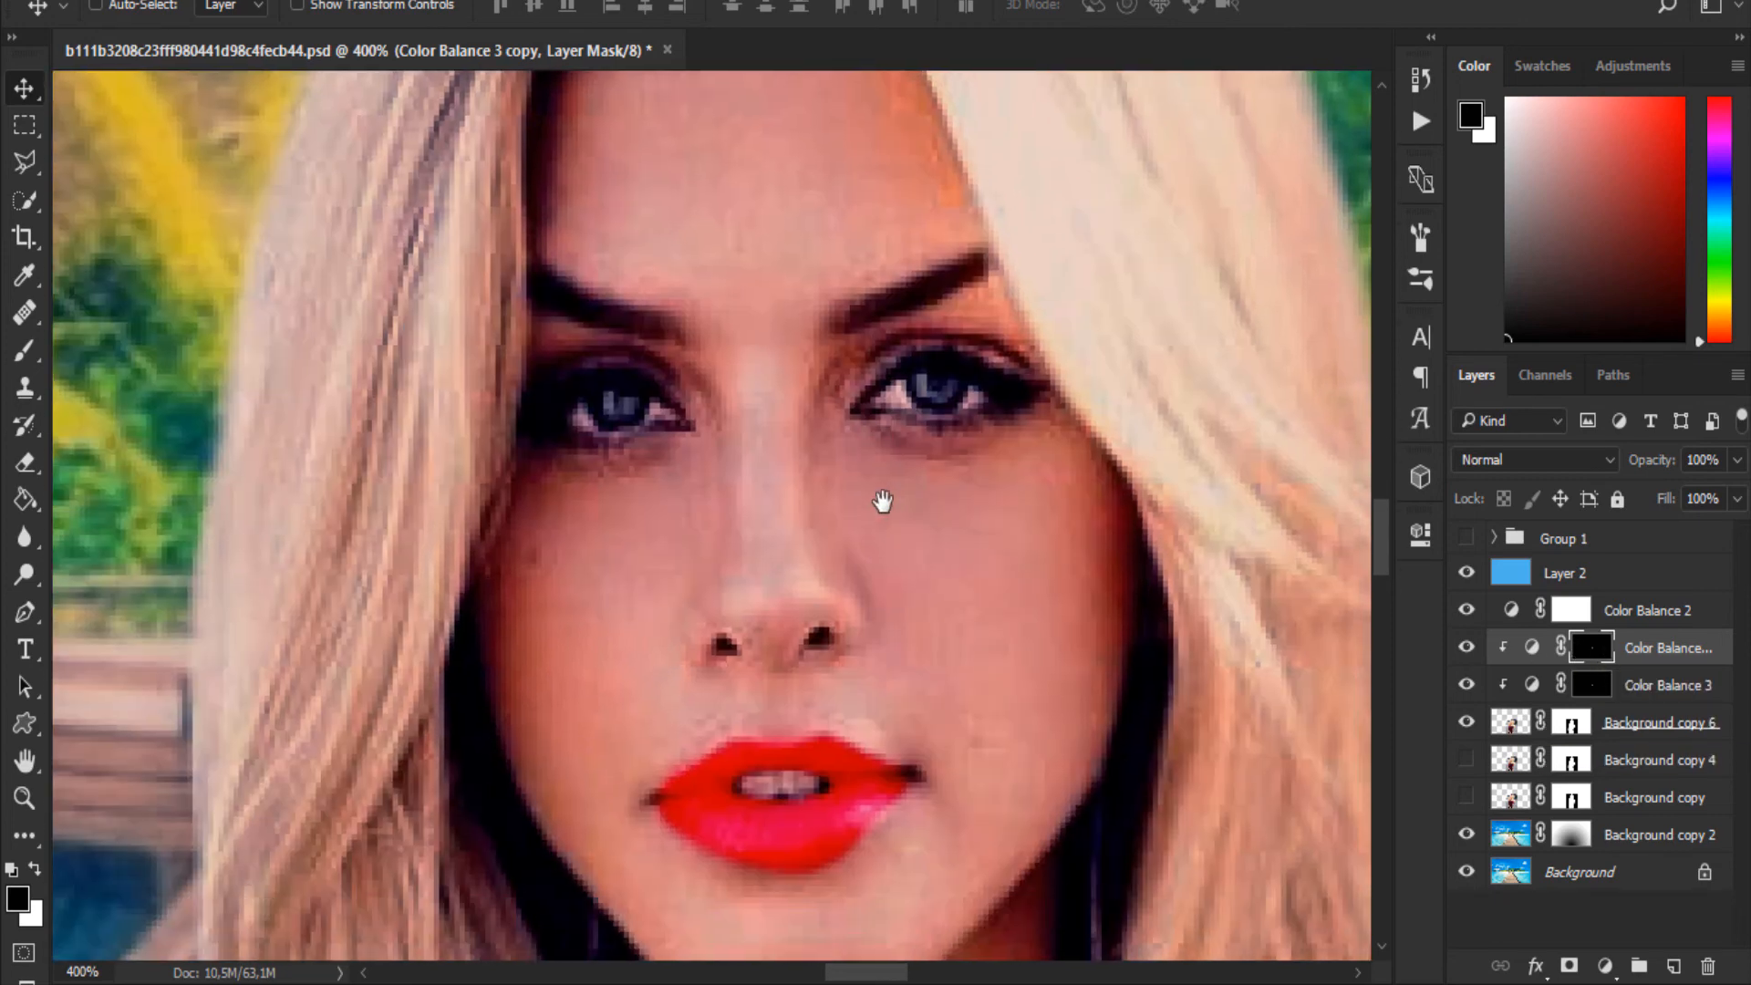
- On the mask of Color Balance 3 copy, paint out the lips in black and reveal the red tint on both irises in white
key(b)
mouse_move(880, 783)
mouse_down()
mouse_move(930, 792)
mouse_move(840, 784)
mouse_move(852, 766)
mouse_move(730, 797)
mouse_move(822, 795)
mouse_move(884, 820)
mouse_move(762, 805)
mouse_move(644, 759)
mouse_move(836, 832)
mouse_up()
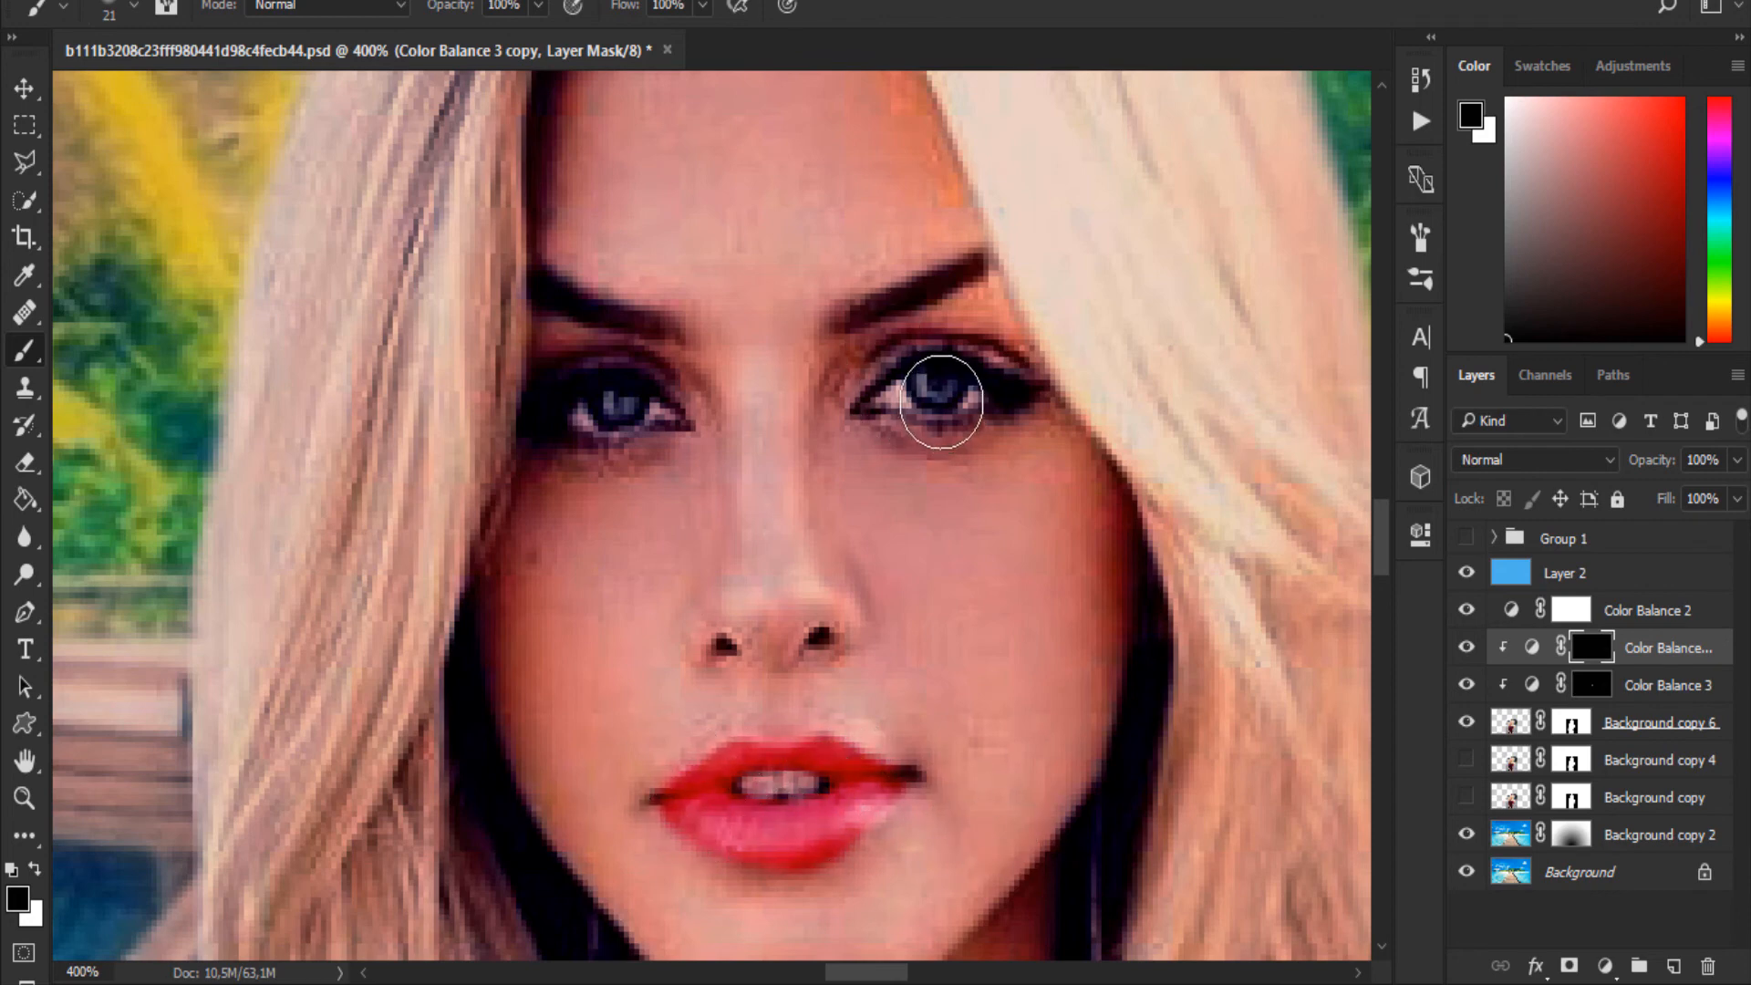
key(x)
drag(967, 399, 941, 380)
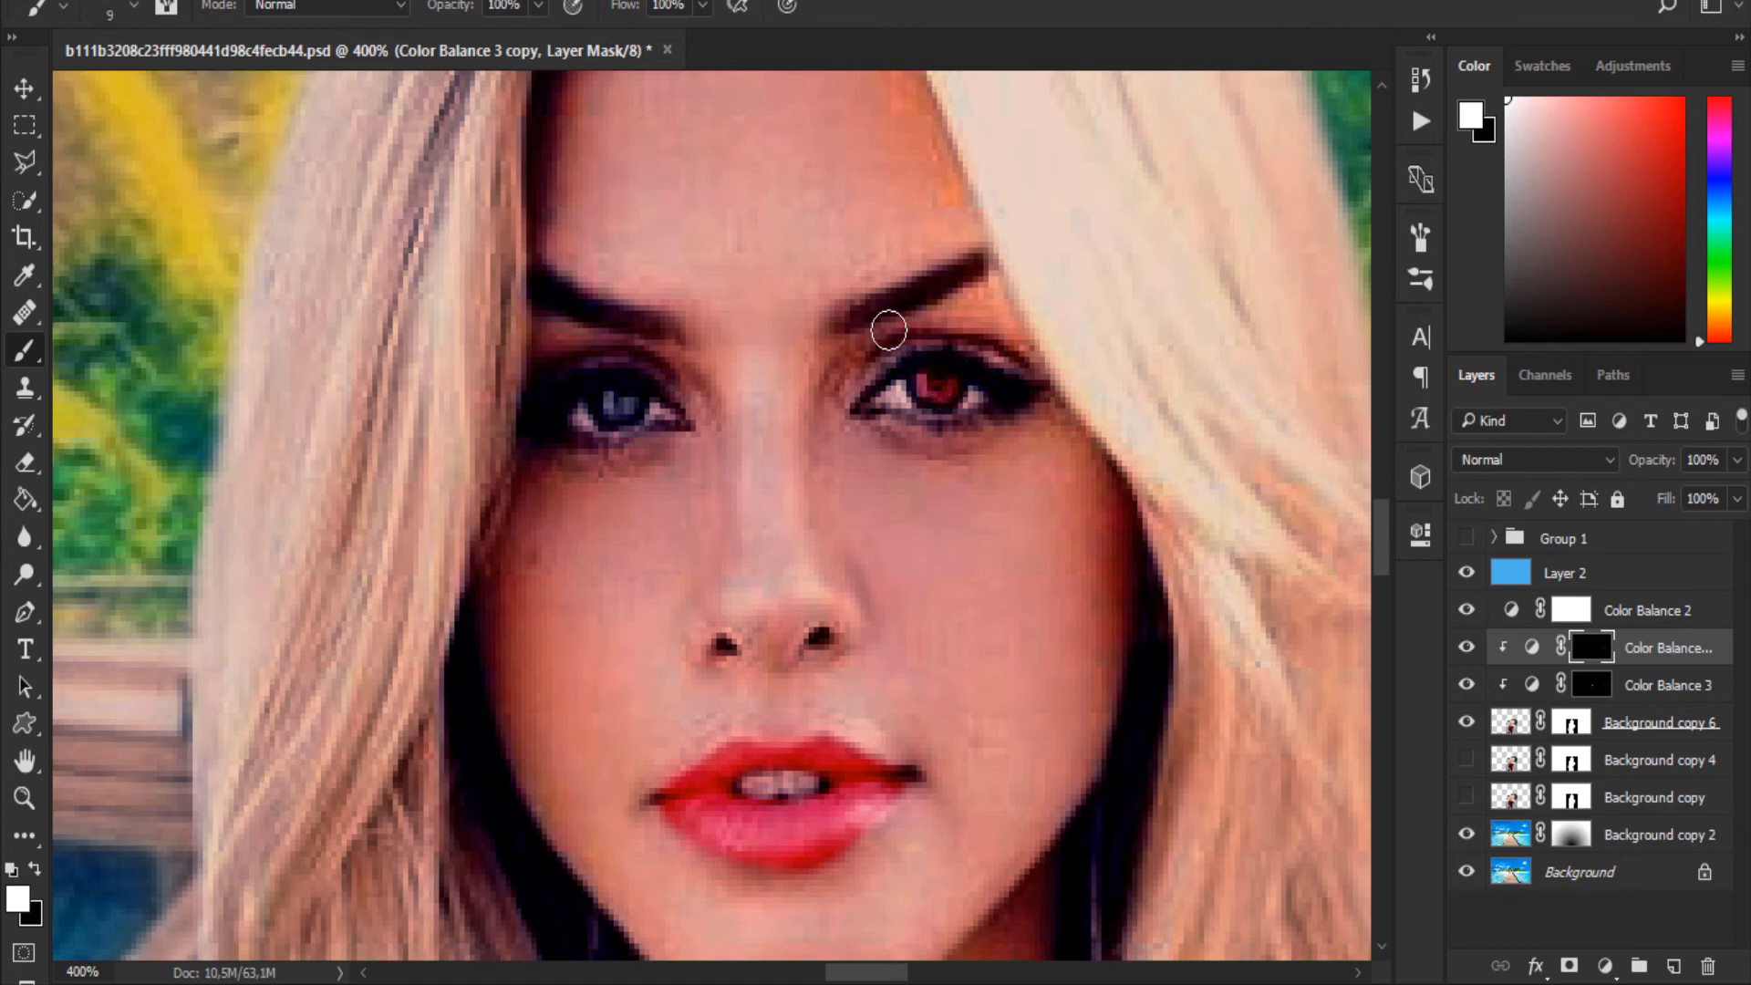
drag(614, 395, 620, 406)
key(ctrl+minus)
key(ctrl+minus)
key(ctrl+minus)
key(ctrl+minus)
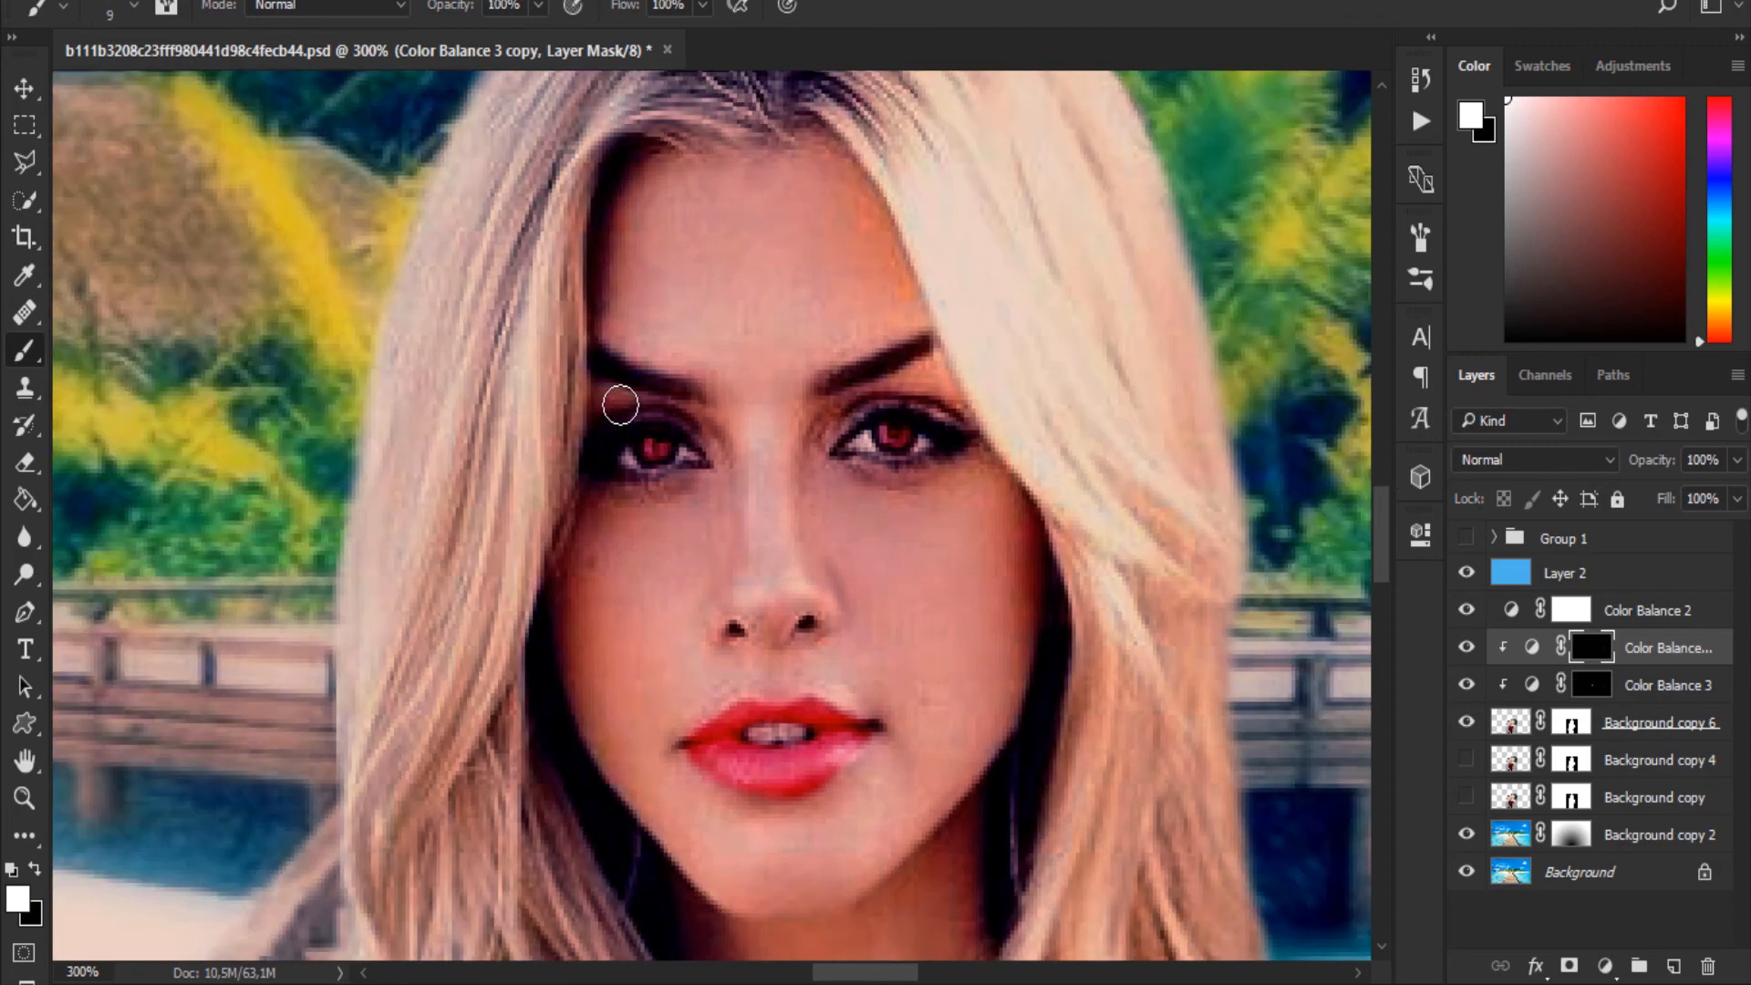
key(ctrl+minus)
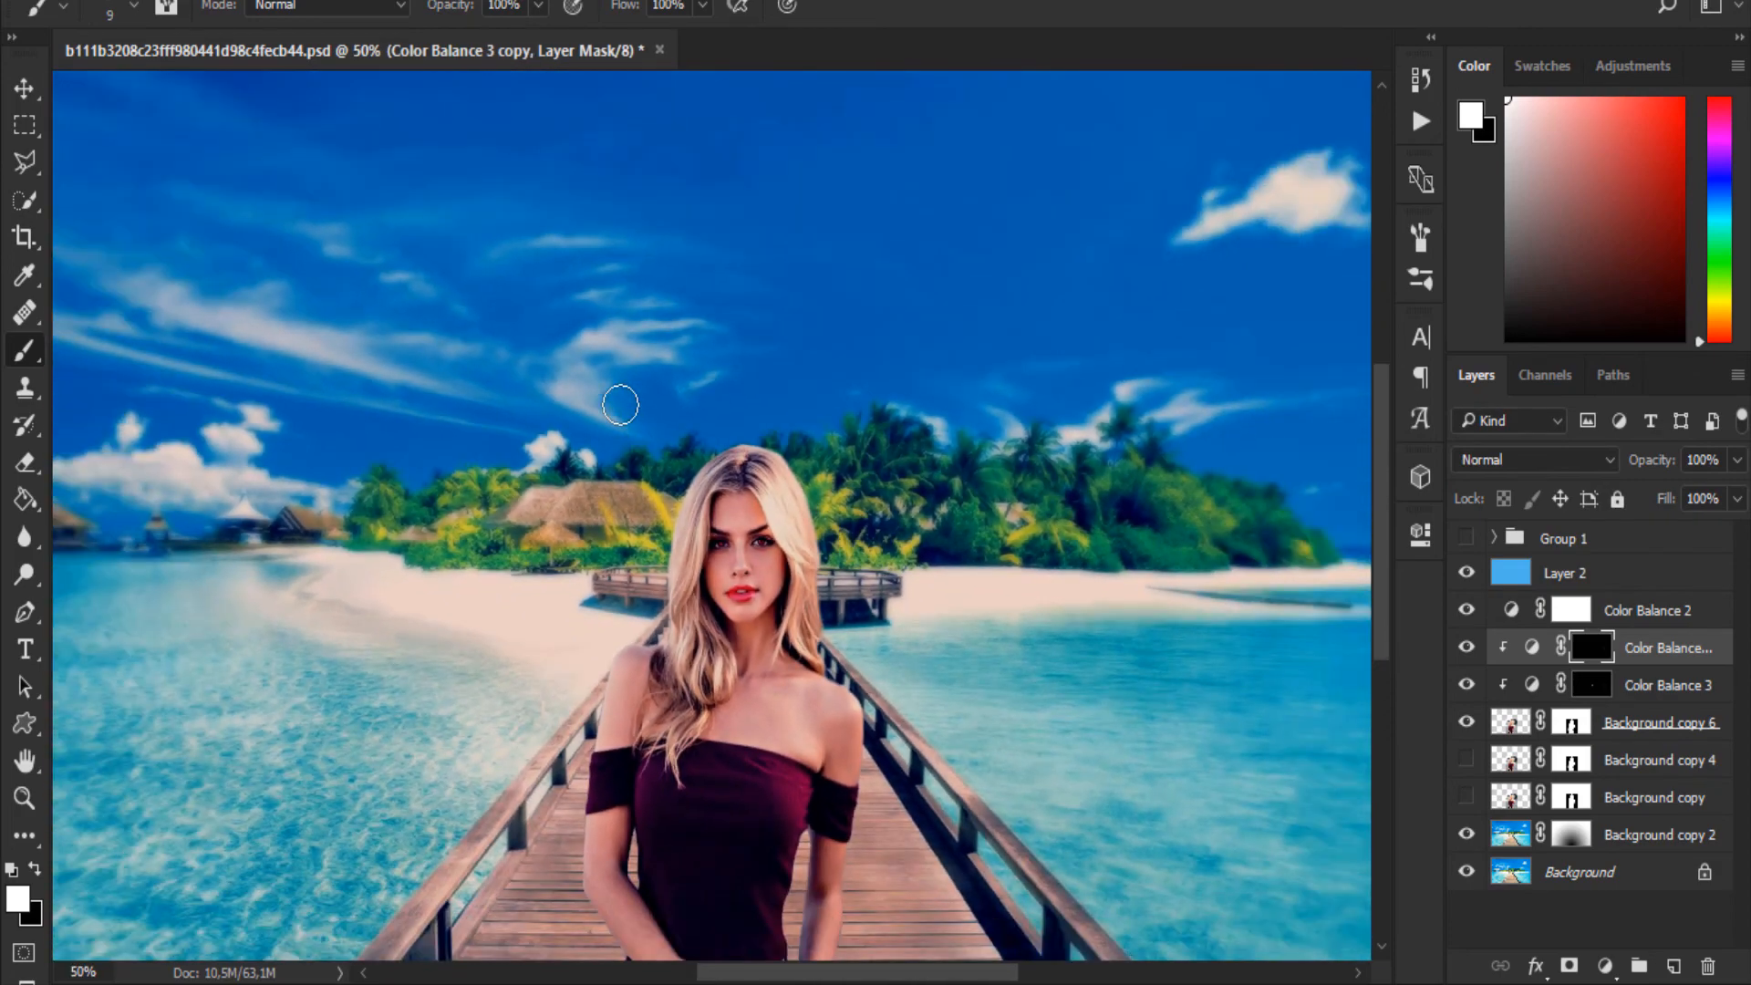
- Duplicate the Color Balance 3 copy adjustment and clip the new copy to the woman's cut-out layer
key(v)
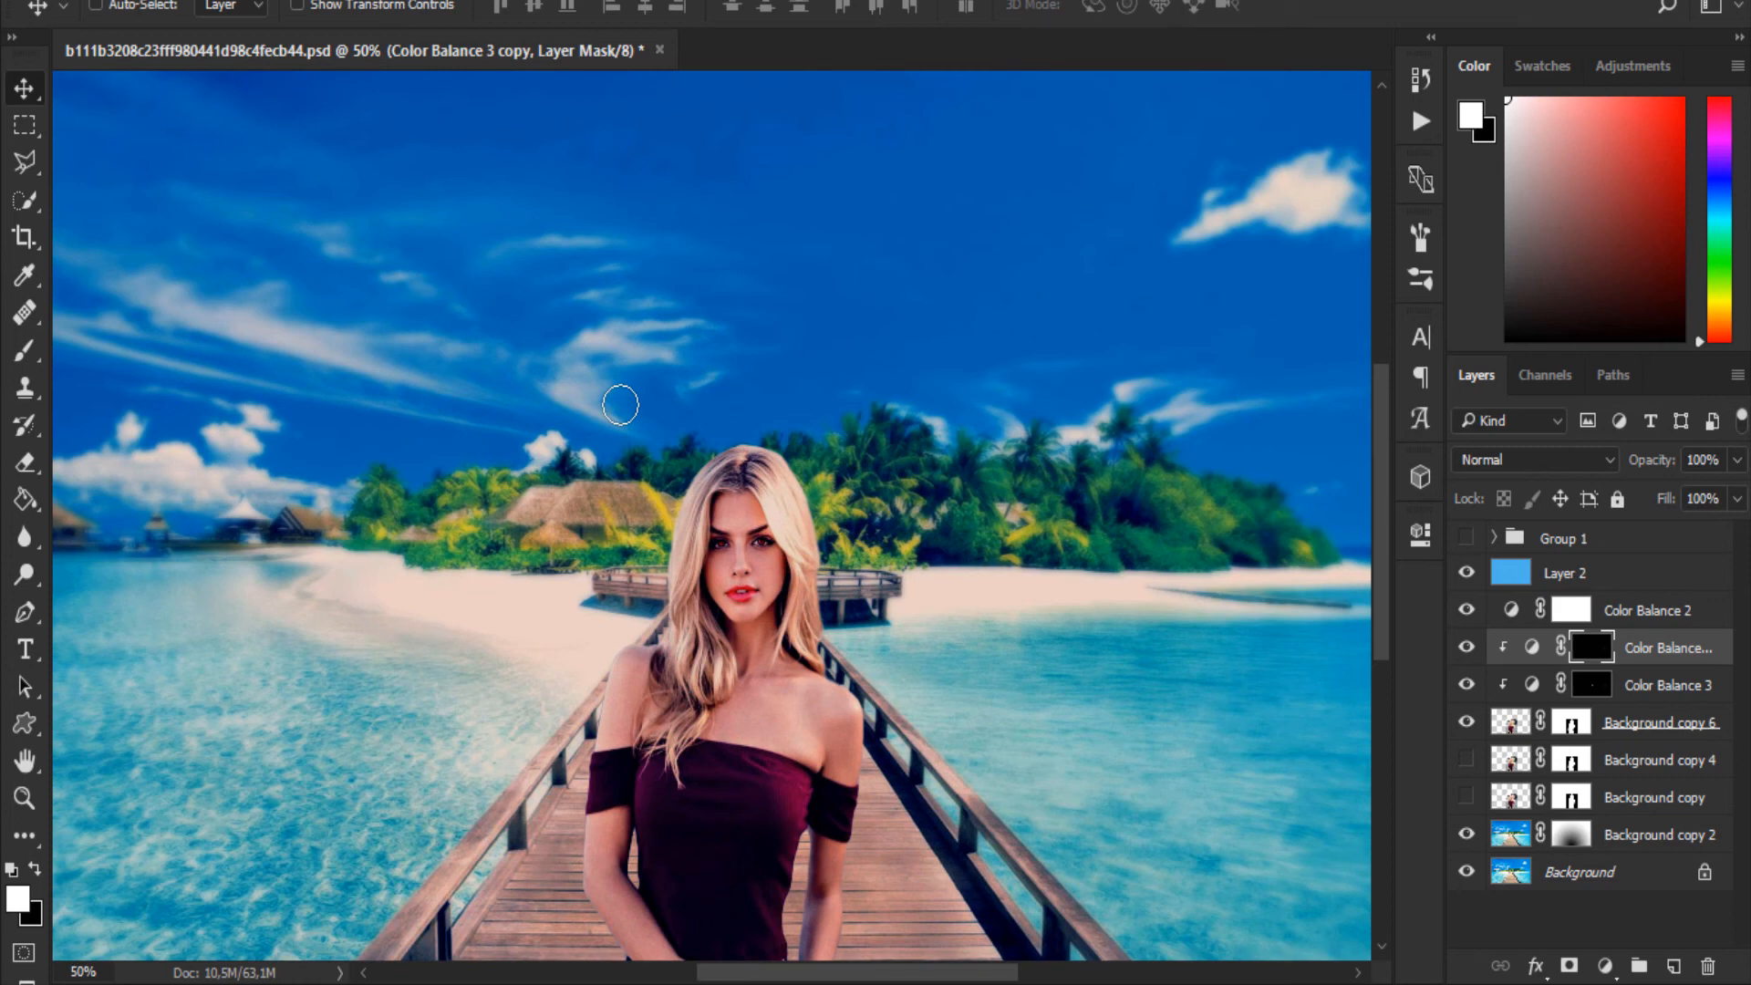
key(ctrl)
key(ctrl+j)
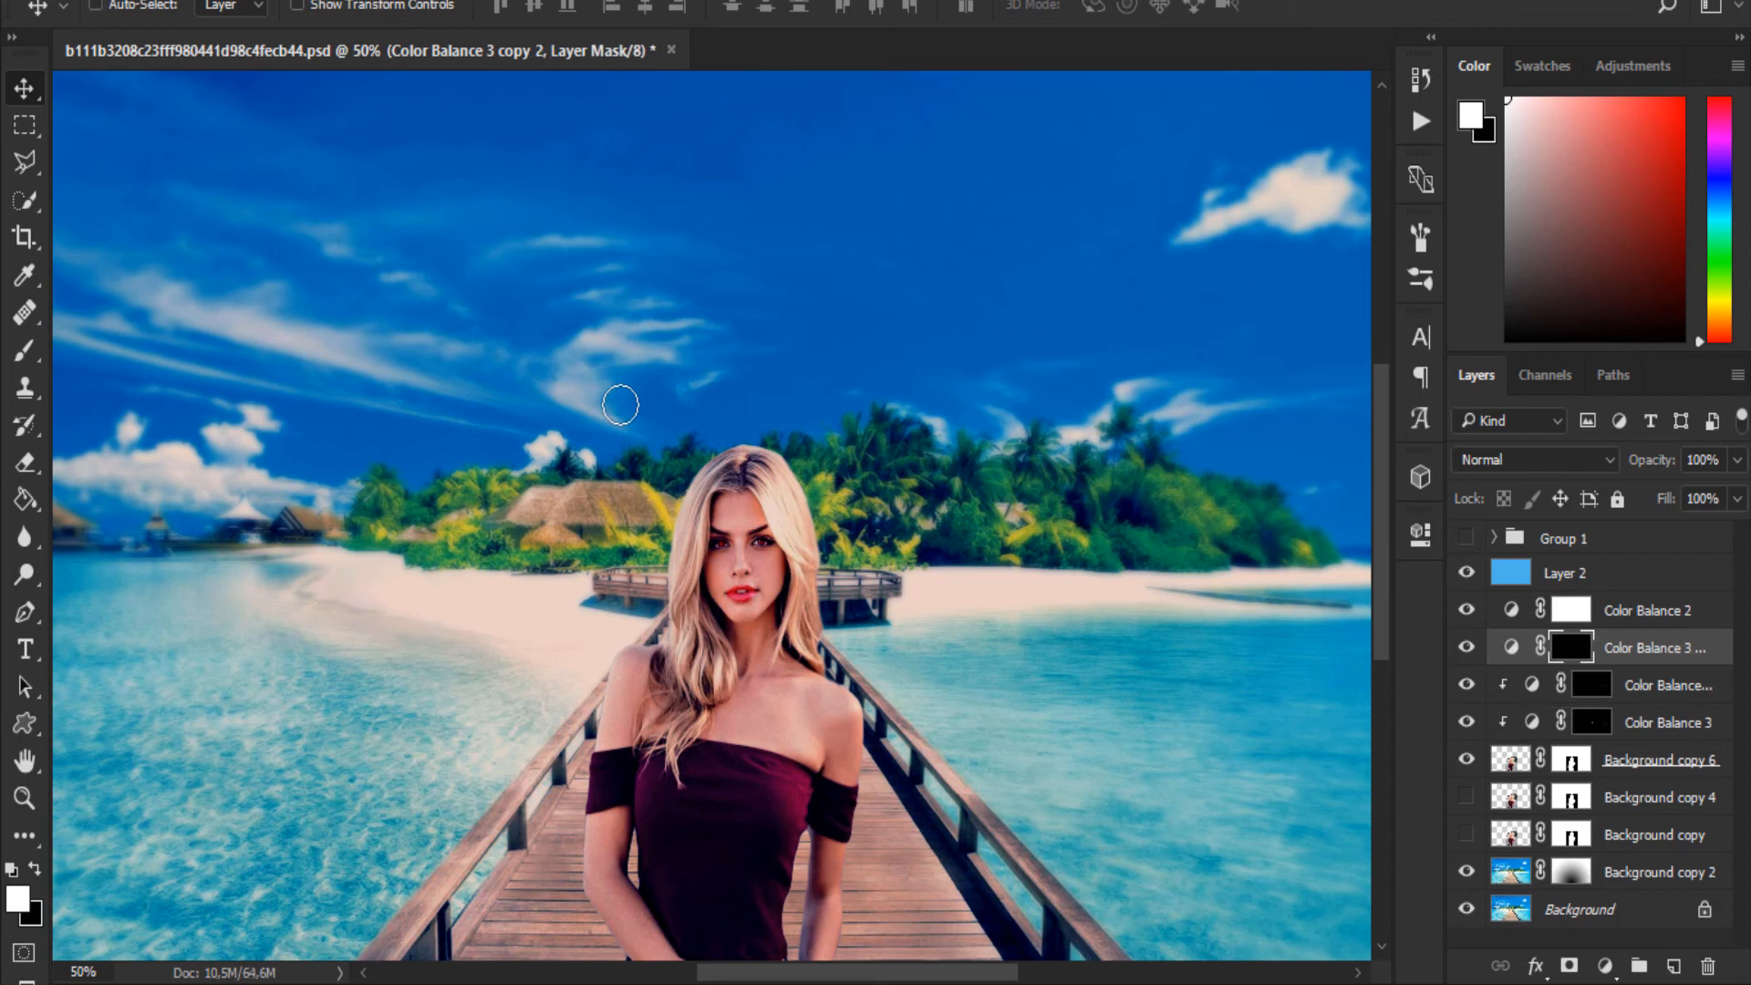
alt+click(1619, 649)
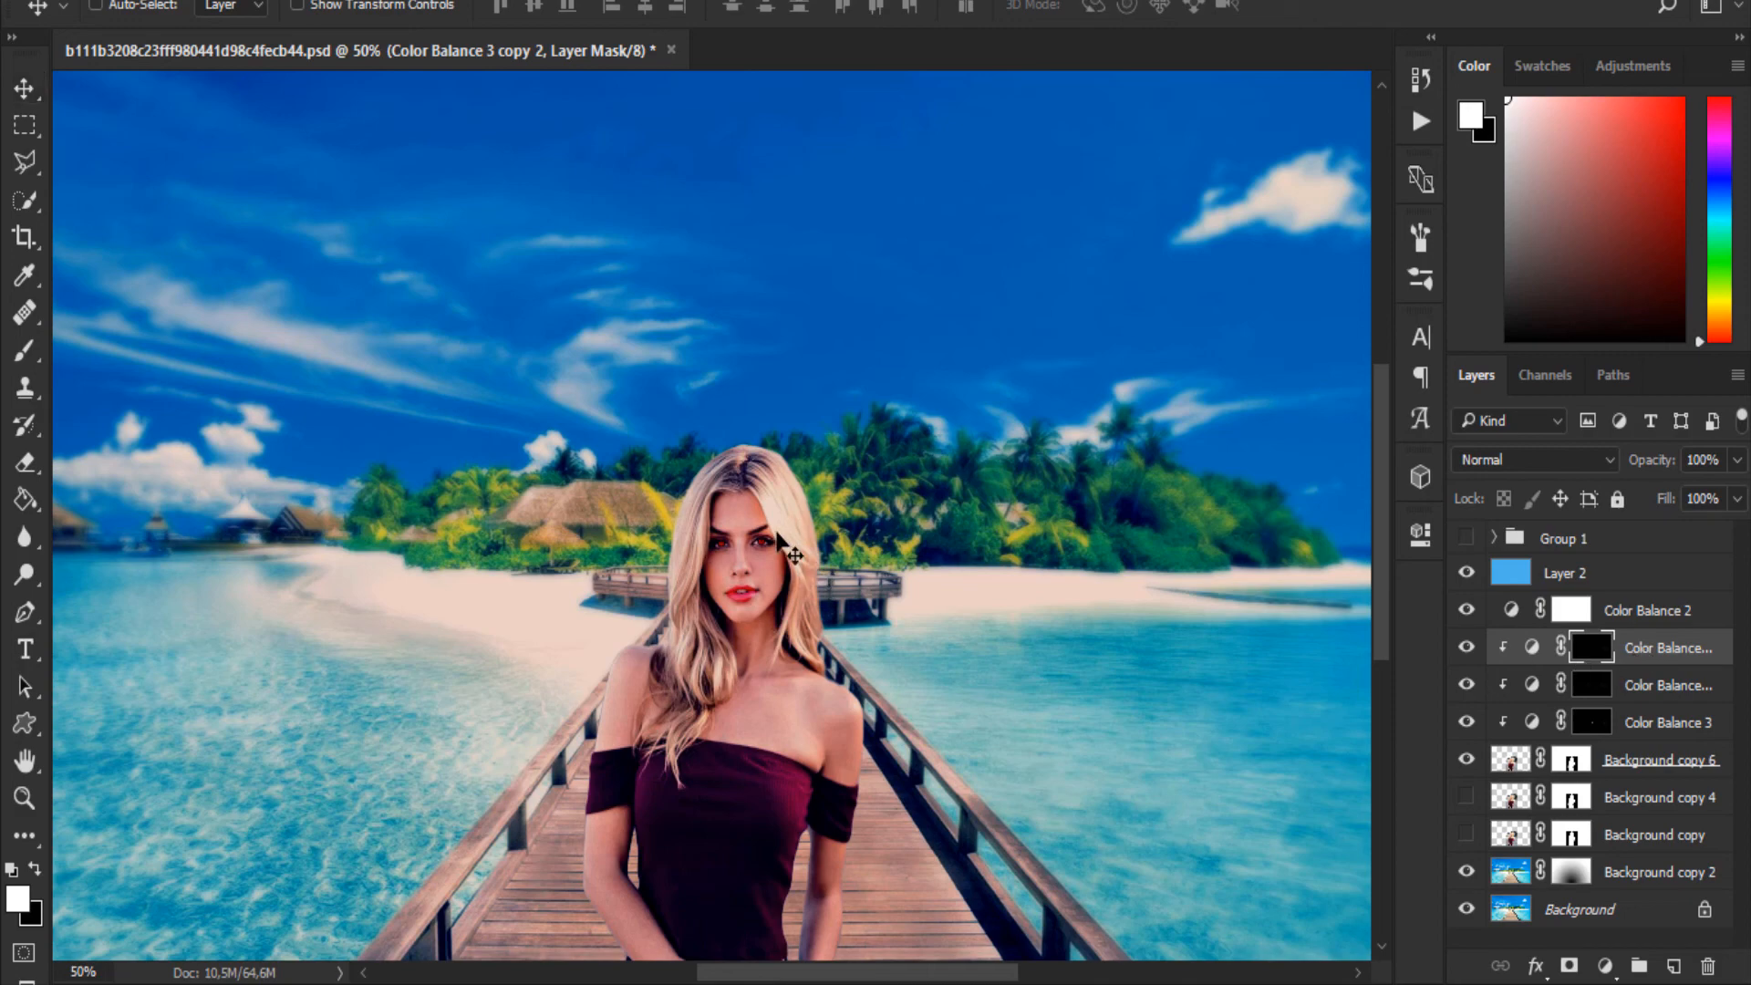
- Paint black over the irises on the mask of Color Balance 3 copy 2 with a 25 px brush
key(b)
key(ctrl+plus)
key(ctrl+plus)
key(ctrl+plus)
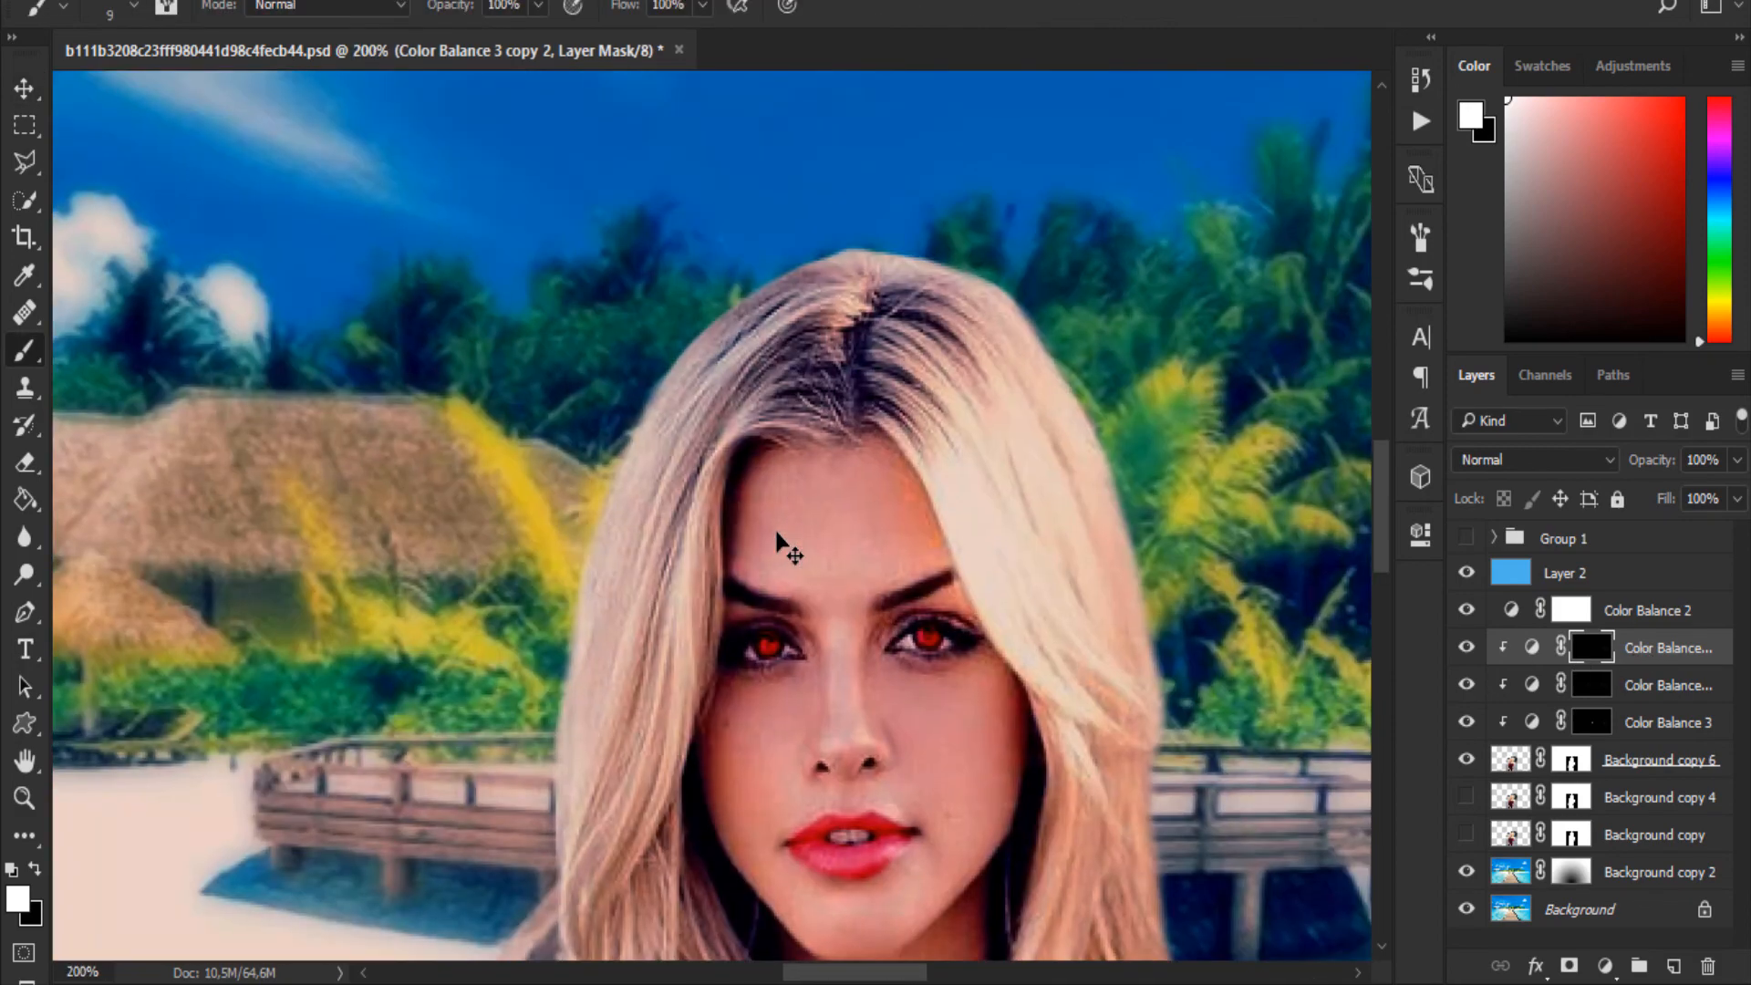
drag(880, 521, 847, 505)
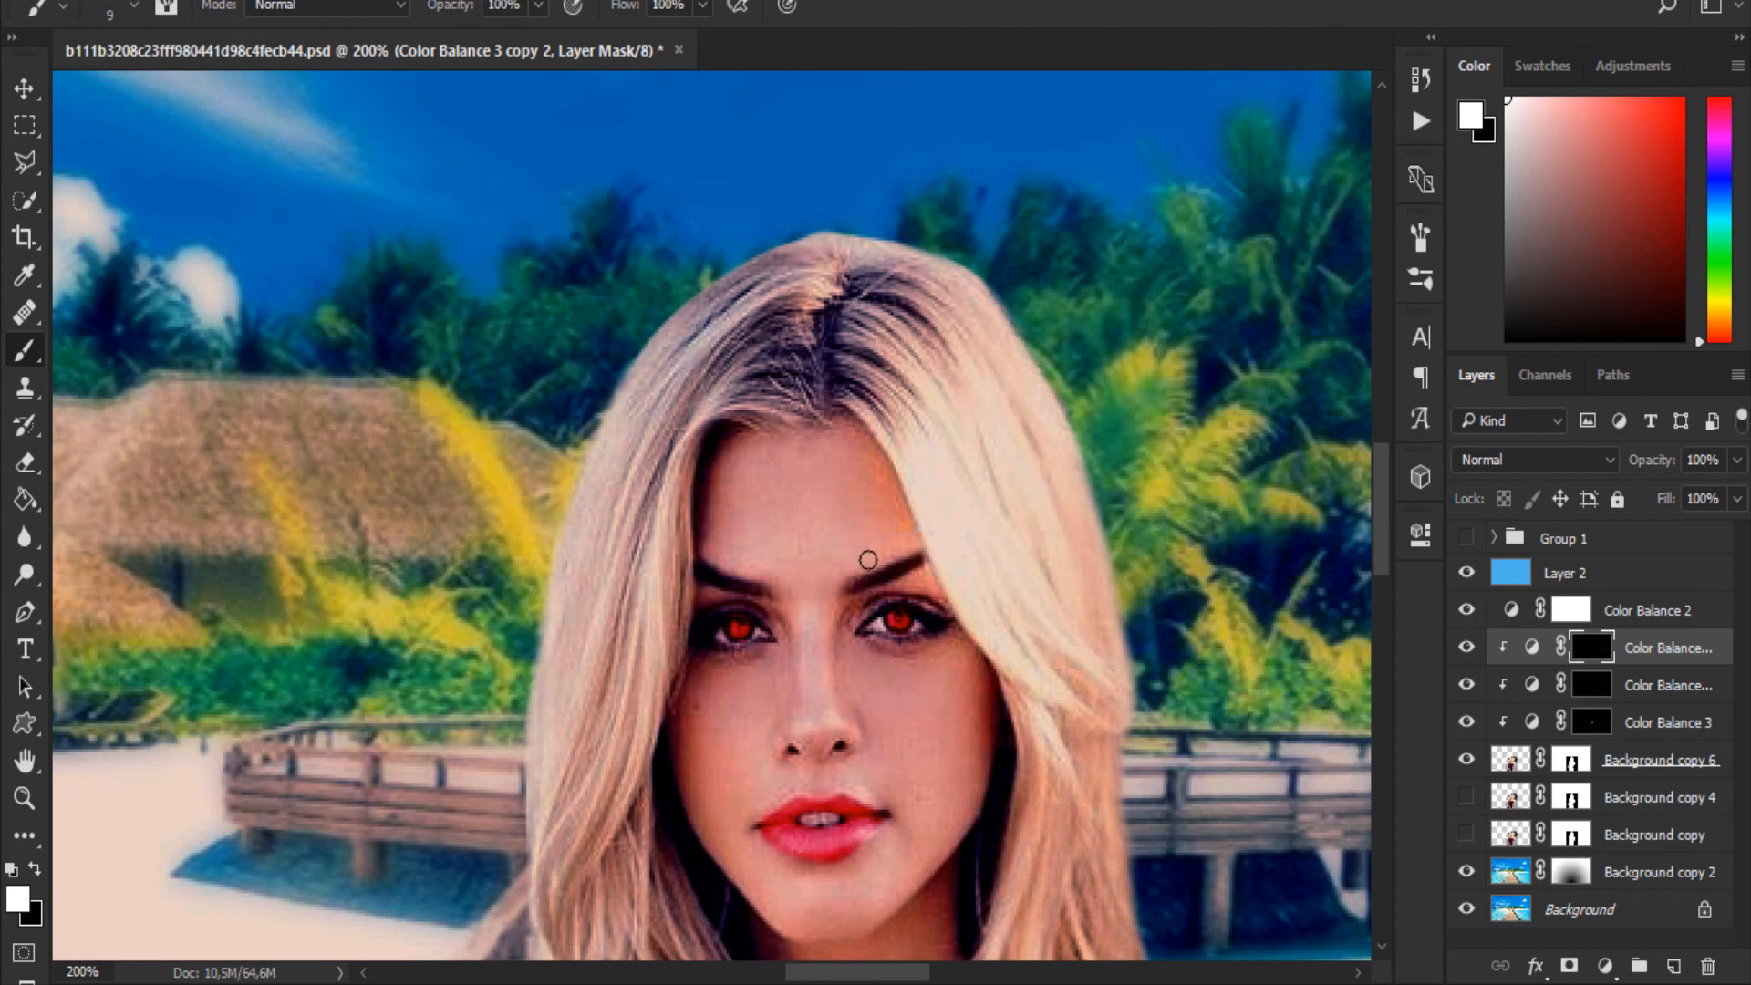
key(x)
alt+right_click(916, 627)
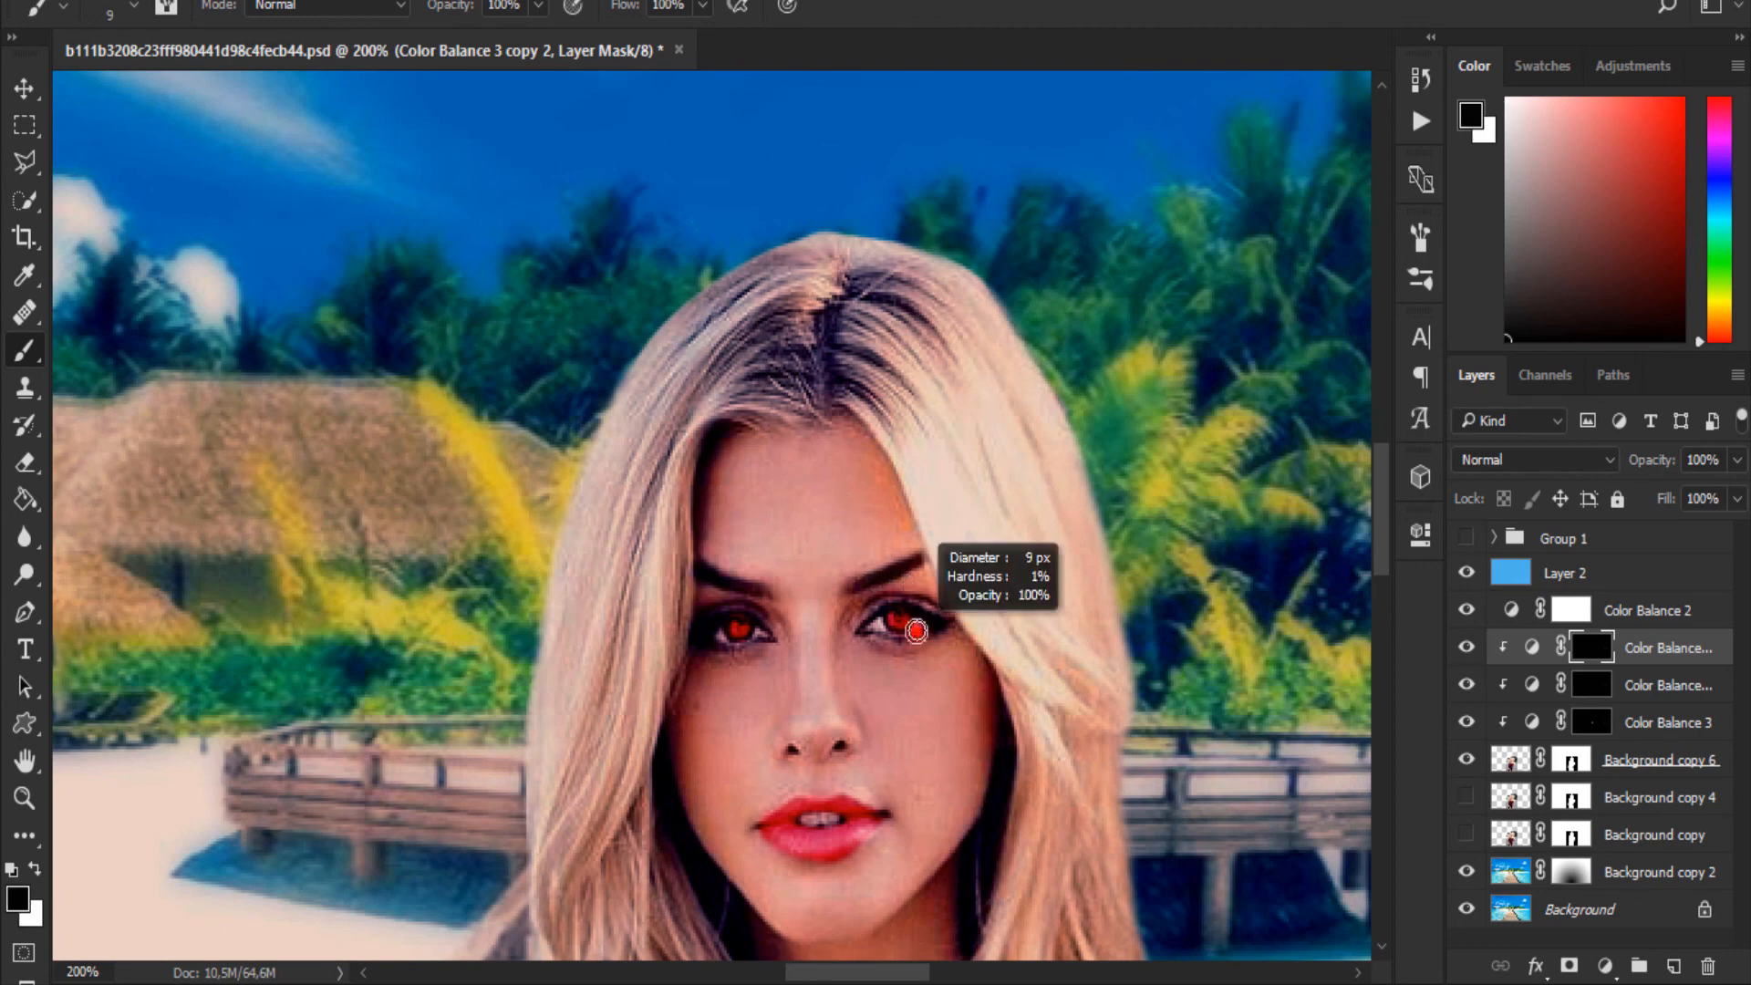
mouse_move(917, 628)
mouse_down()
mouse_move(865, 614)
mouse_move(897, 616)
mouse_up()
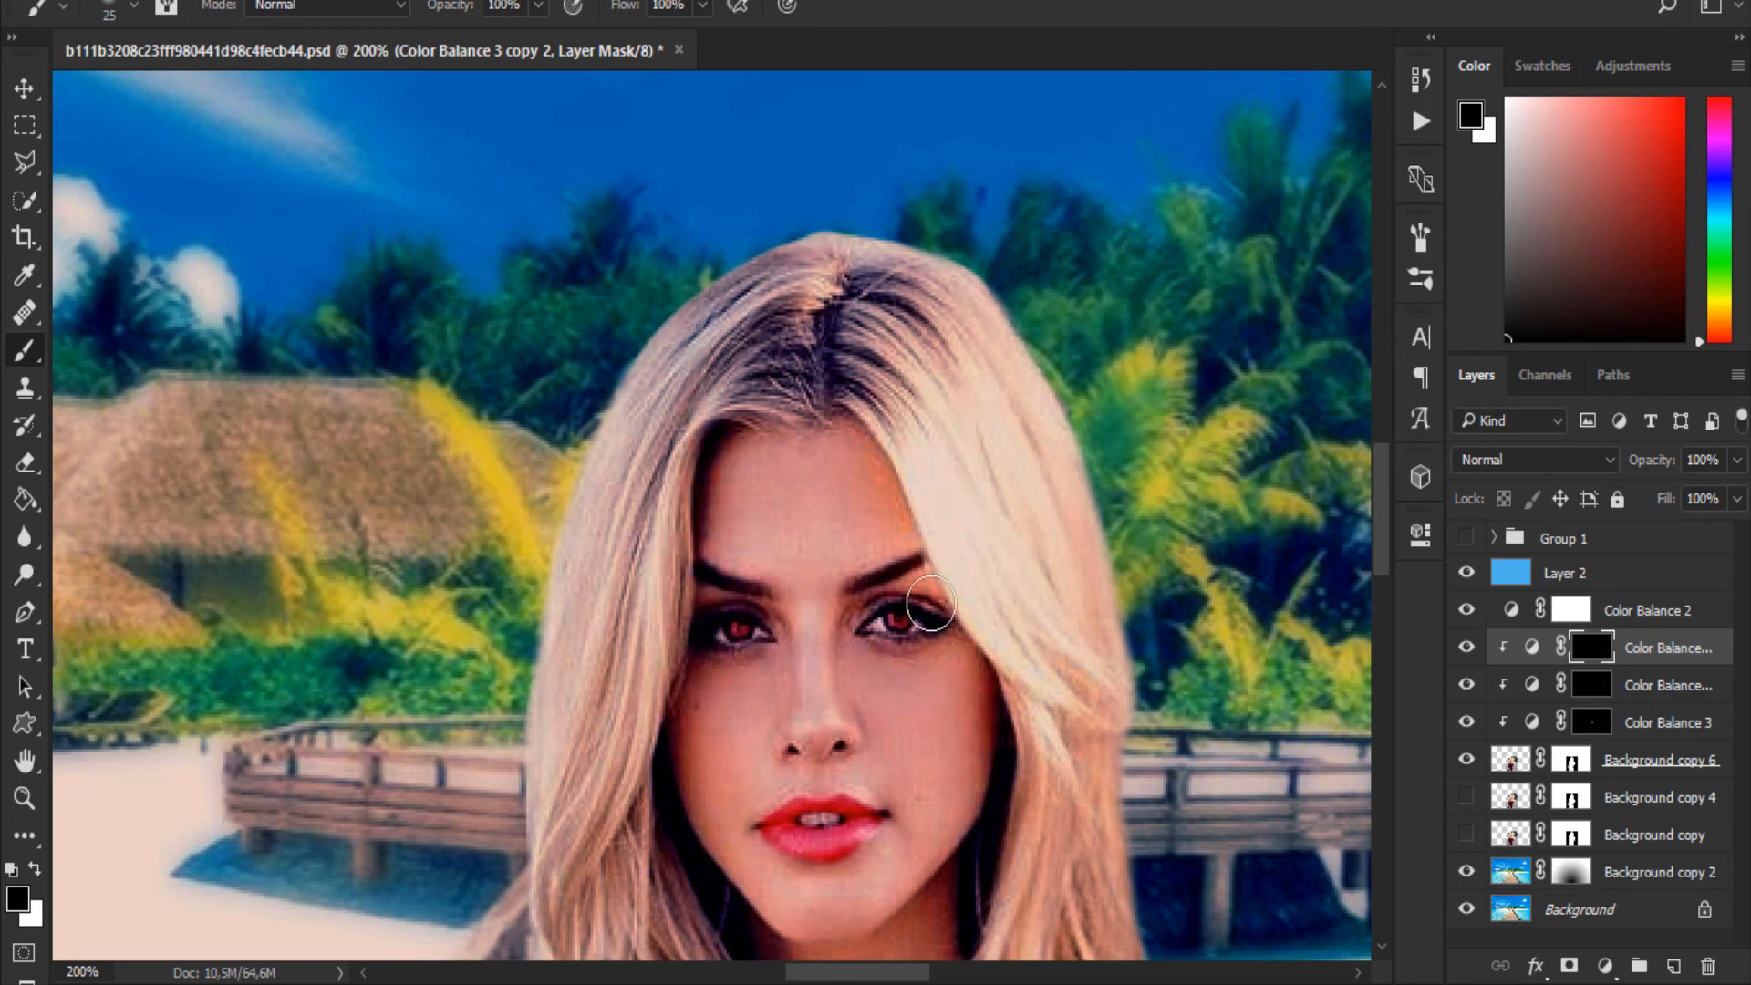
- Paint white on the mask of Color Balance 3 copy 2 over the hair roots and side strands to tint them red
key(x)
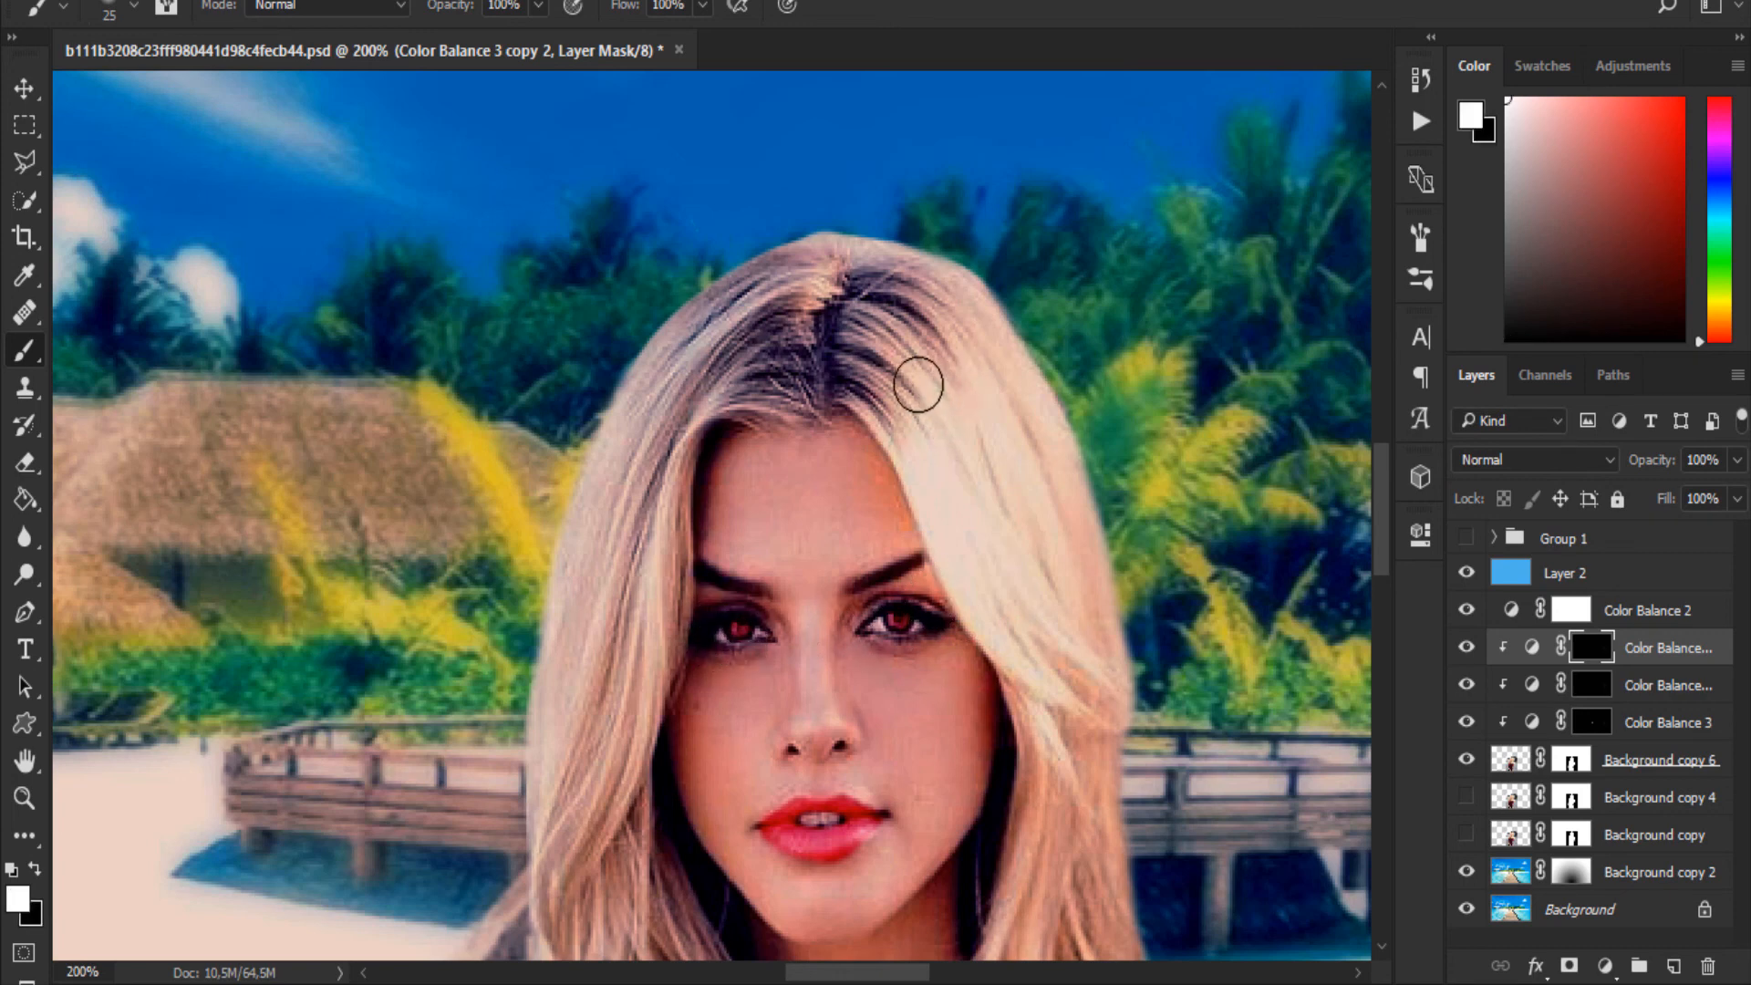
mouse_move(899, 319)
mouse_down()
mouse_move(966, 426)
mouse_move(840, 277)
mouse_move(963, 468)
mouse_move(858, 332)
mouse_move(884, 280)
mouse_move(978, 365)
mouse_move(915, 293)
mouse_move(890, 279)
mouse_move(1004, 458)
mouse_move(918, 368)
mouse_move(910, 319)
mouse_move(944, 294)
mouse_move(900, 273)
mouse_move(973, 357)
mouse_move(830, 268)
mouse_move(798, 269)
mouse_move(828, 274)
mouse_move(788, 324)
mouse_move(815, 315)
mouse_move(692, 340)
mouse_move(796, 360)
mouse_move(777, 348)
mouse_move(760, 364)
mouse_move(804, 372)
mouse_move(786, 384)
mouse_move(809, 394)
mouse_move(800, 375)
mouse_move(674, 372)
mouse_move(753, 395)
mouse_move(669, 414)
mouse_move(726, 376)
mouse_move(635, 401)
mouse_move(662, 369)
mouse_move(635, 438)
mouse_move(644, 382)
mouse_move(664, 382)
mouse_move(664, 421)
mouse_move(854, 344)
mouse_move(844, 275)
mouse_move(943, 329)
mouse_up()
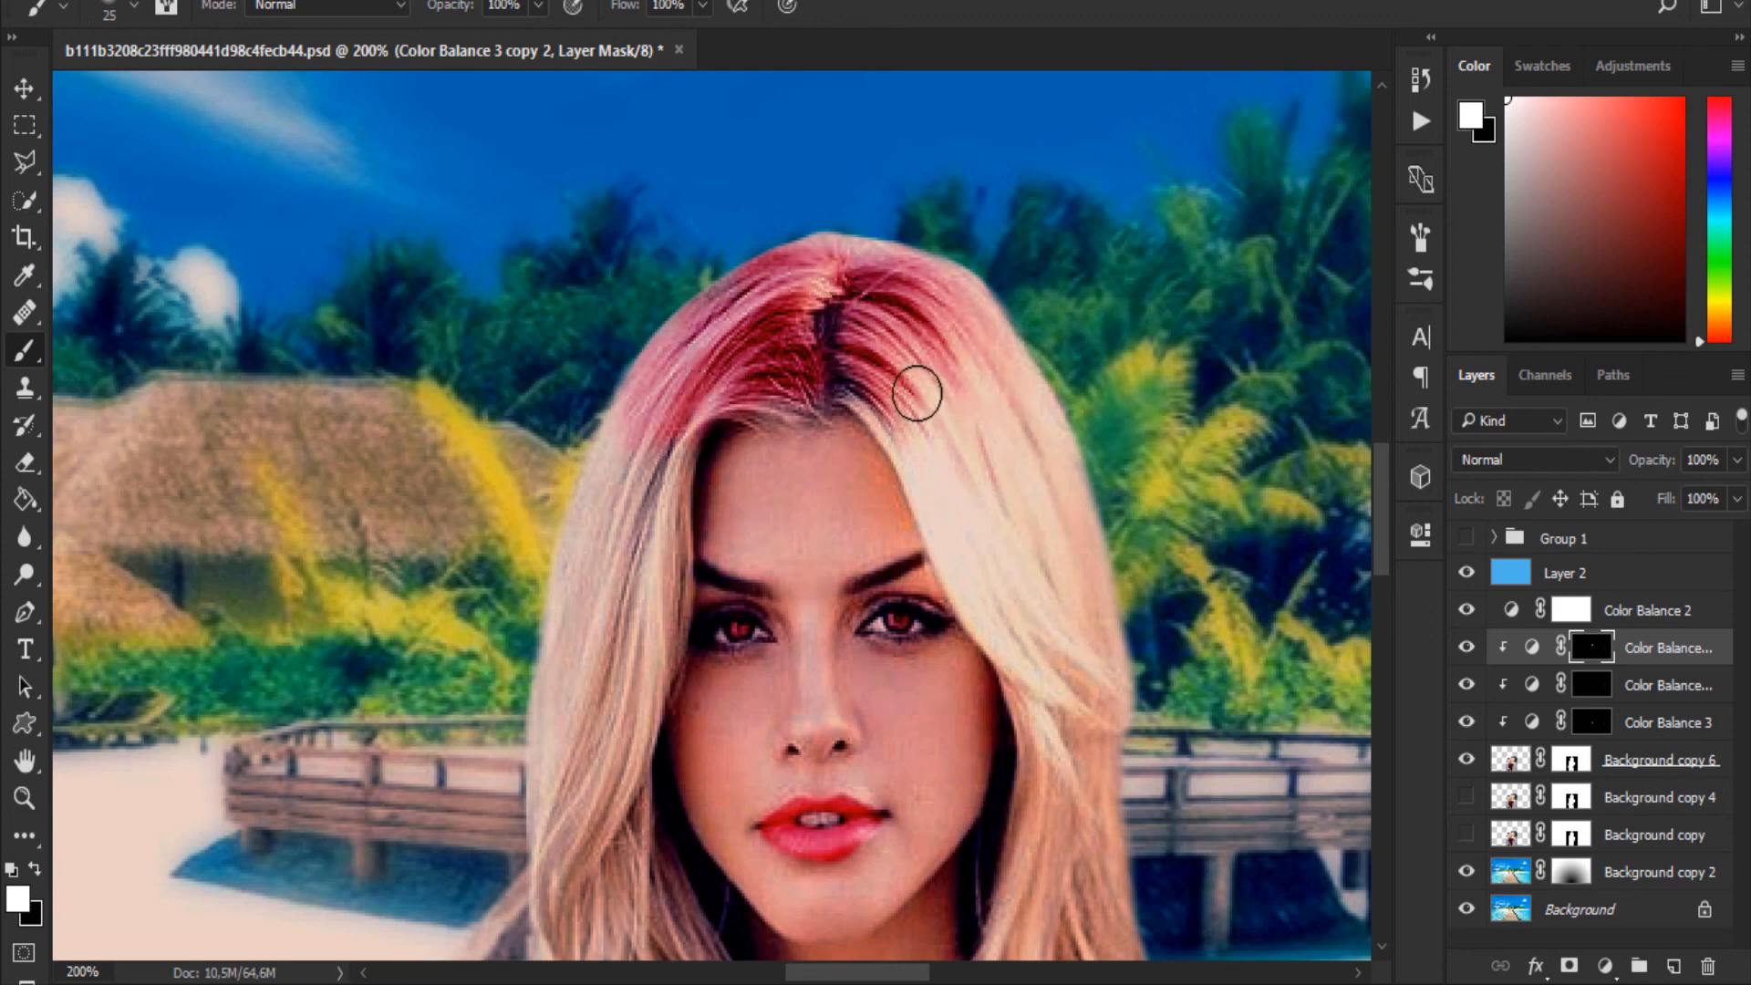
scroll(1056, 380, down, 5)
mouse_move(644, 537)
mouse_down()
mouse_move(603, 546)
mouse_move(575, 605)
mouse_move(603, 496)
mouse_move(596, 453)
mouse_move(565, 579)
mouse_move(585, 389)
mouse_move(553, 631)
mouse_move(567, 465)
mouse_move(555, 576)
mouse_move(575, 695)
mouse_move(612, 773)
mouse_move(609, 664)
mouse_move(645, 770)
mouse_move(610, 606)
mouse_move(659, 805)
mouse_move(633, 652)
mouse_move(685, 802)
mouse_move(626, 773)
mouse_move(611, 725)
mouse_move(610, 797)
mouse_up()
drag(638, 755, 576, 643)
mouse_move(1006, 398)
mouse_down()
mouse_move(1040, 474)
mouse_move(983, 327)
mouse_move(984, 246)
mouse_move(1013, 386)
mouse_move(1014, 324)
mouse_move(1034, 589)
mouse_move(989, 488)
mouse_move(1041, 635)
mouse_move(1027, 565)
mouse_up()
- Toggle the visibility of Group 1, Layer 2 and Color Balance 2 to compare their effects on the whole picture
key(ctrl+0)
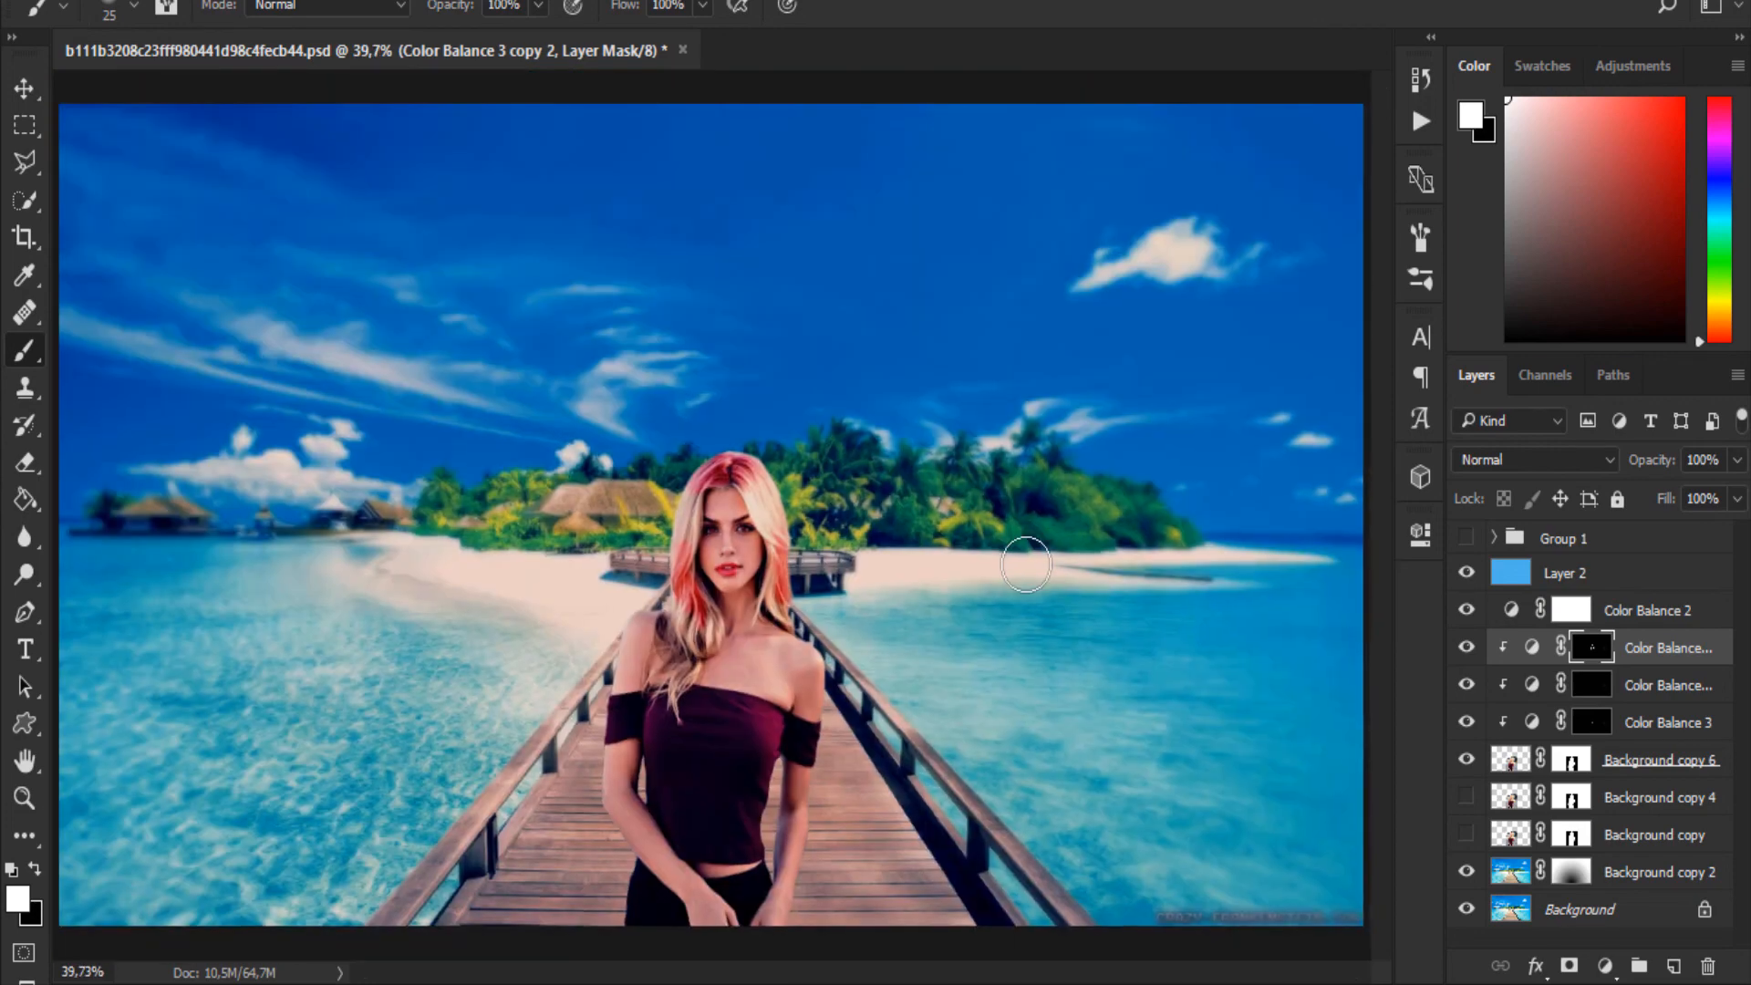
key(ctrl+minus)
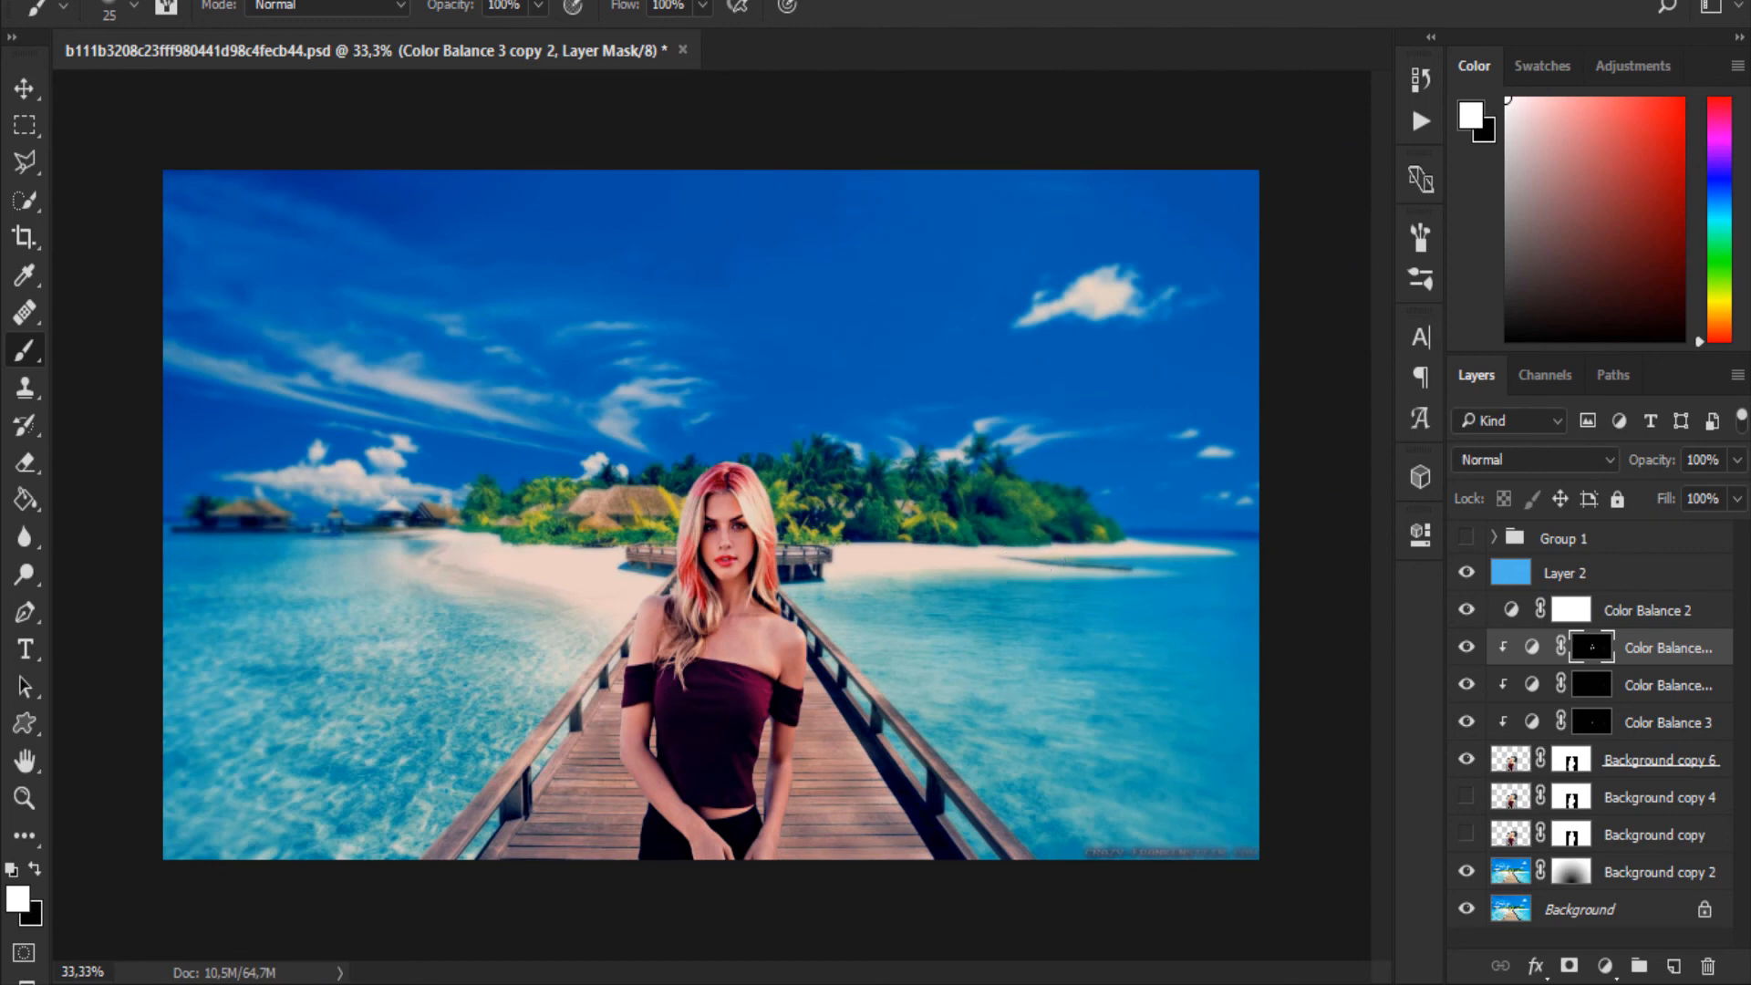
click(1467, 538)
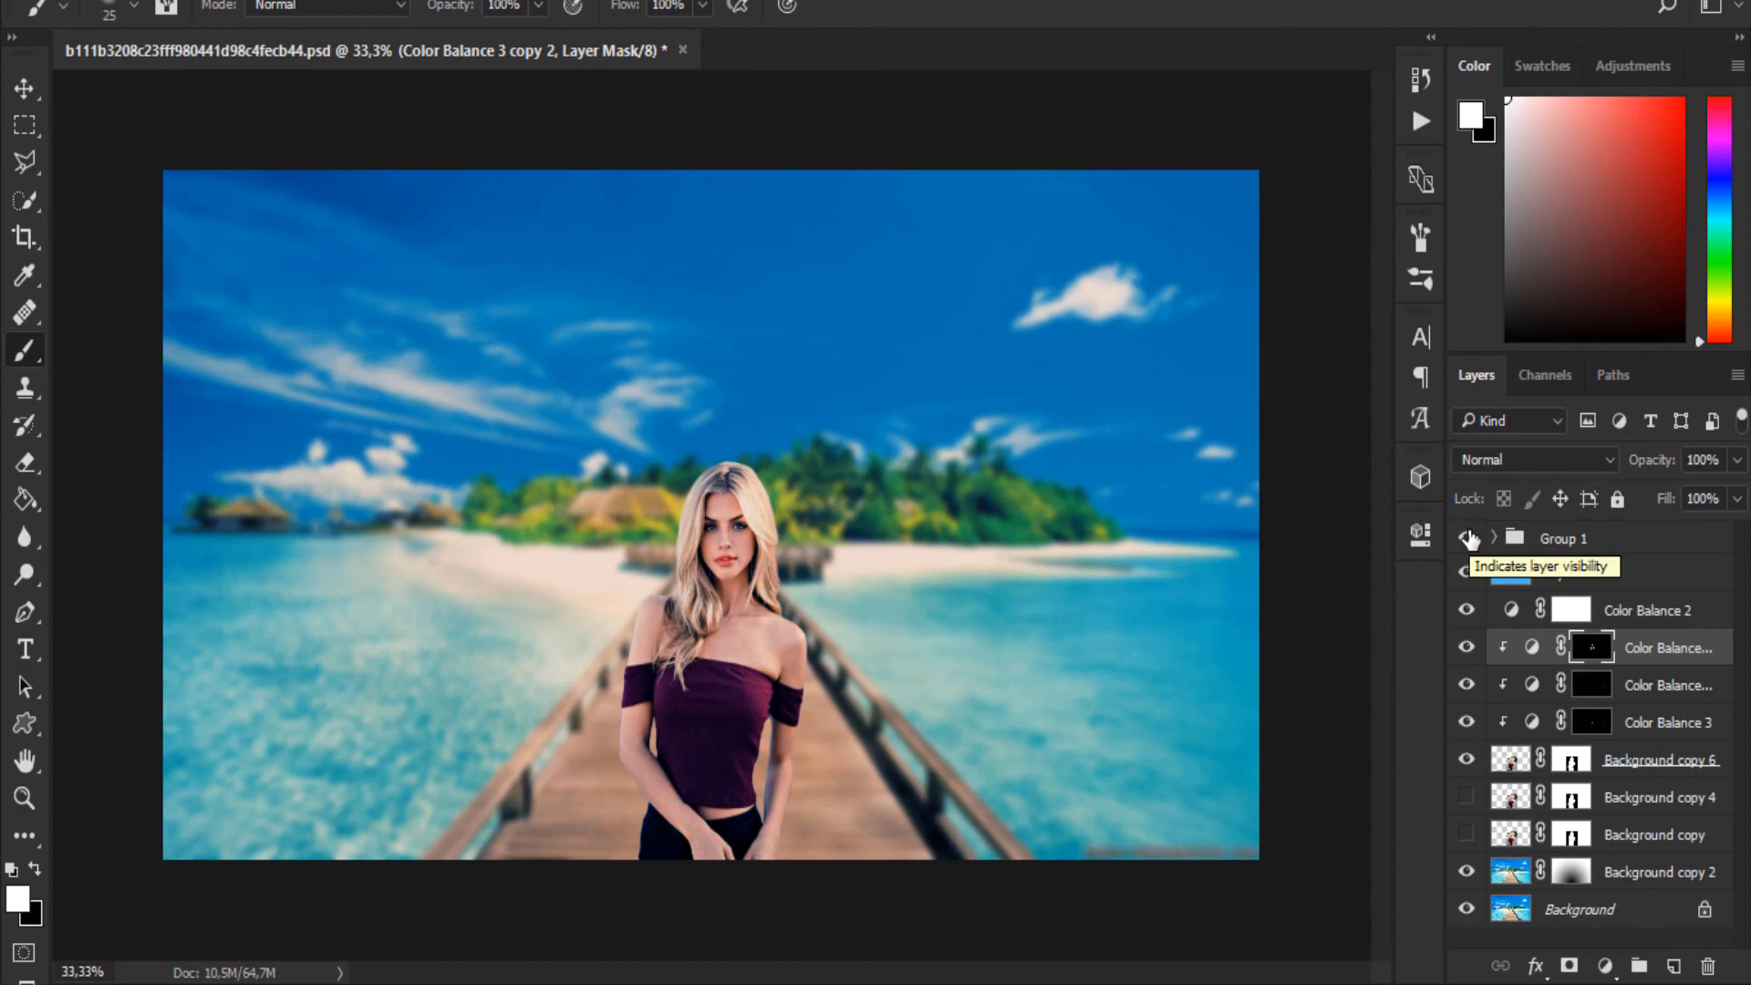
click(1468, 538)
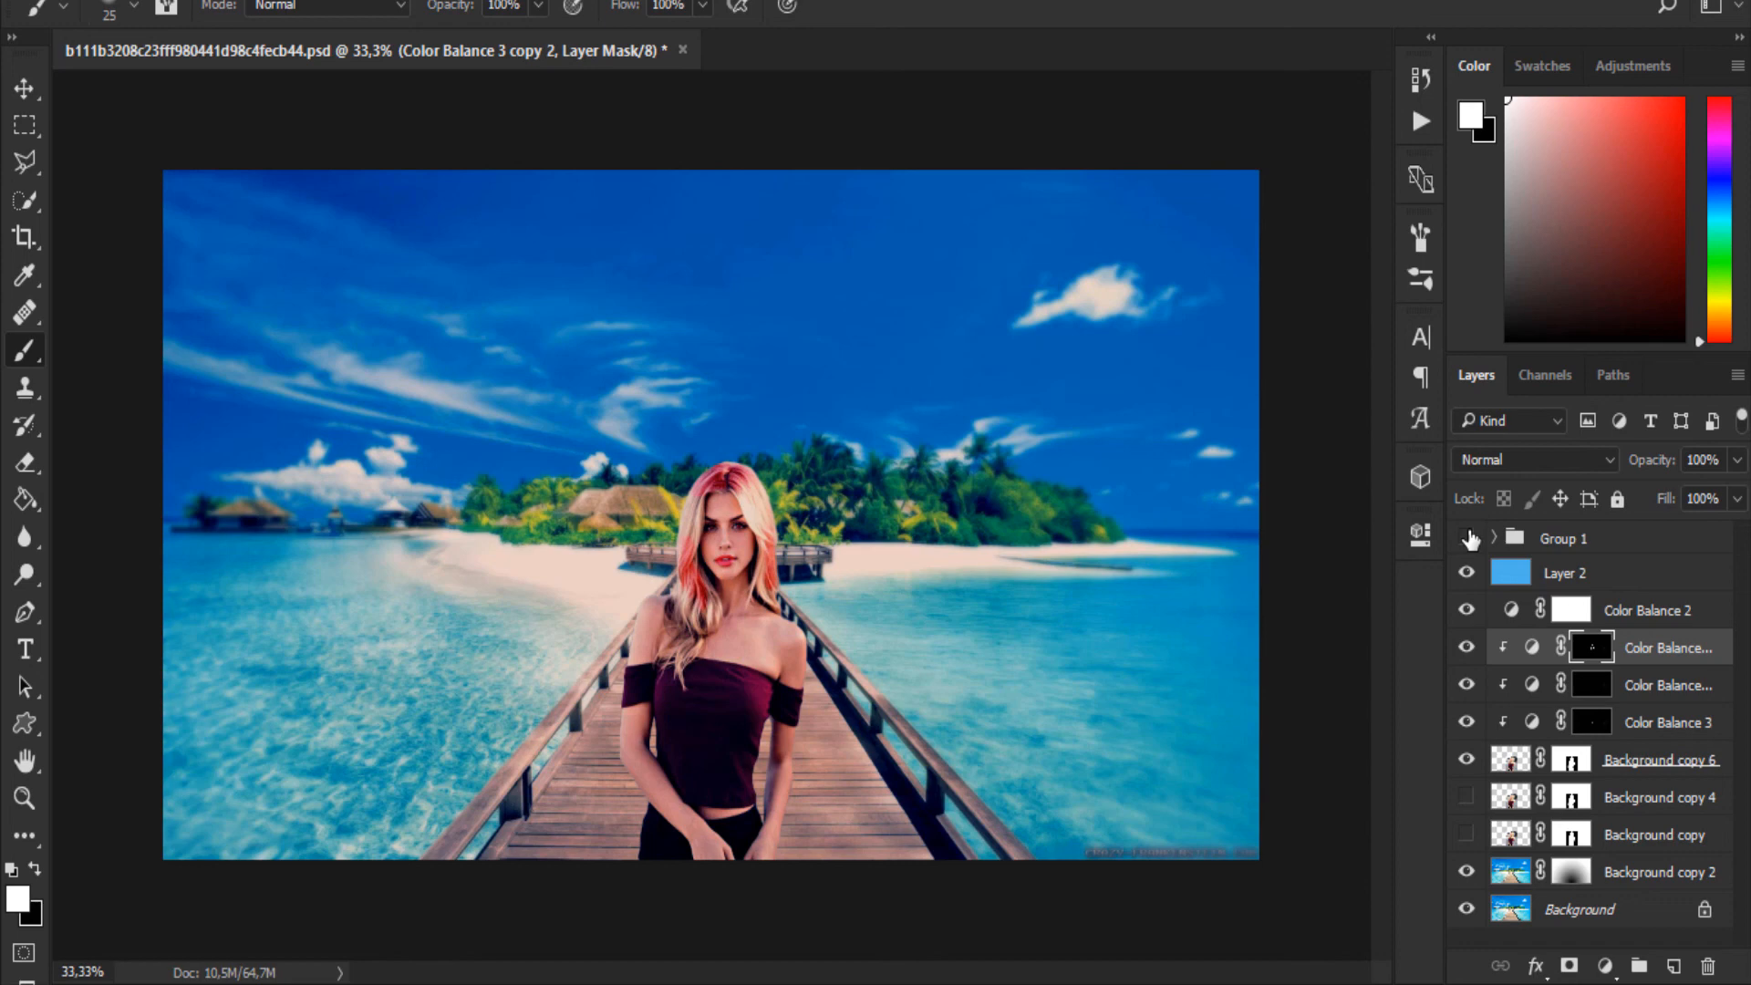
click(1468, 573)
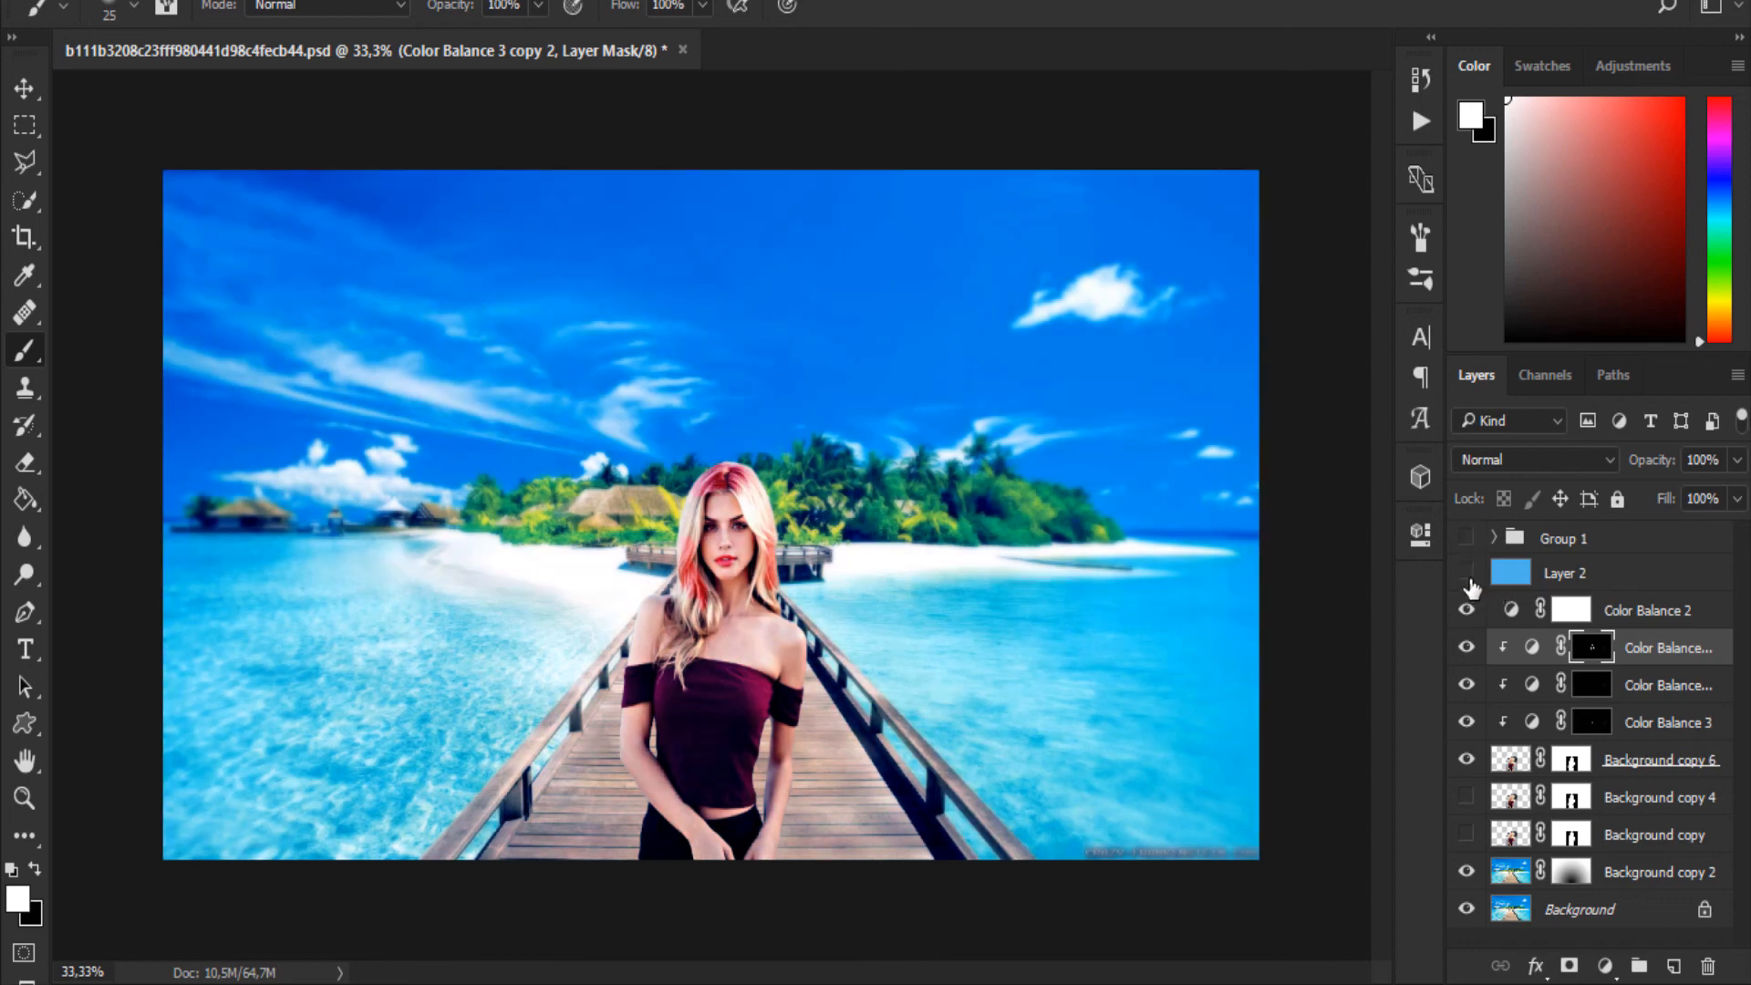
click(1468, 573)
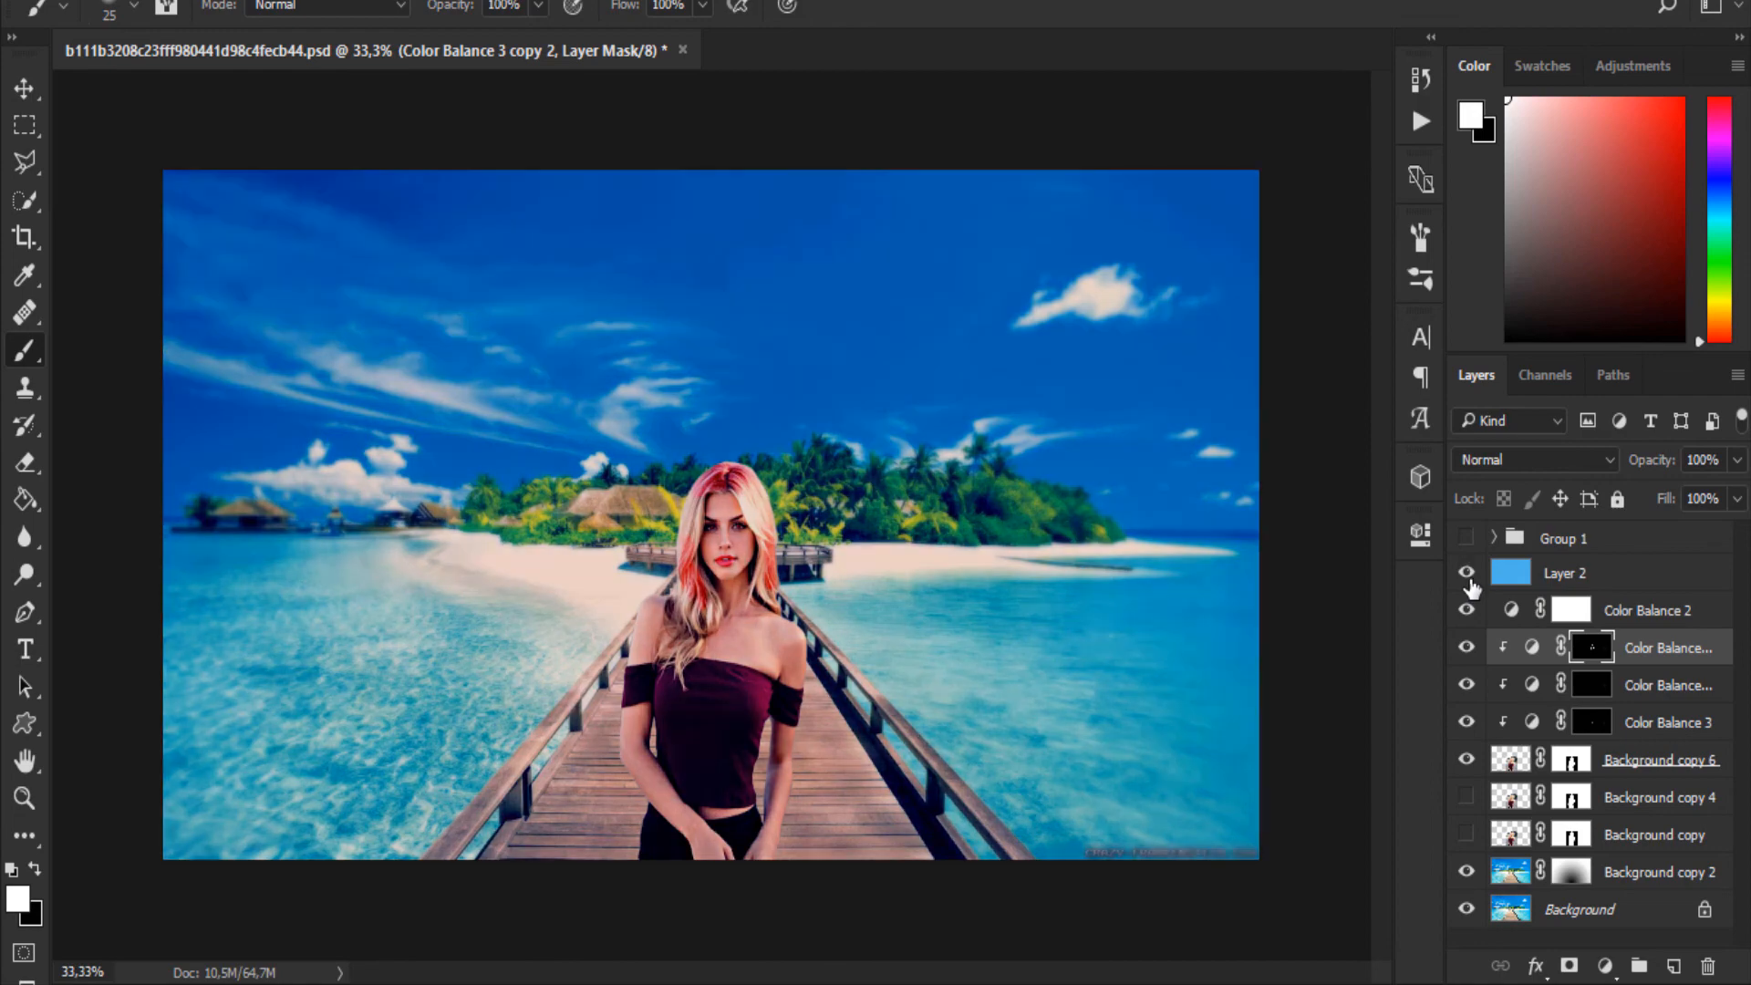
click(1468, 574)
click(1468, 574)
click(1468, 611)
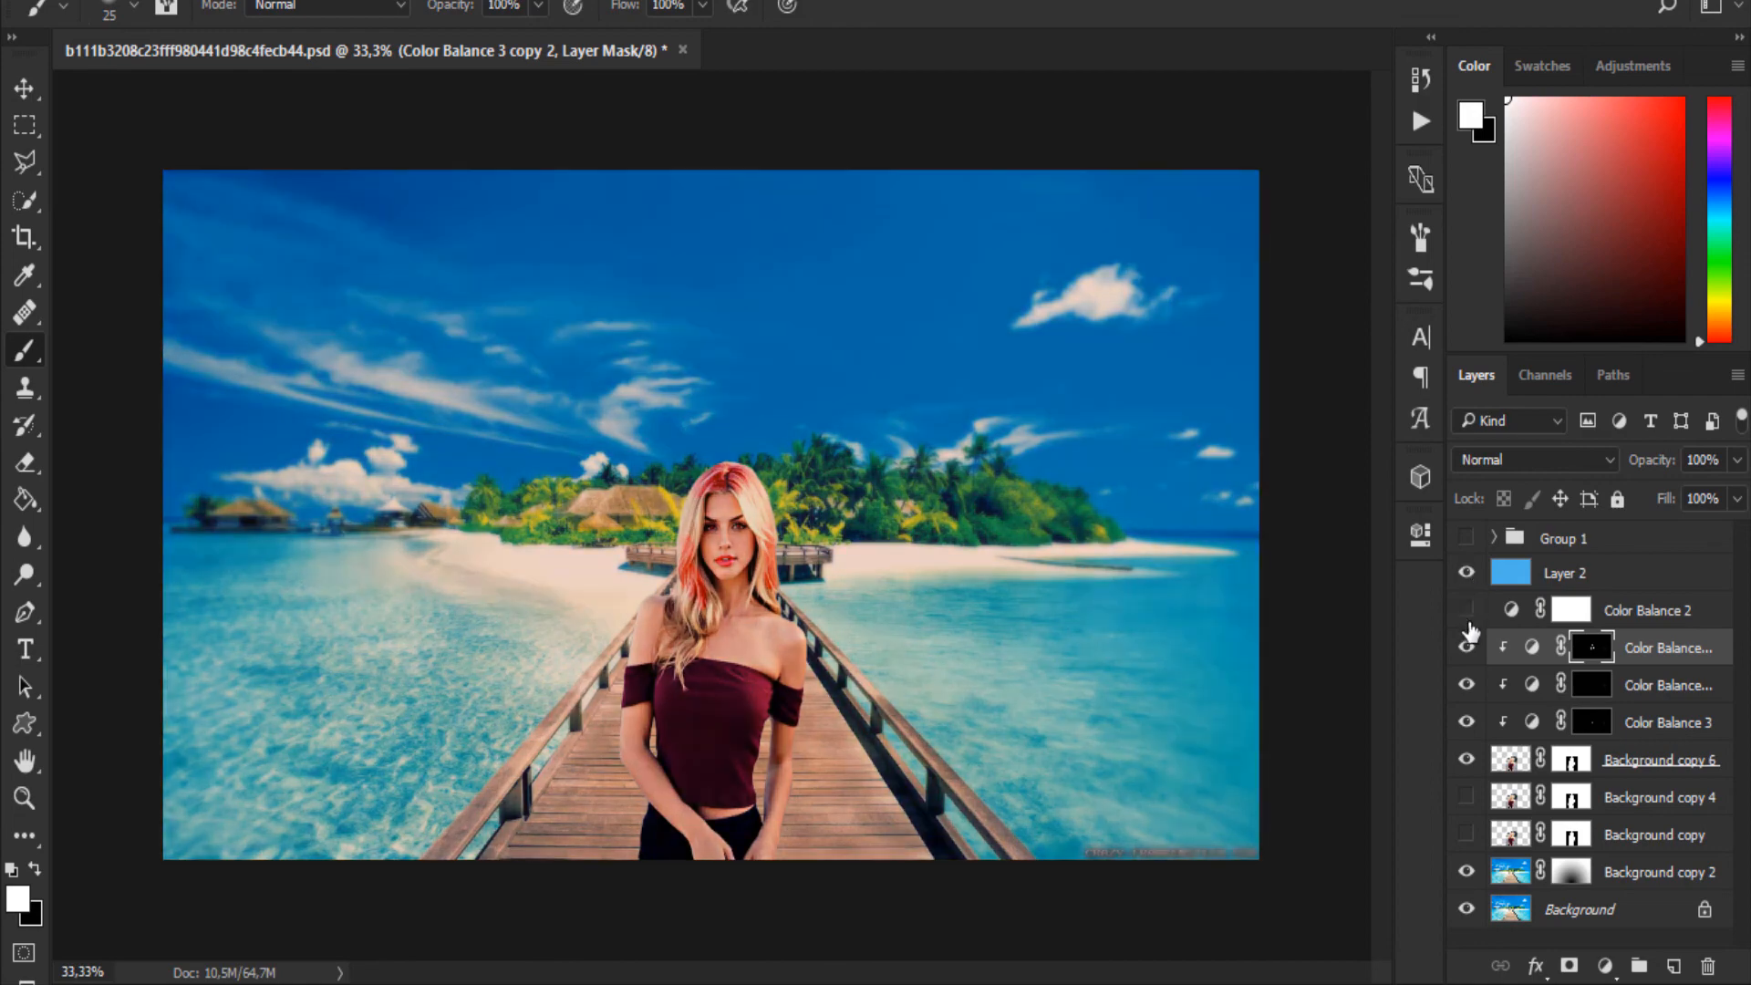
click(1468, 616)
- Group Layer 2, Color Balance 2, the three clipped Color Balance adjustments, Background copy 6 and Background copy 2 together
click(1583, 574)
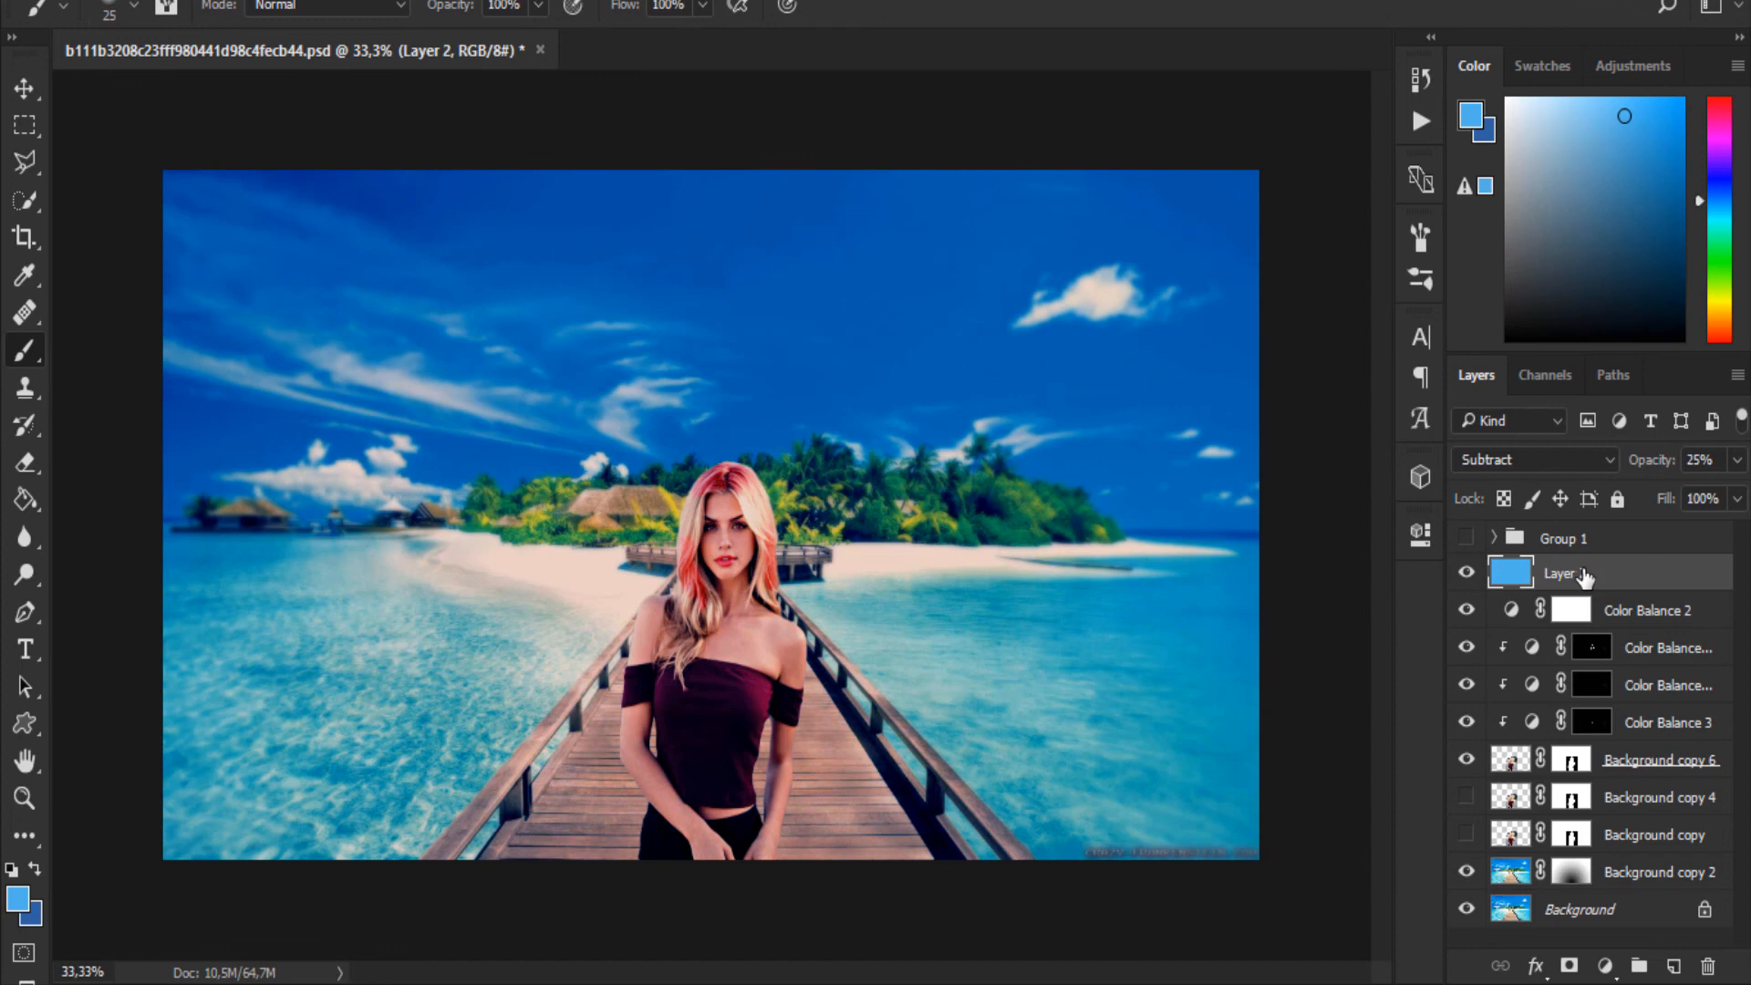
shift+click(1642, 615)
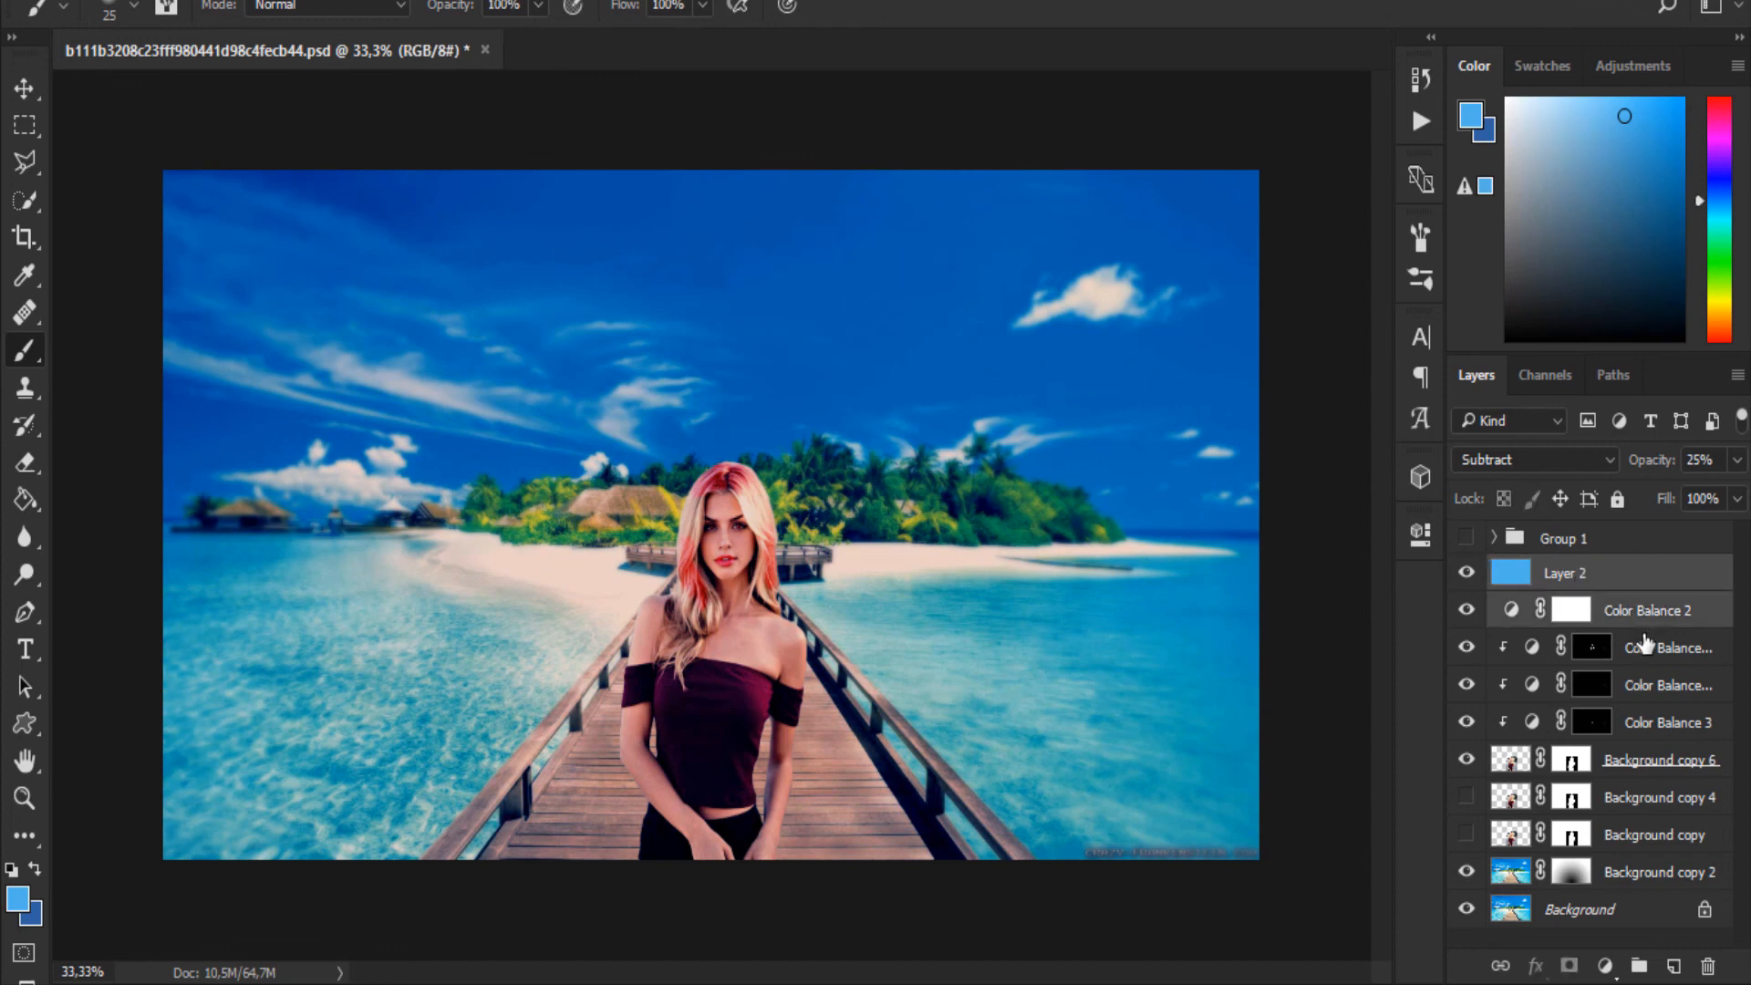
shift+click(1640, 650)
shift+click(1638, 686)
shift+click(1629, 723)
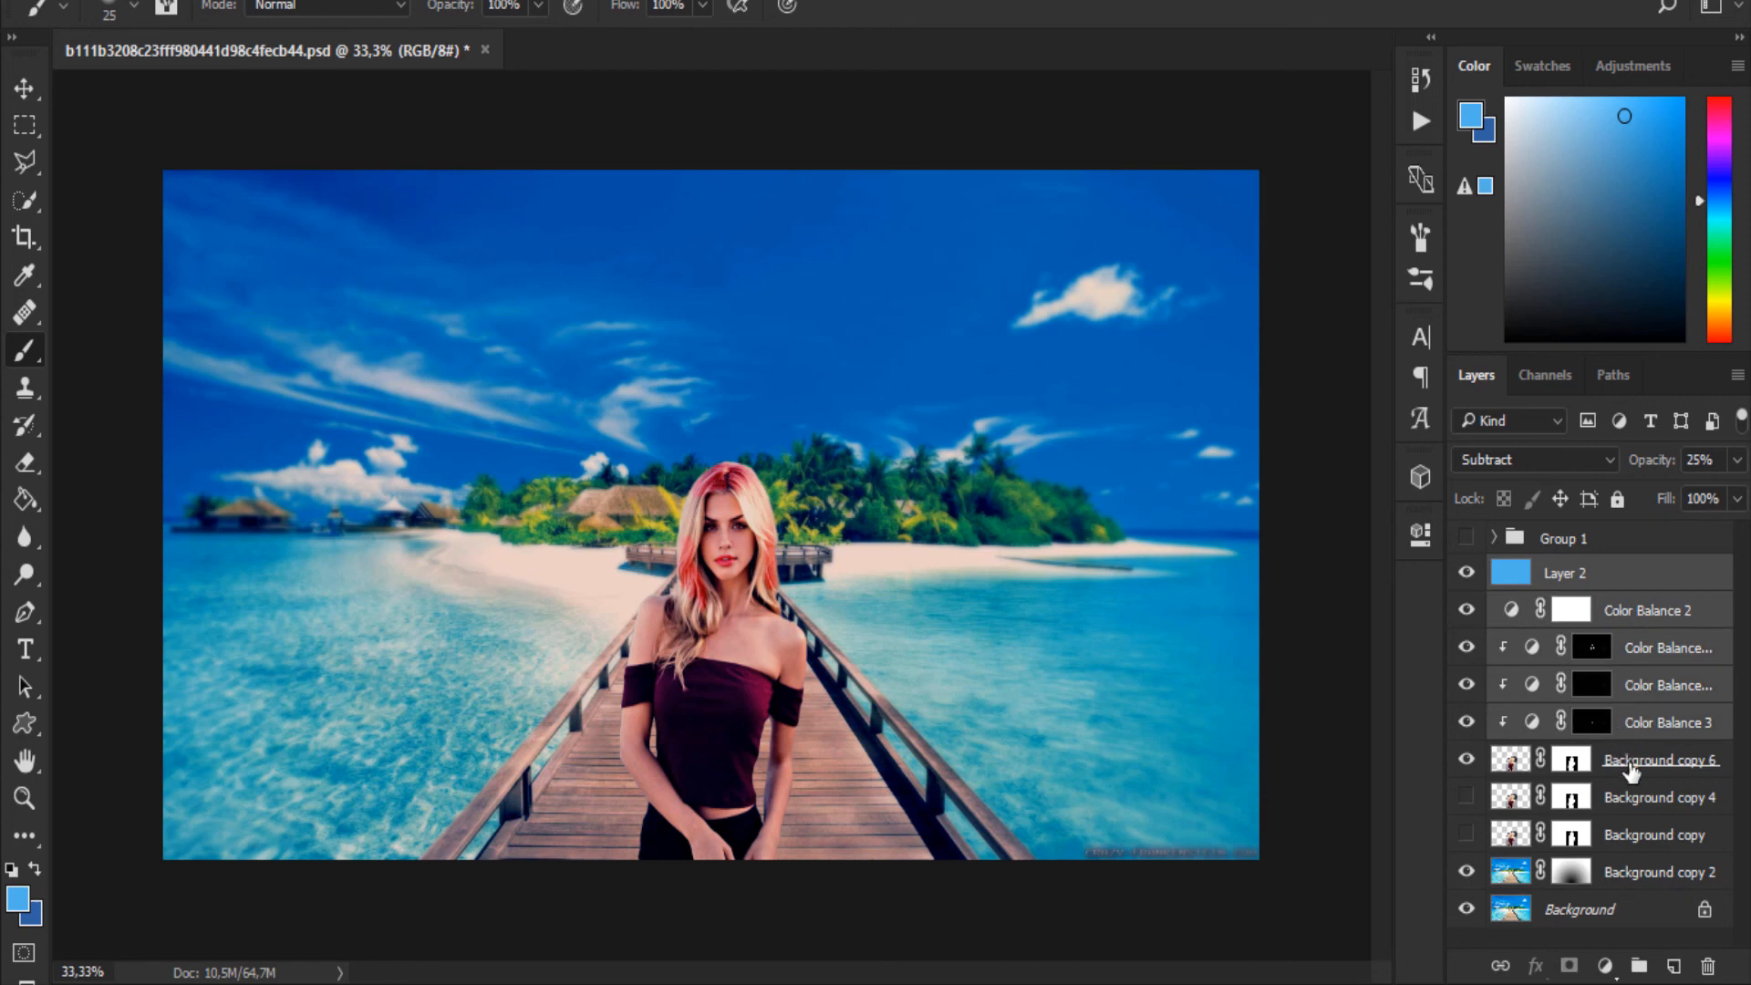
ctrl+click(1628, 762)
ctrl+click(1617, 872)
drag(1538, 564, 1576, 843)
key(ctrl+g)
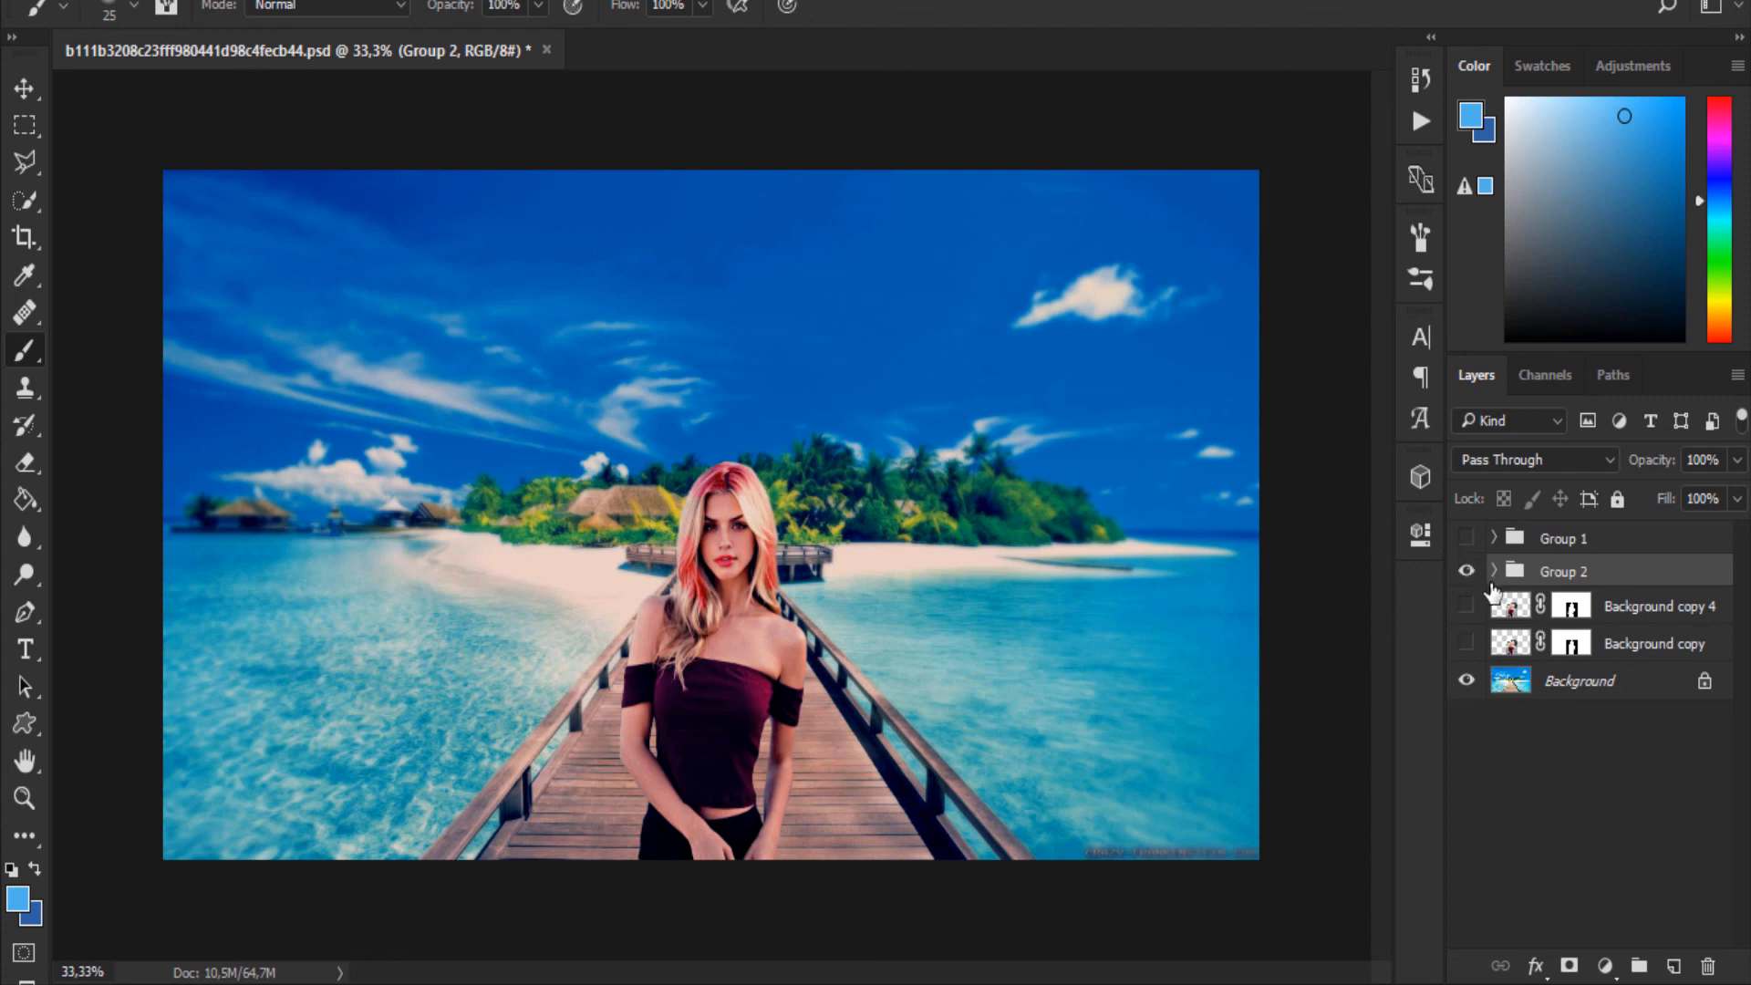
- Show Background copy 4 and toggle Group 2 and Group 1 to compare the unedited composite with both graded versions
click(1466, 607)
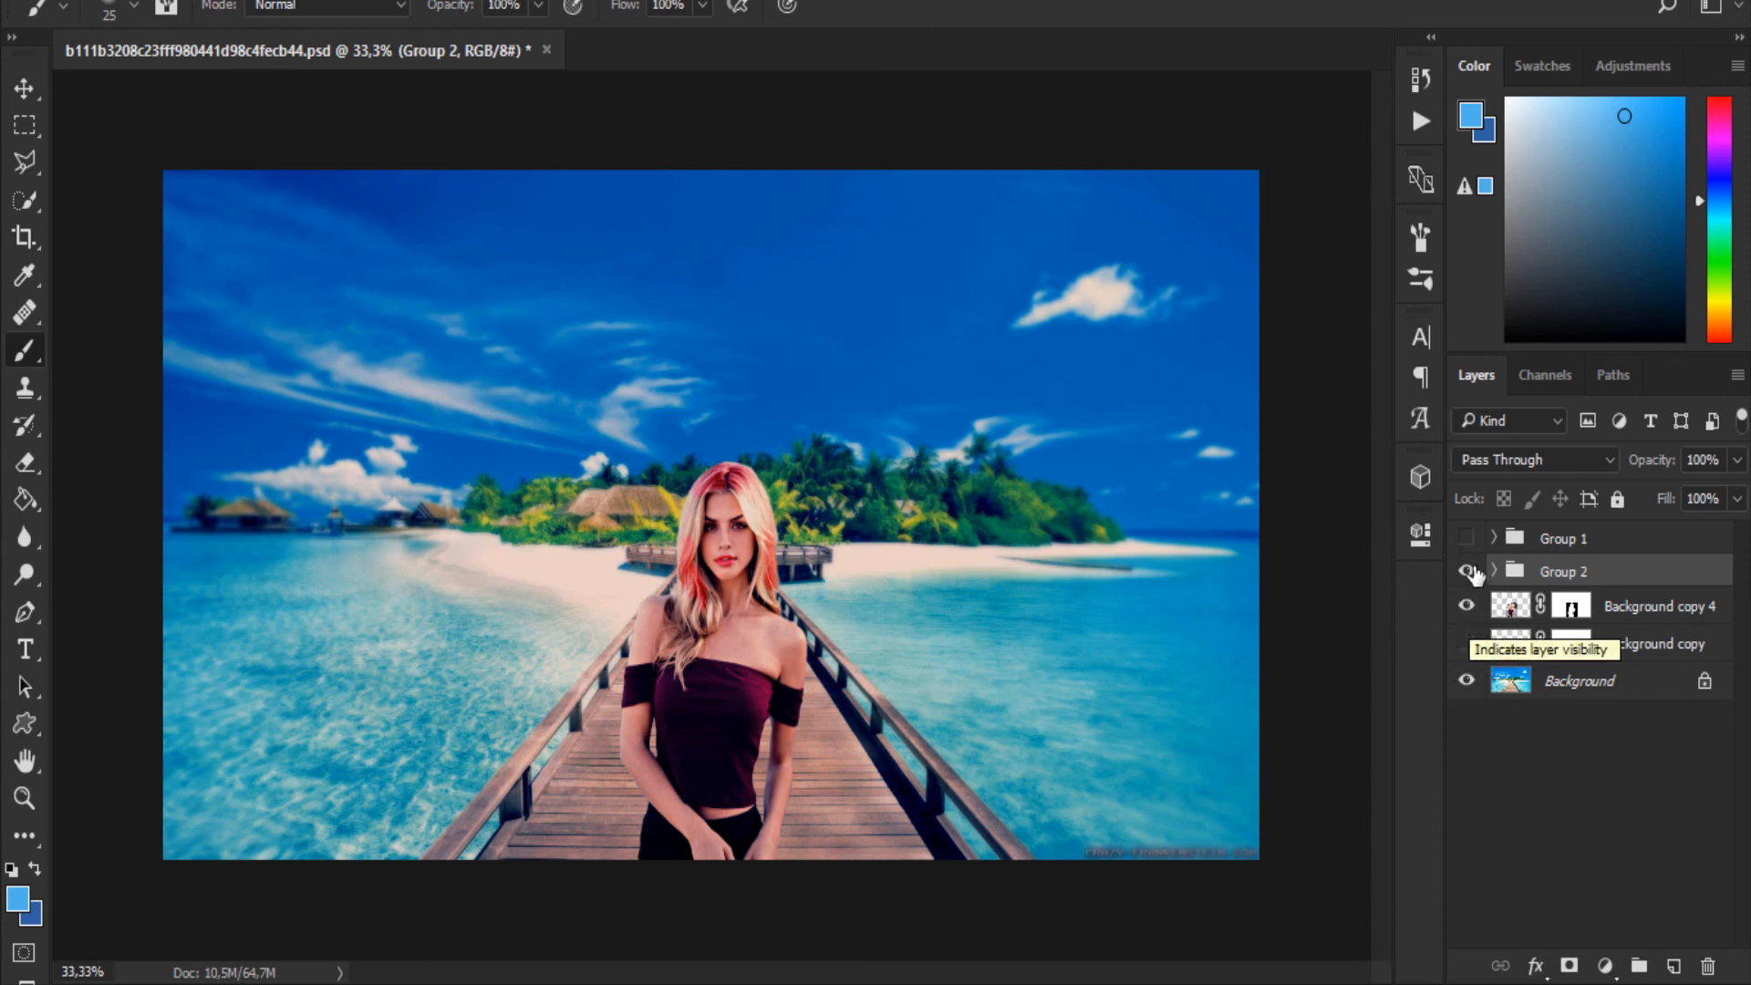
click(1467, 571)
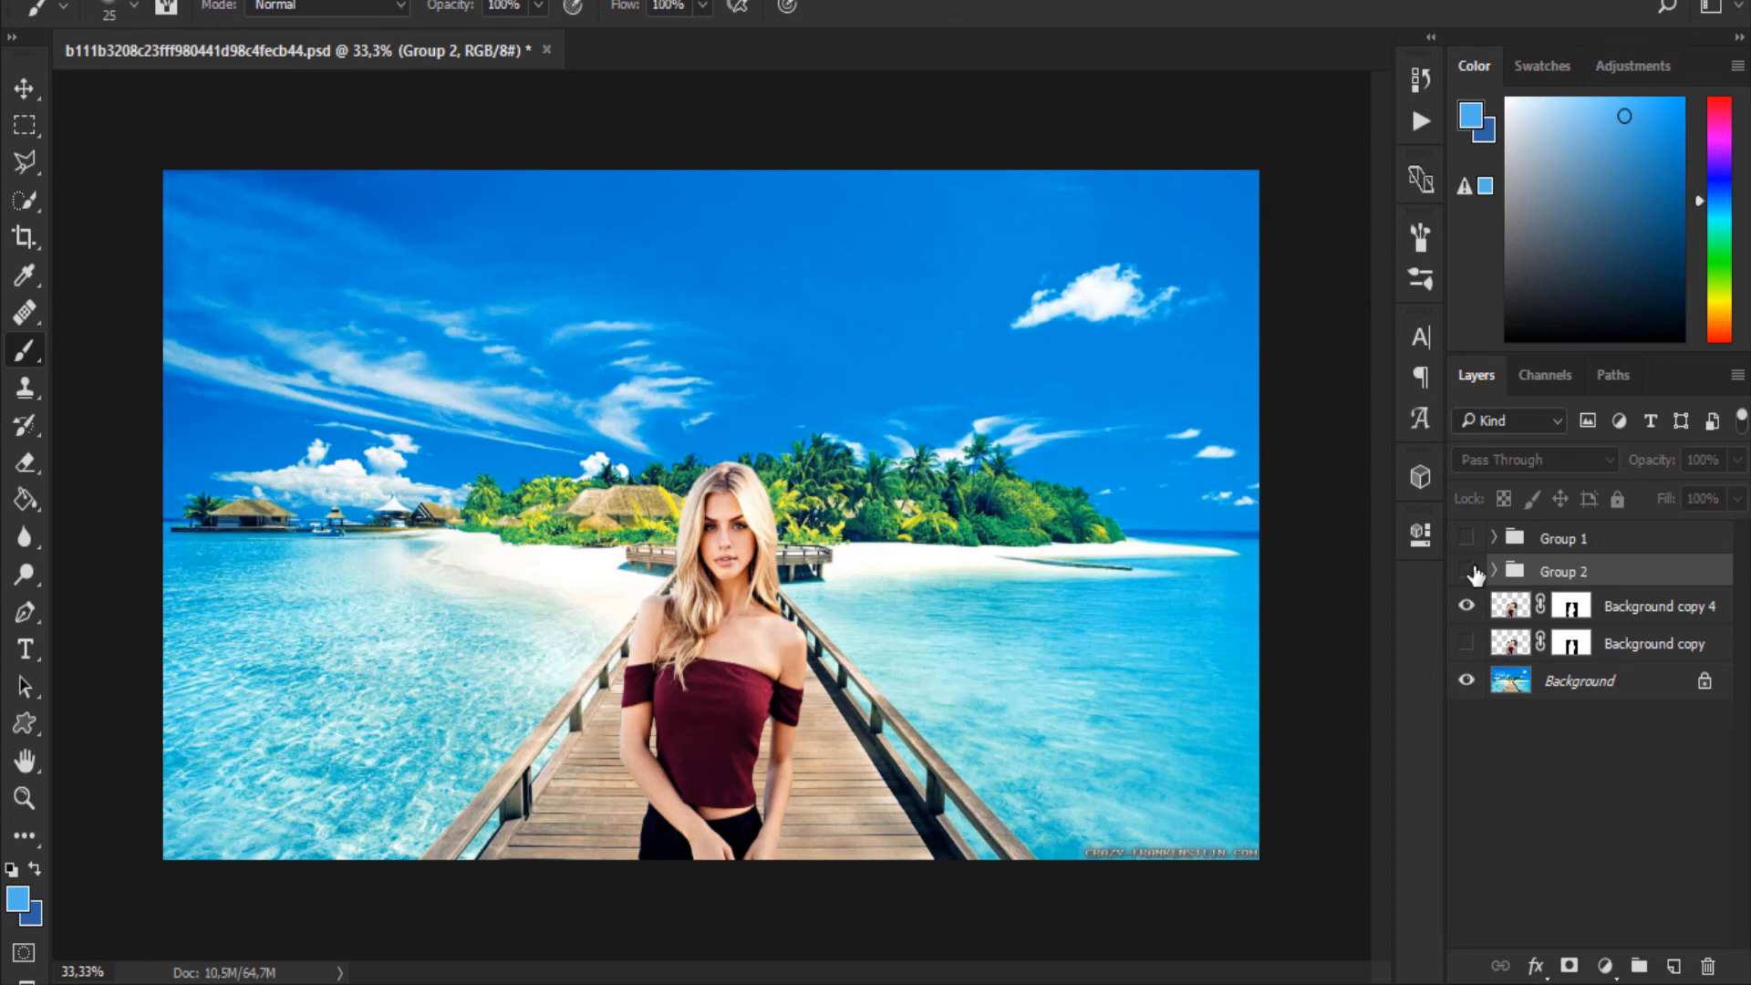
click(1467, 546)
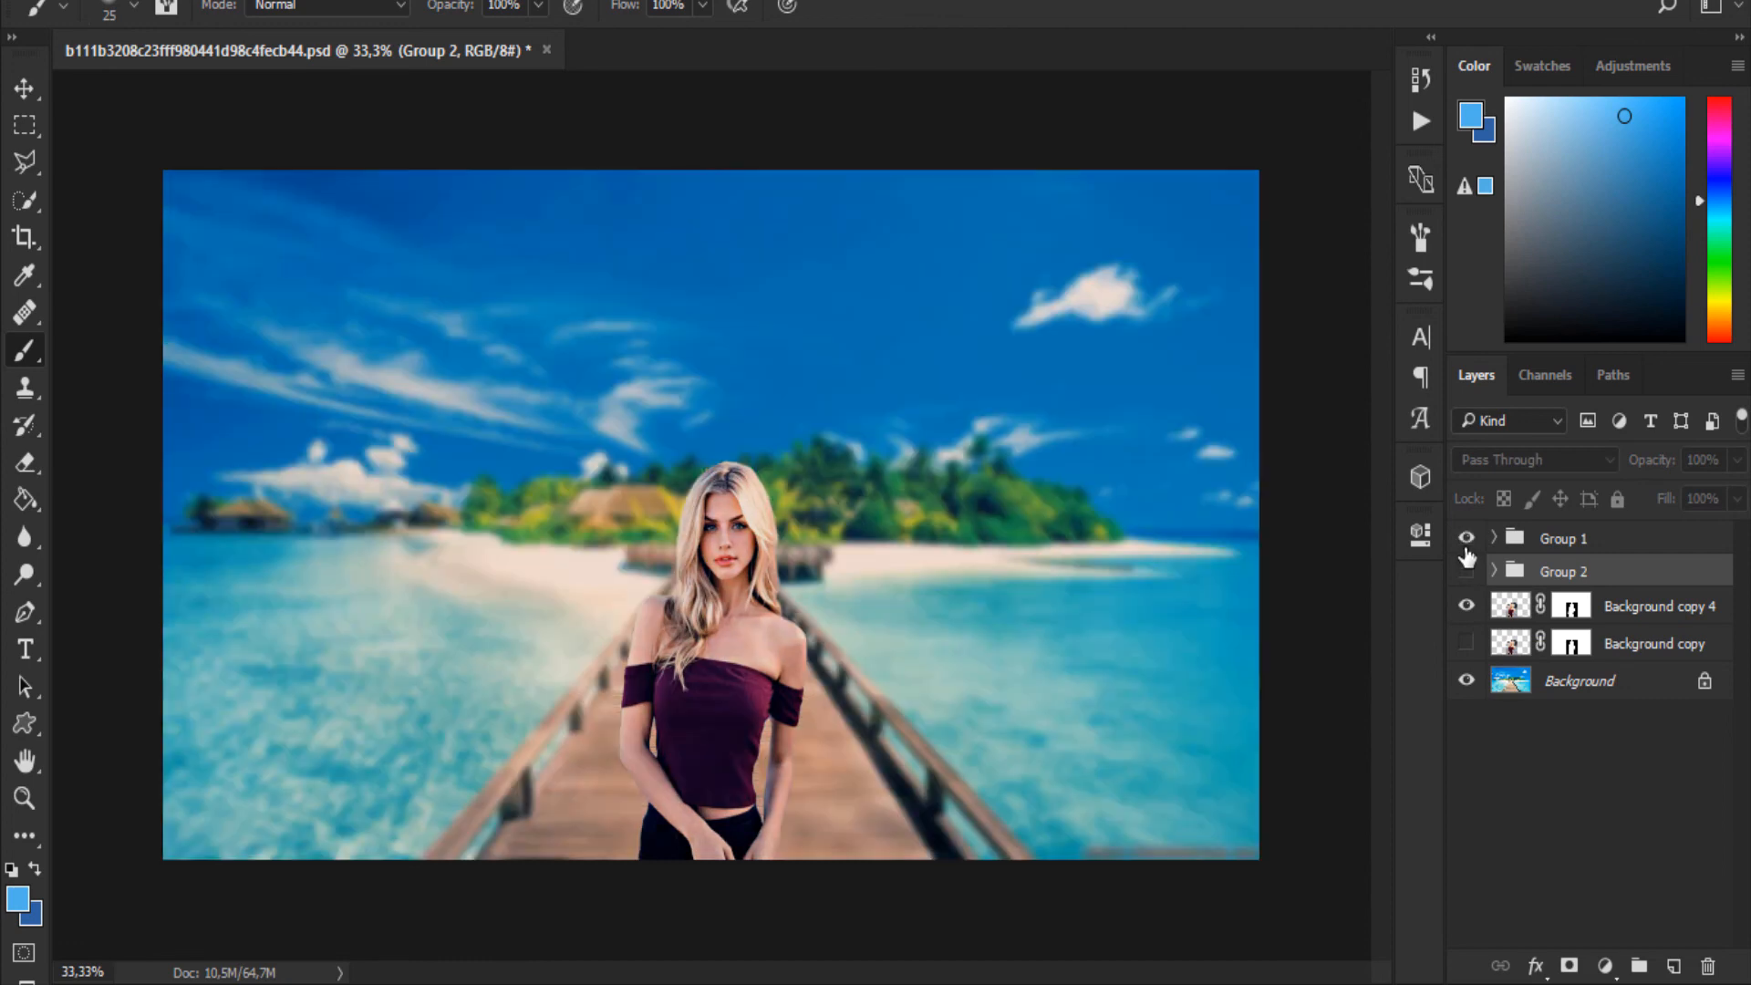
click(1467, 546)
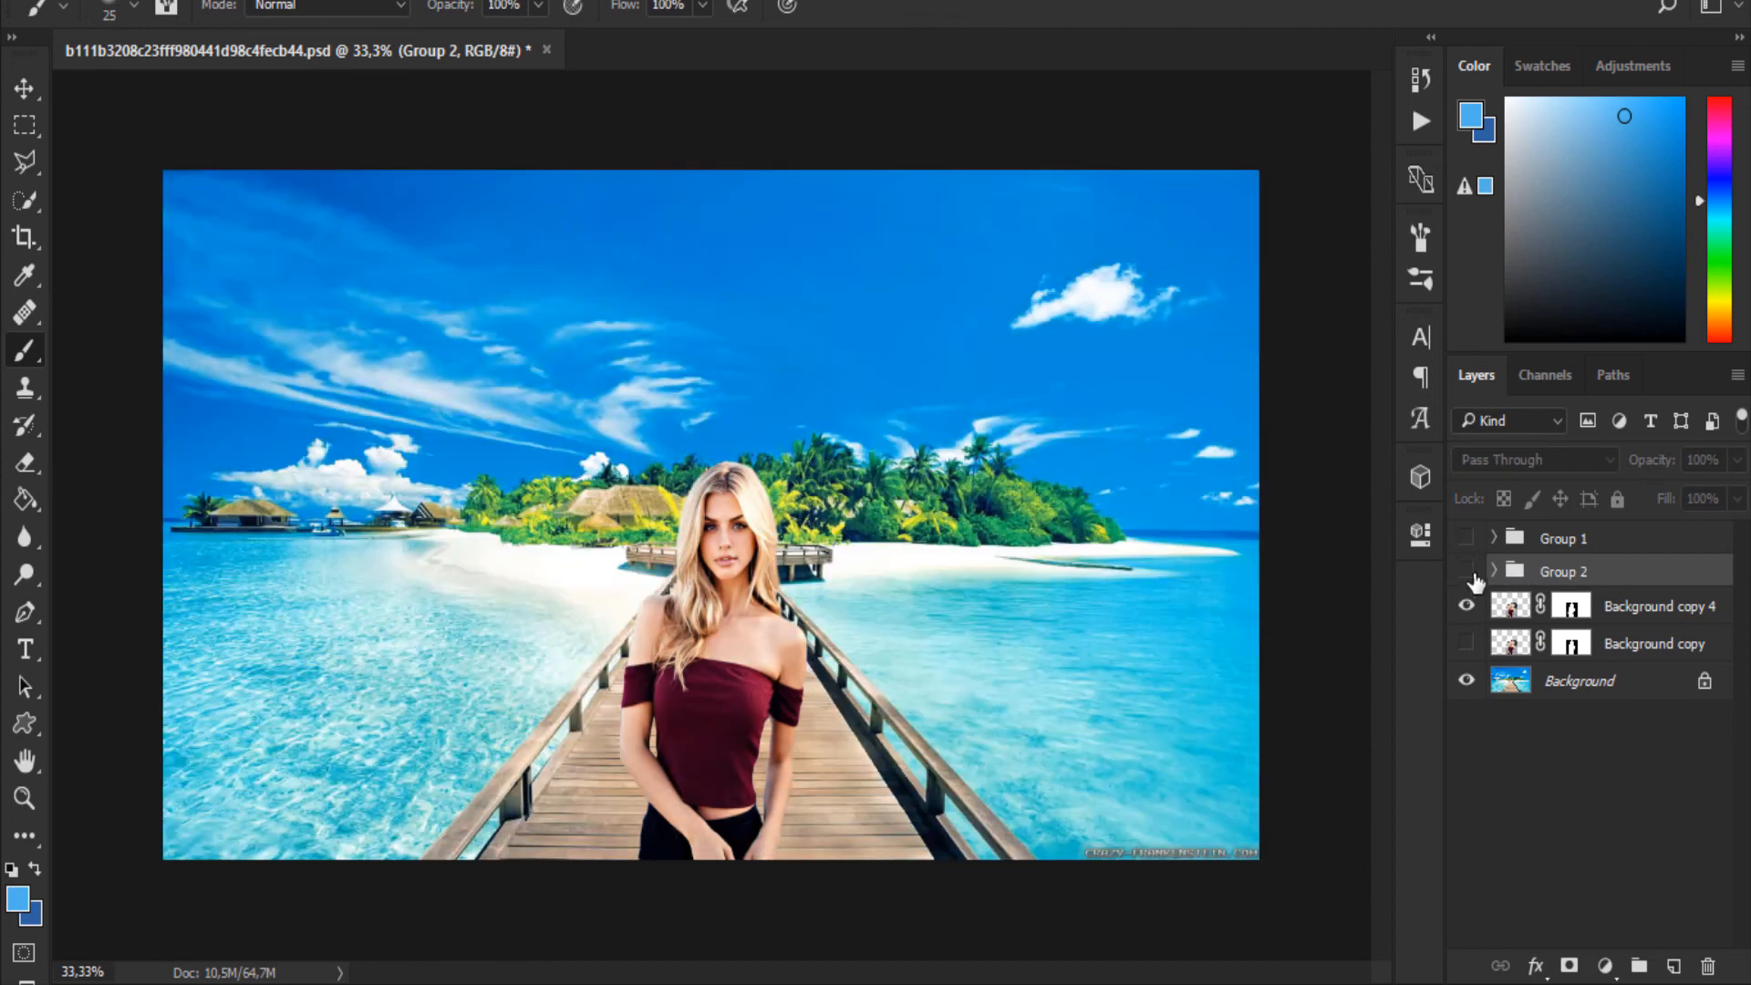
click(1469, 573)
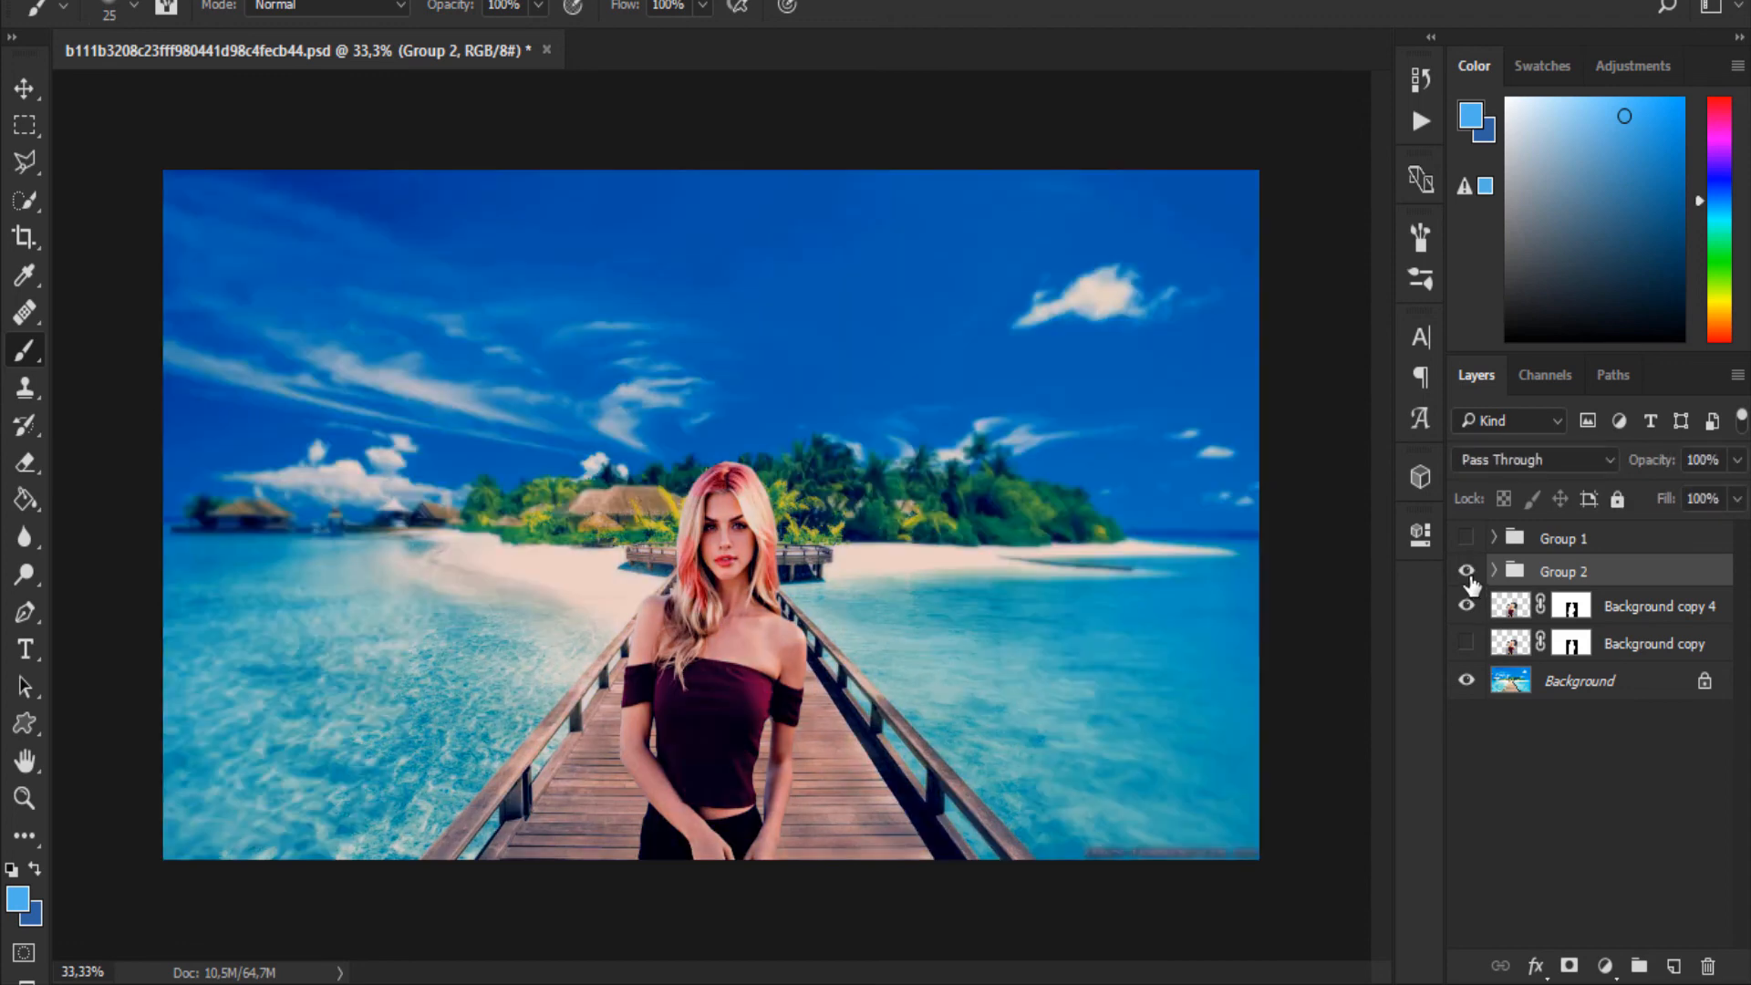